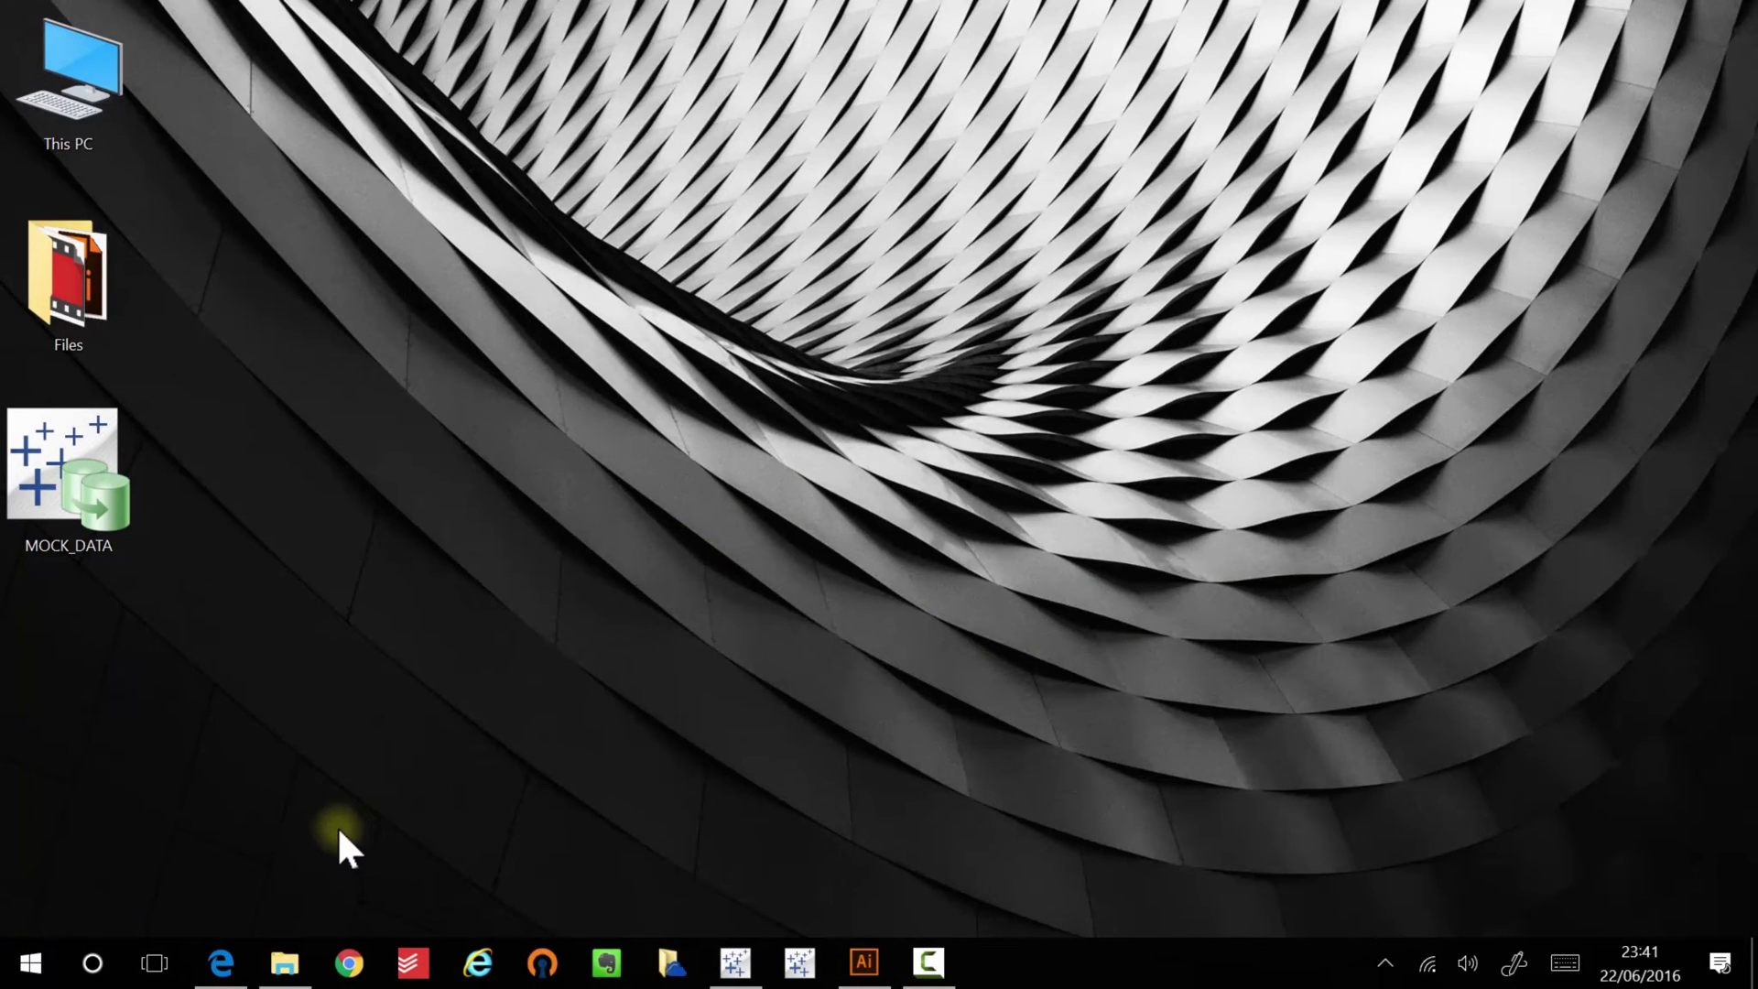
In Edge, open the Battersby_Strebe_Finn spatial binning PDF and scroll to Figure 1 on page 4.
click(220, 959)
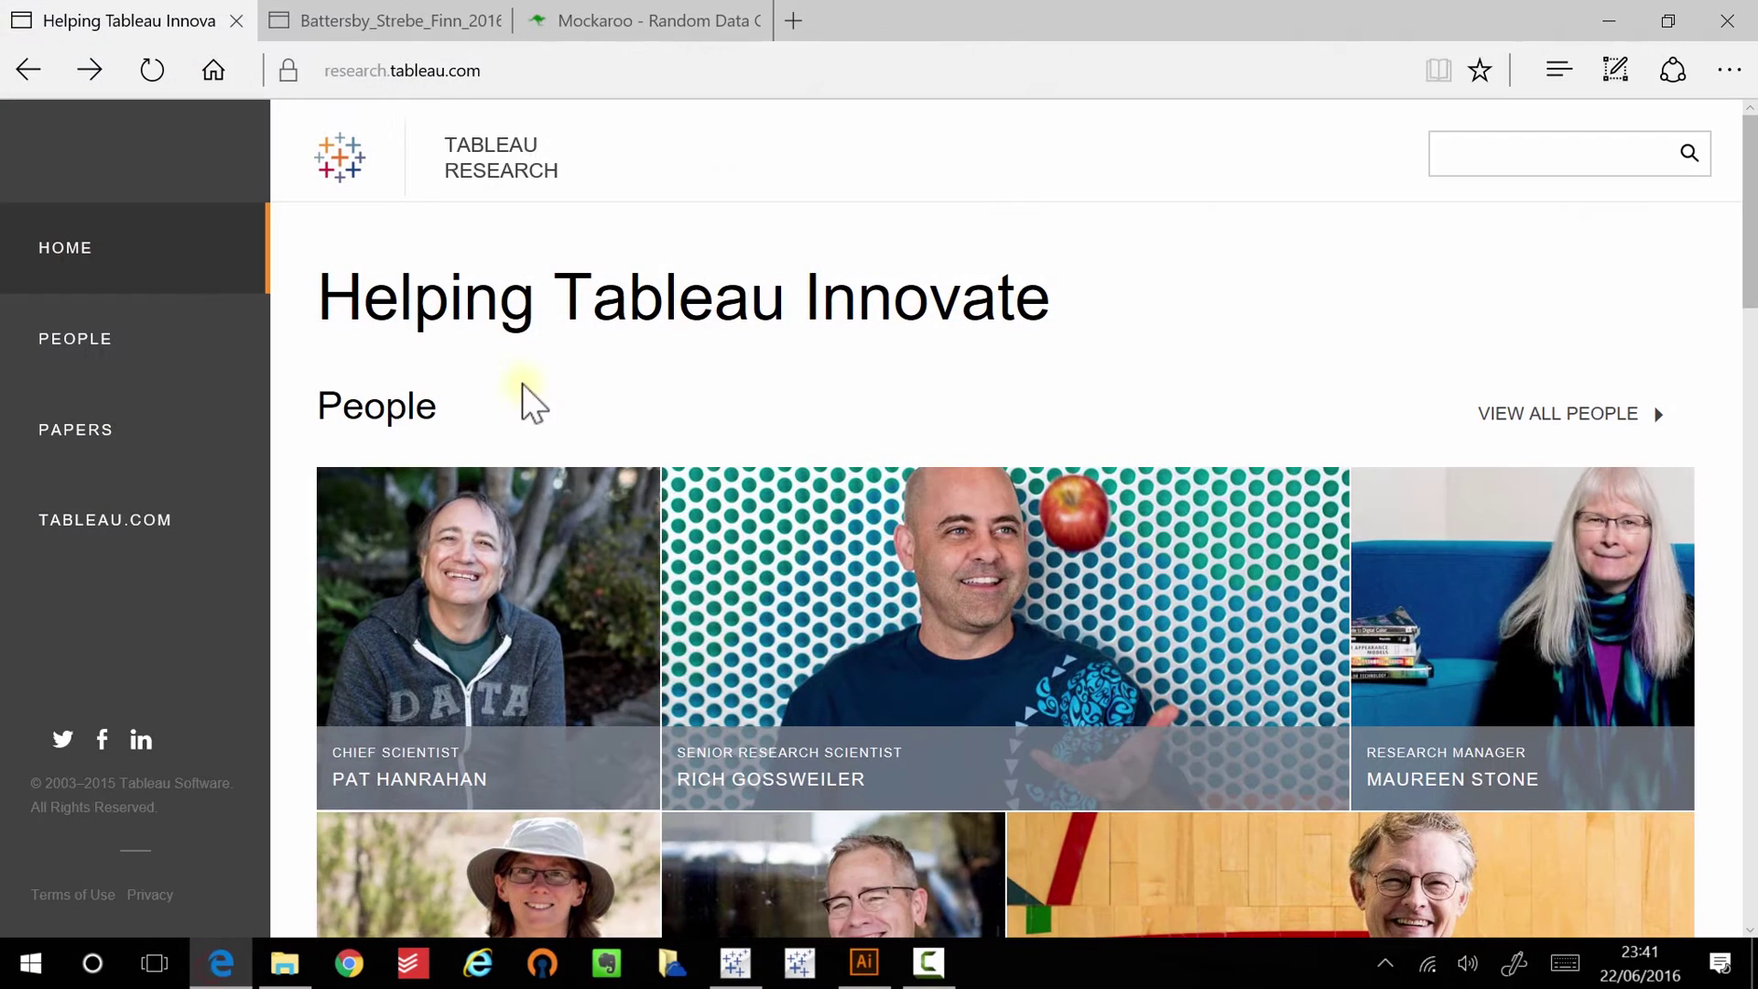
click(111, 443)
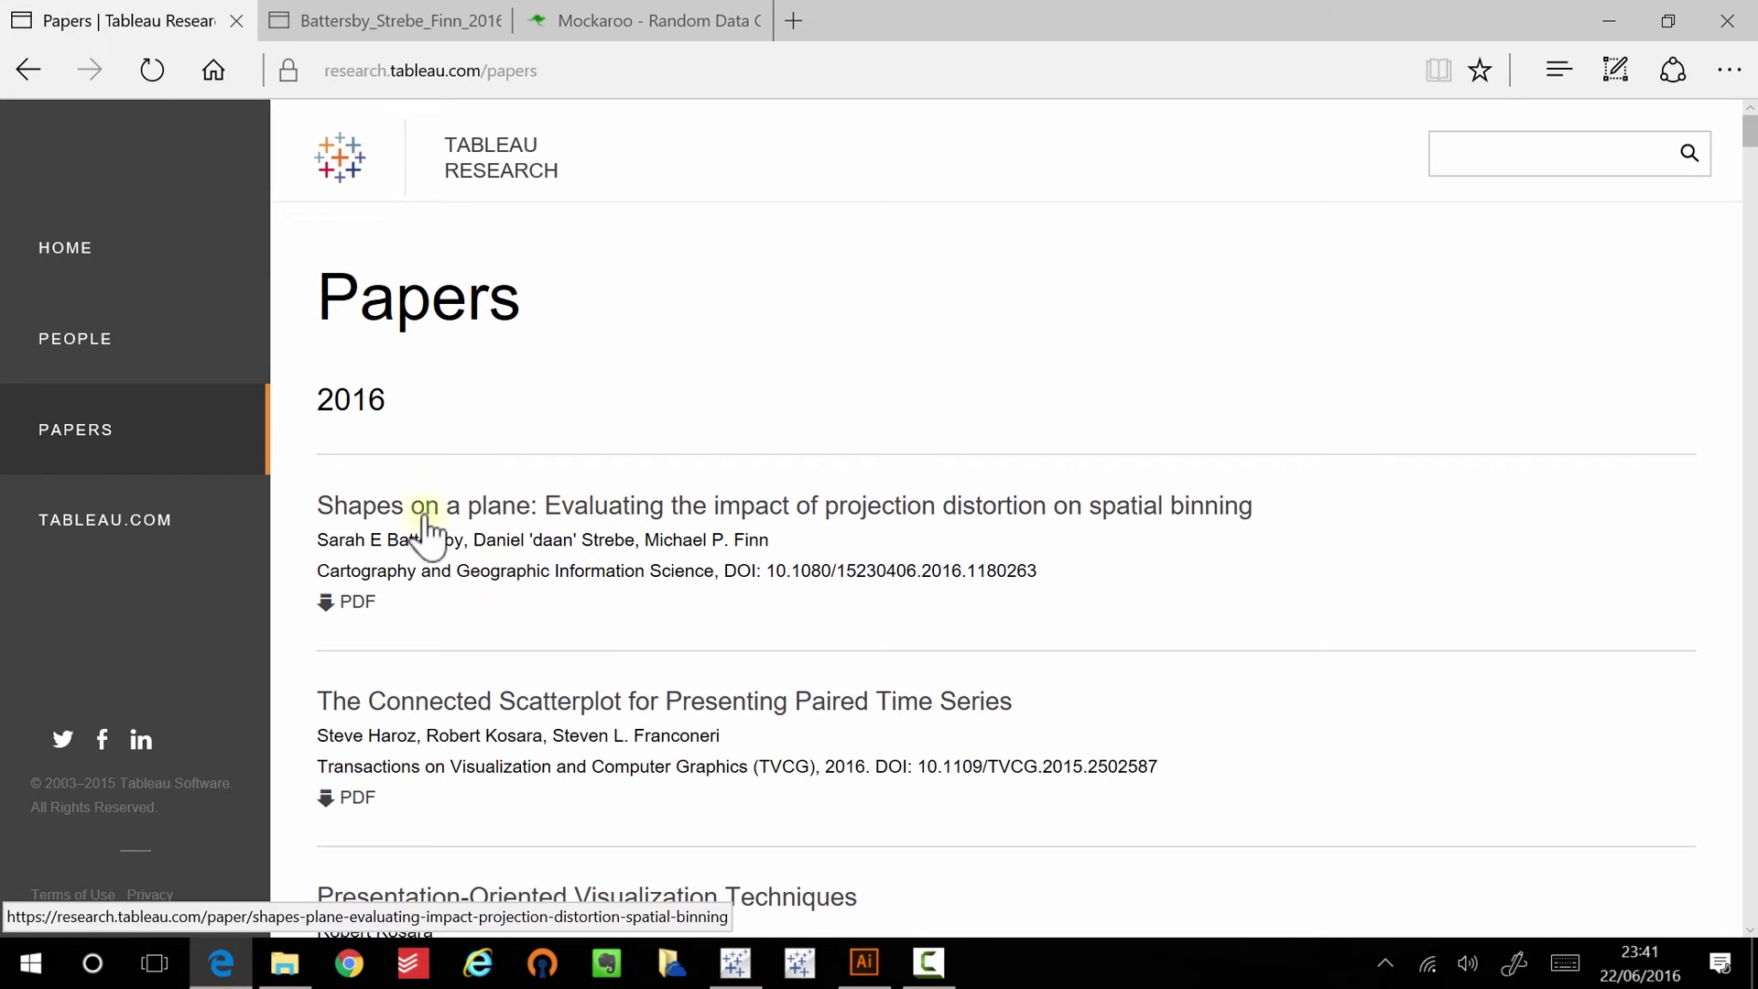
click(400, 14)
scroll(1140, 472, down, 20)
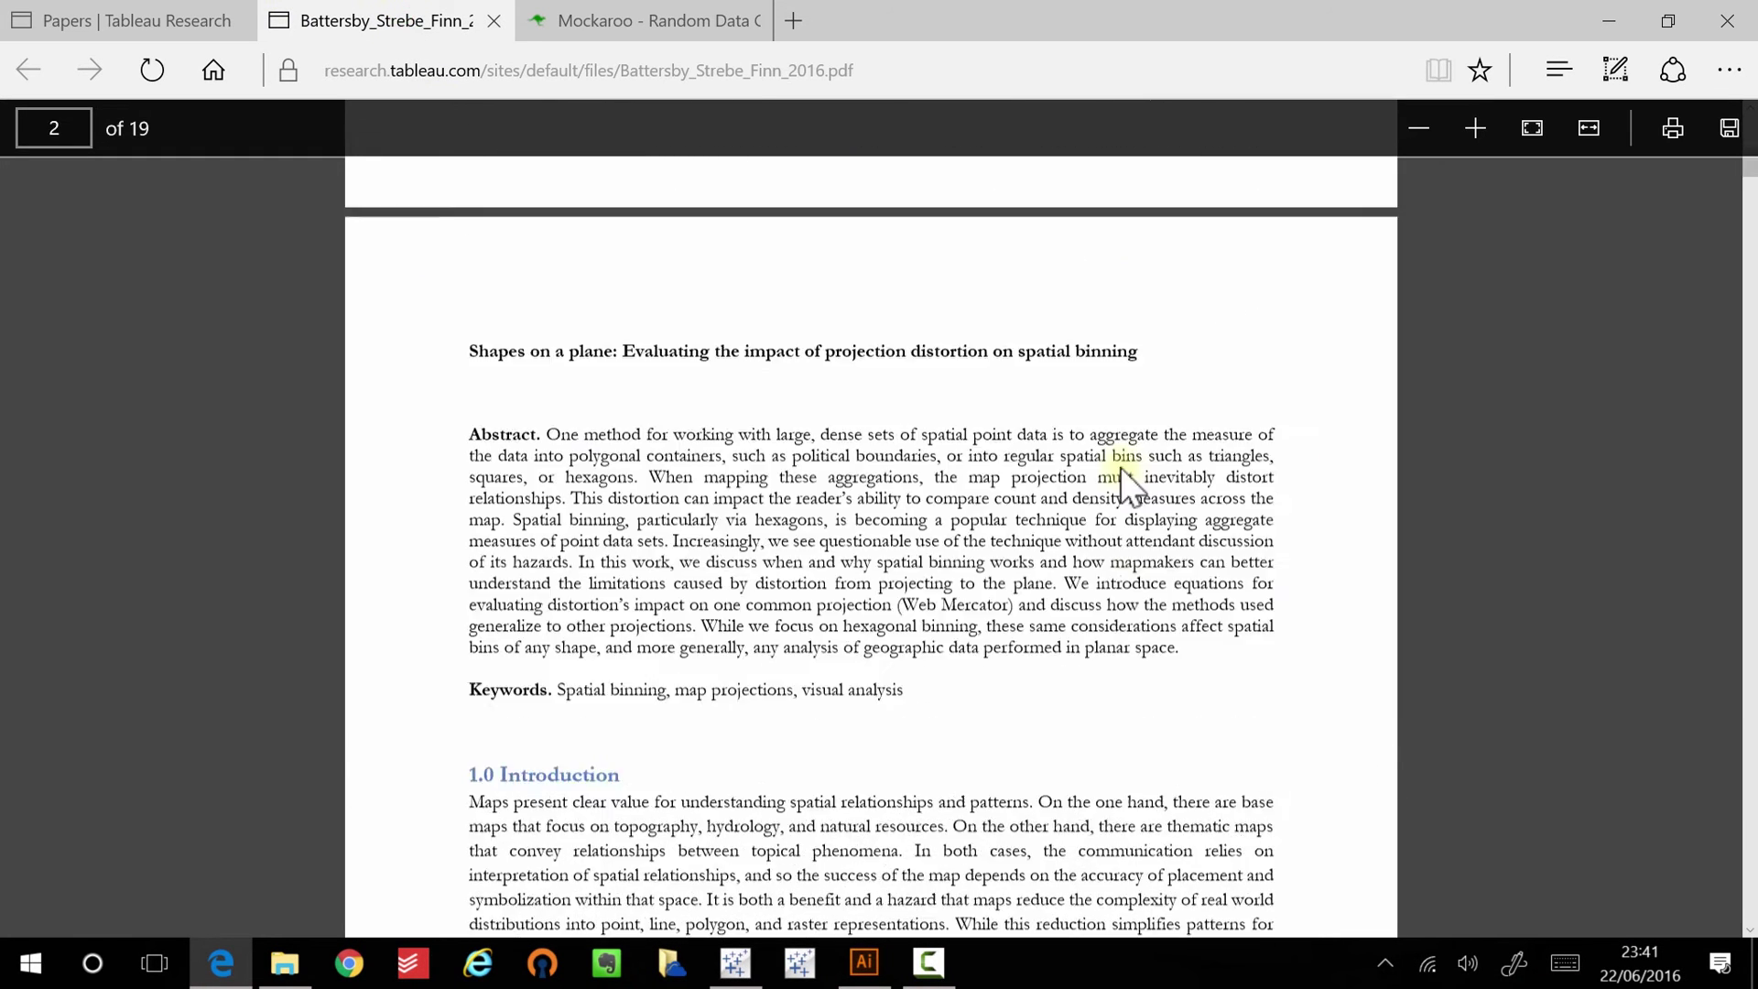
scroll(1128, 501, down, 12)
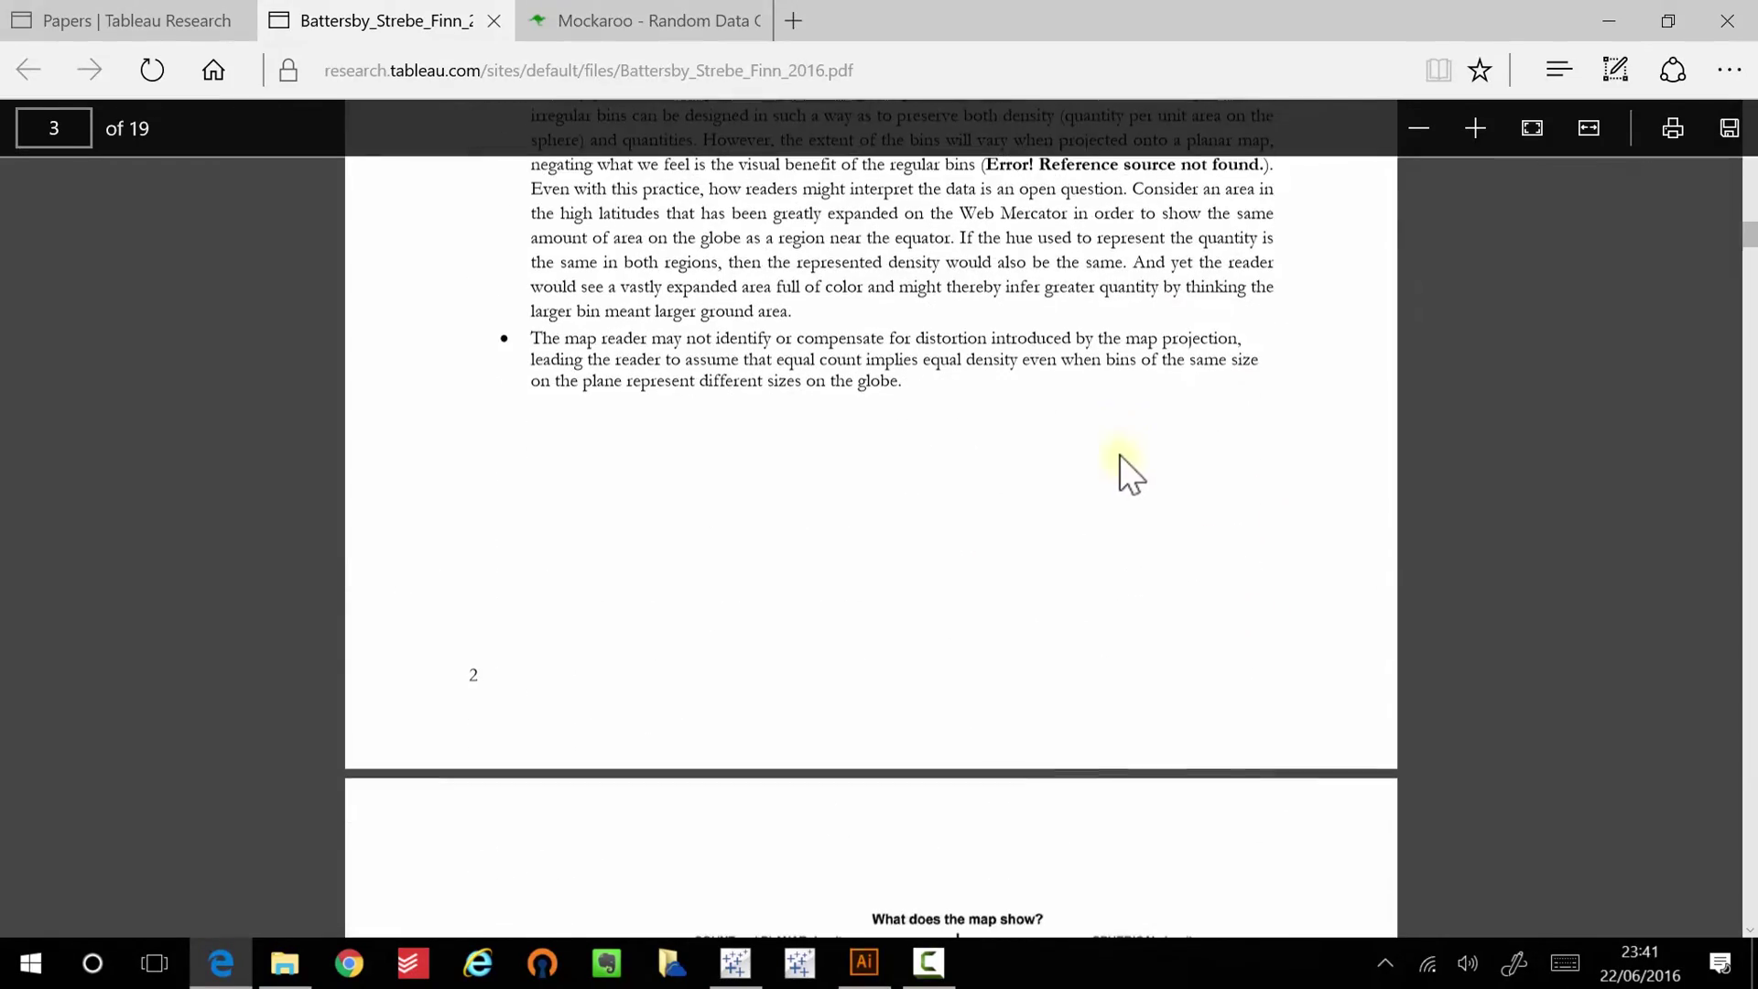
scroll(1118, 455, down, 8)
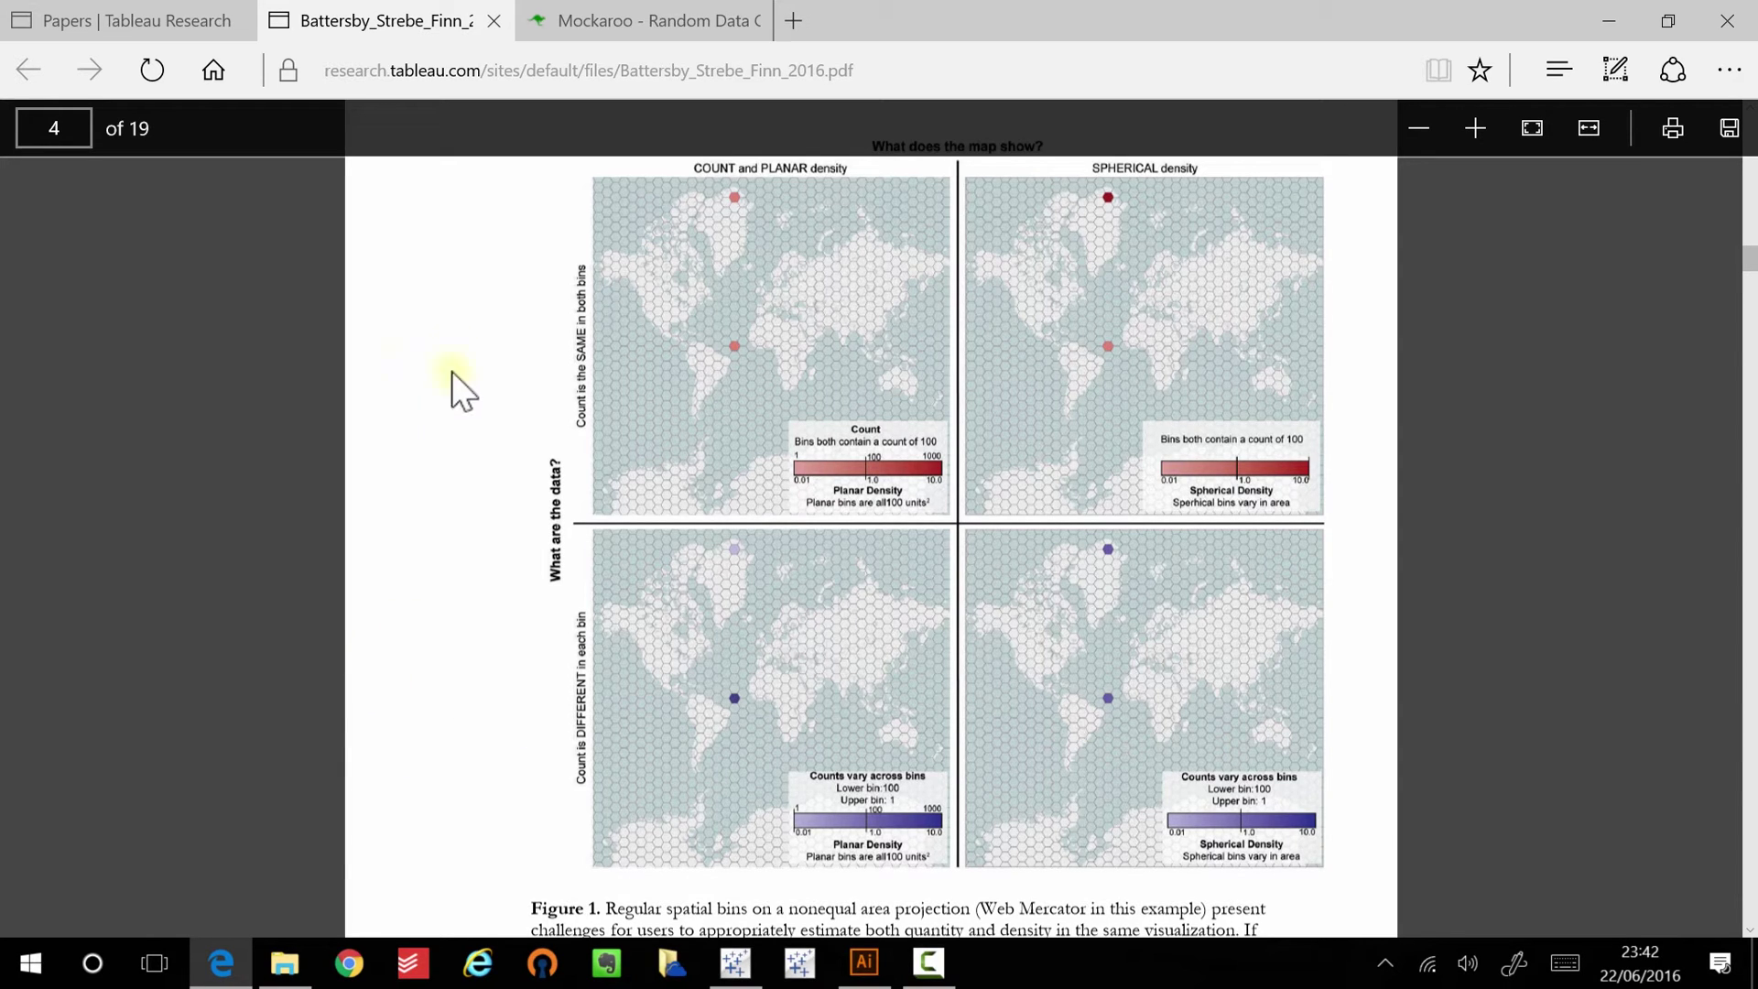
Review the Mockaroo schema's X/Y 1–100, latitude, longitude, France/United Kingdom fields and 1000-row CSV settings.
click(608, 22)
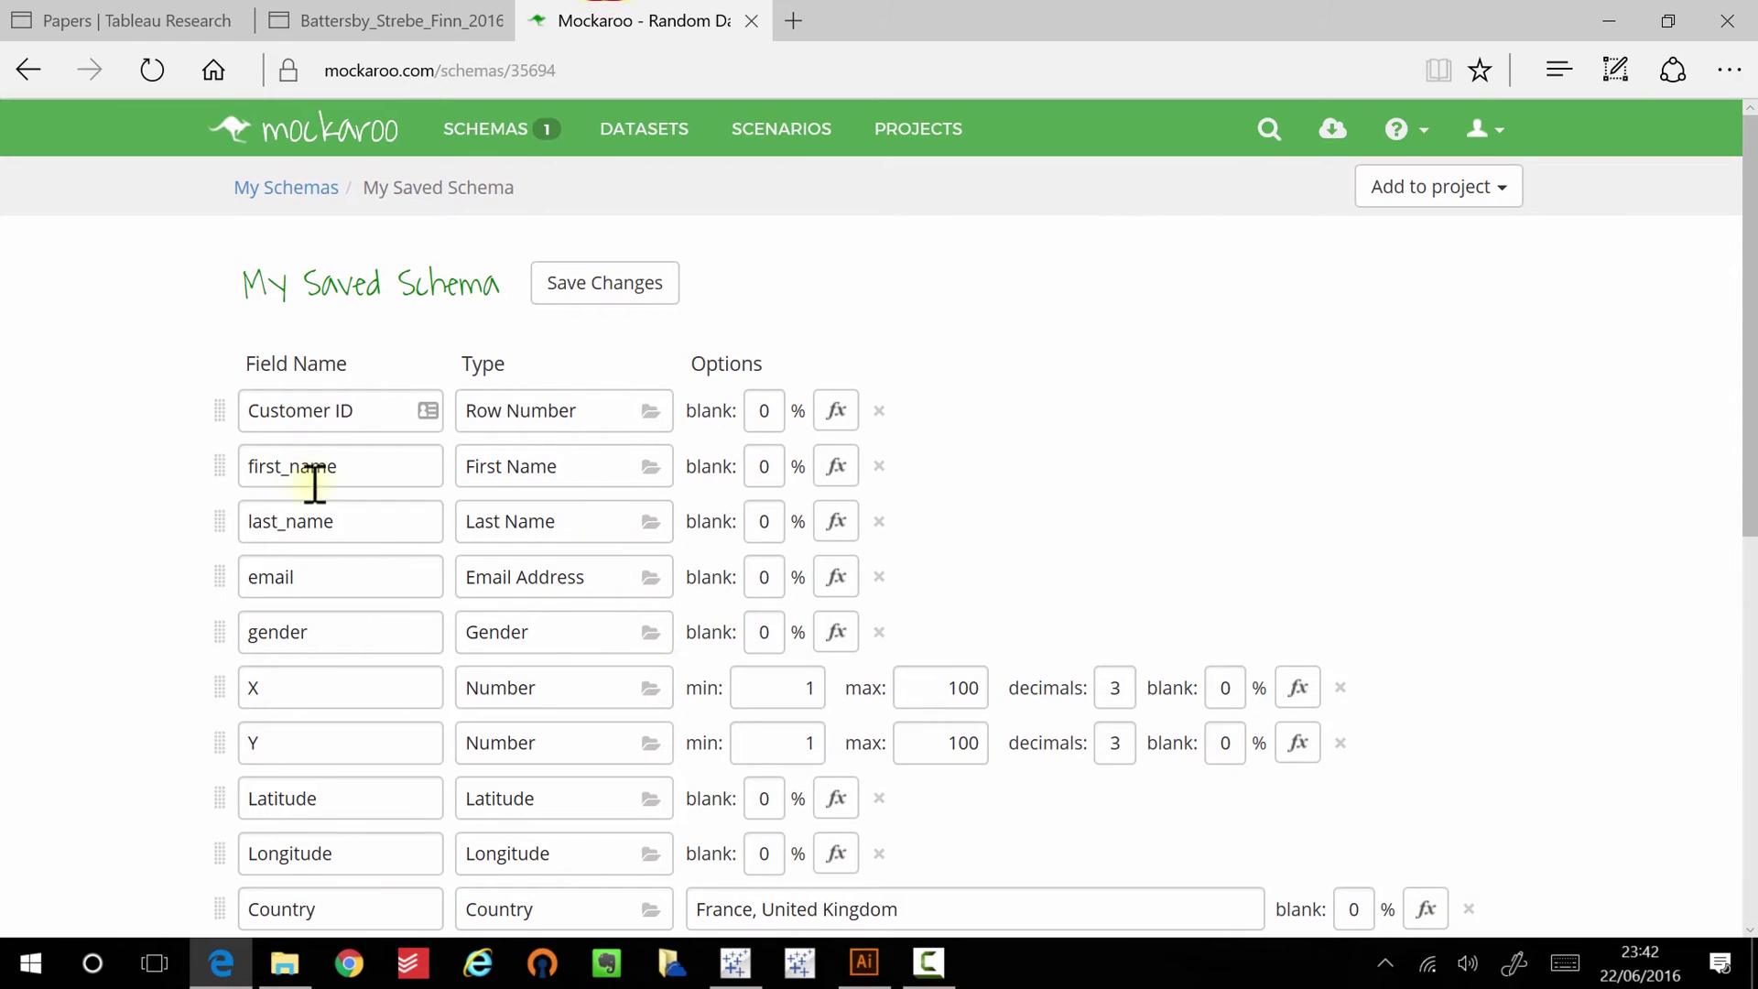
scroll(141, 486, down, 1)
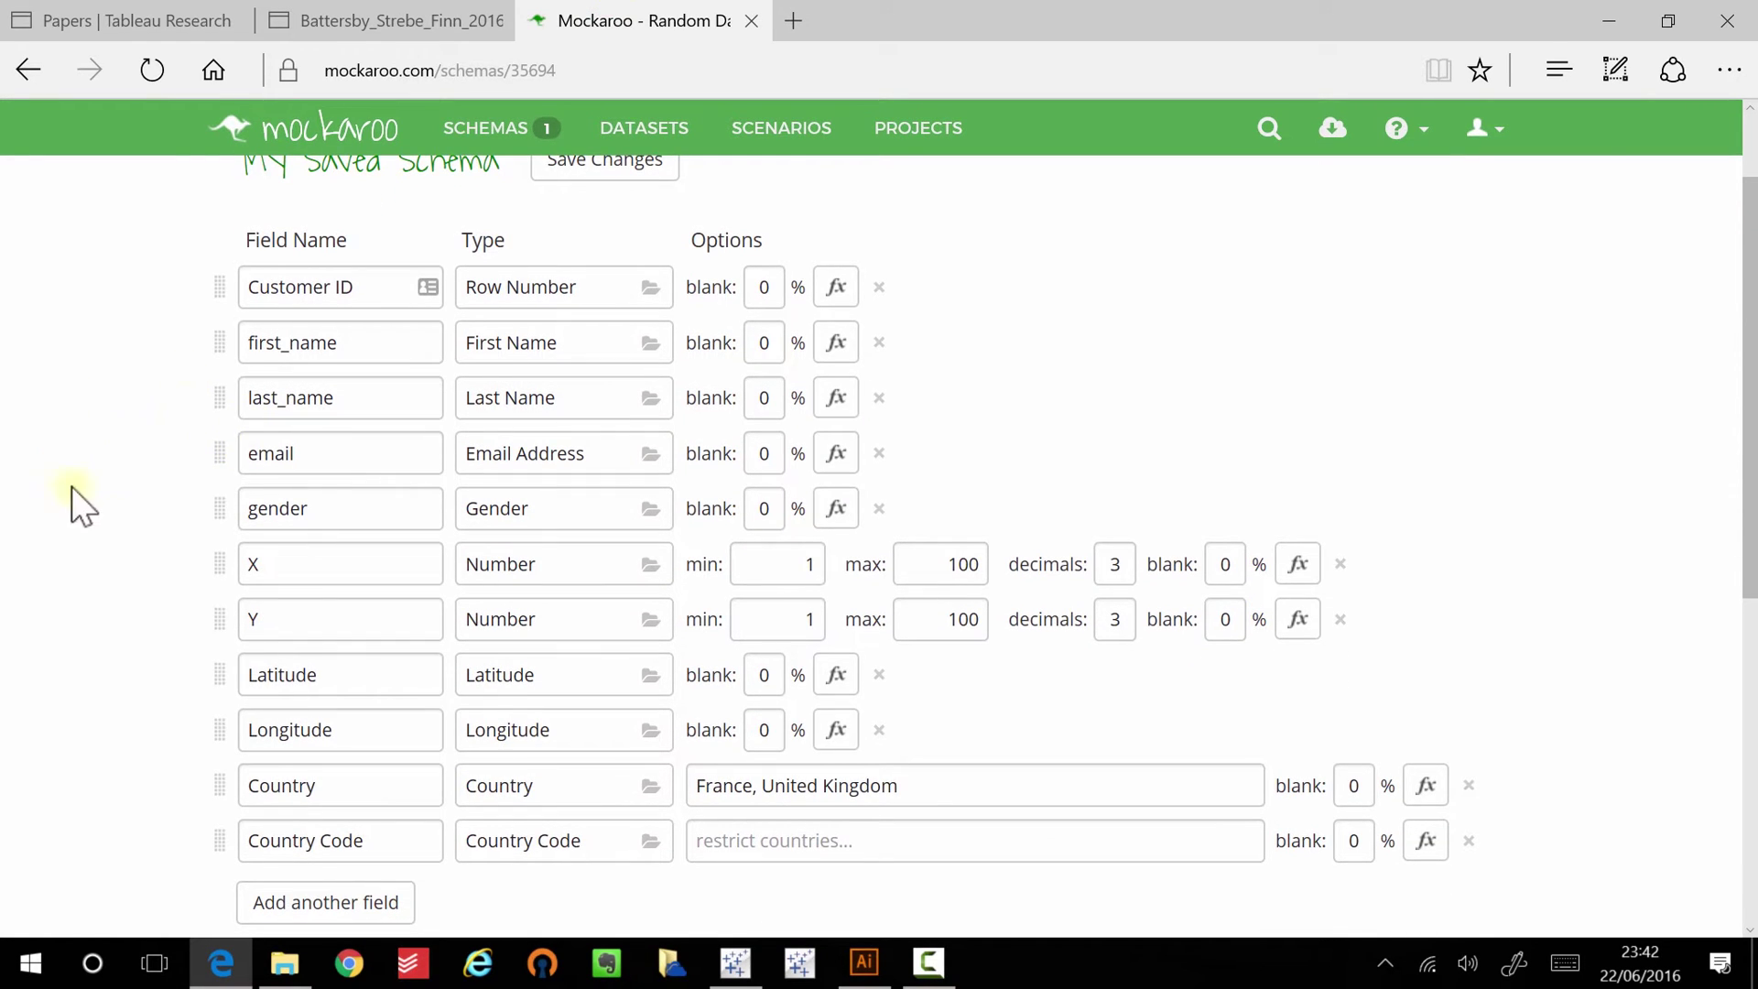
scroll(381, 522, up, 1)
scroll(388, 424, down, 1)
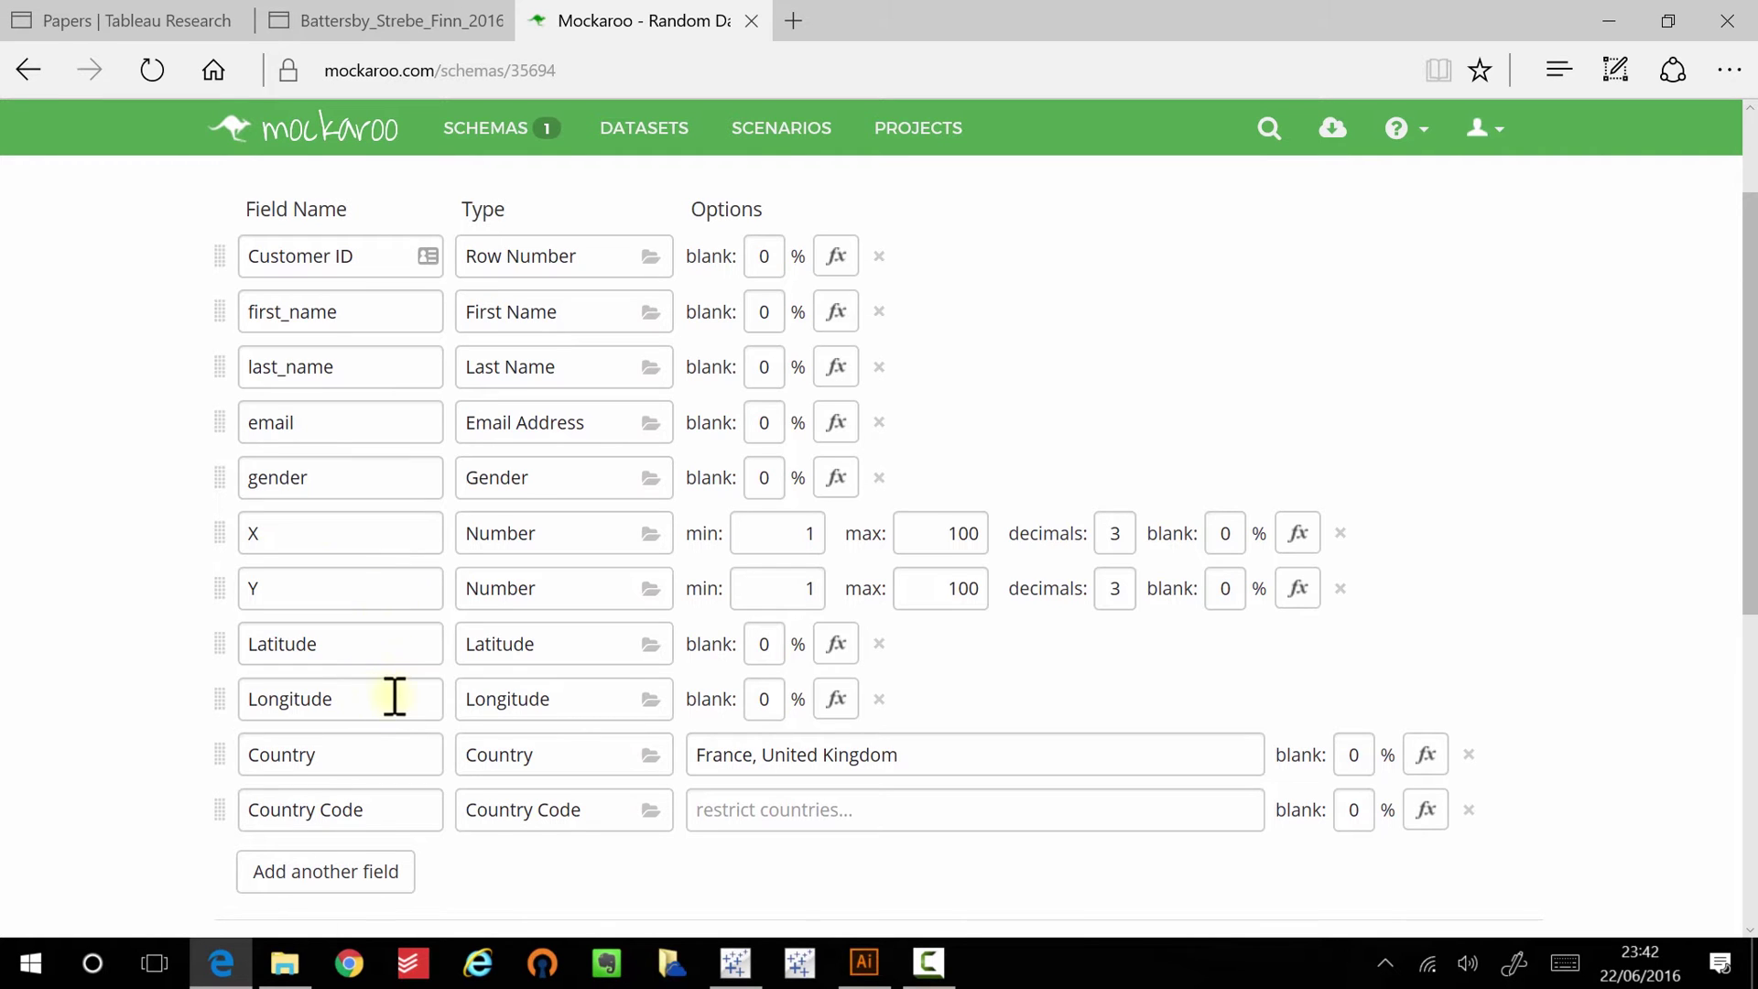
scroll(406, 691, down, 2)
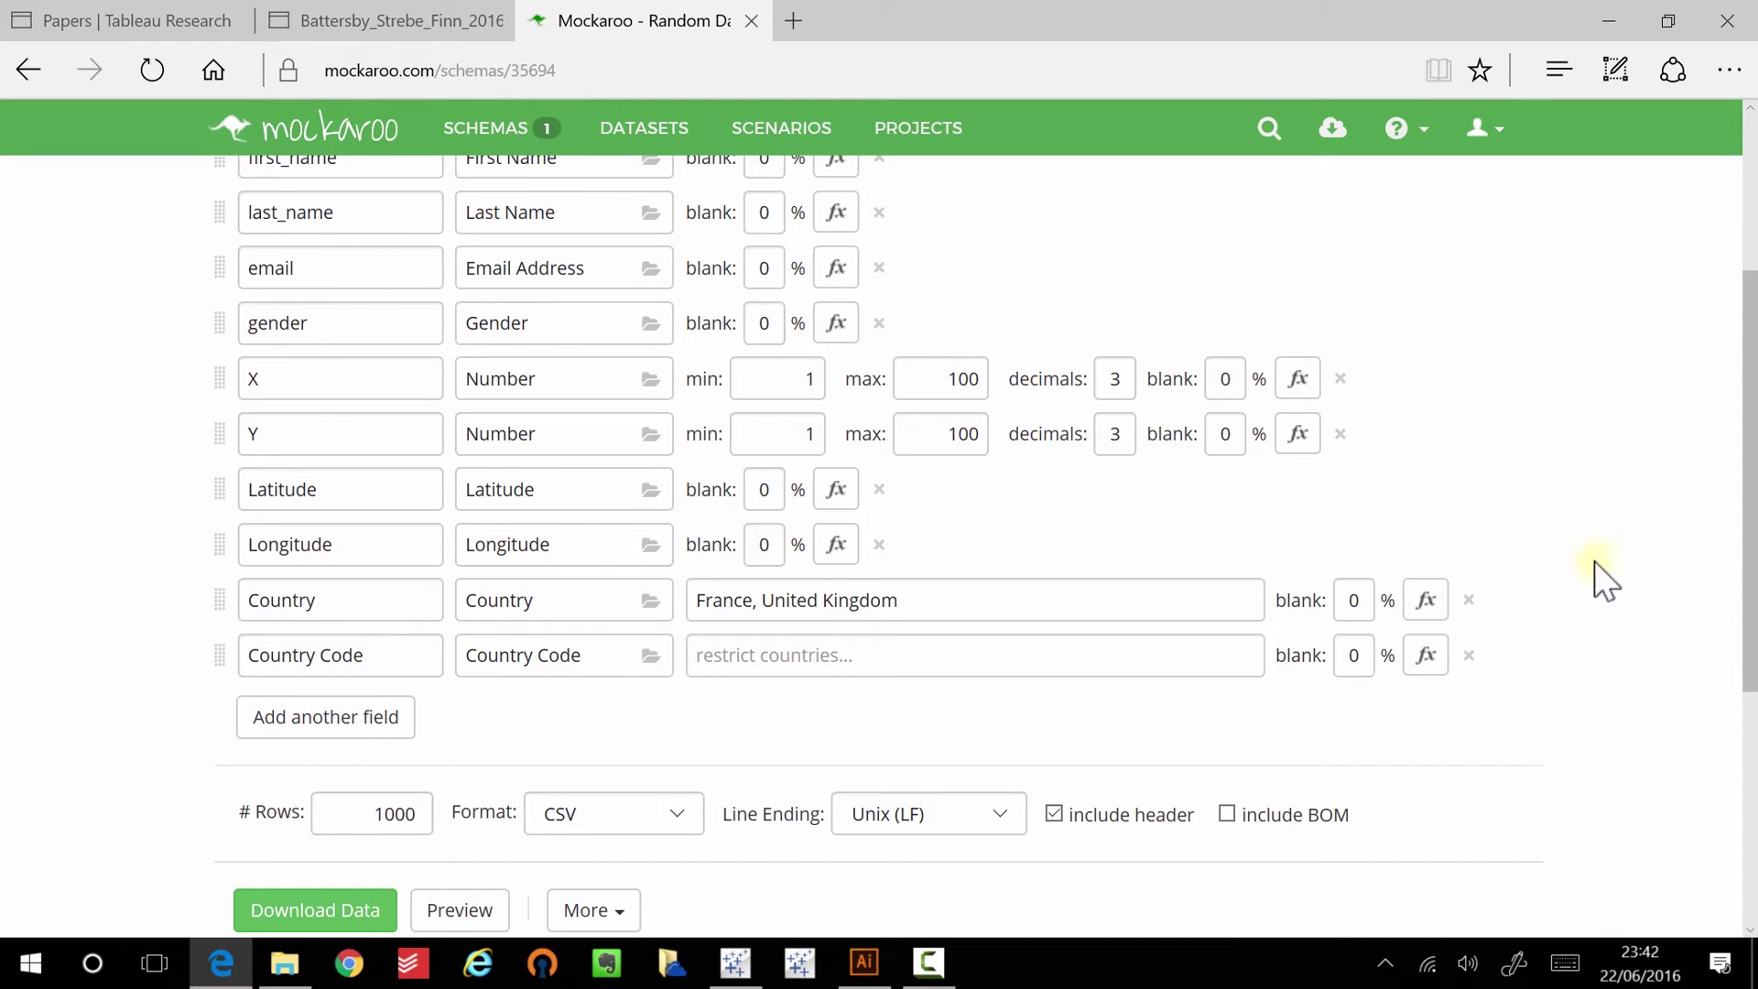
scroll(1542, 548, up, 4)
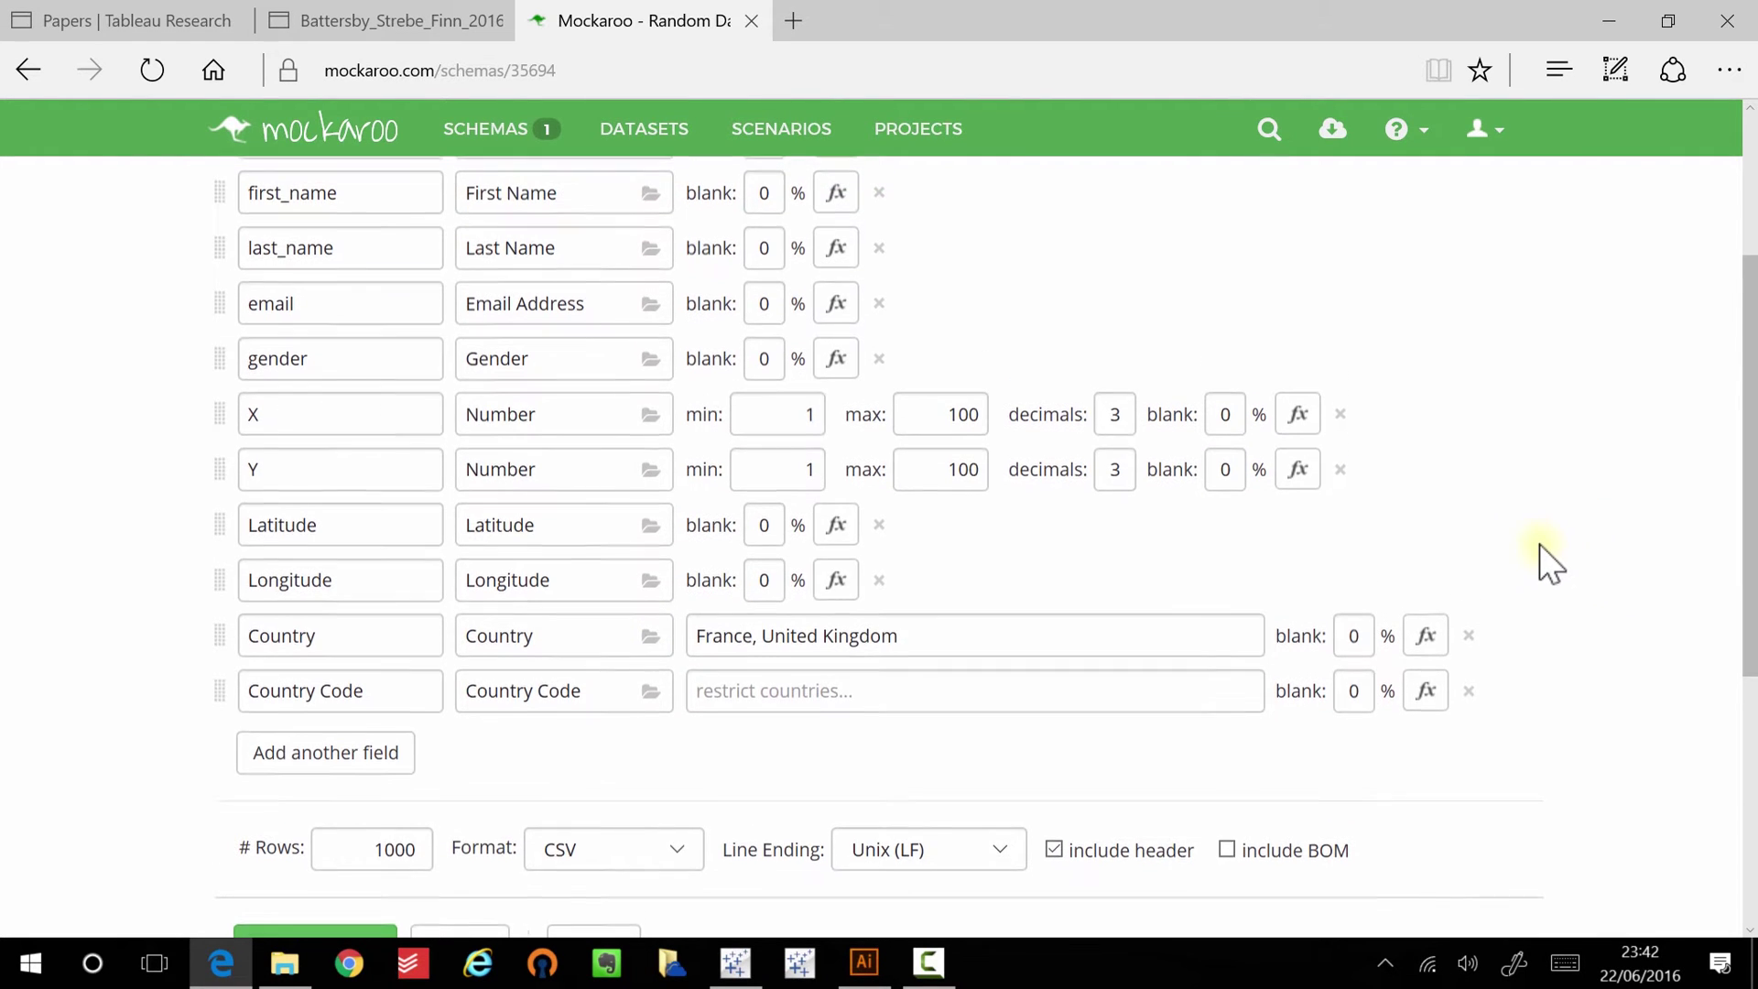
Connect Tableau to the MOCK_DATA file and open a blank Sheet 1 with a wider Dimensions list.
click(735, 962)
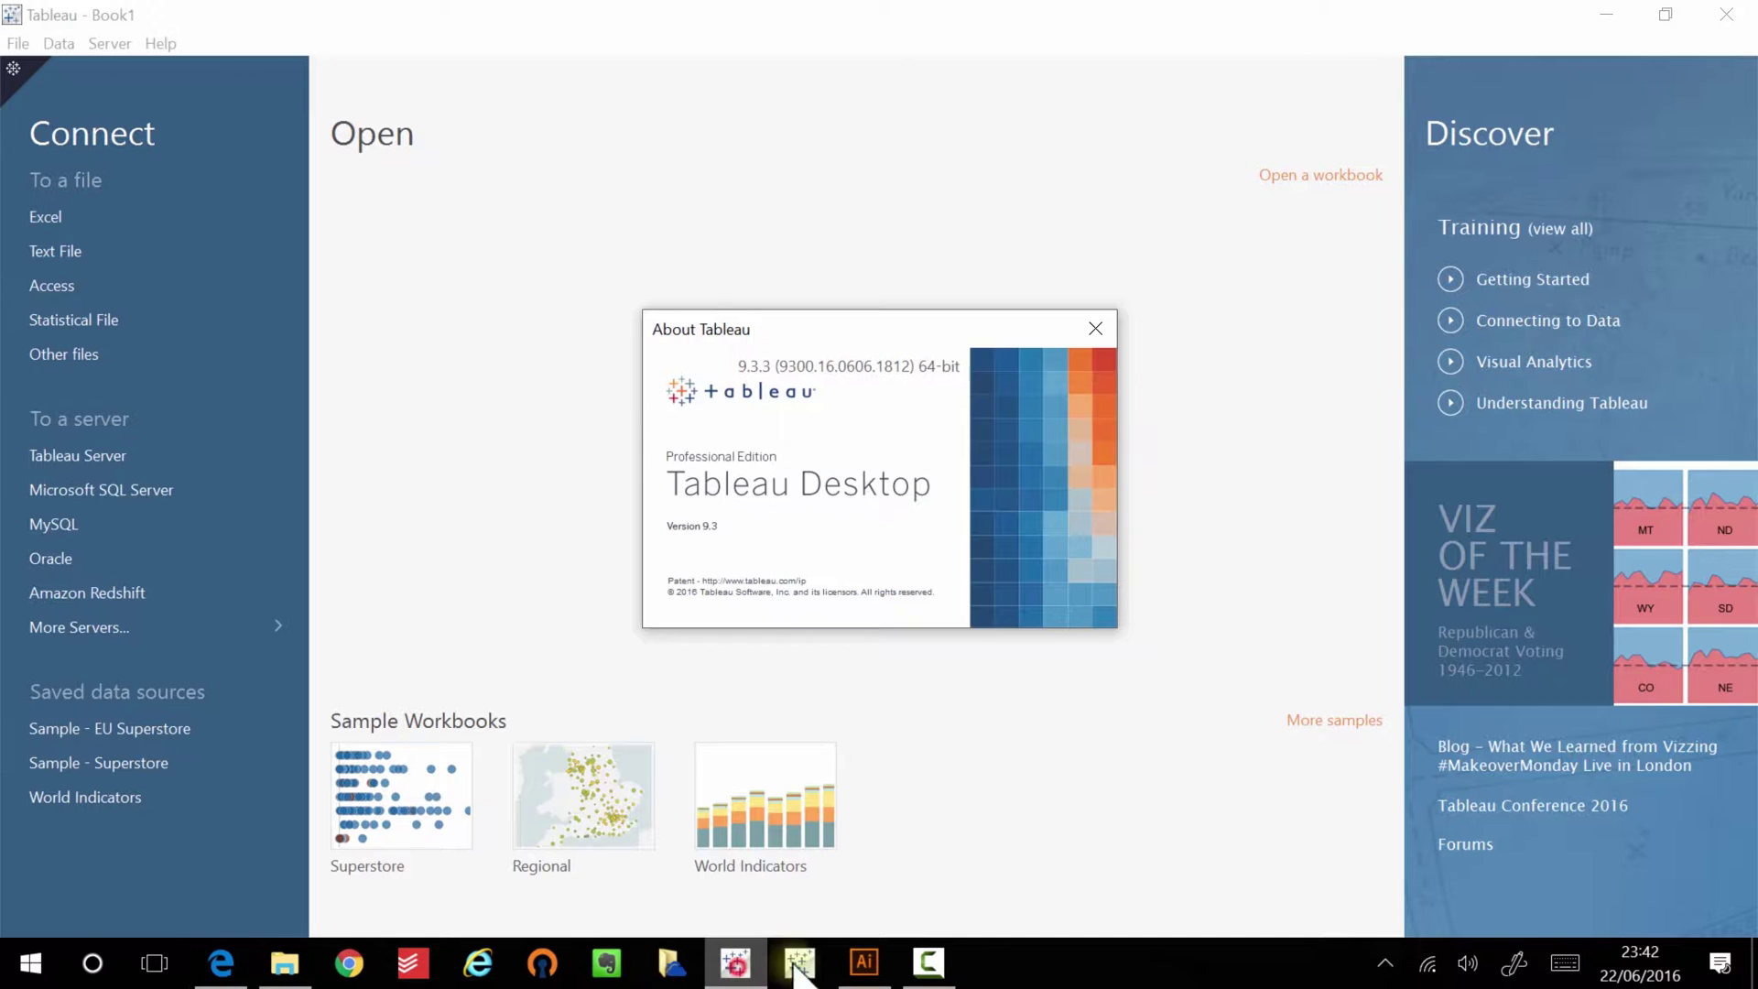
click(1090, 326)
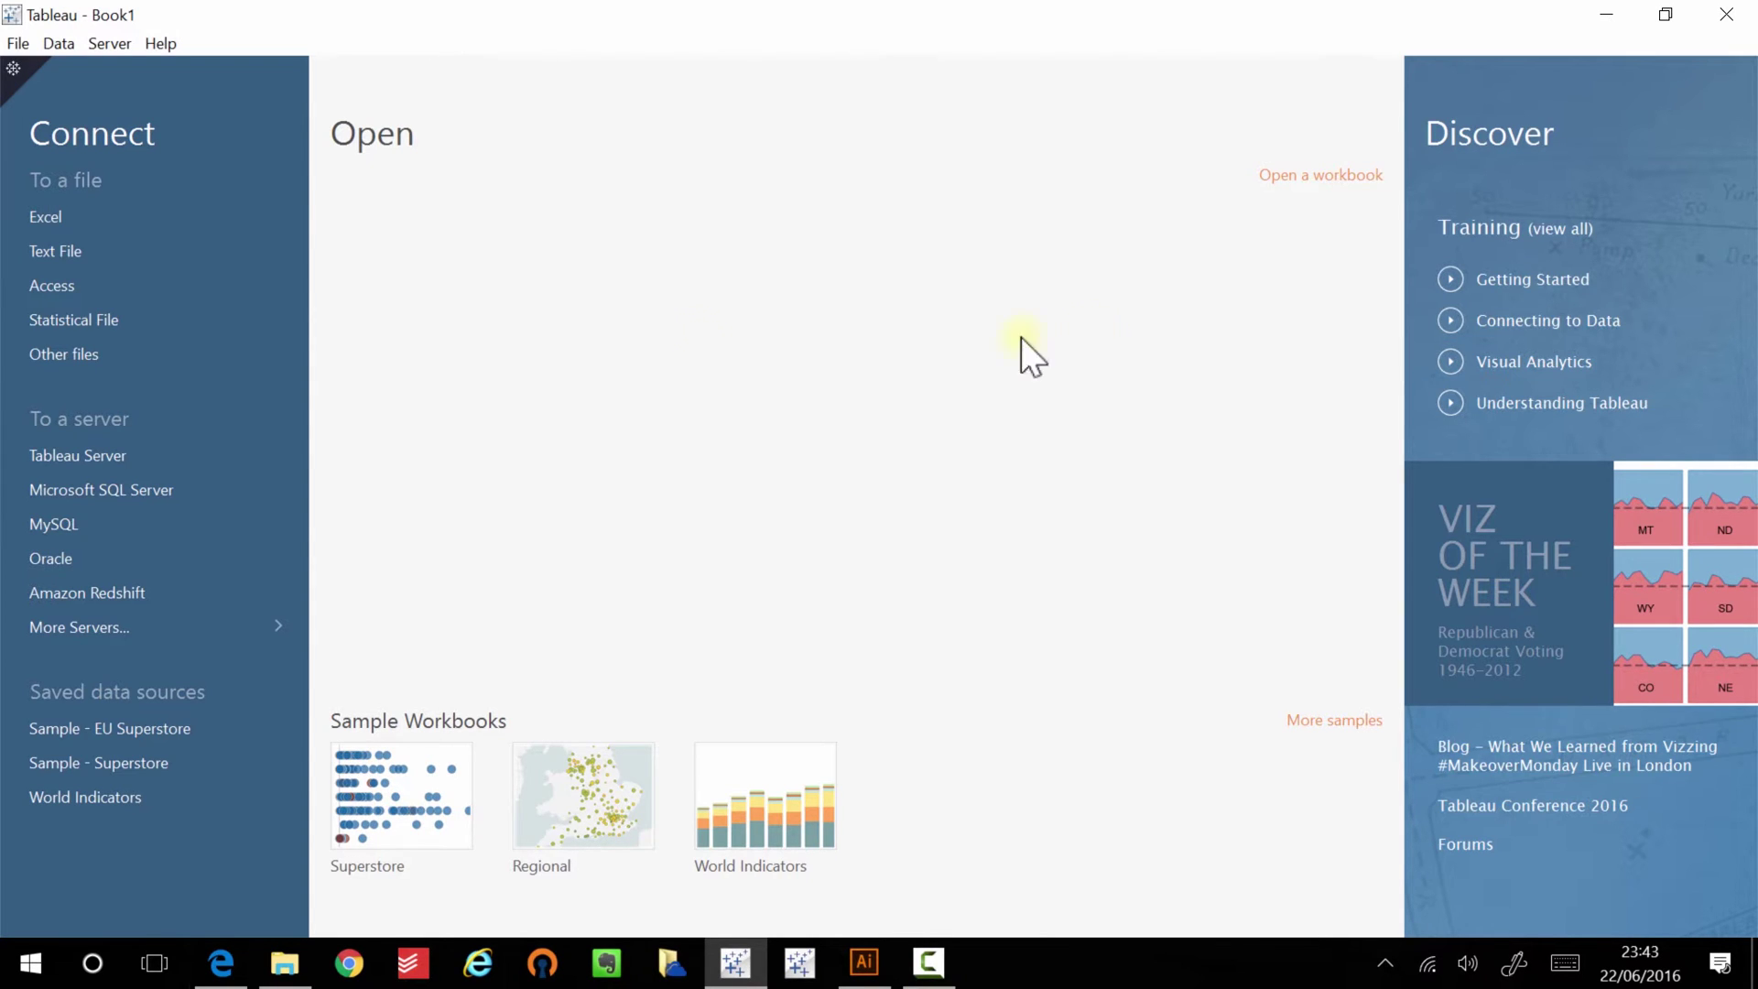
click(70, 353)
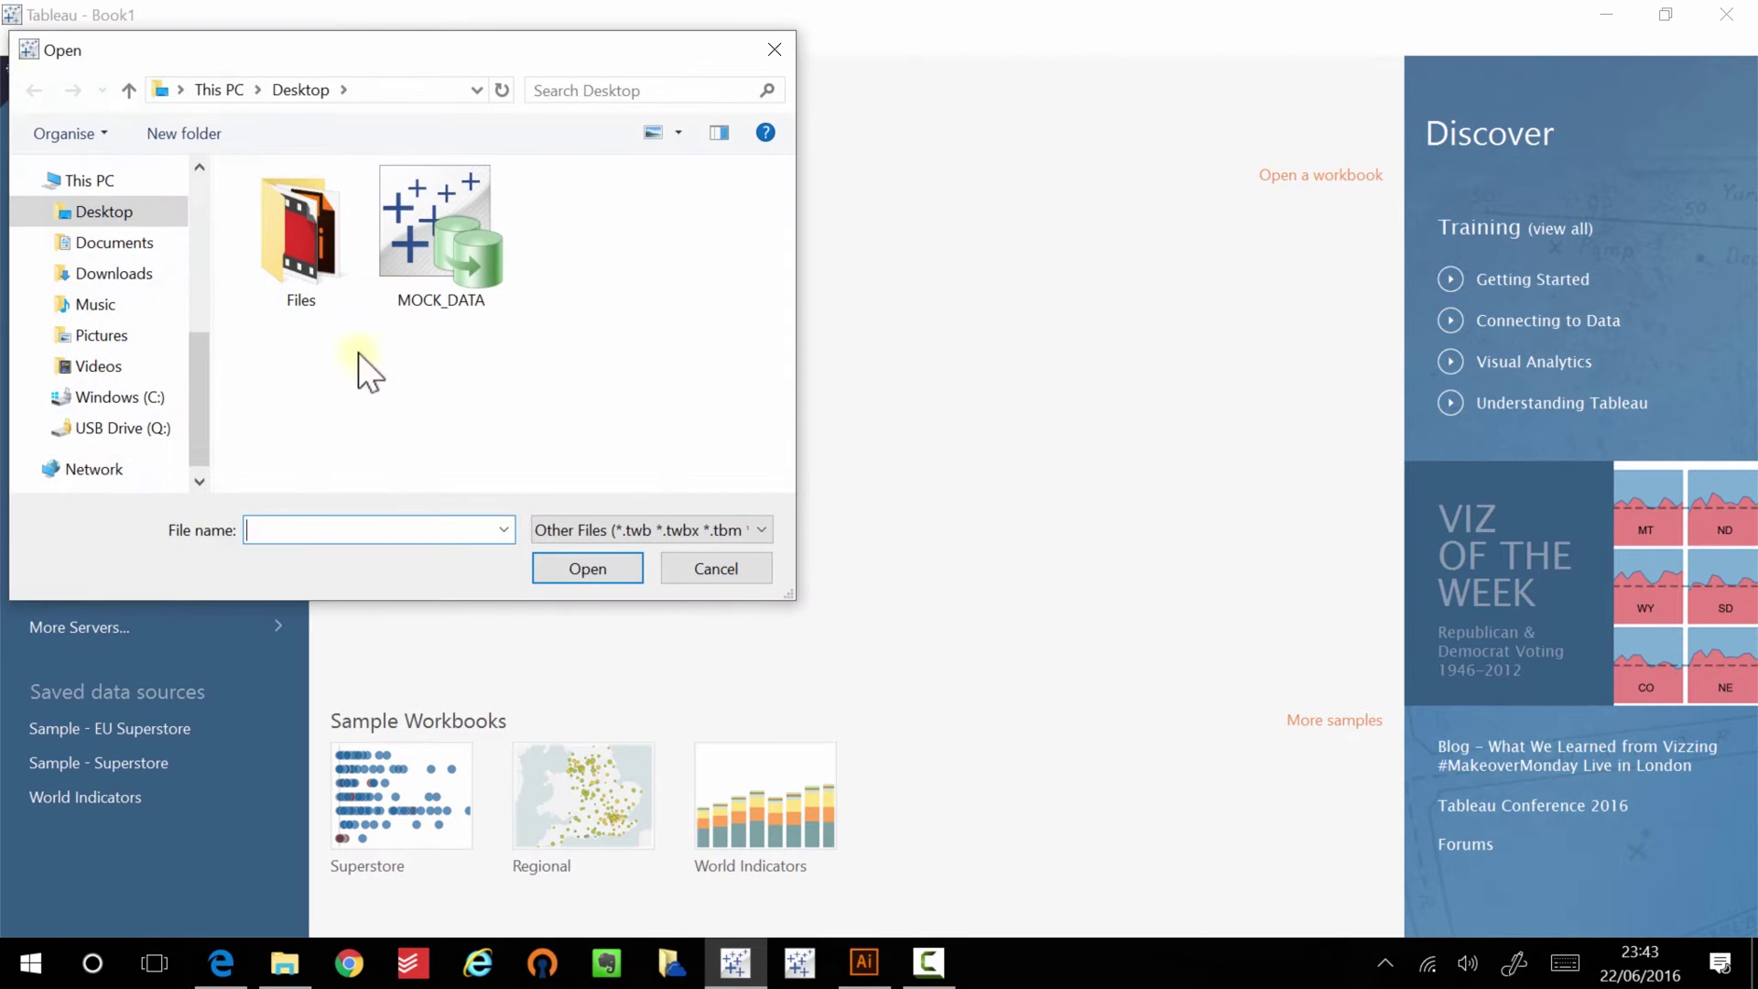
click(453, 216)
click(619, 569)
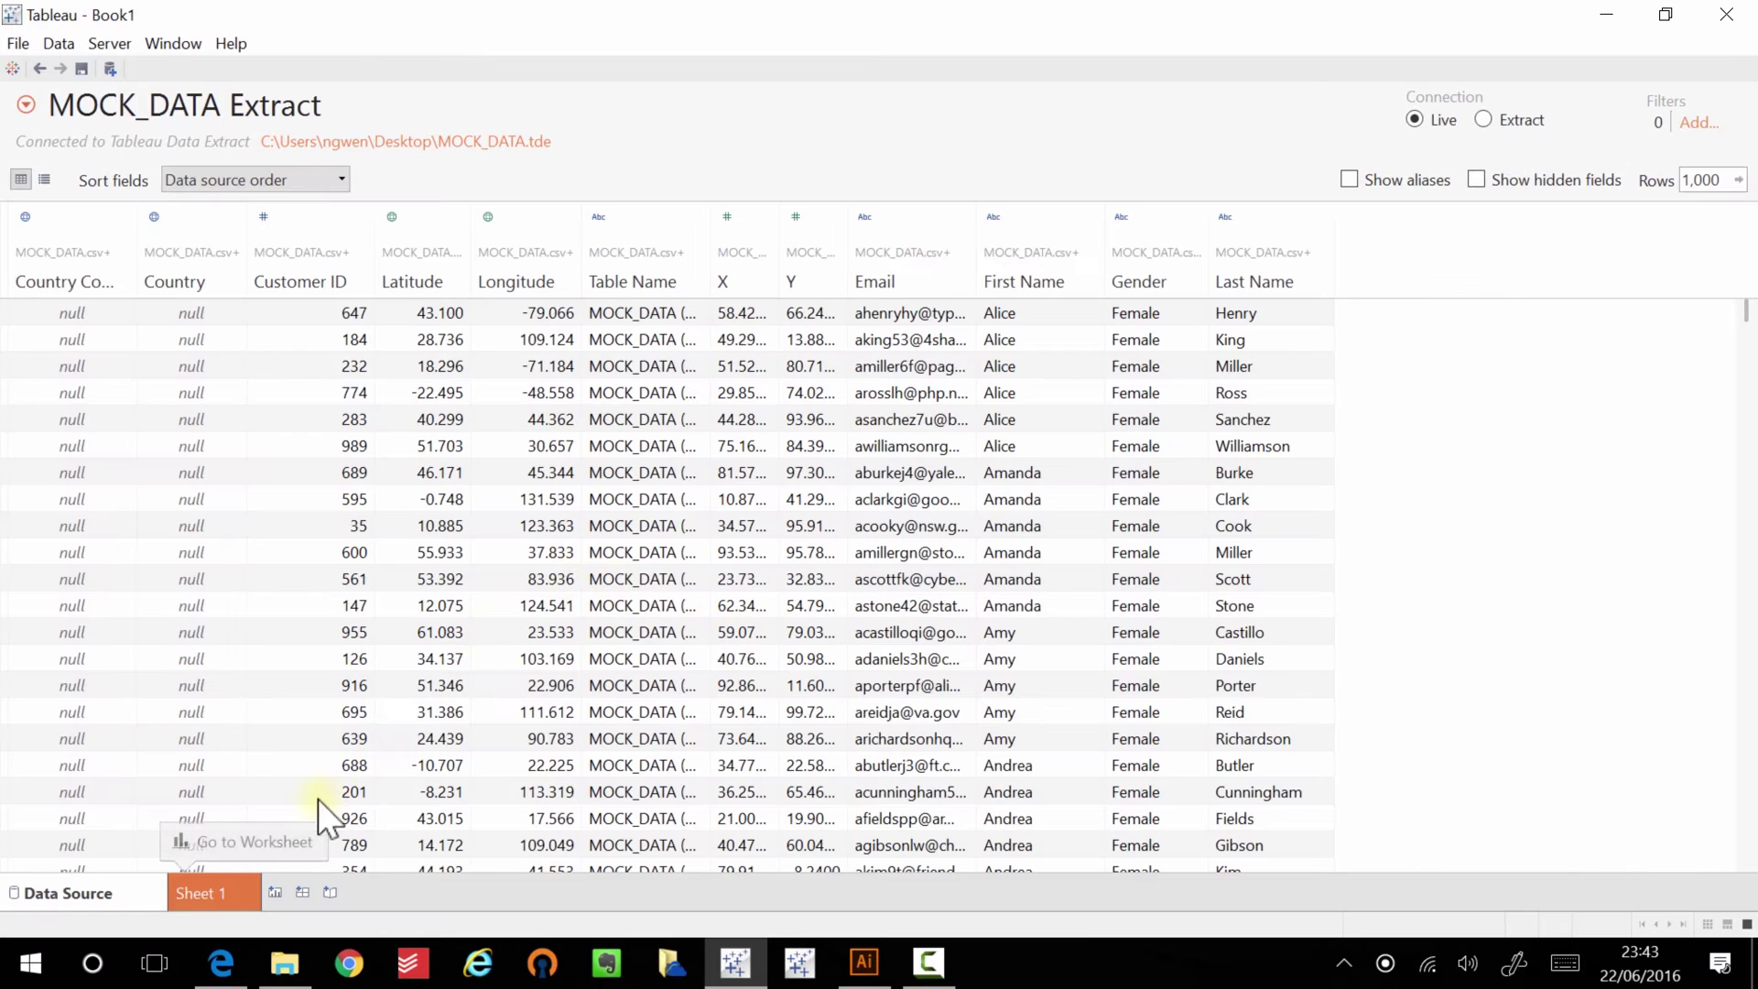
click(218, 894)
drag(139, 401, 156, 471)
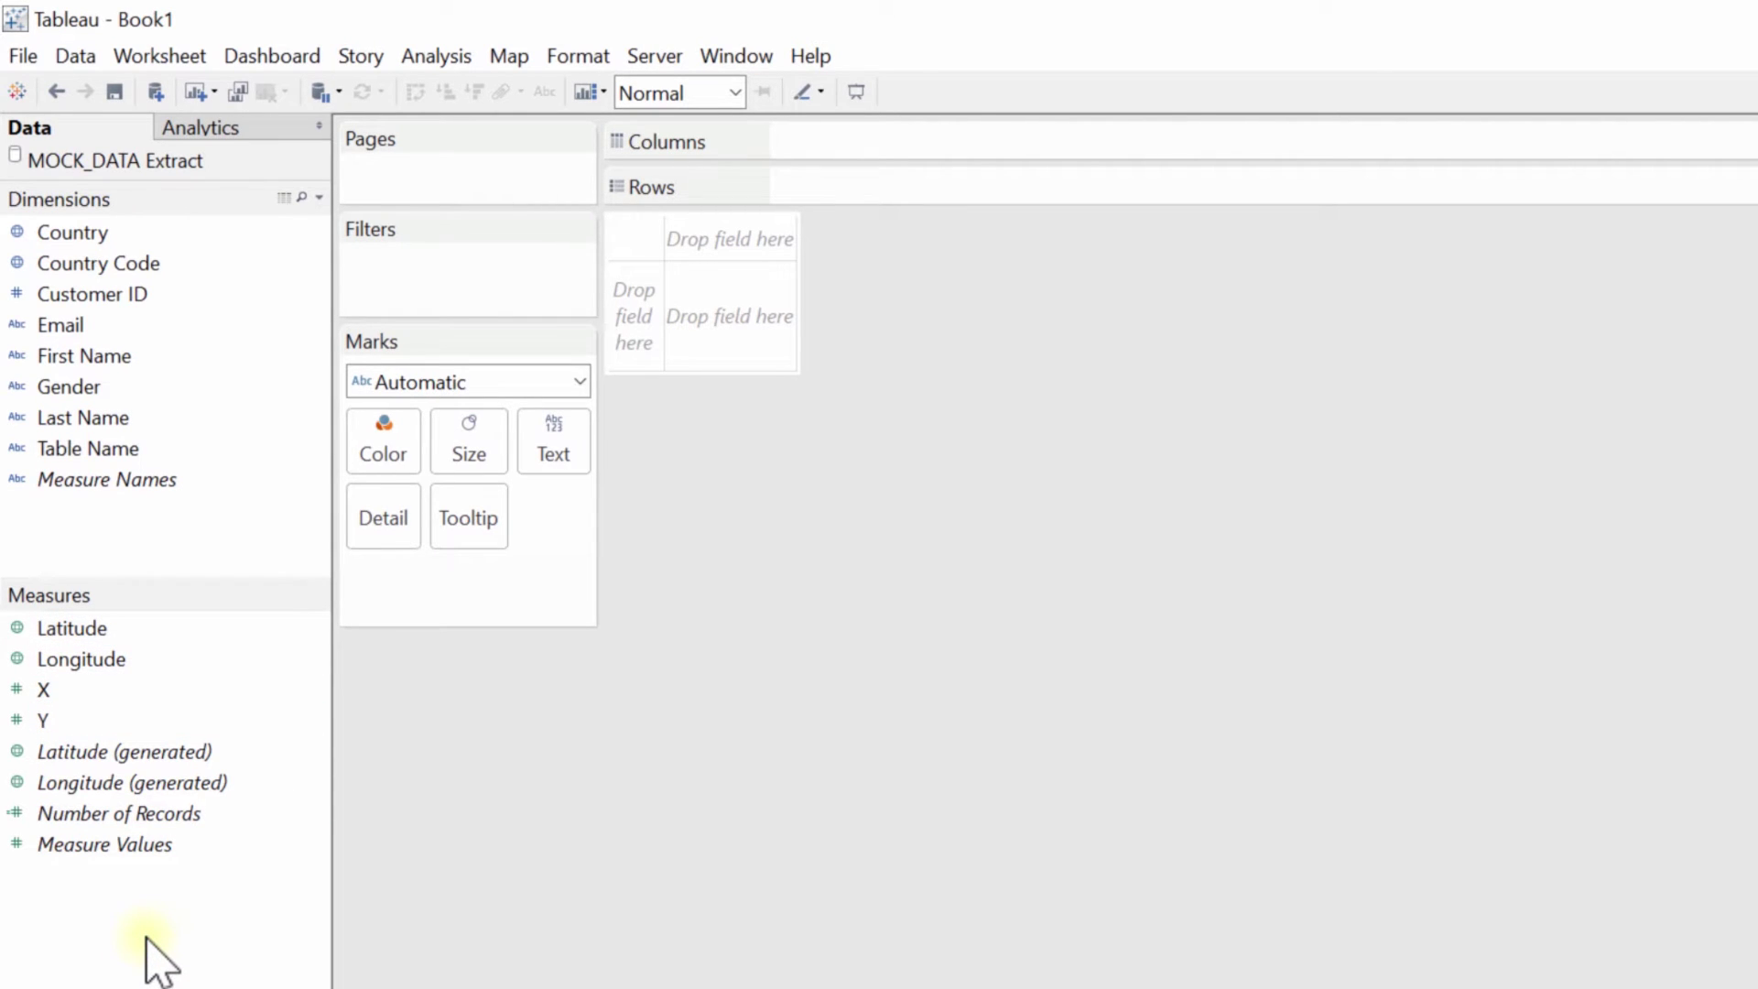
right_click(88, 693)
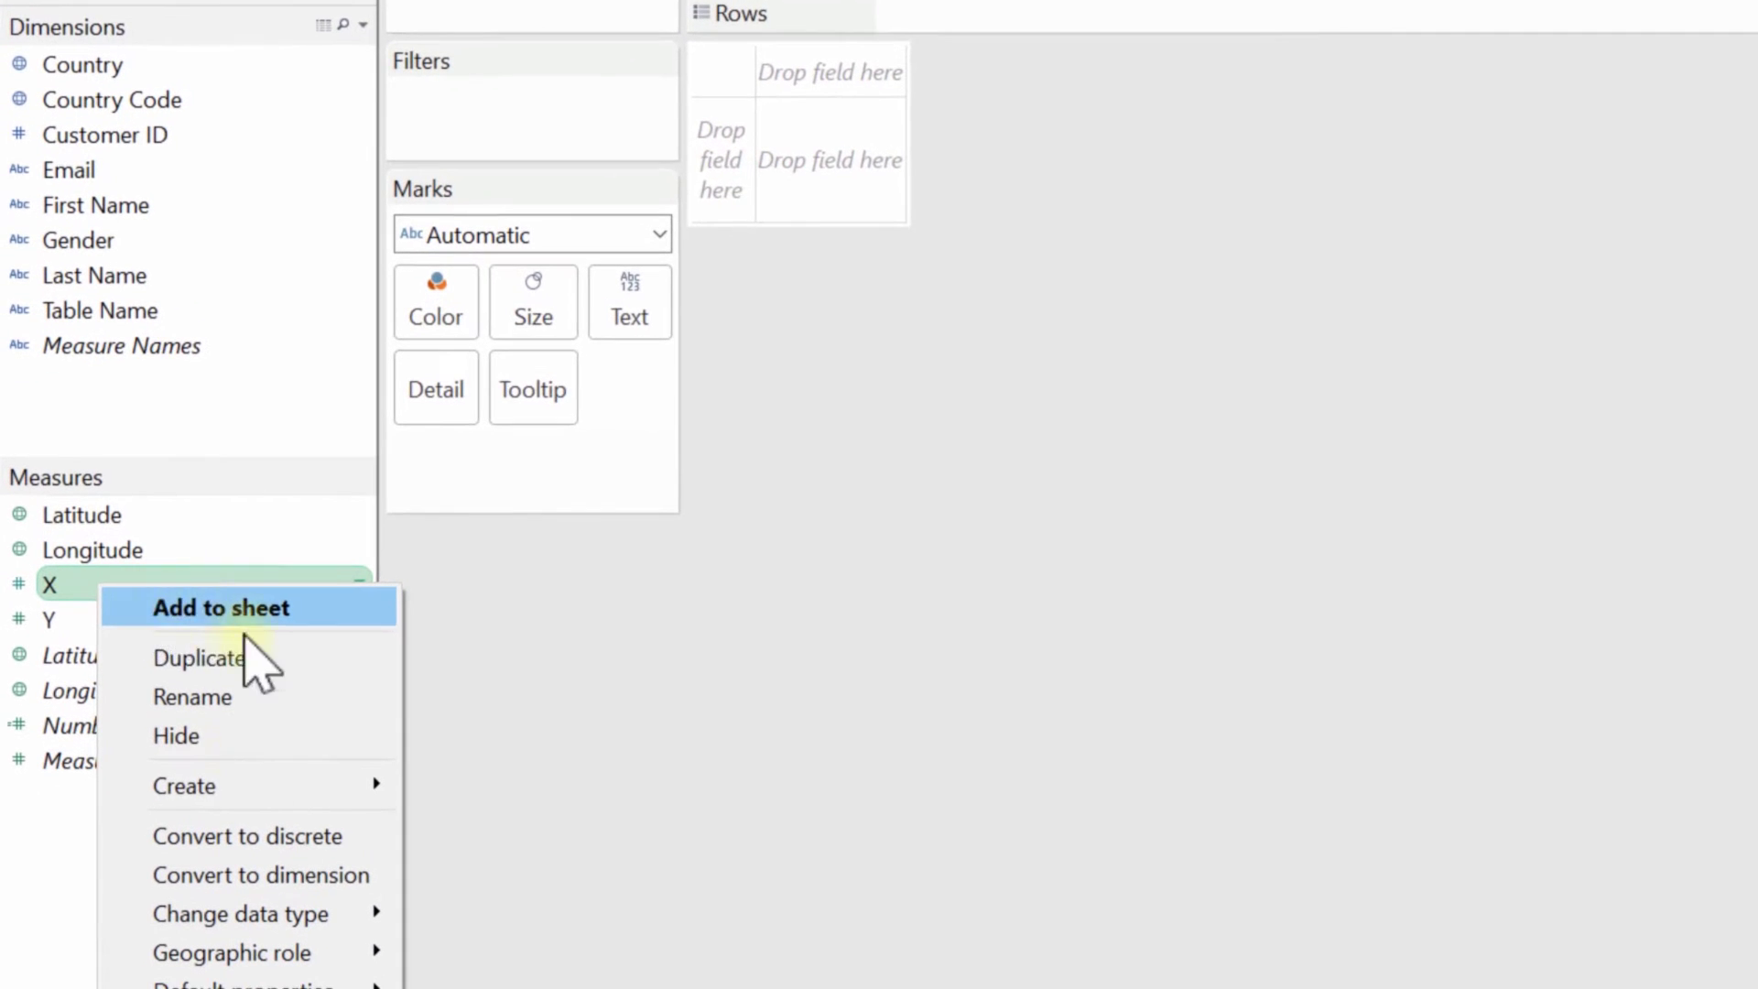
mouse_move(210, 856)
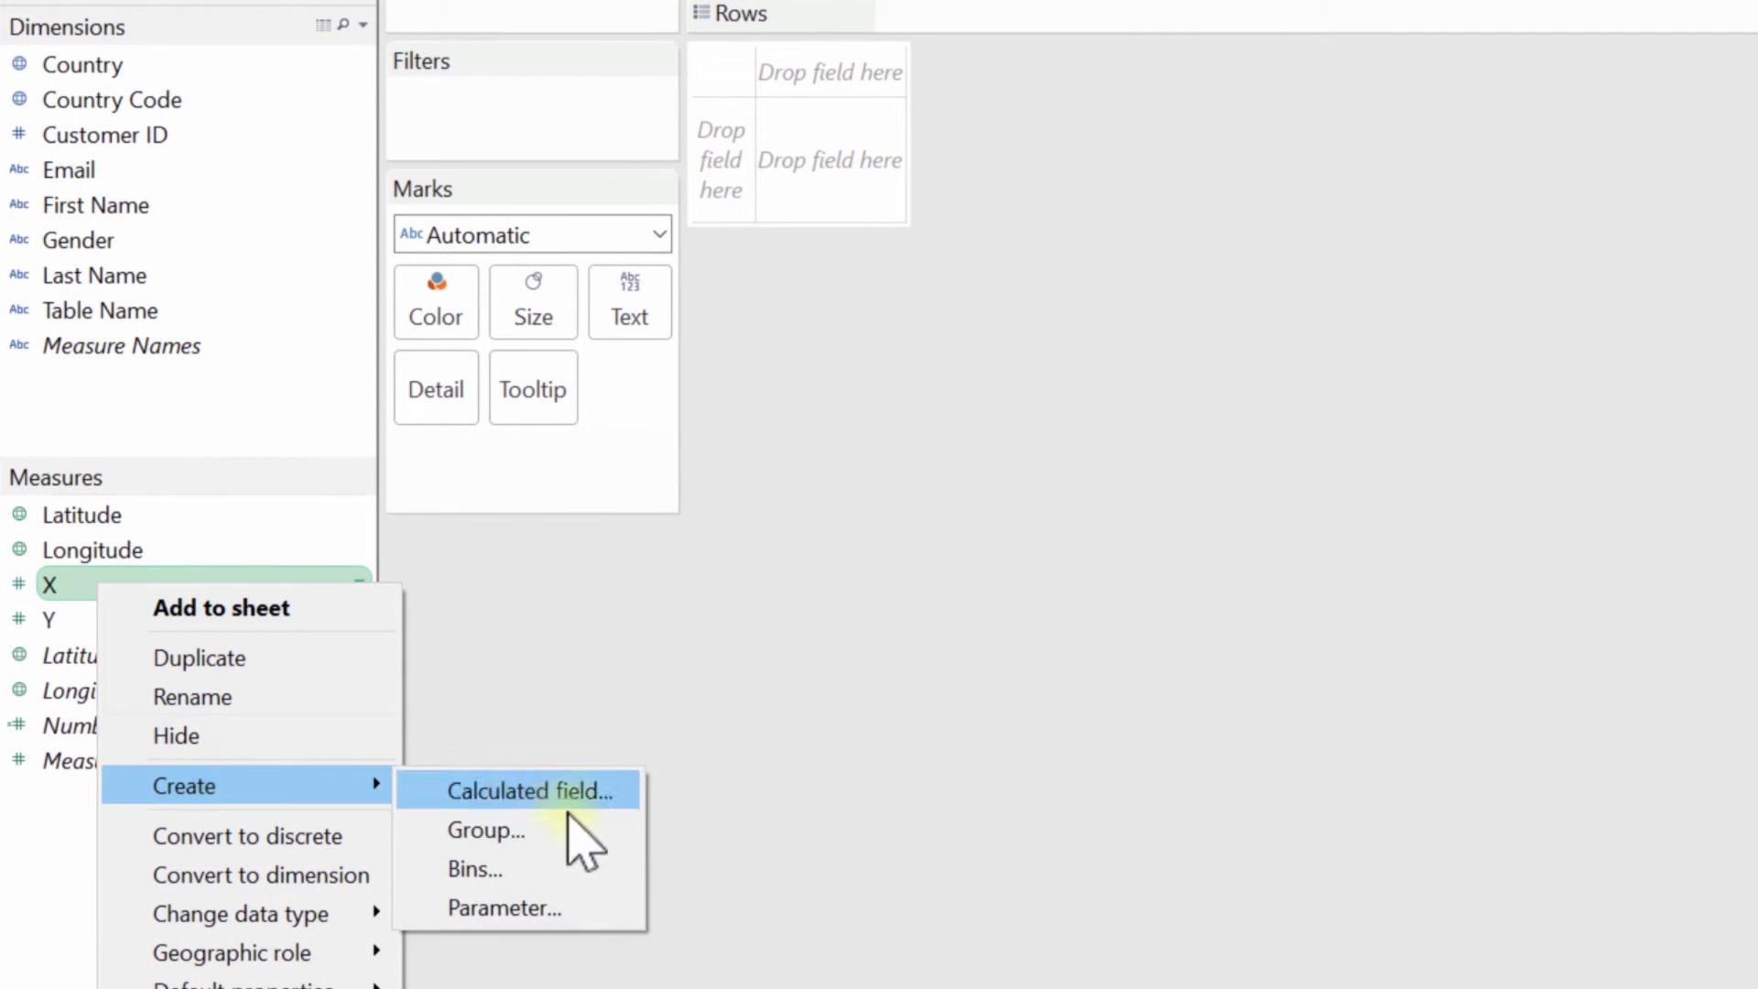
click(527, 865)
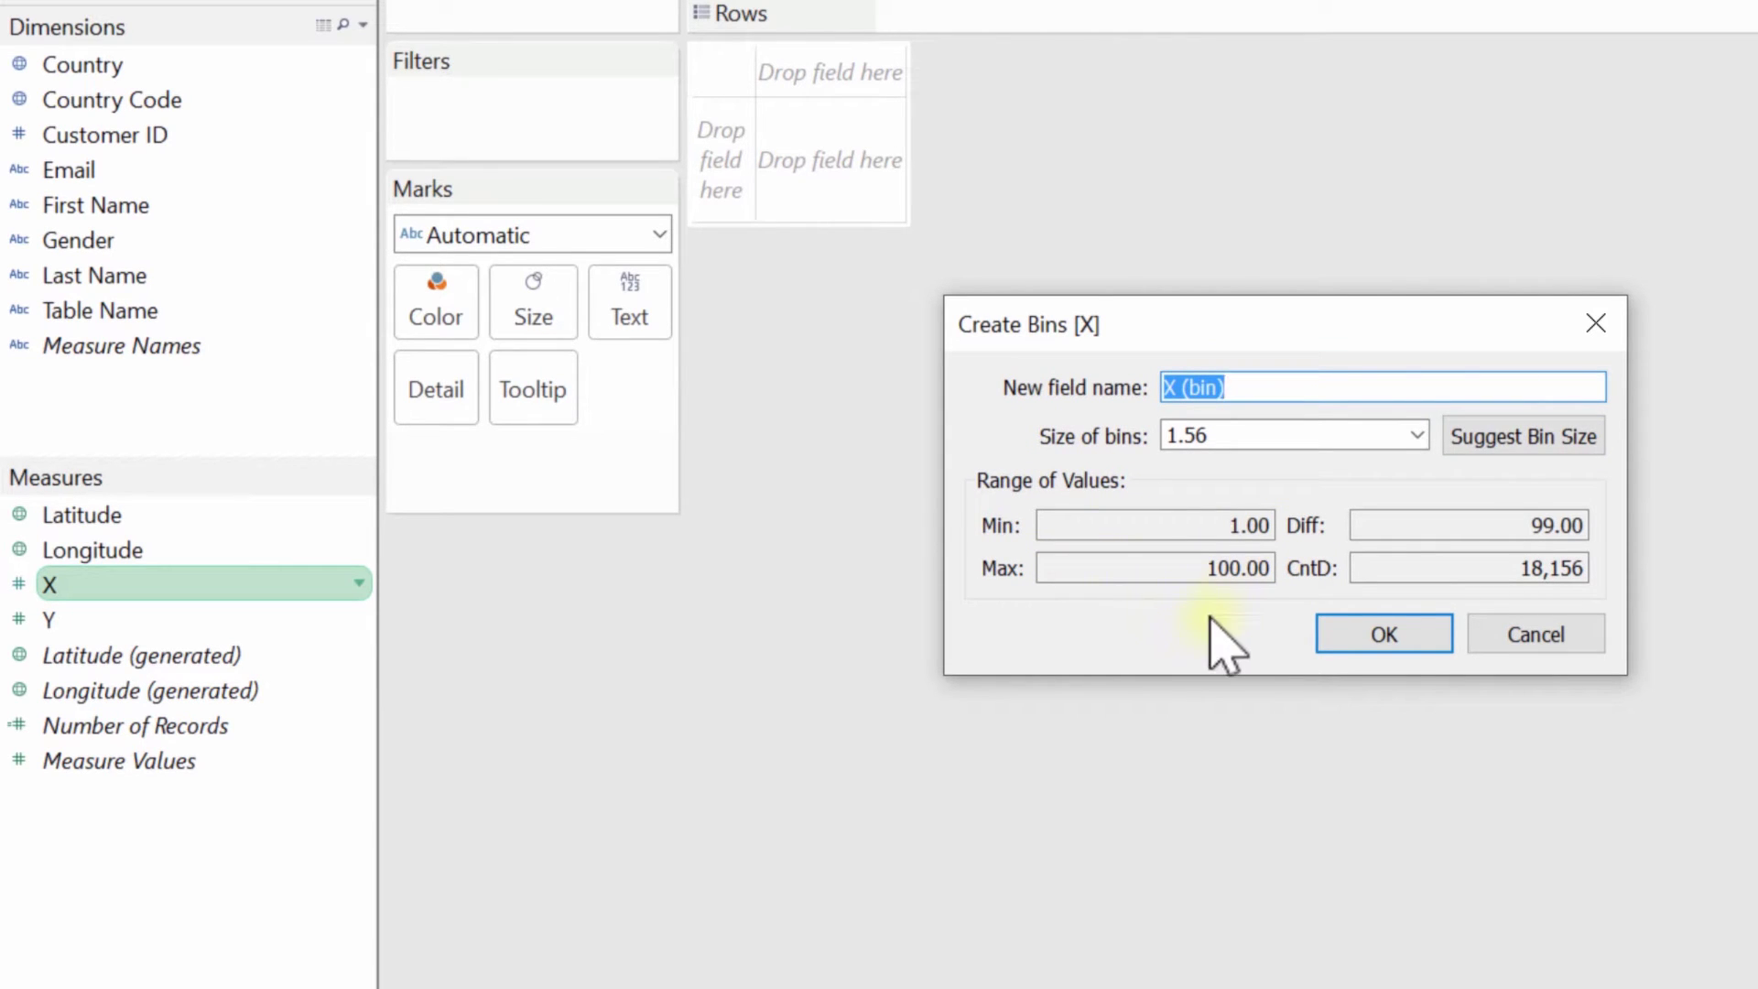
click(1559, 636)
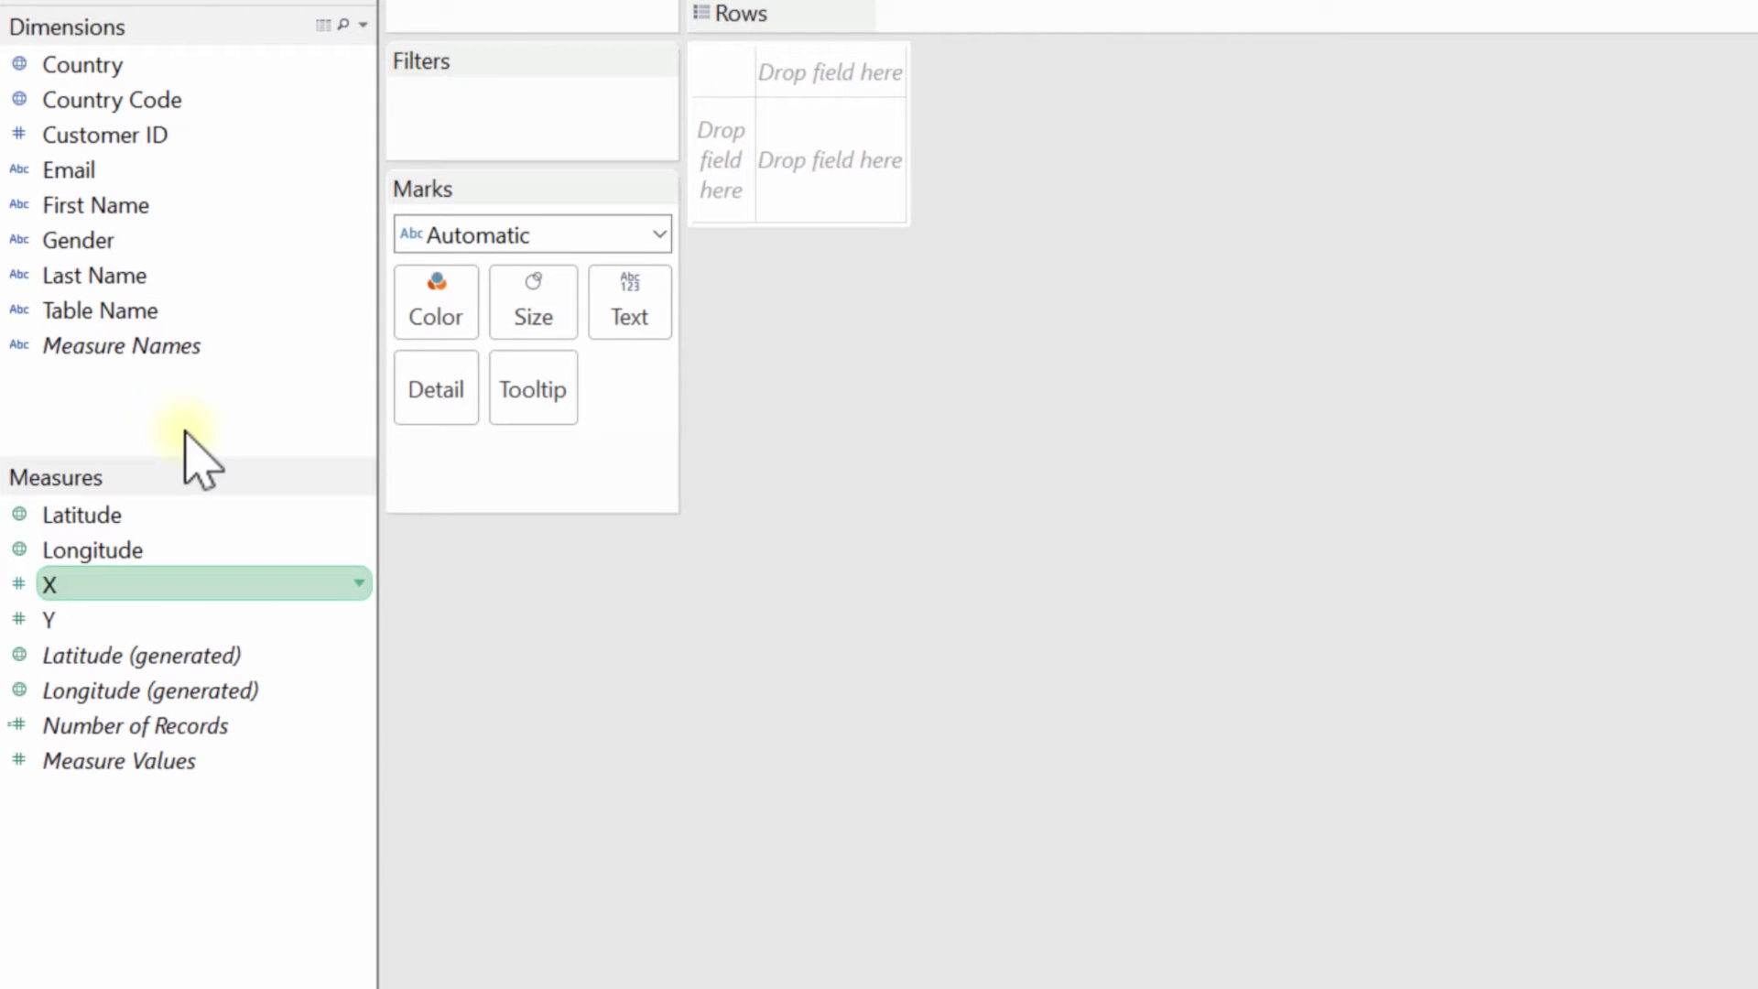
Create the calculated field Hexbin X as HEXBINX([X],[Y]), copying the formula before saving.
right_click(218, 405)
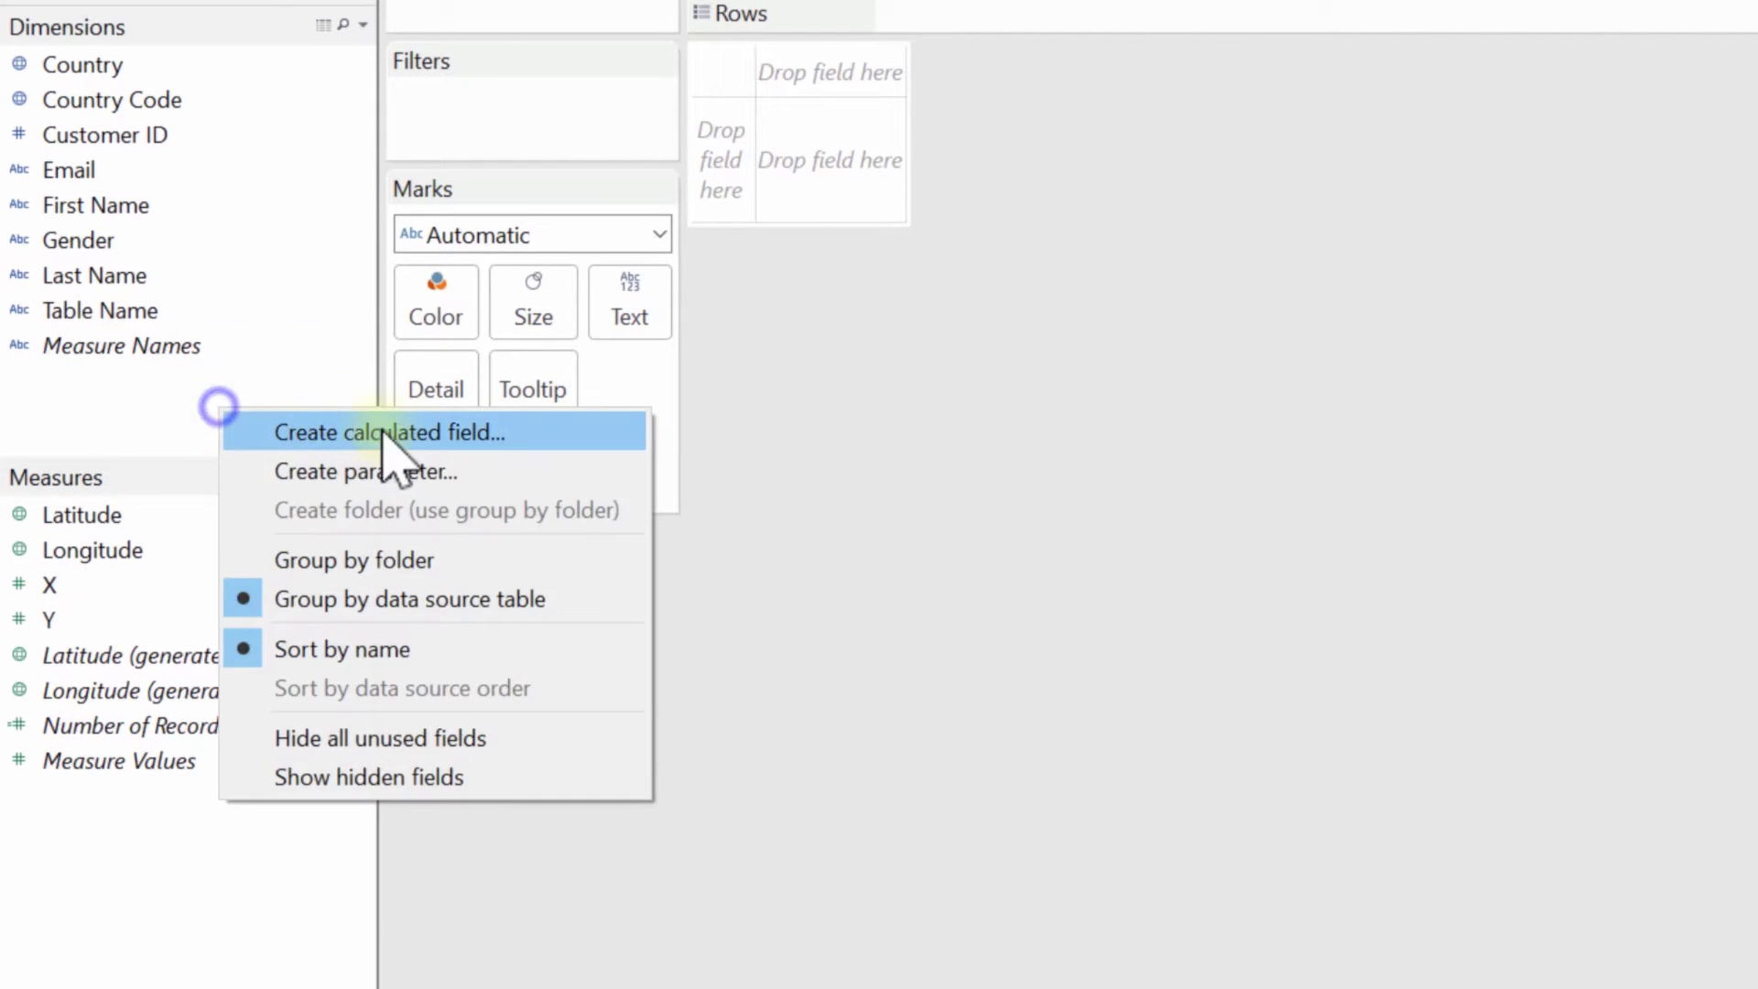
click(388, 432)
click(895, 408)
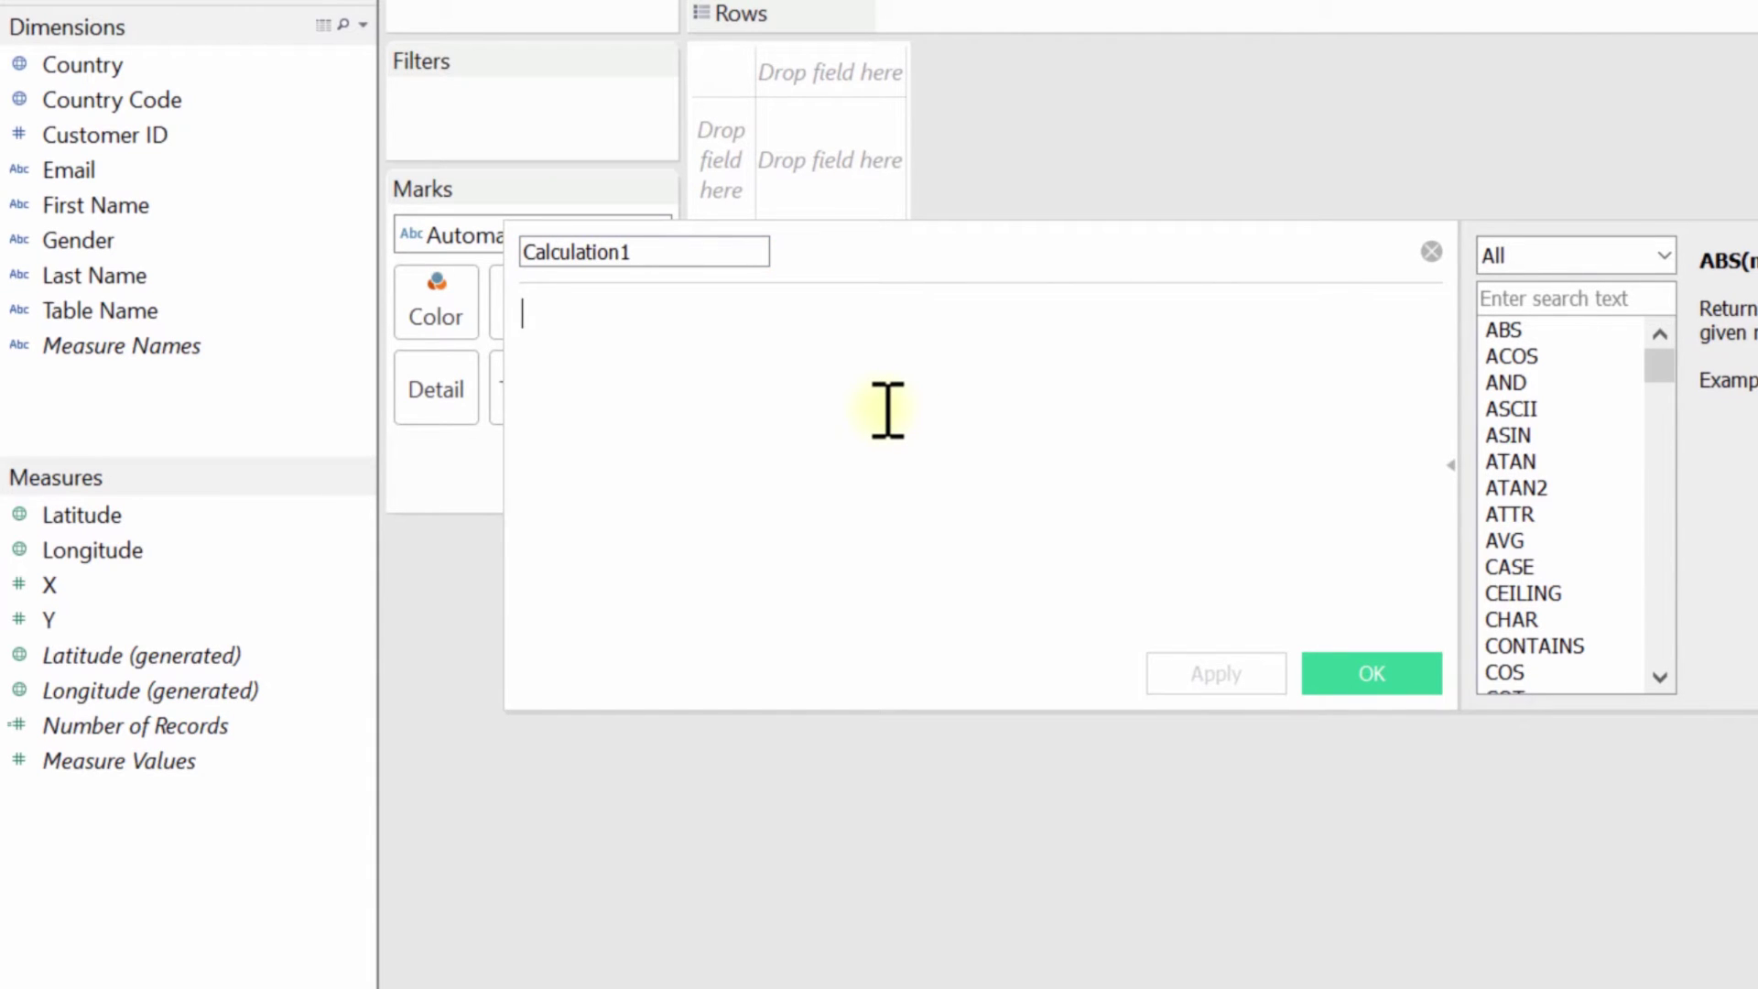
text(HE)
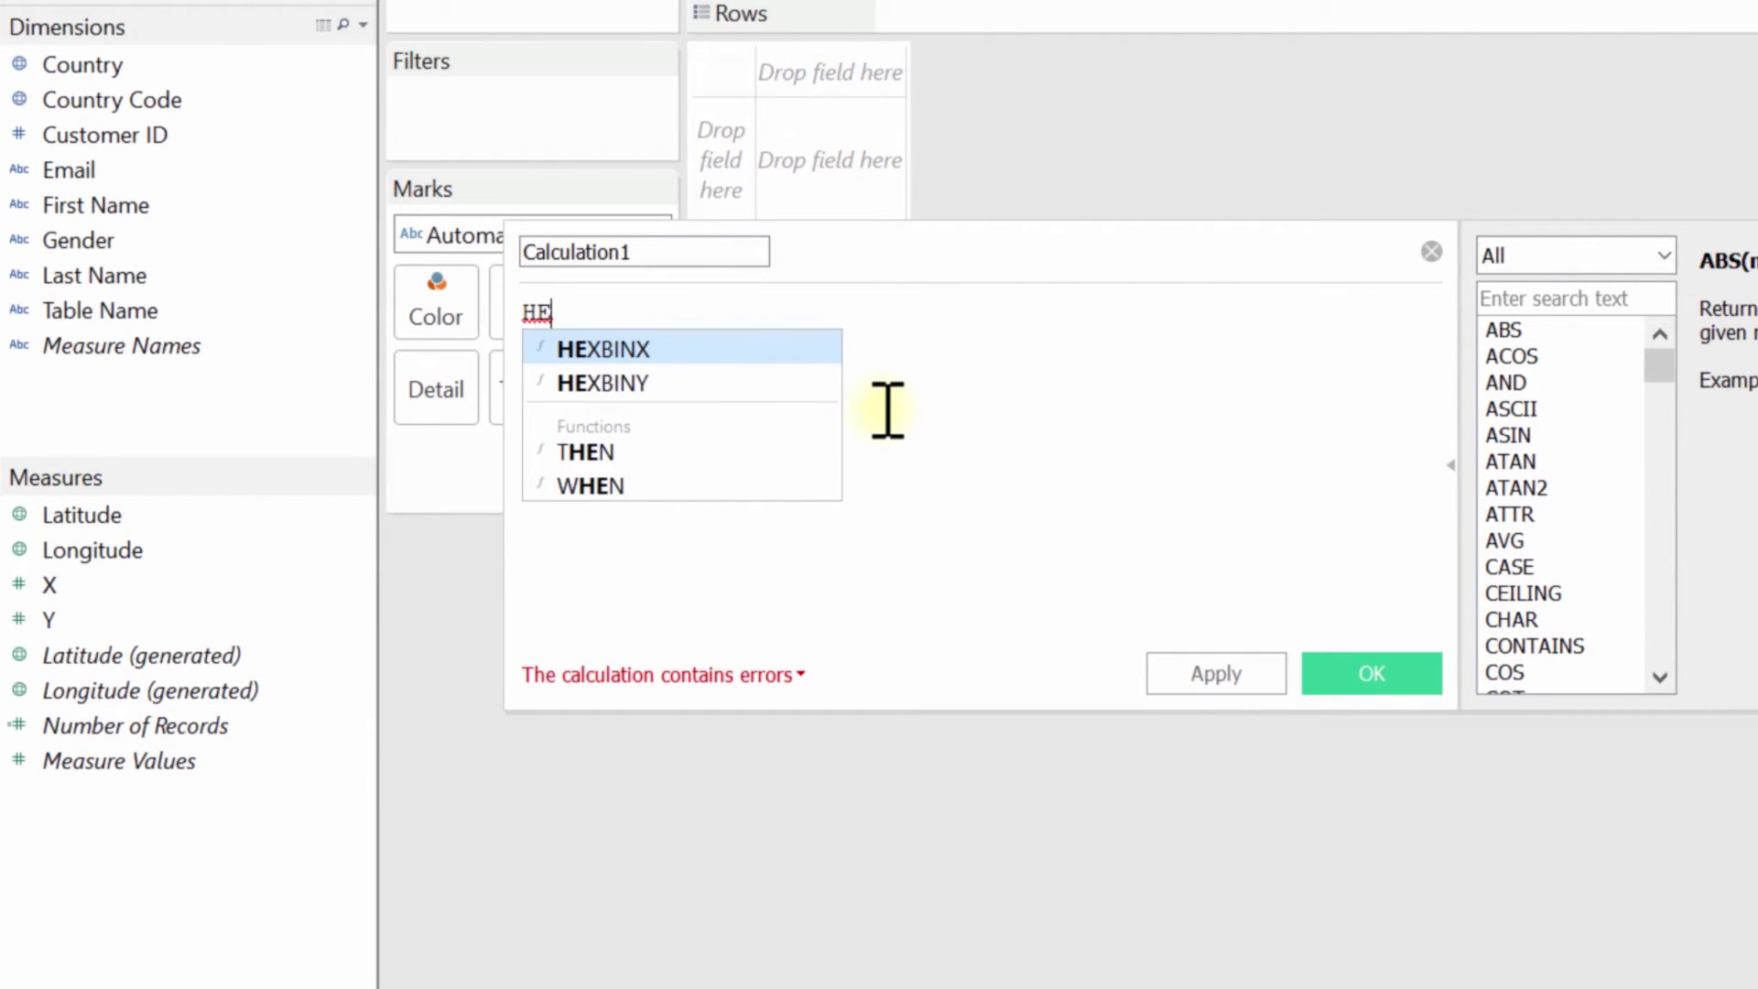
text(X)
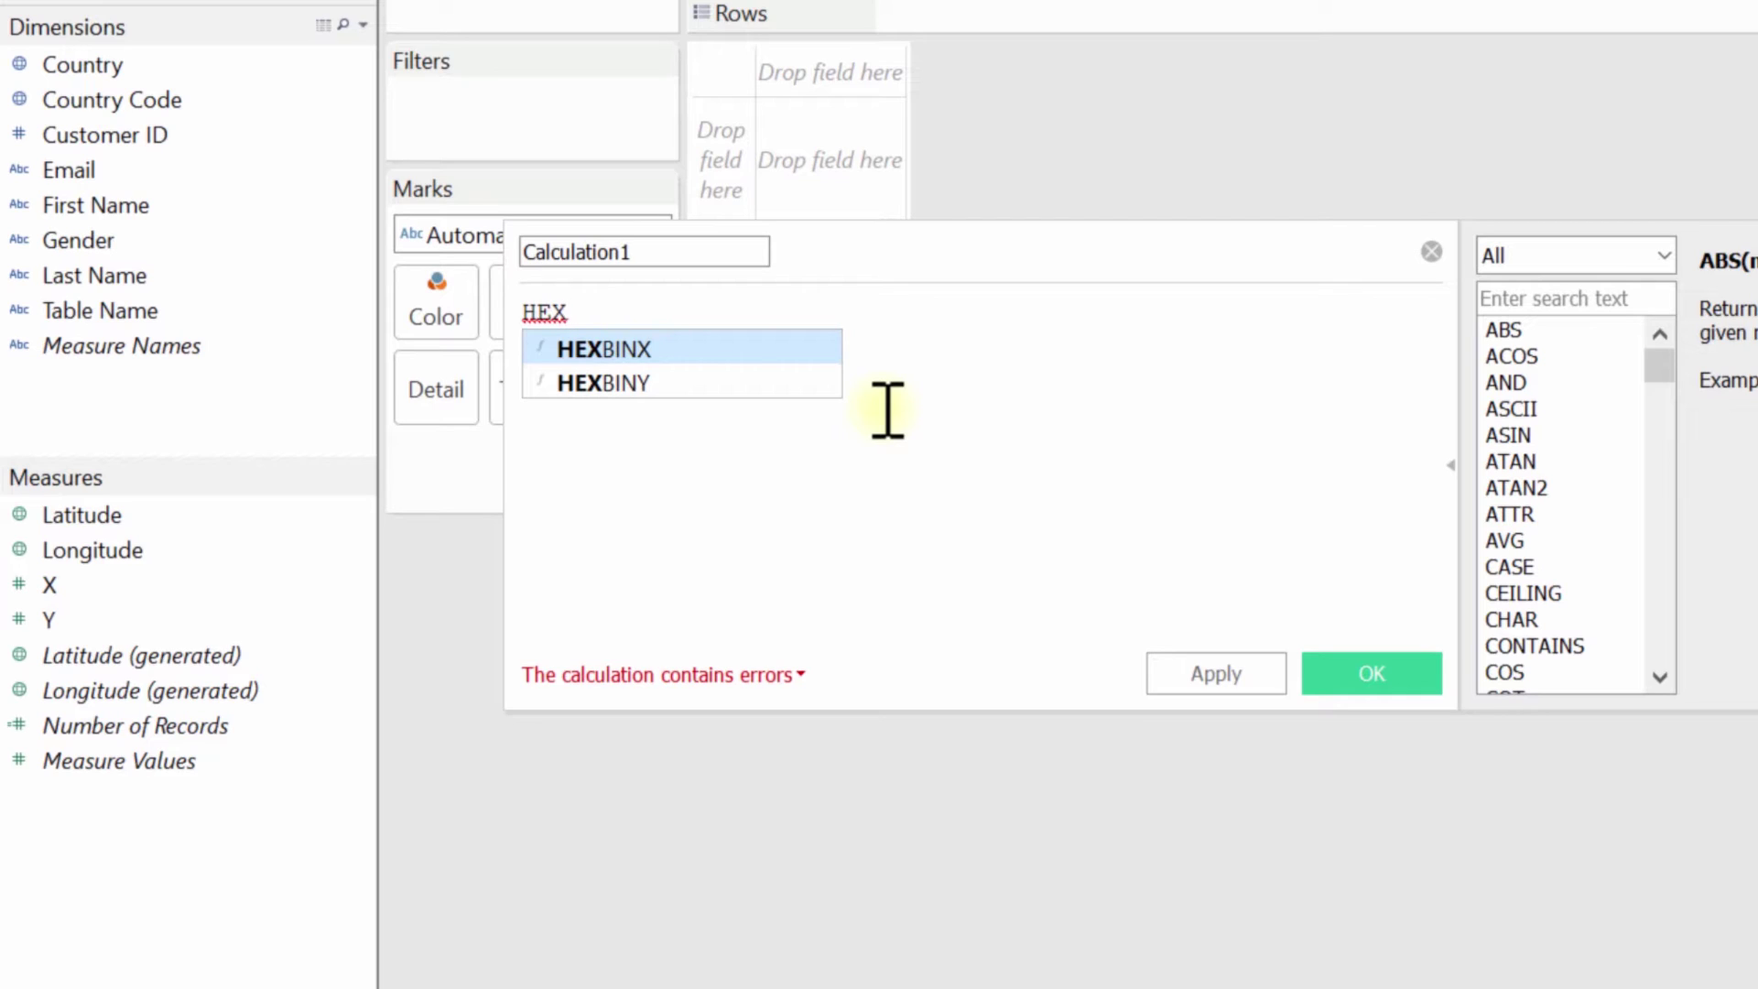
key(Return)
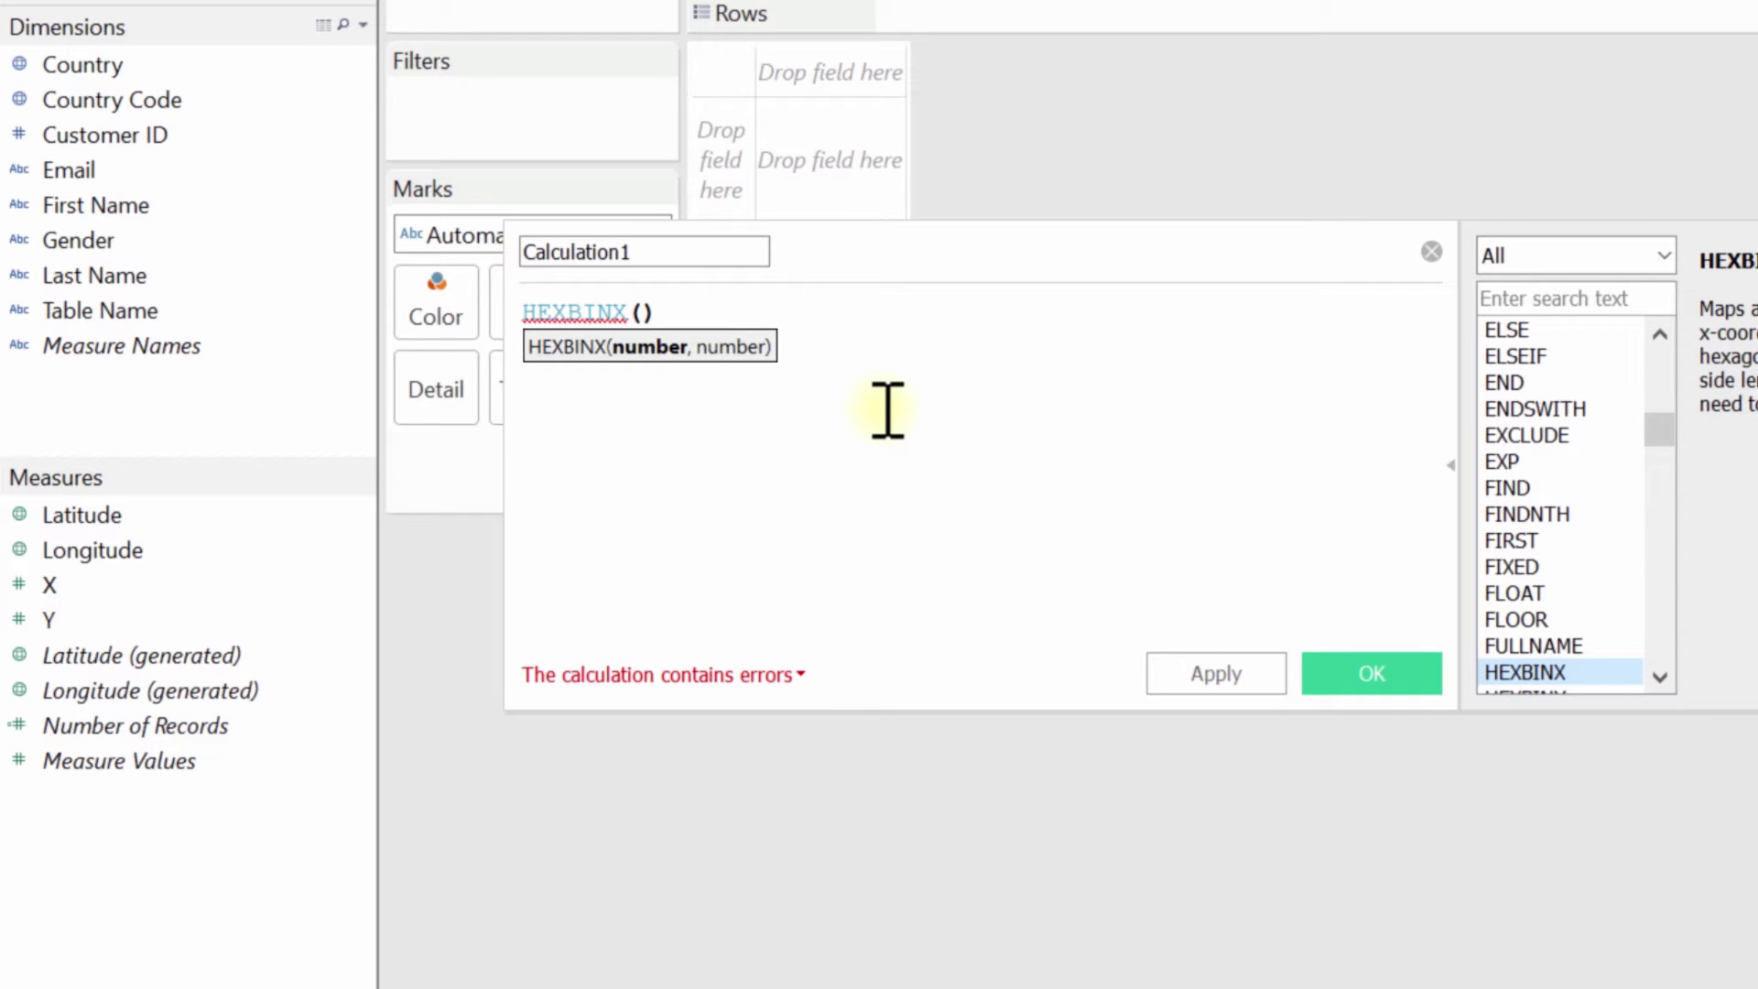
text(x)
key(Return)
text(,y)
key(Return)
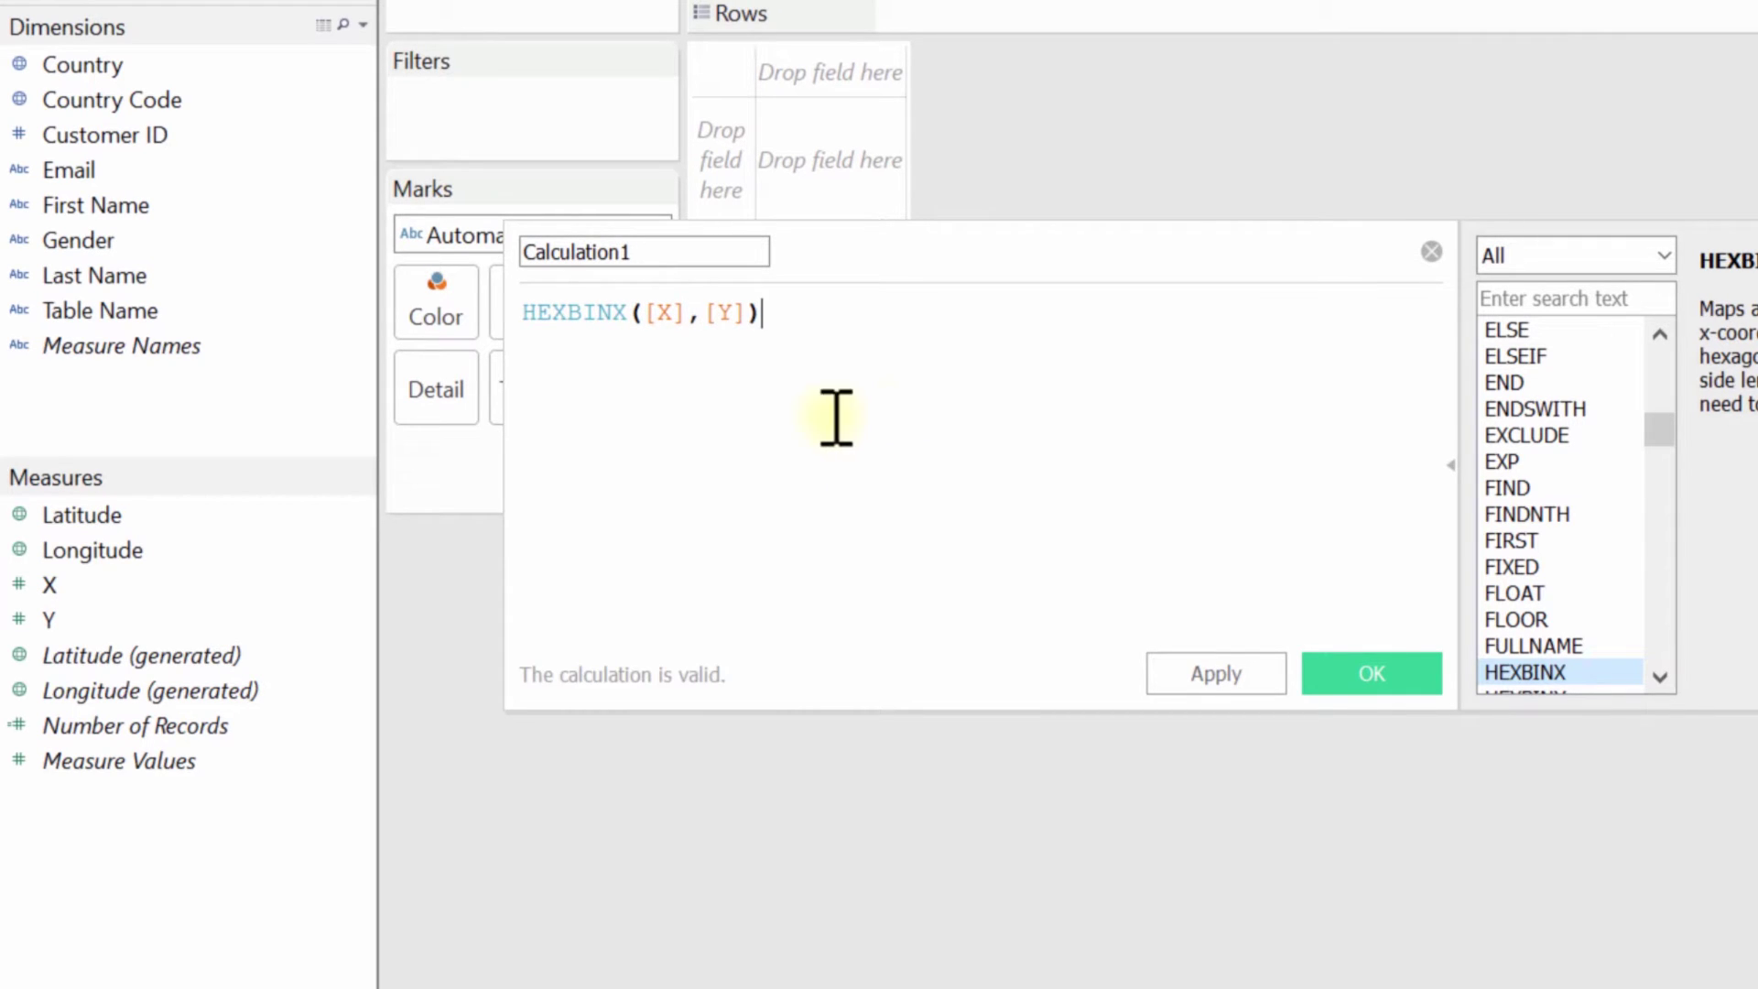
double_click(666, 254)
text(H)
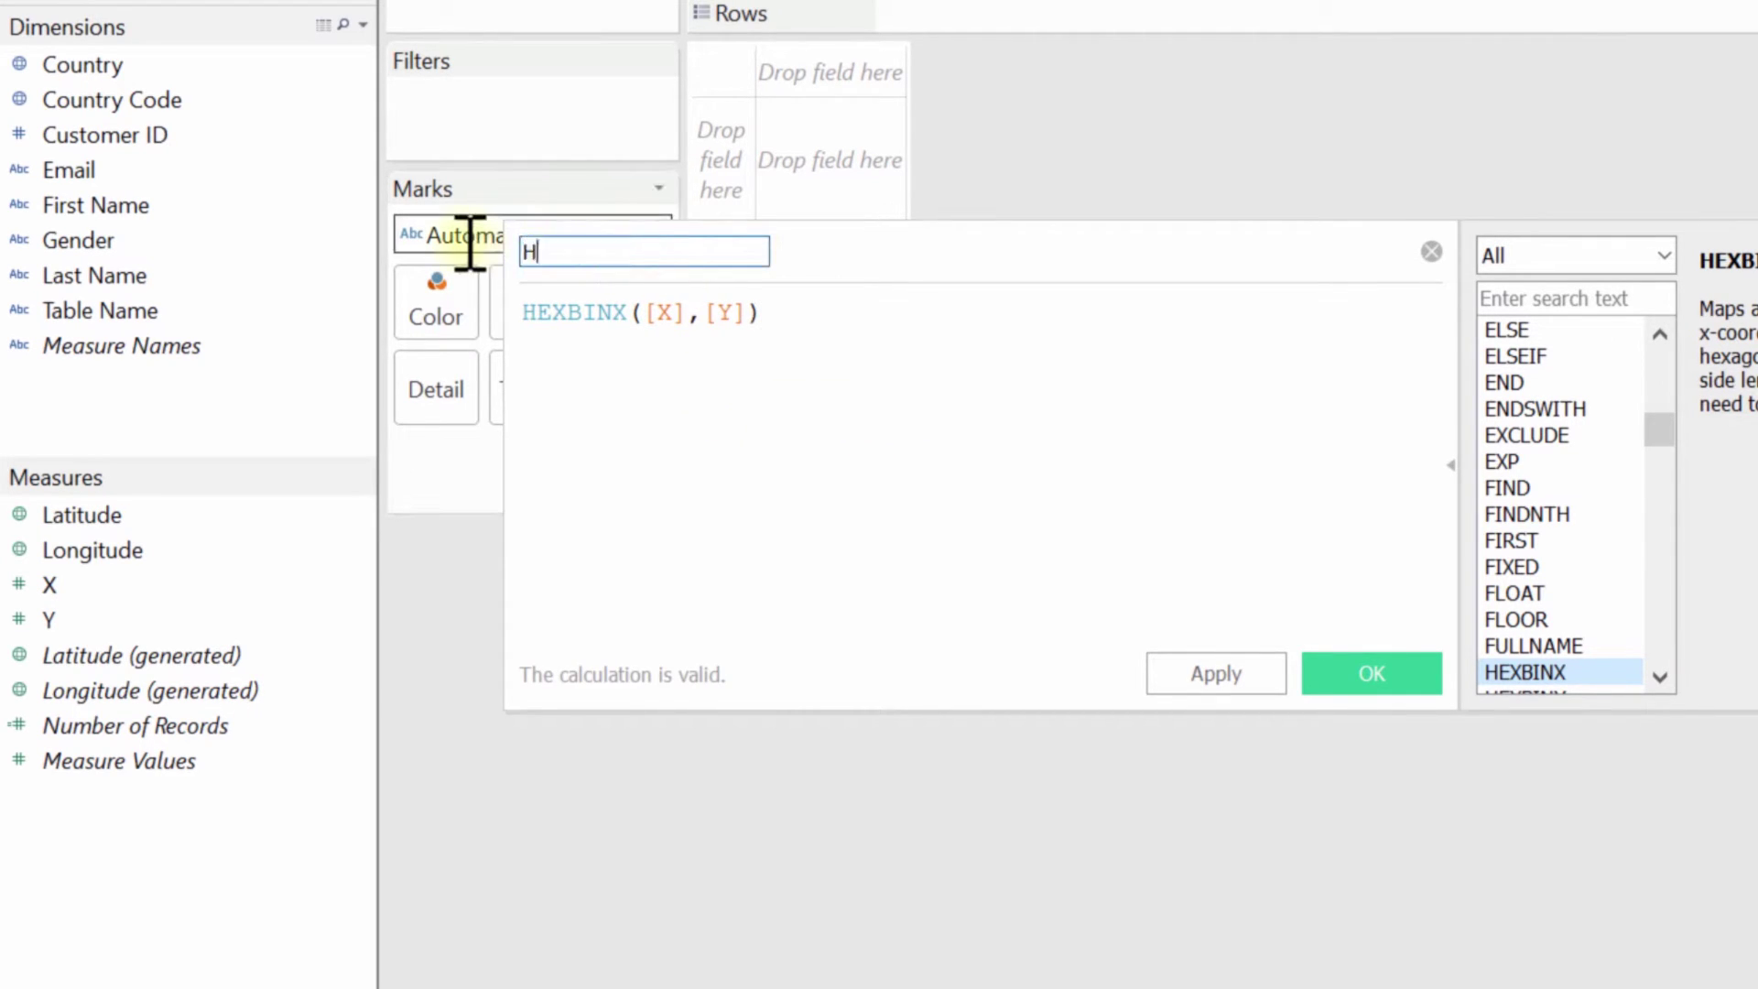
text(exbin X)
click(848, 337)
key(ctrl+a)
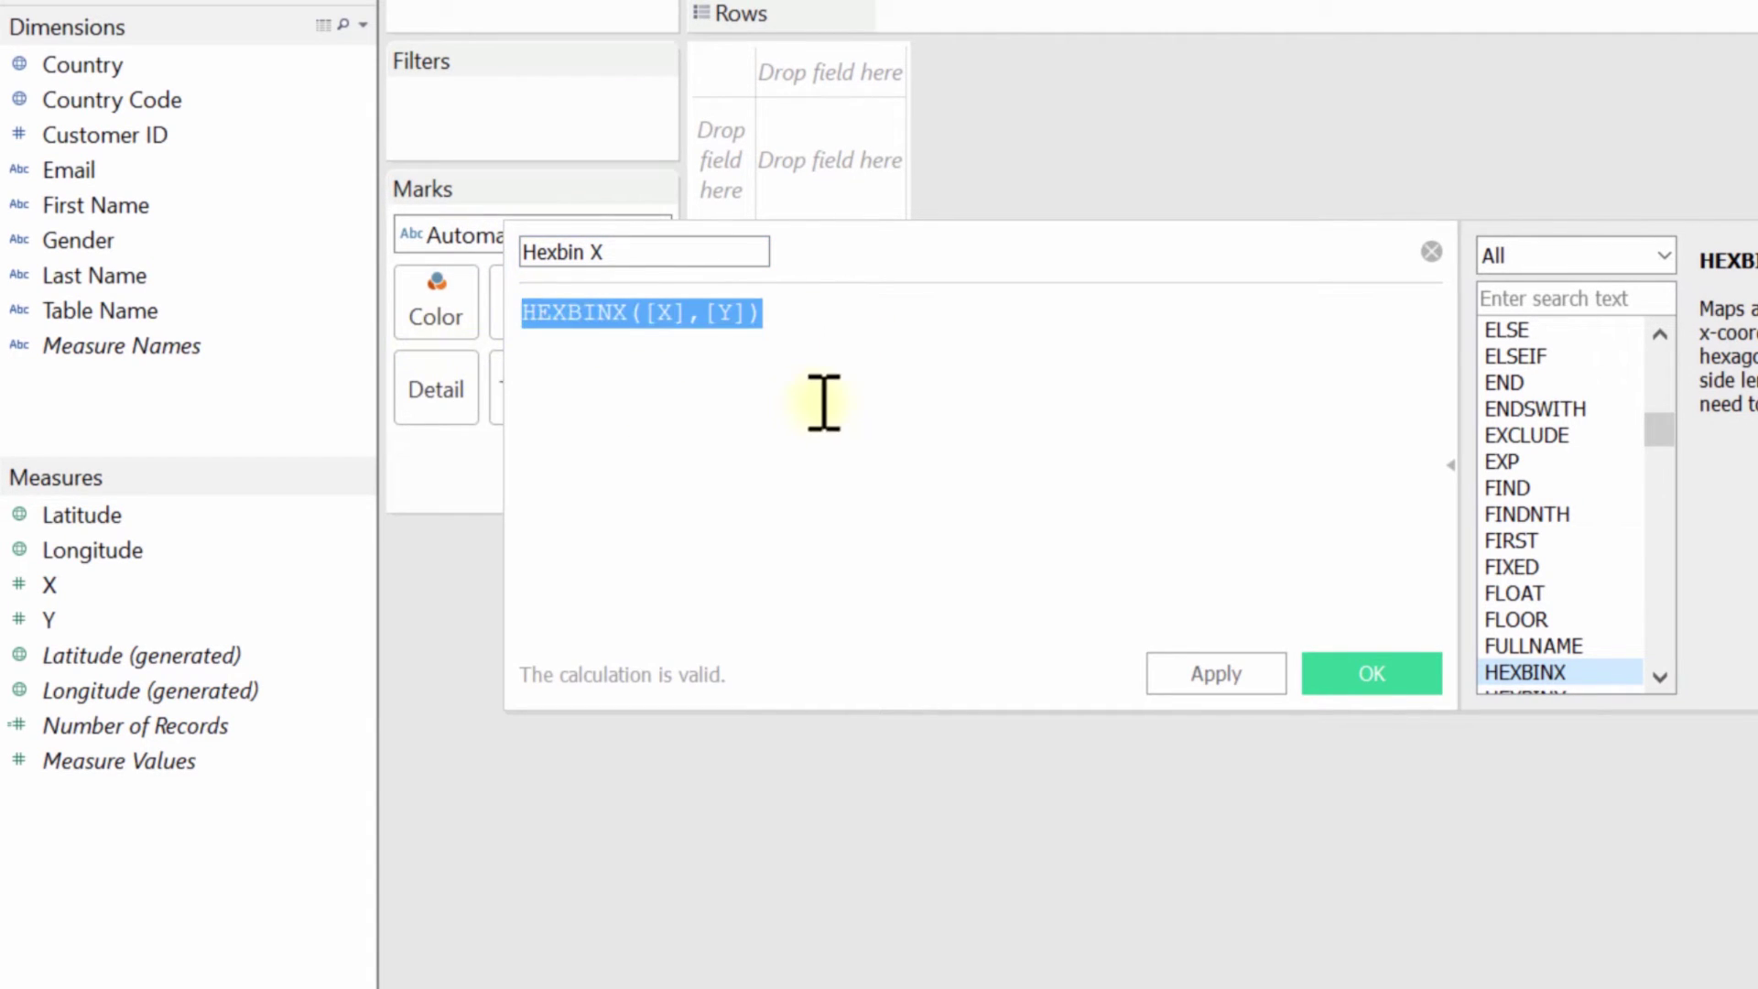
click(1369, 682)
Create a second calculated field named Hexbin Y with the pasted formula changed to HEXBINY([X],[Y]).
drag(649, 550, 214, 936)
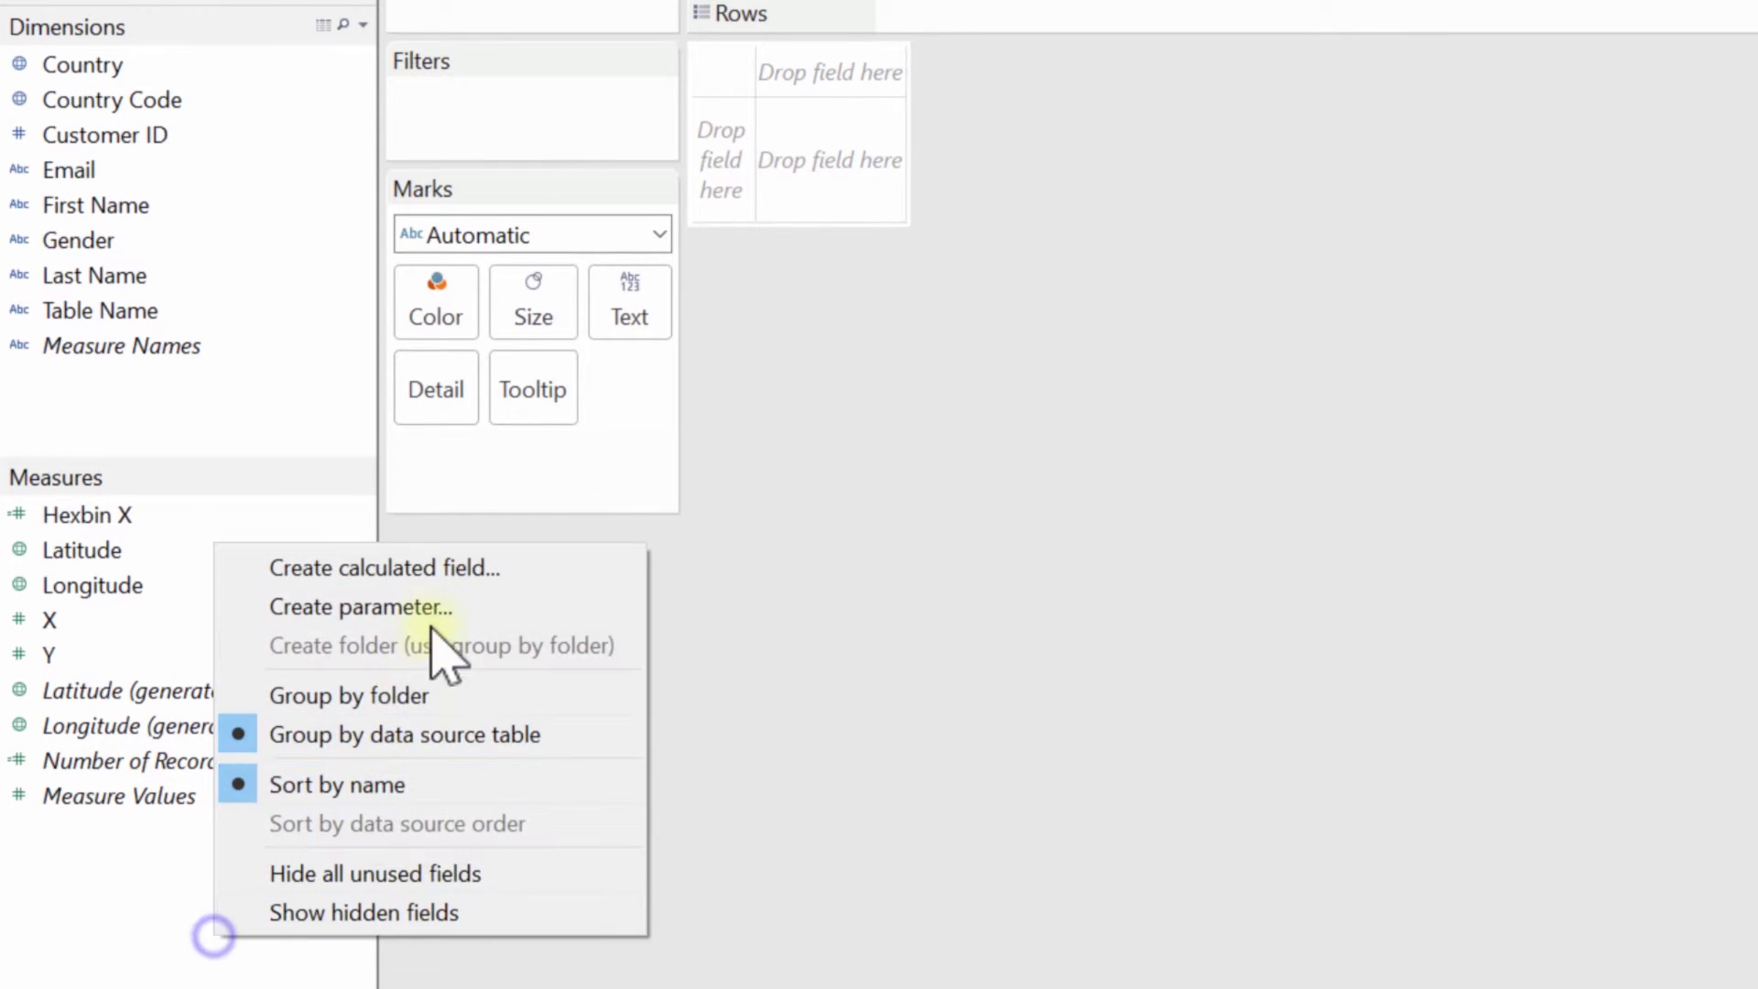
click(443, 569)
text(HEXBINX([X], [Y]))
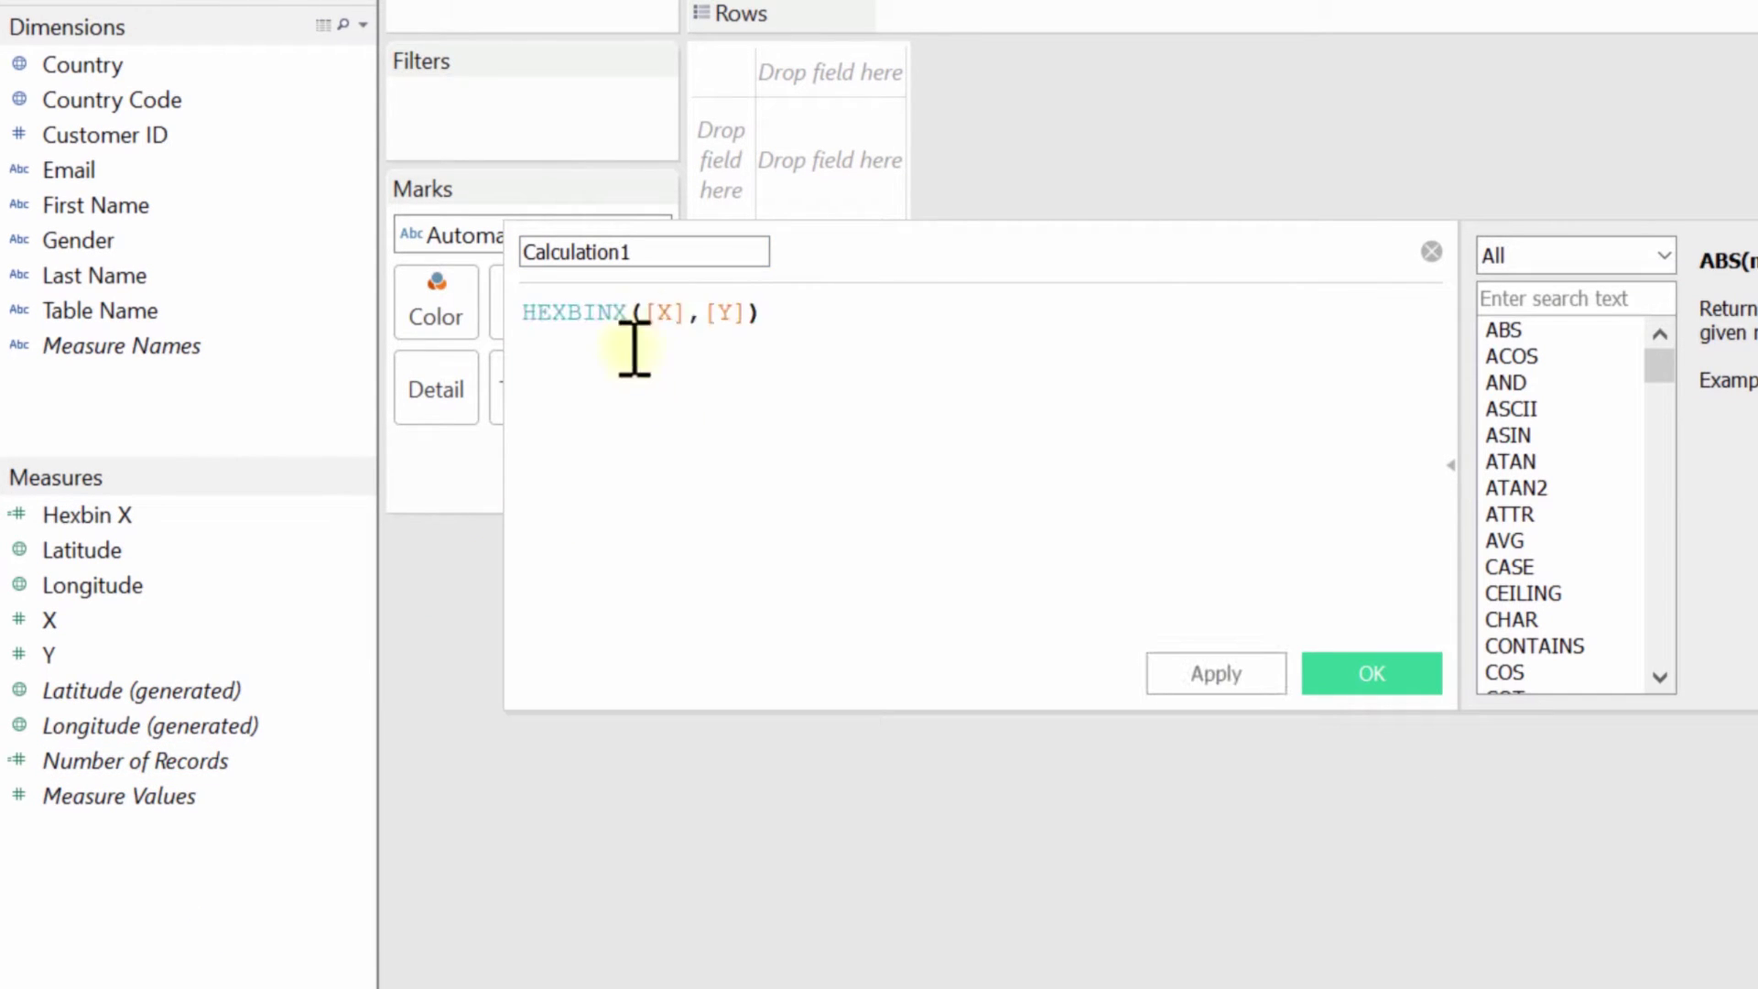
drag(675, 256, 498, 283)
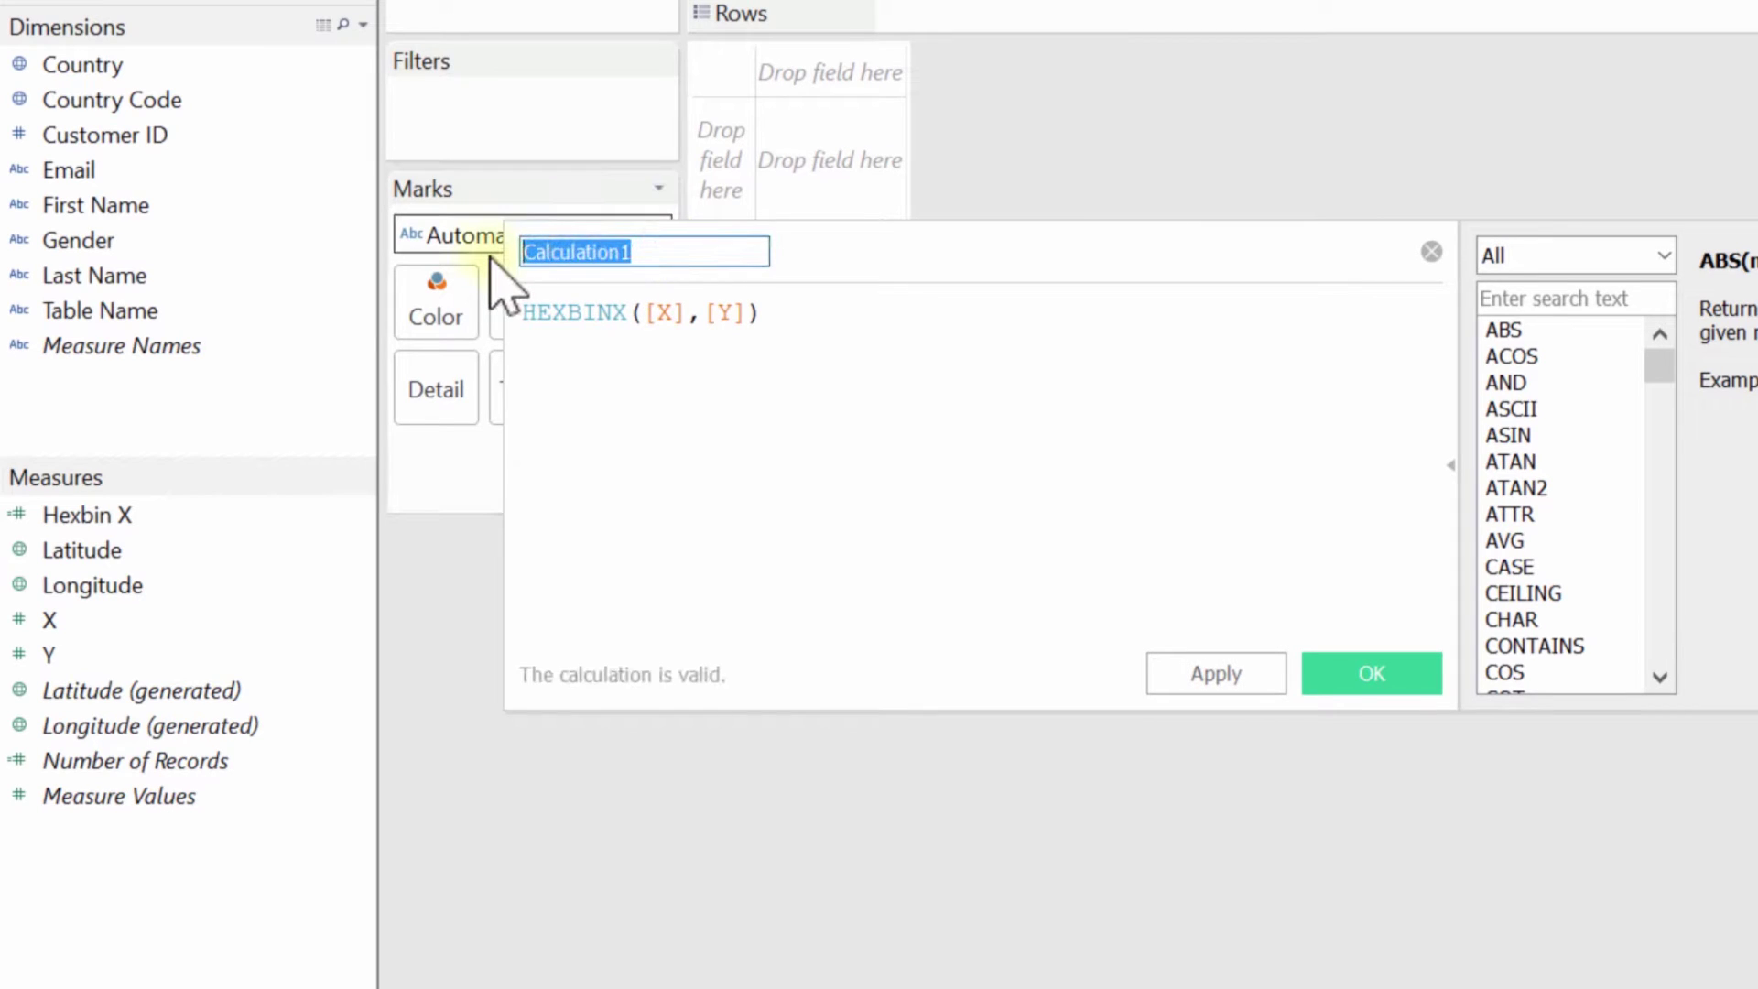
text(Hexb)
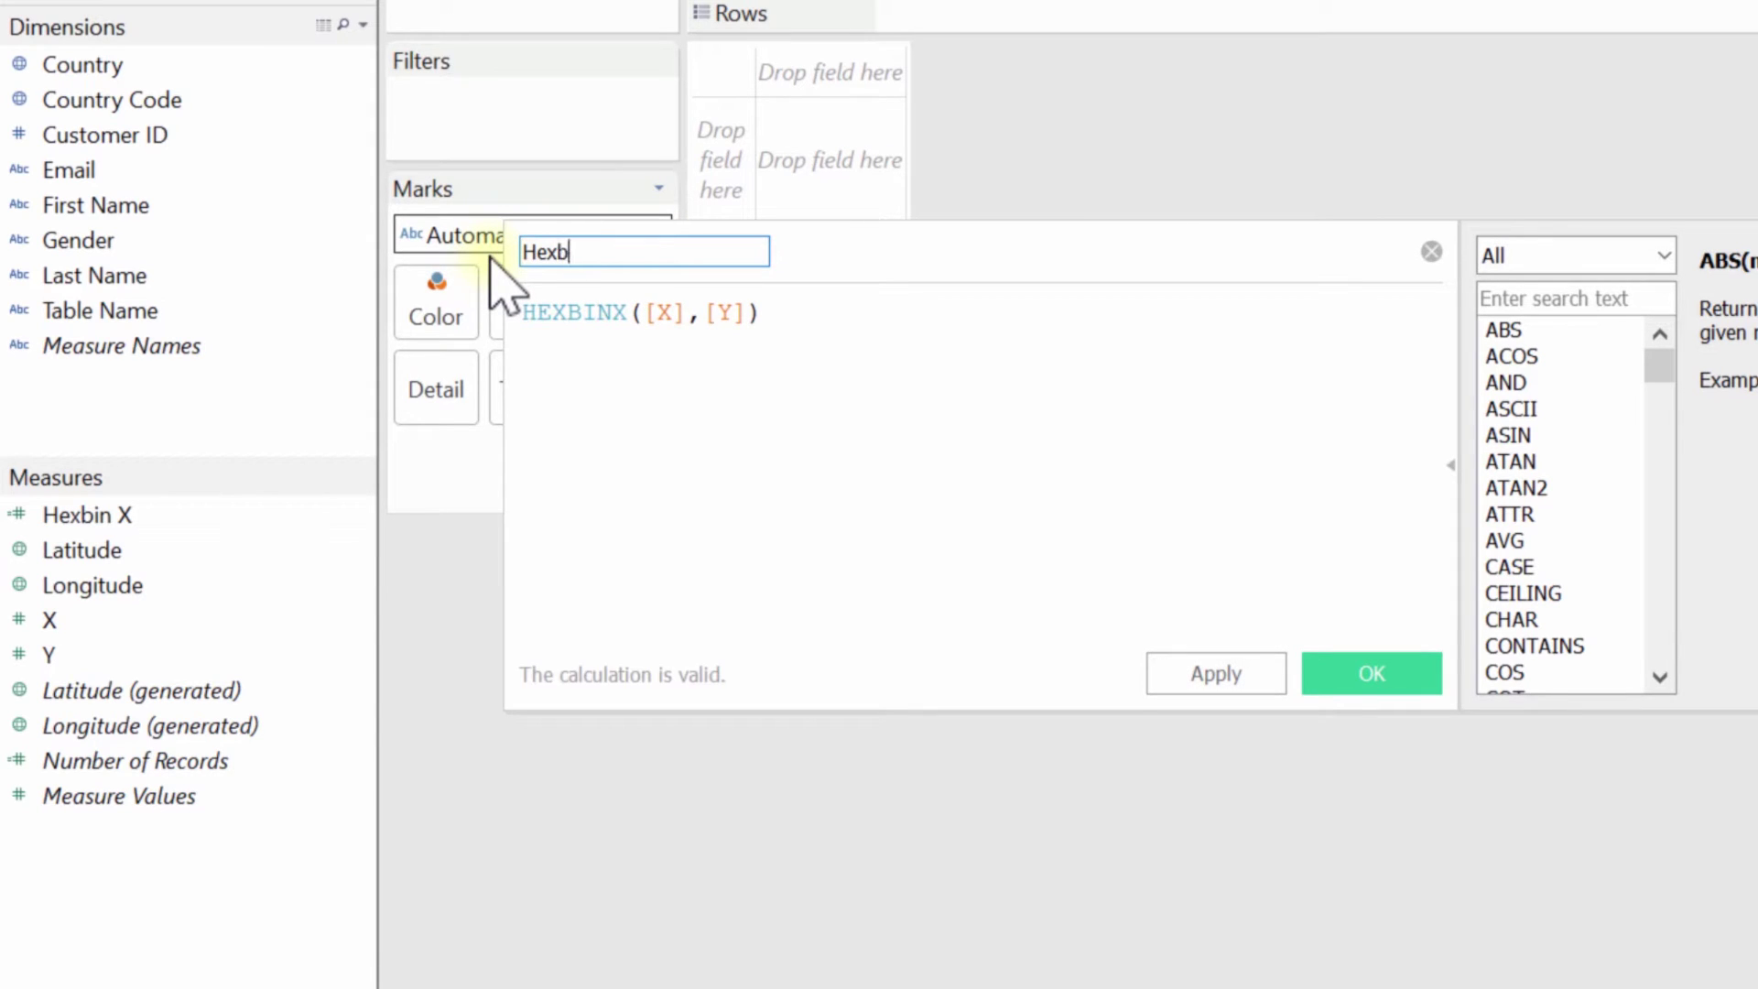
text(in Y)
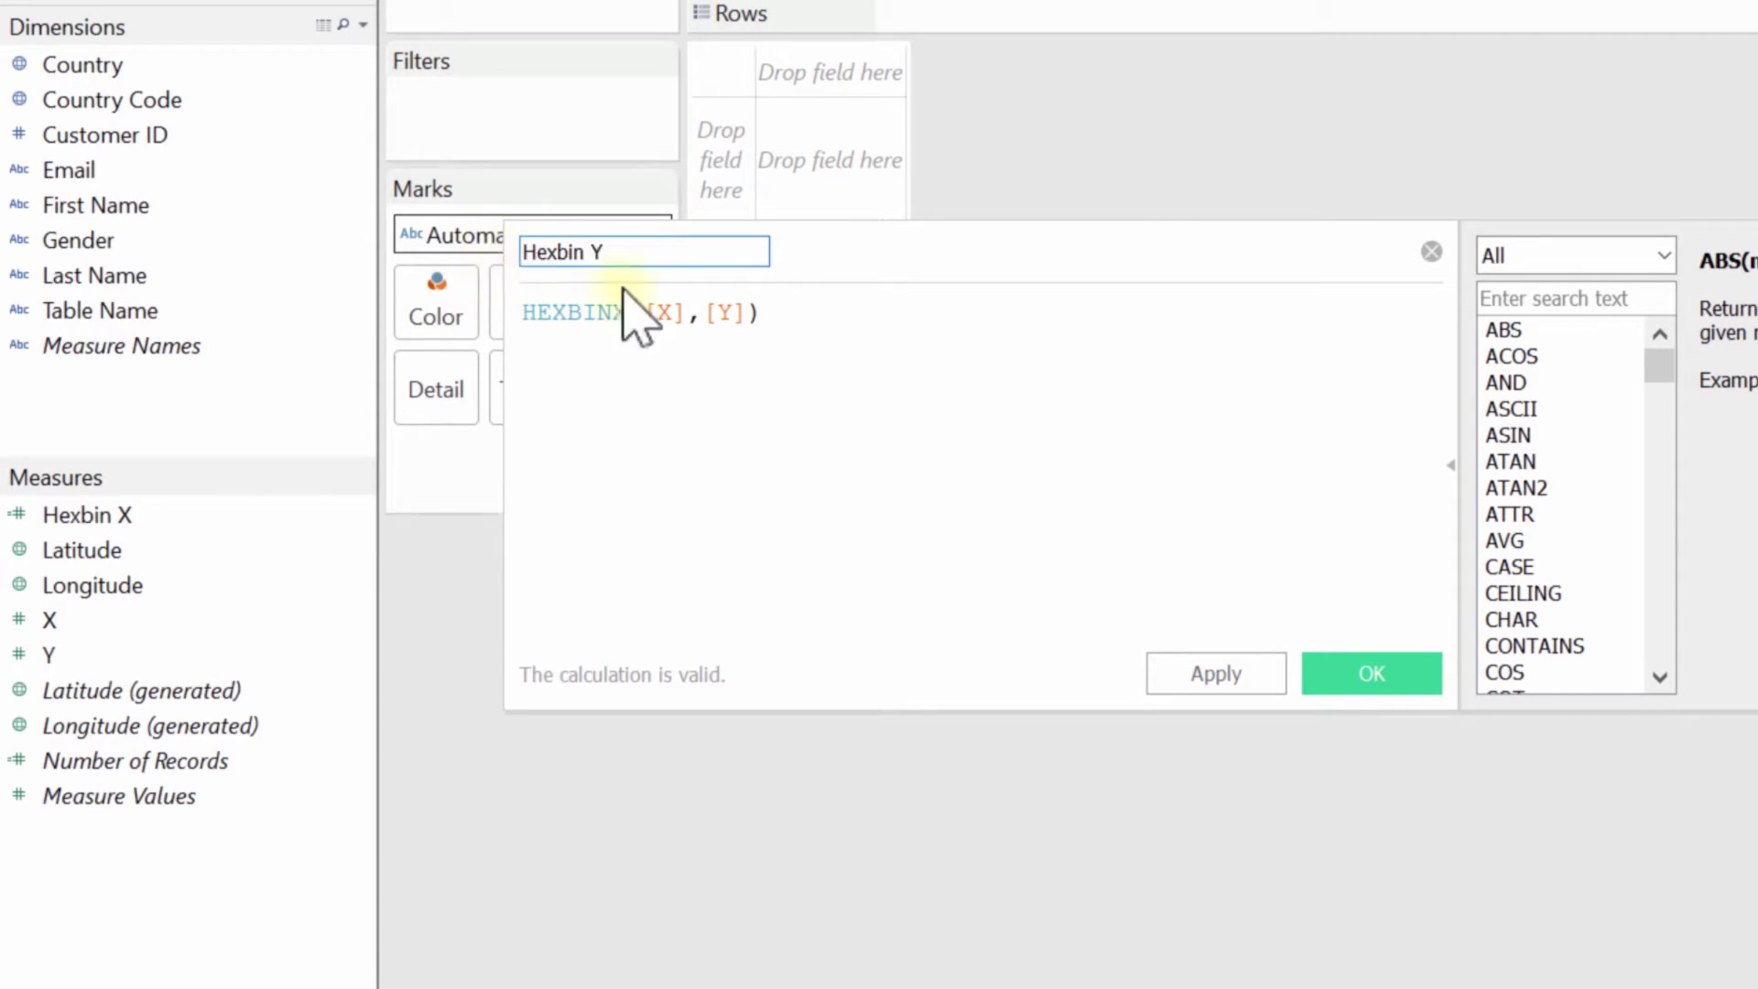
click(628, 312)
key(BackSpace)
text(Y)
click(709, 347)
click(723, 415)
Save Hexbin Y, then move Hexbin X and Hexbin Y from Measures into Dimensions.
click(1398, 677)
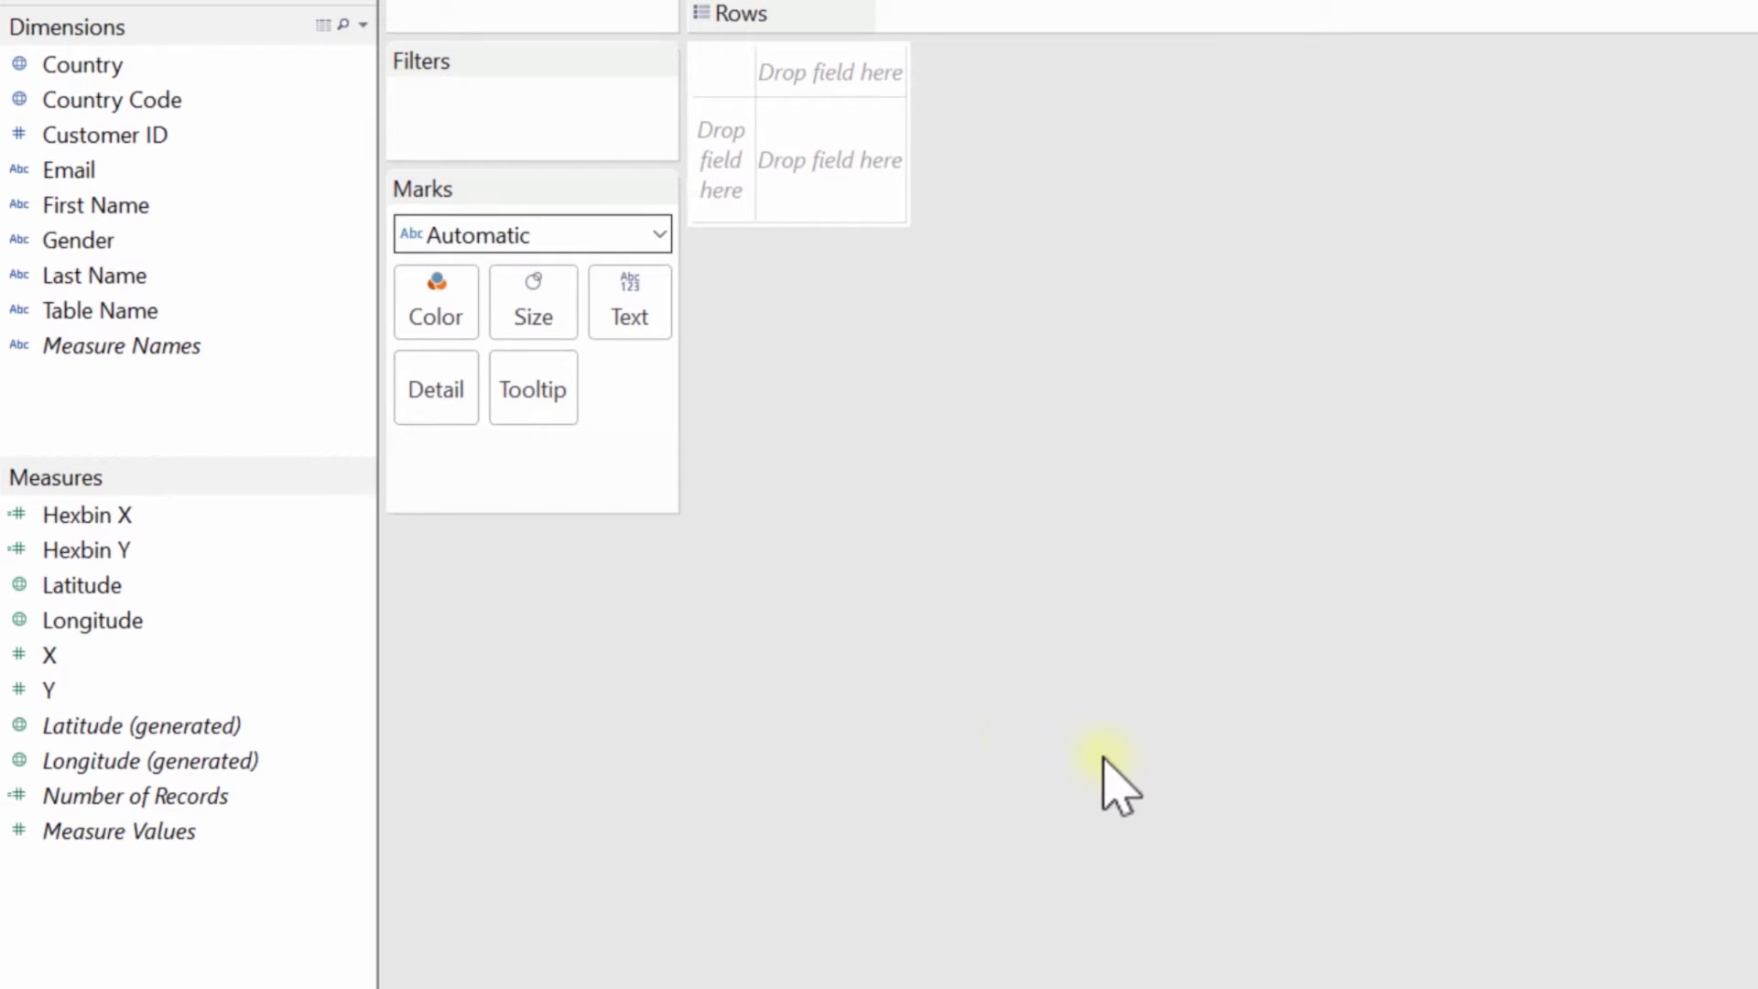
click(110, 515)
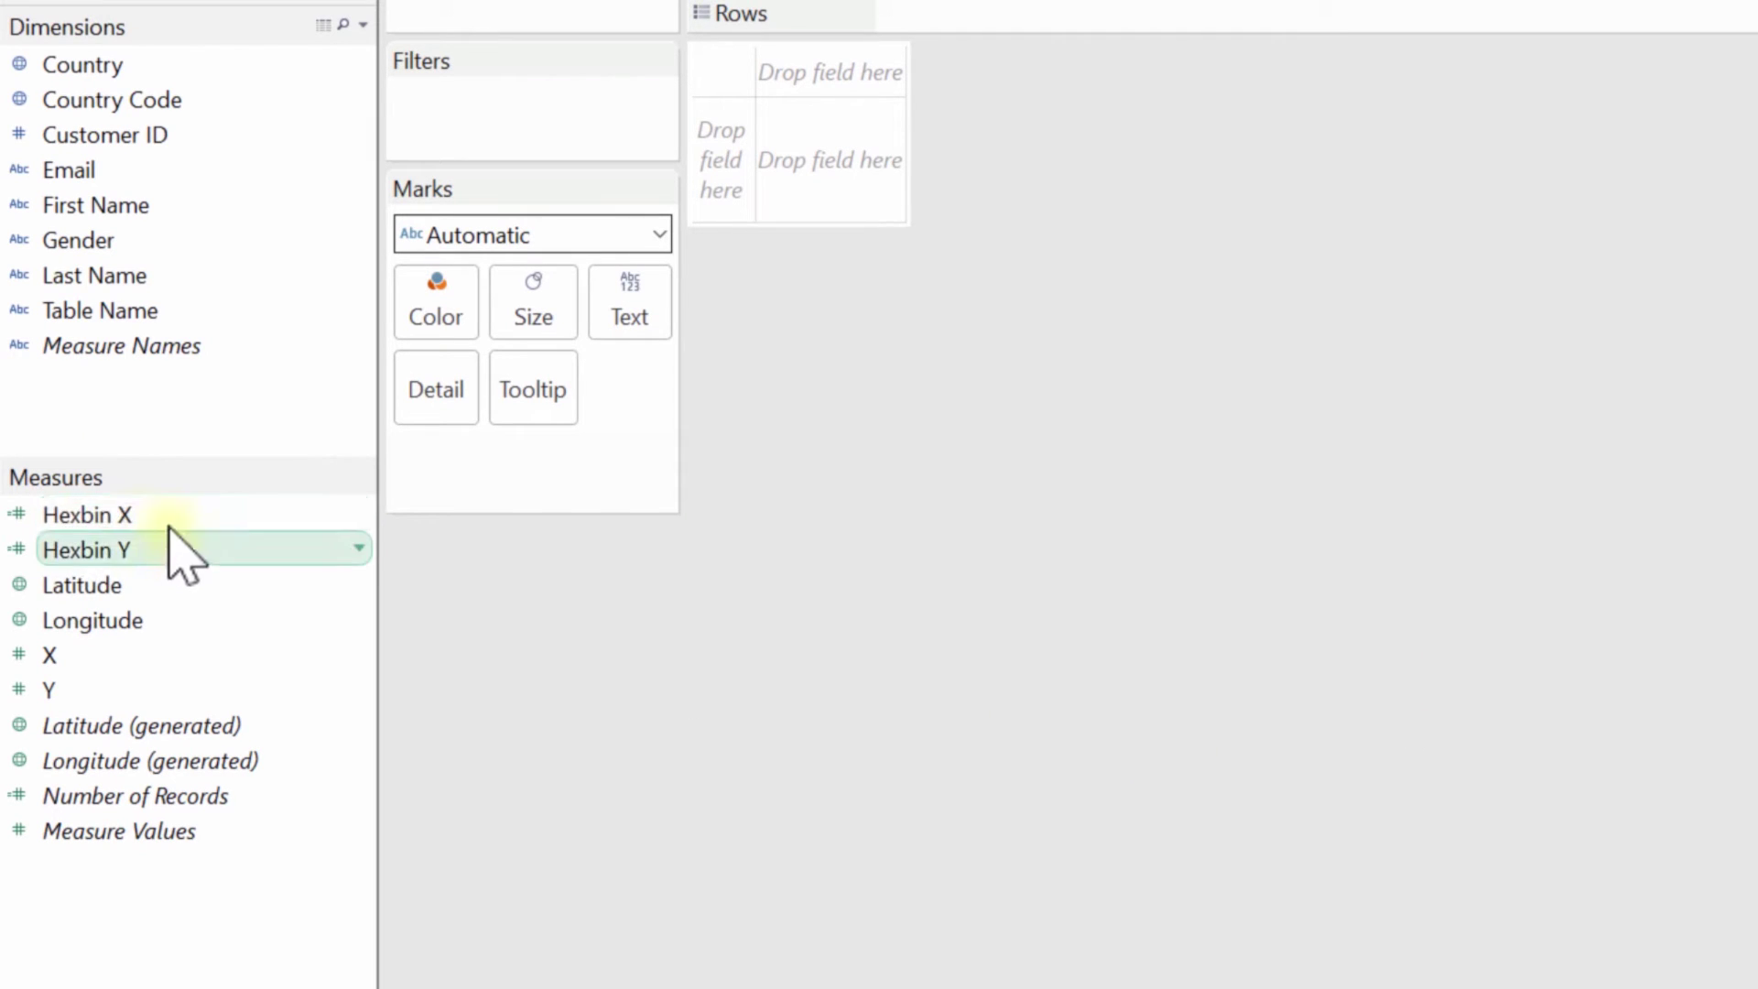
click(176, 551)
click(316, 357)
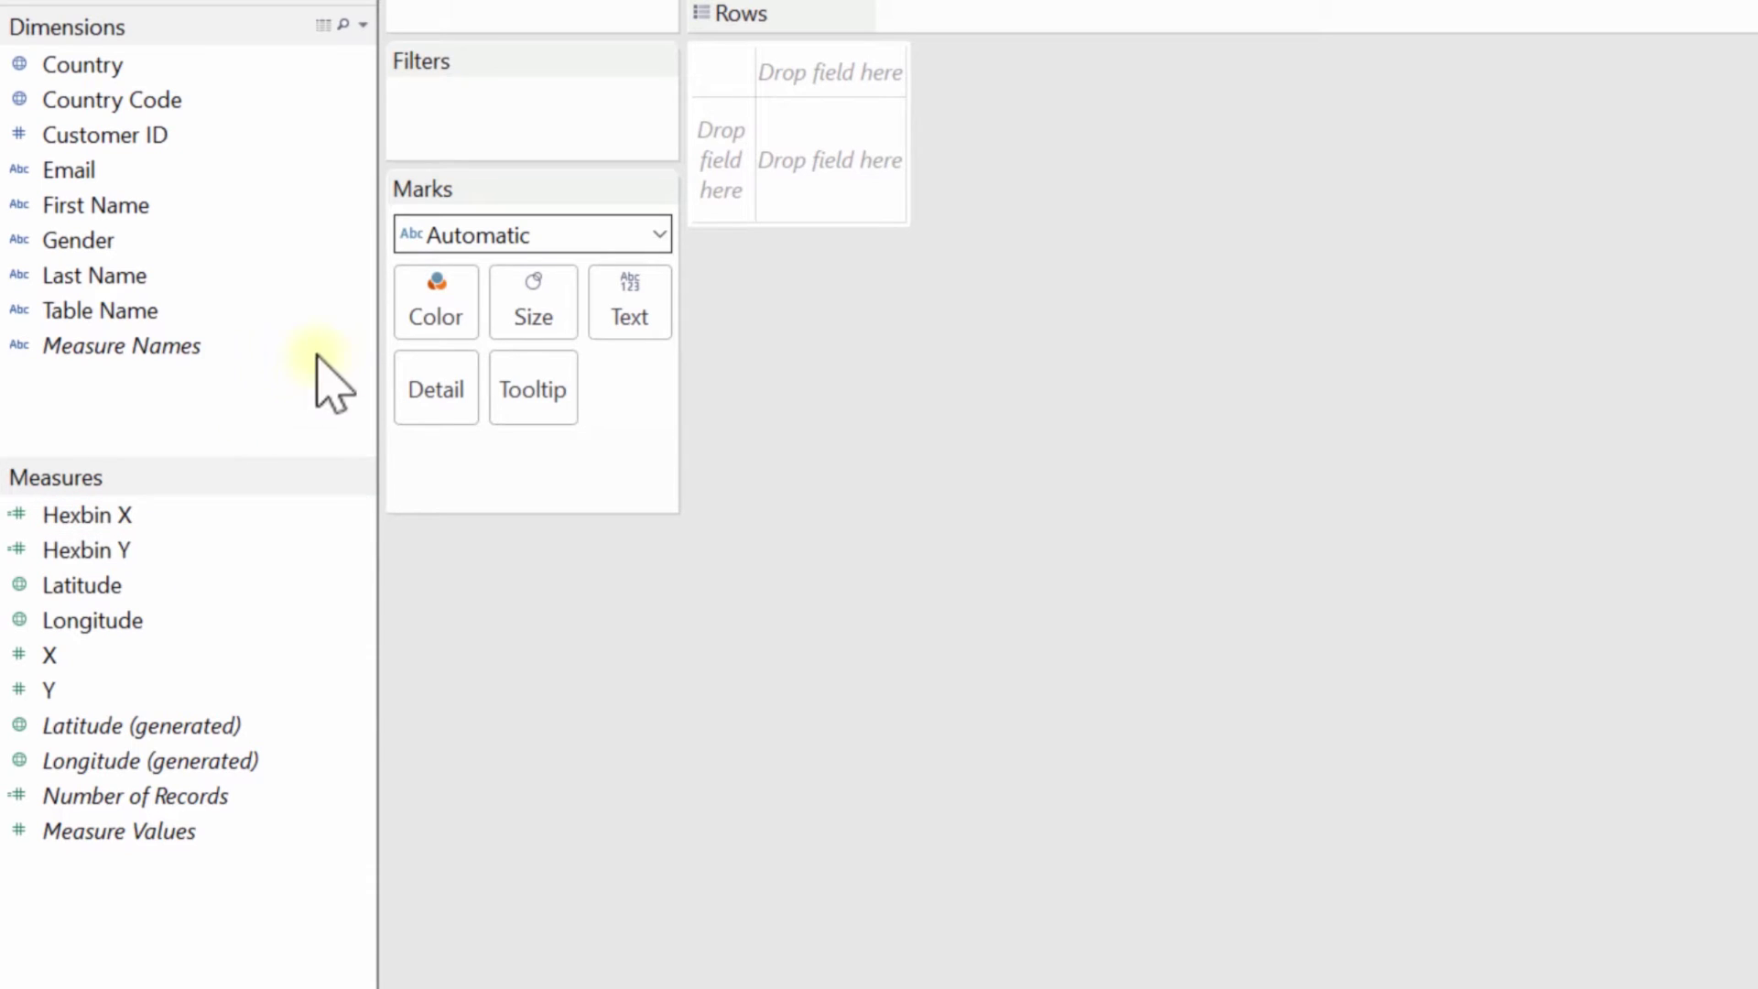
click(124, 515)
ctrl+click(114, 550)
drag(126, 517, 128, 410)
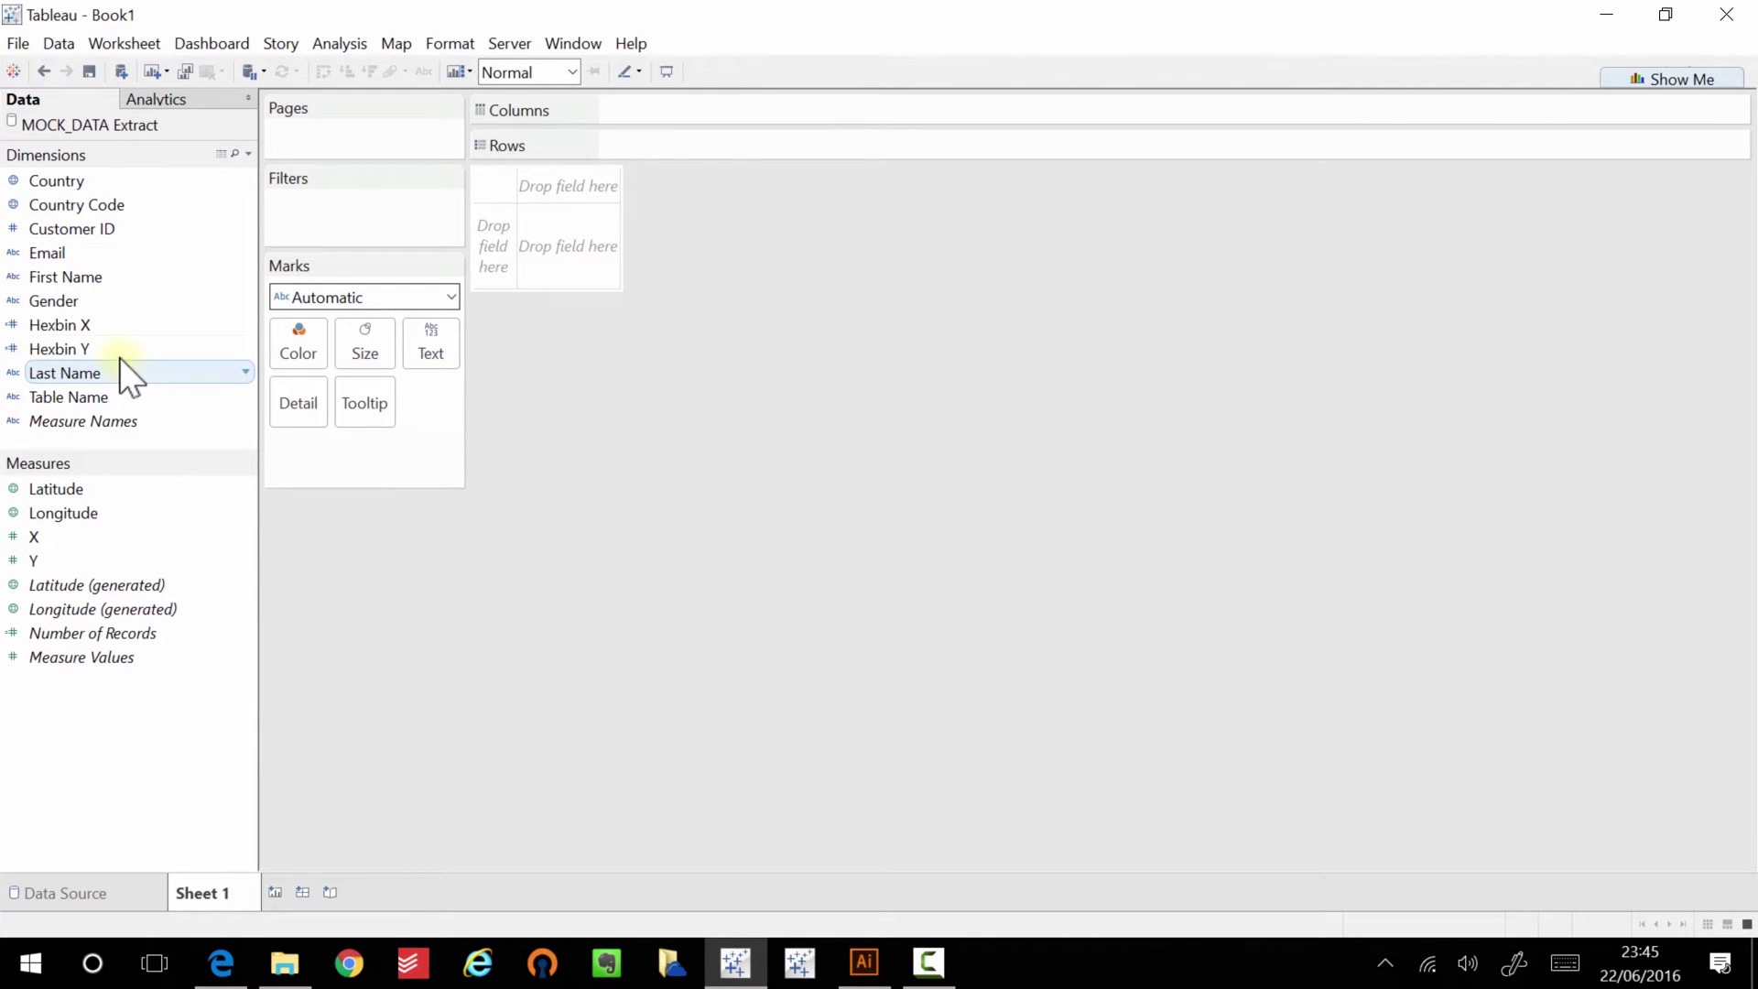
Place Hexbin X on the Columns shelf and Hexbin Y on the Rows shelf.
drag(57, 322, 644, 121)
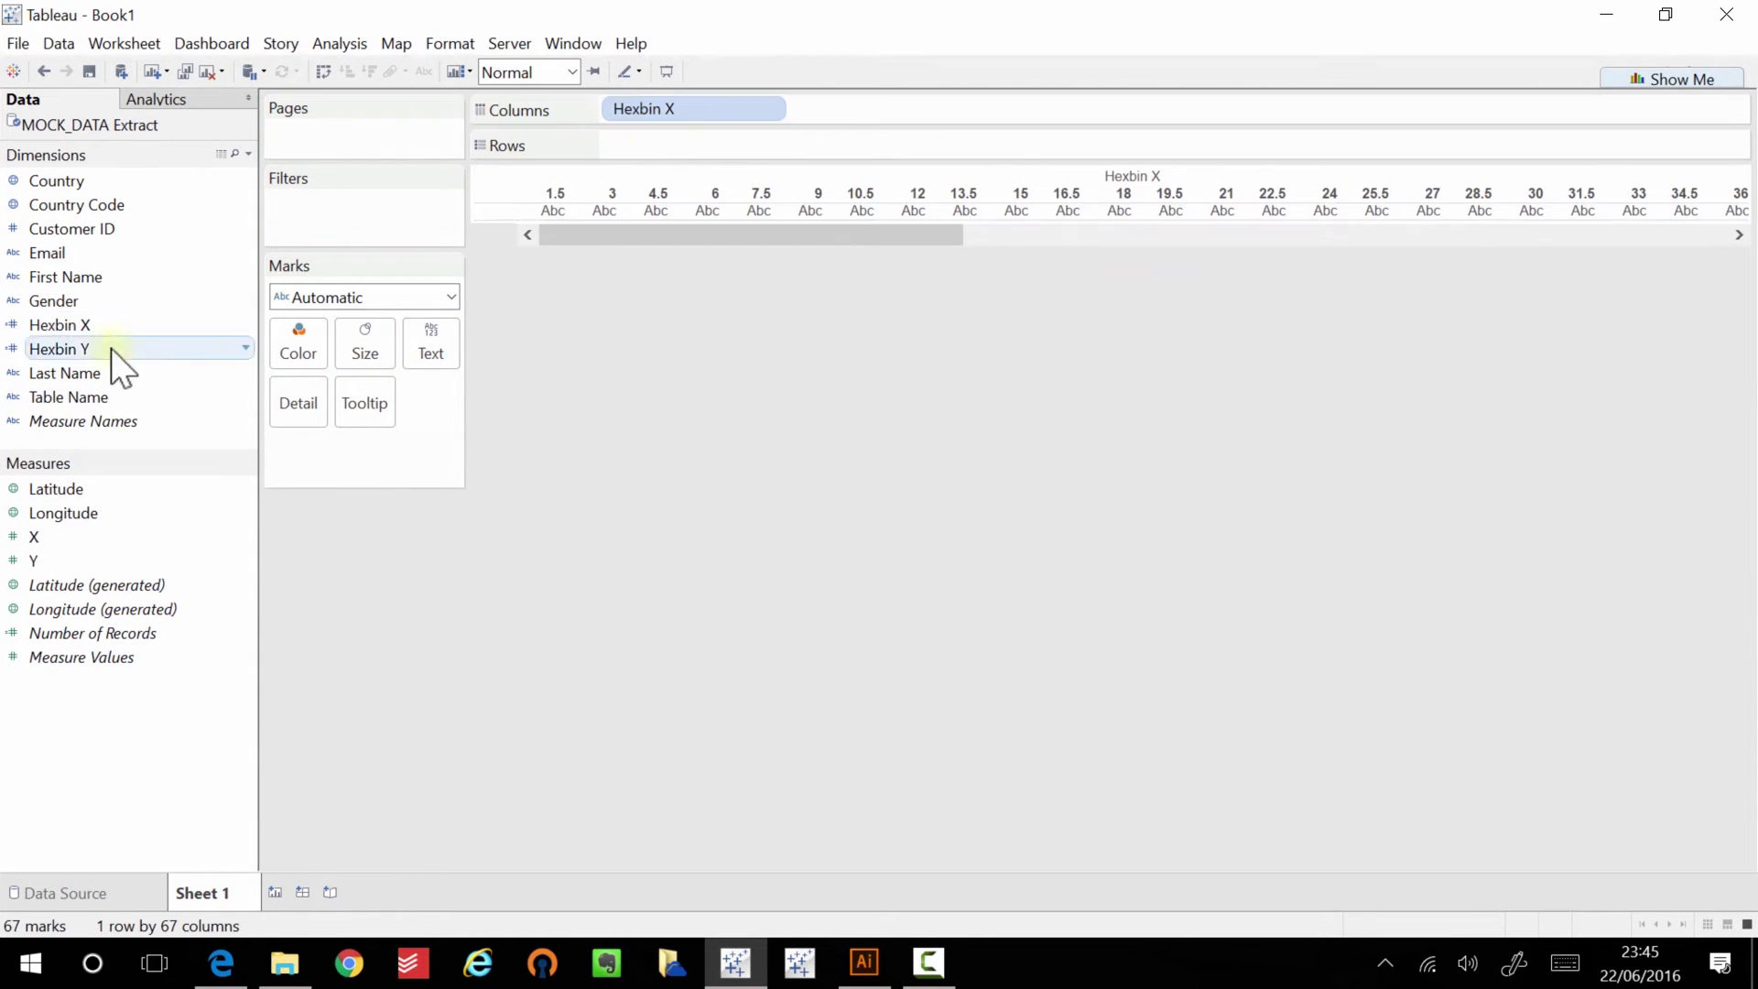
drag(106, 350, 701, 146)
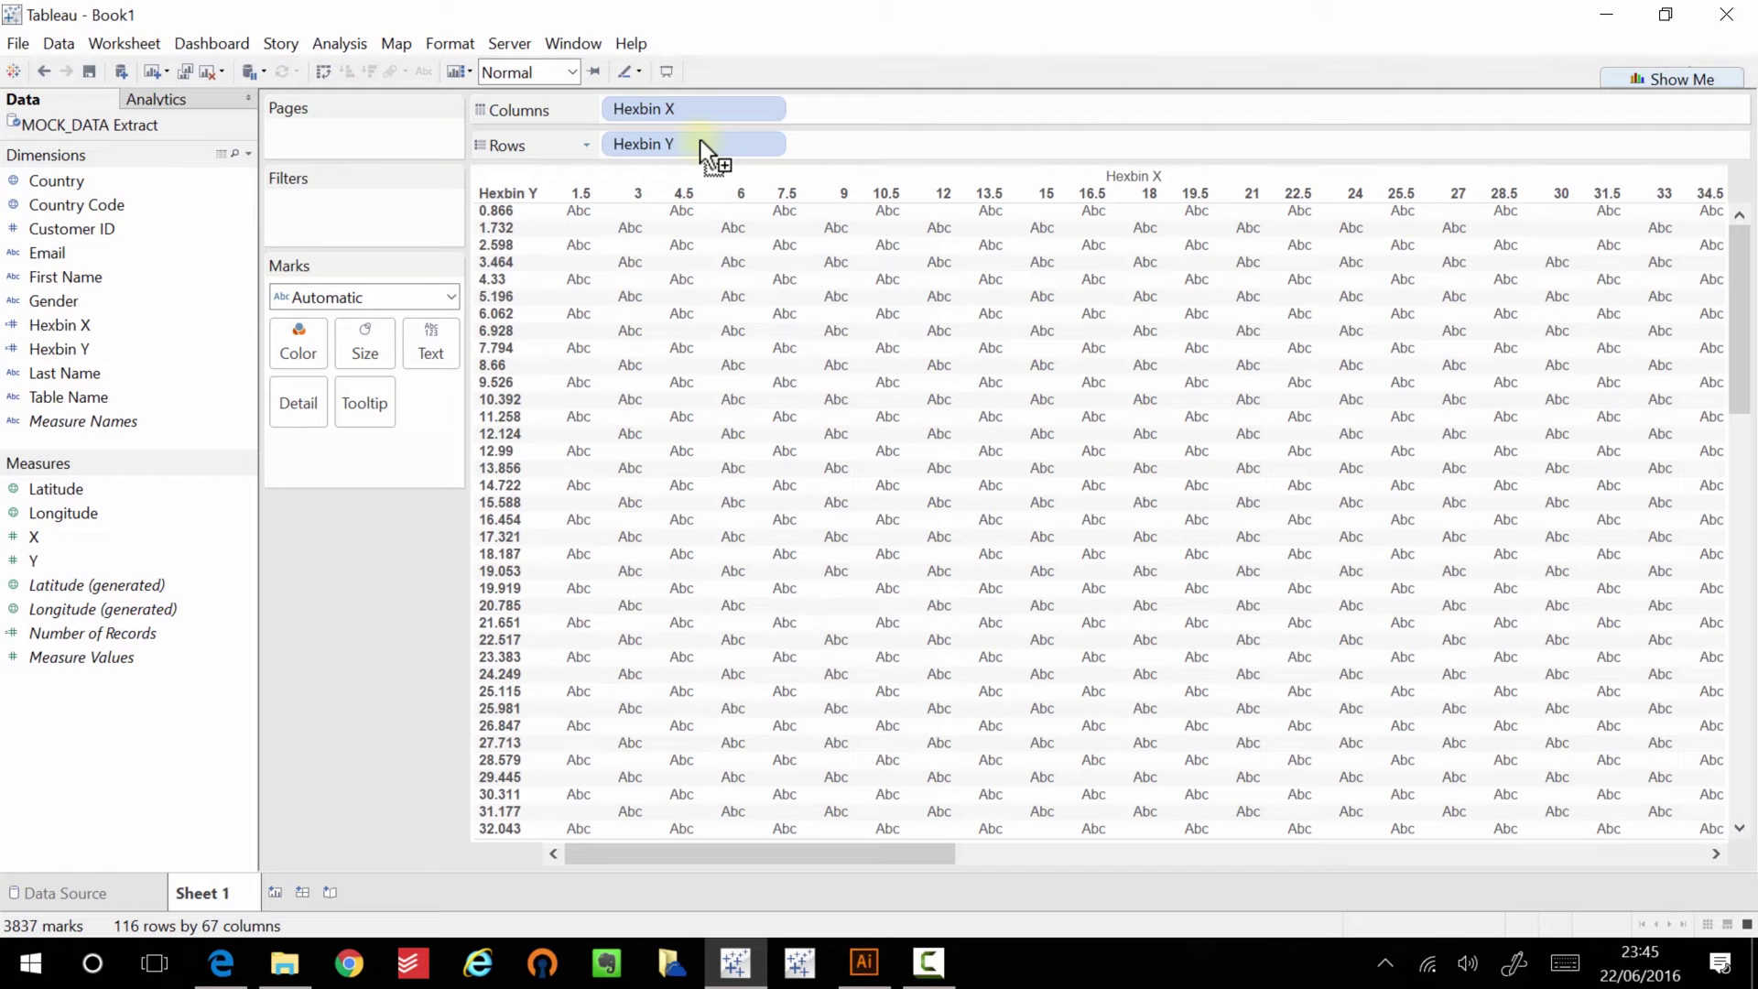
Switch both the Hexbin X and Hexbin Y pills to Continuous.
click(769, 108)
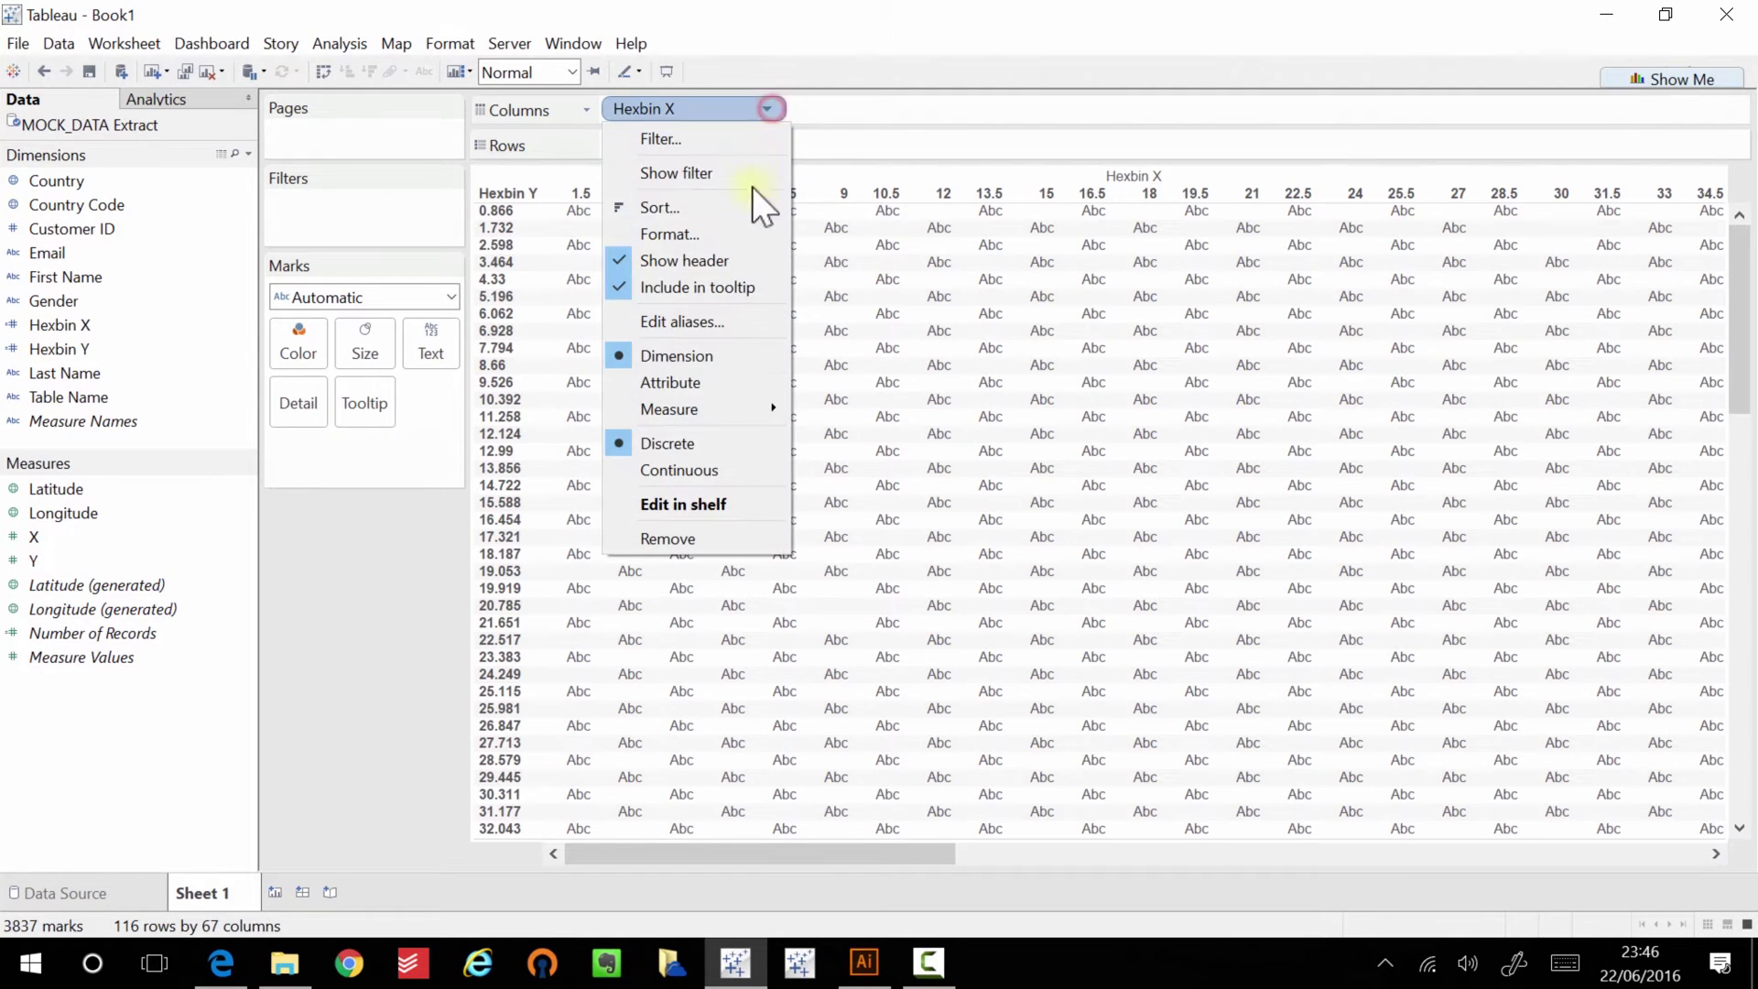
click(685, 471)
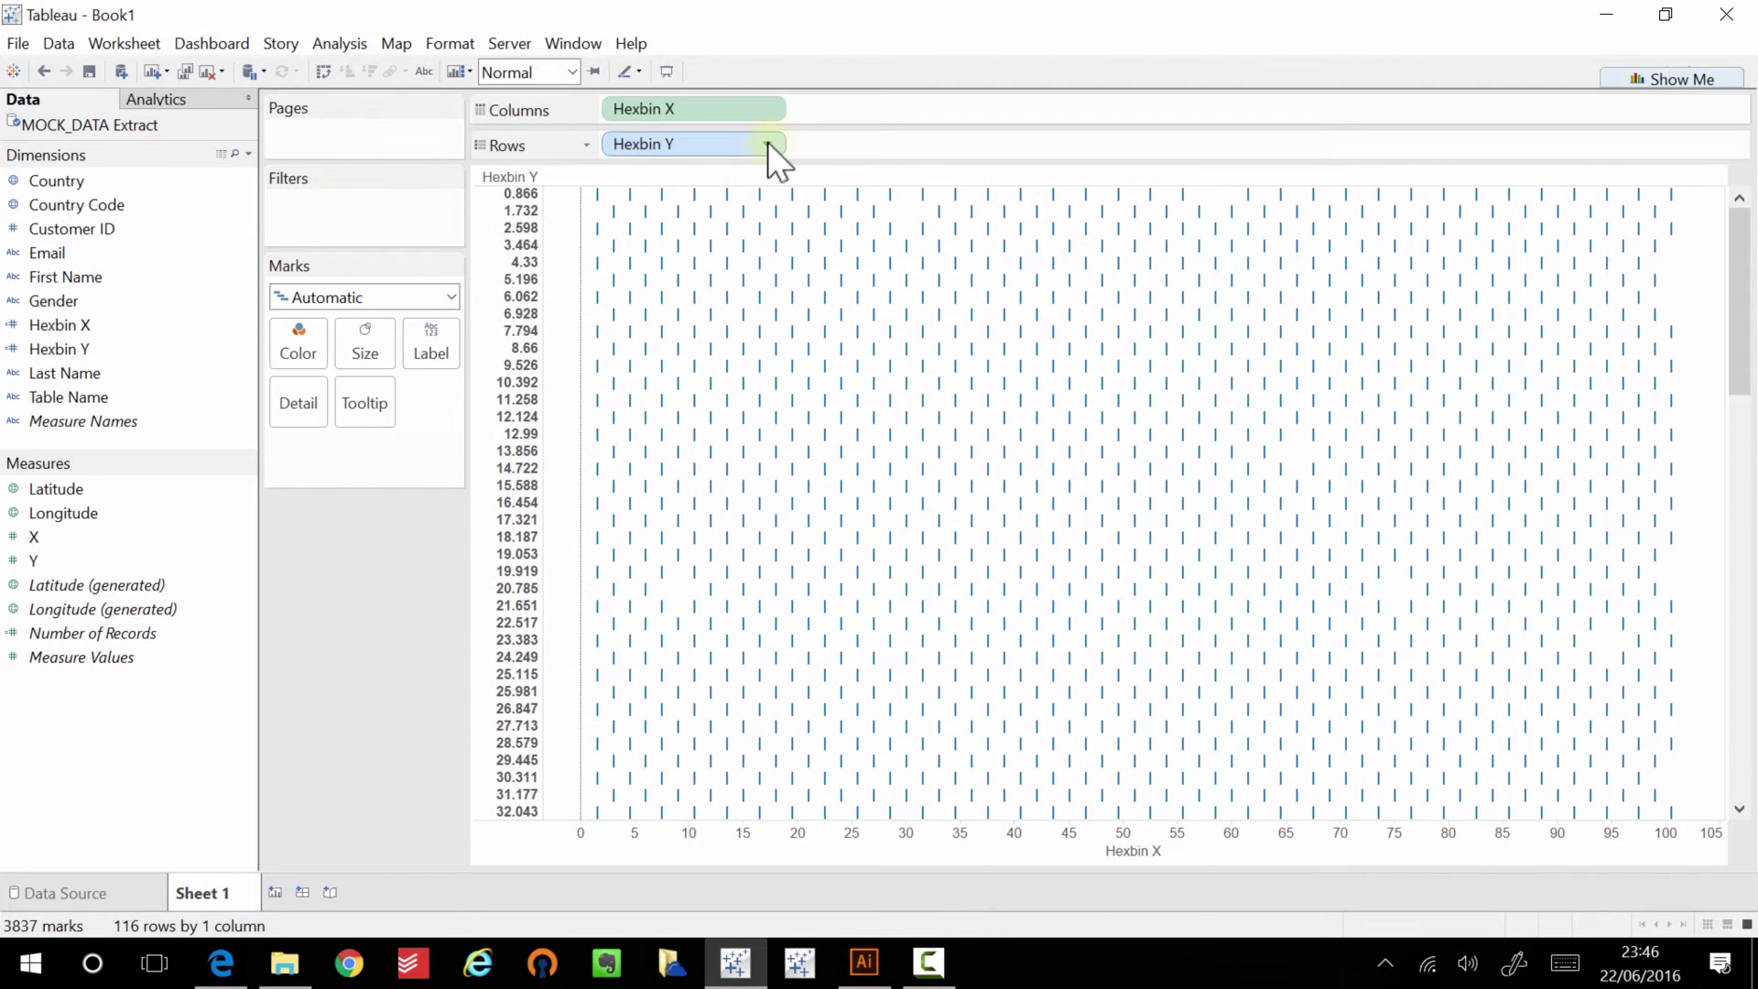
click(767, 143)
click(695, 501)
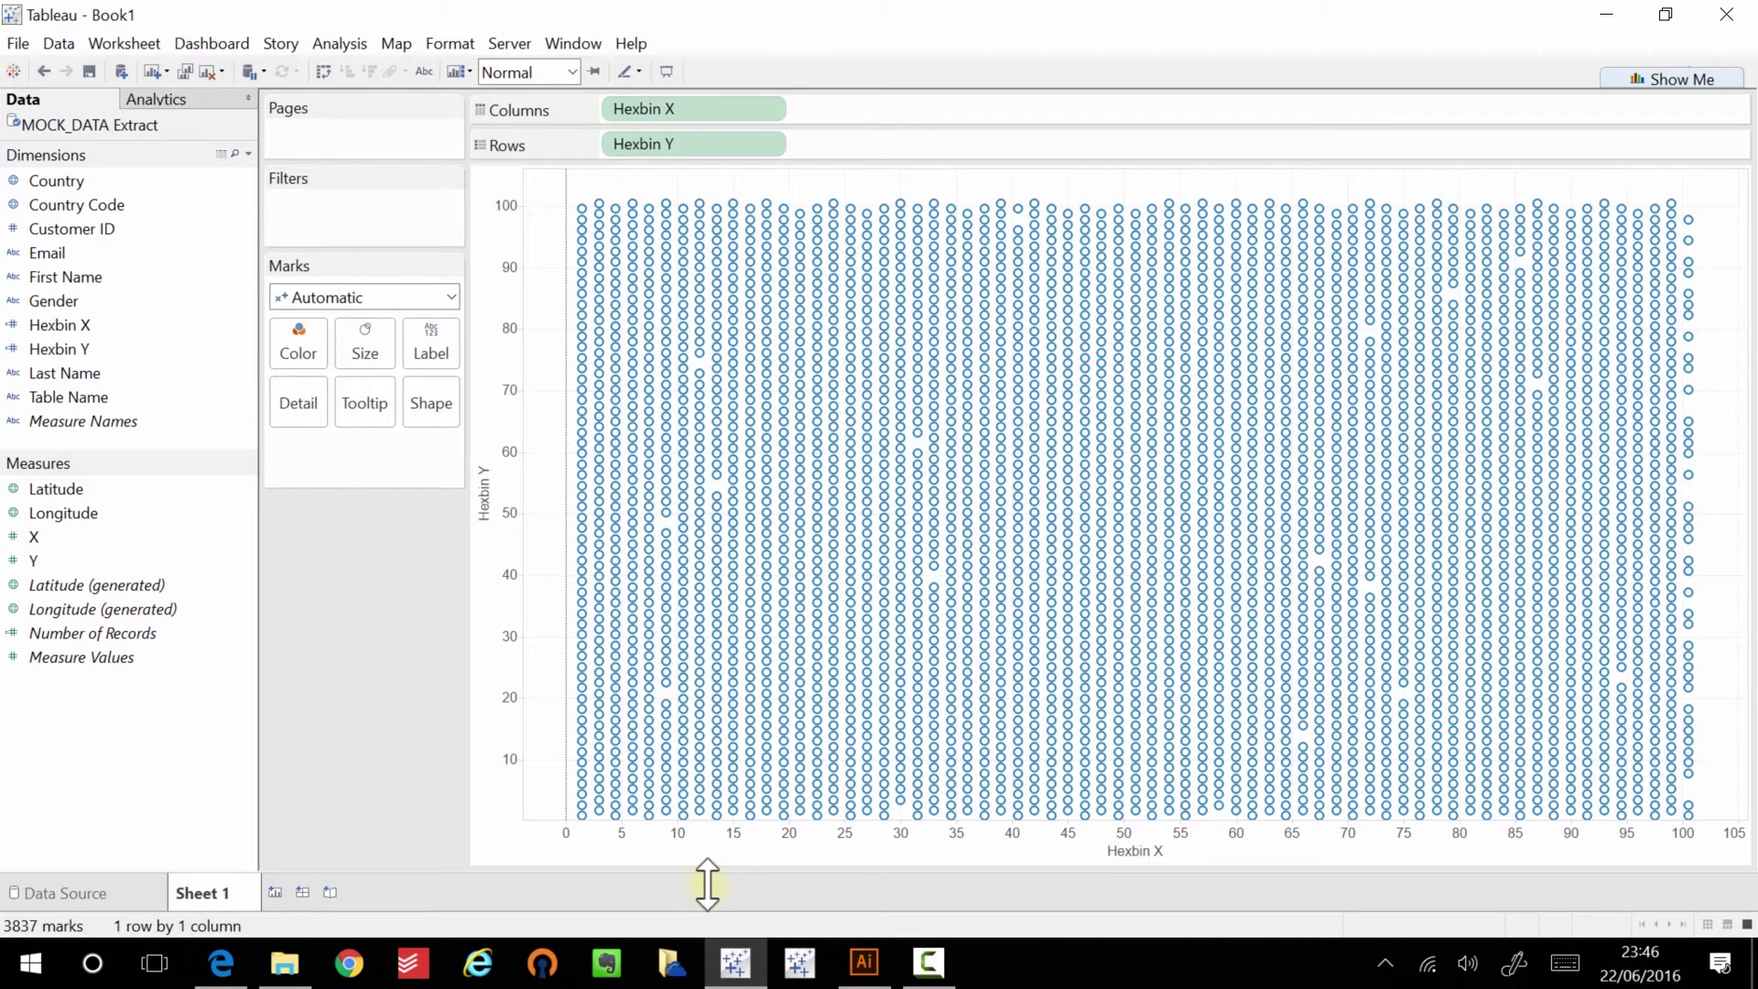
On a new worksheet, plot SUM(X) on Columns against SUM(Y) on Rows.
click(275, 892)
drag(70, 537, 688, 105)
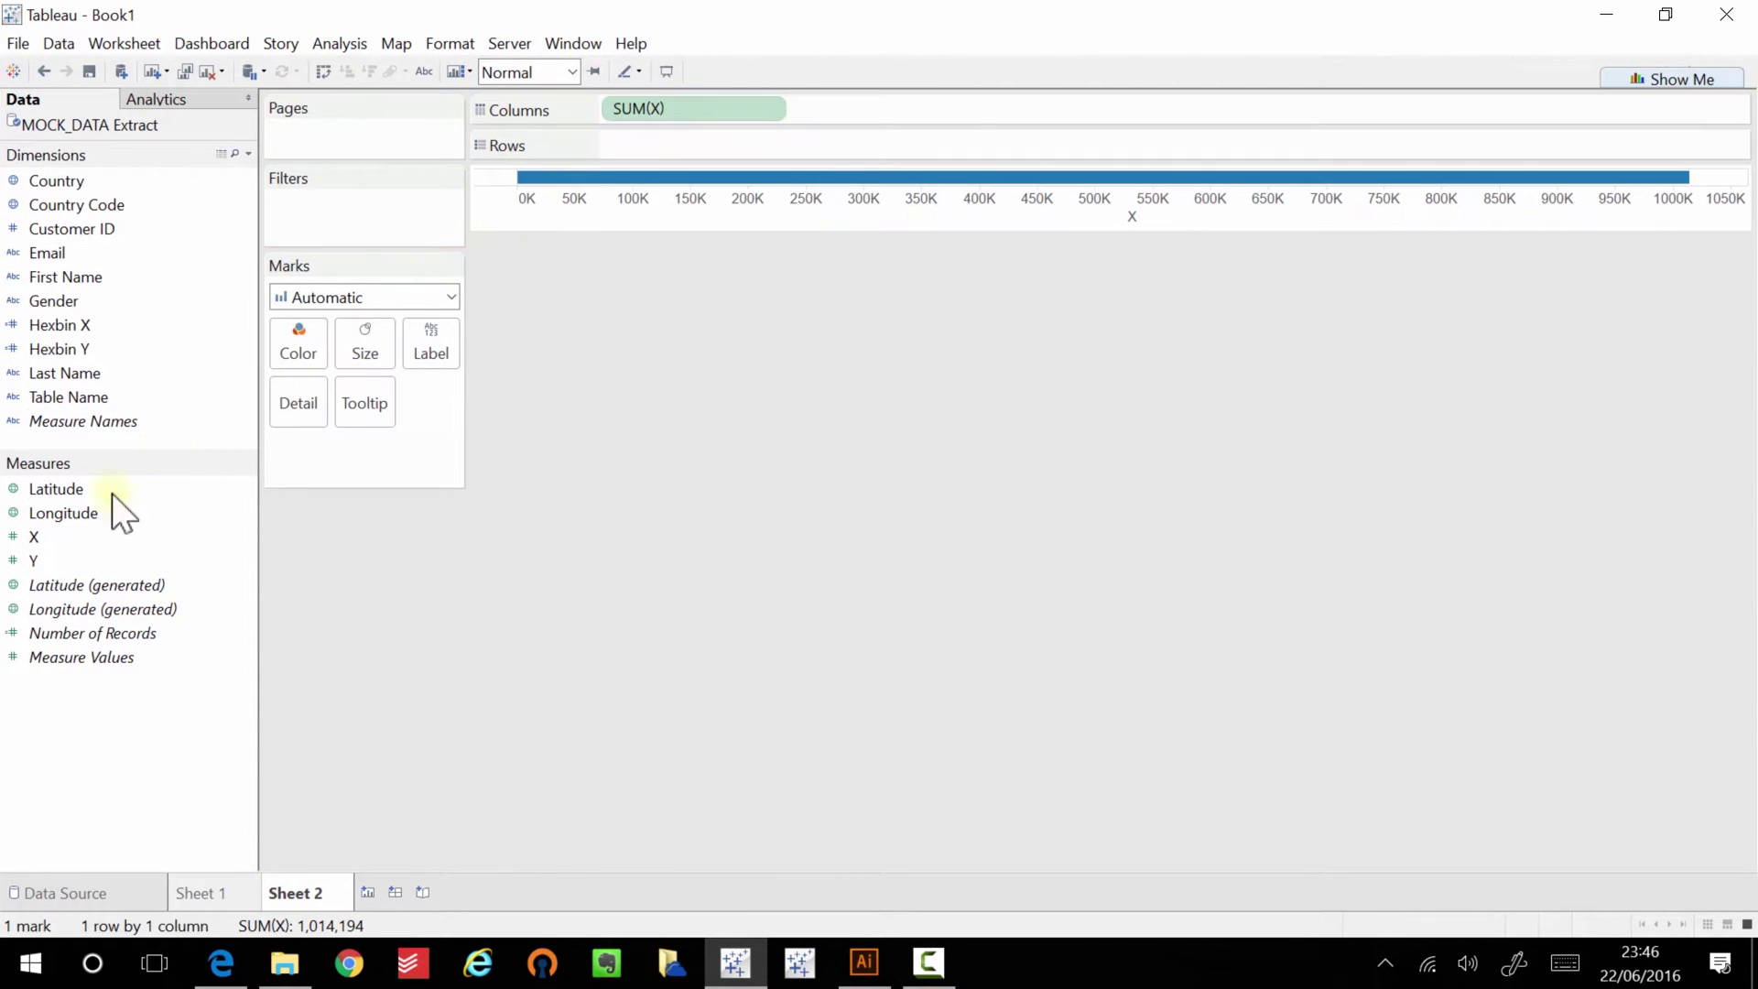
drag(37, 557, 694, 139)
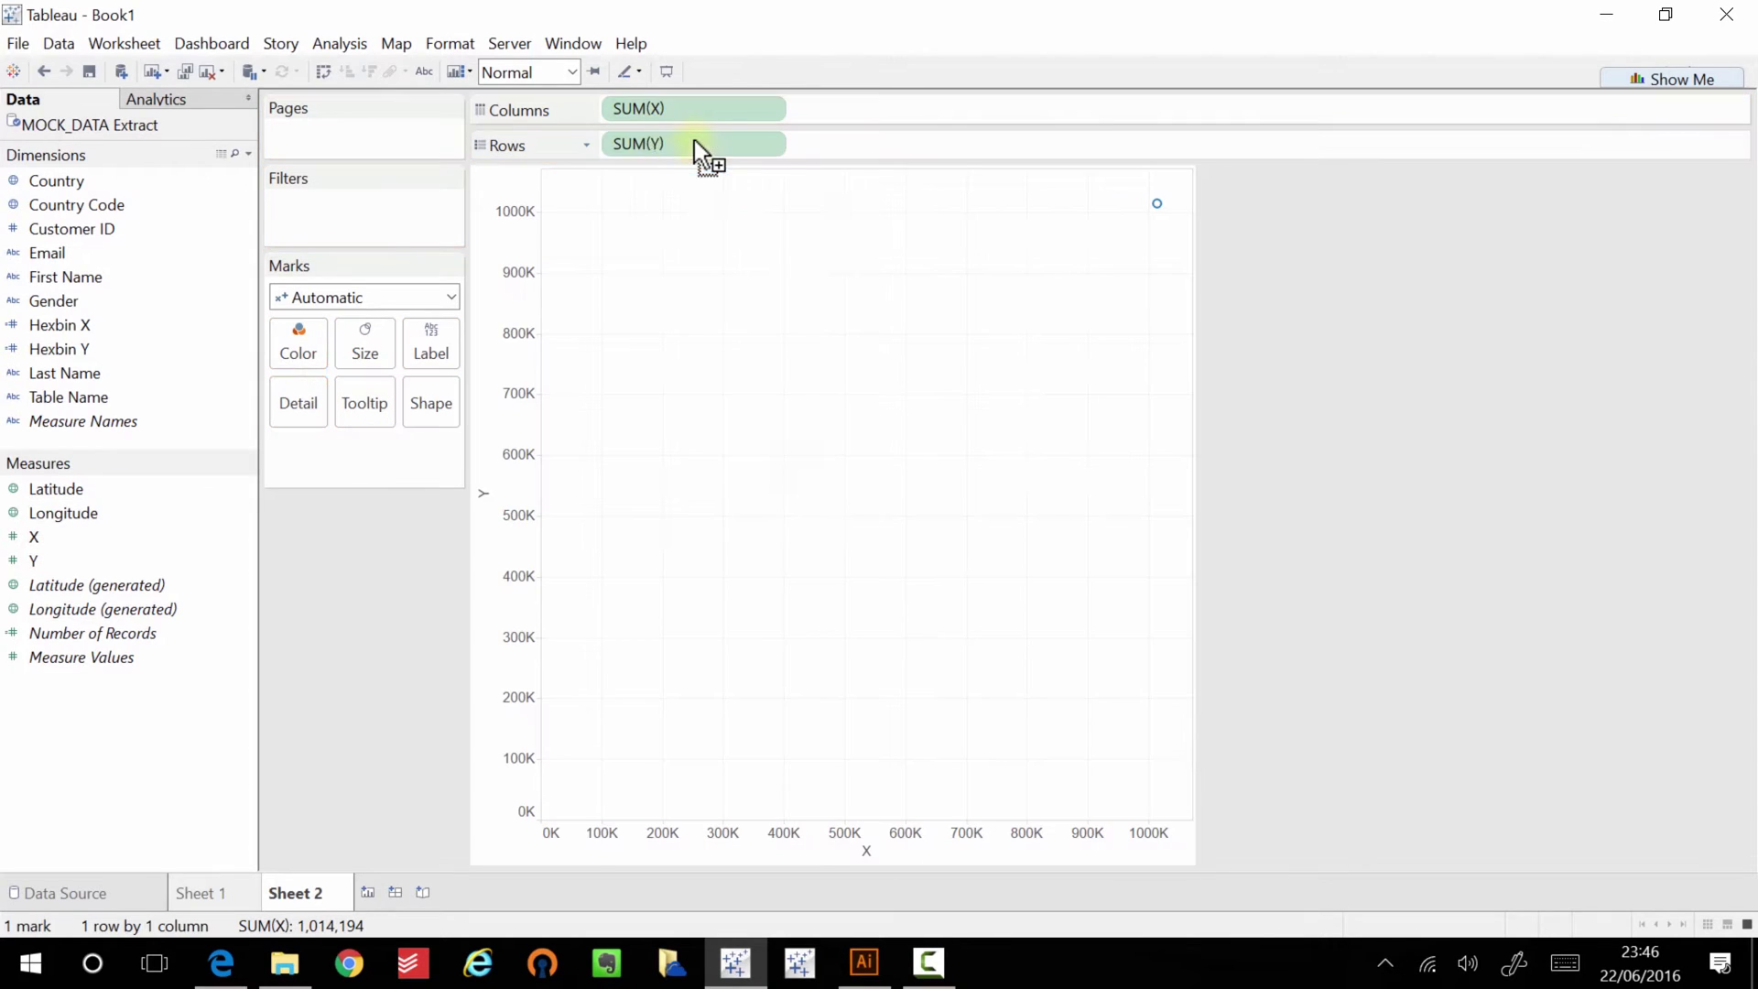
Put Customer ID, Email and First Name on Detail, shrink the marks, and return to Sheet 1.
click(77, 280)
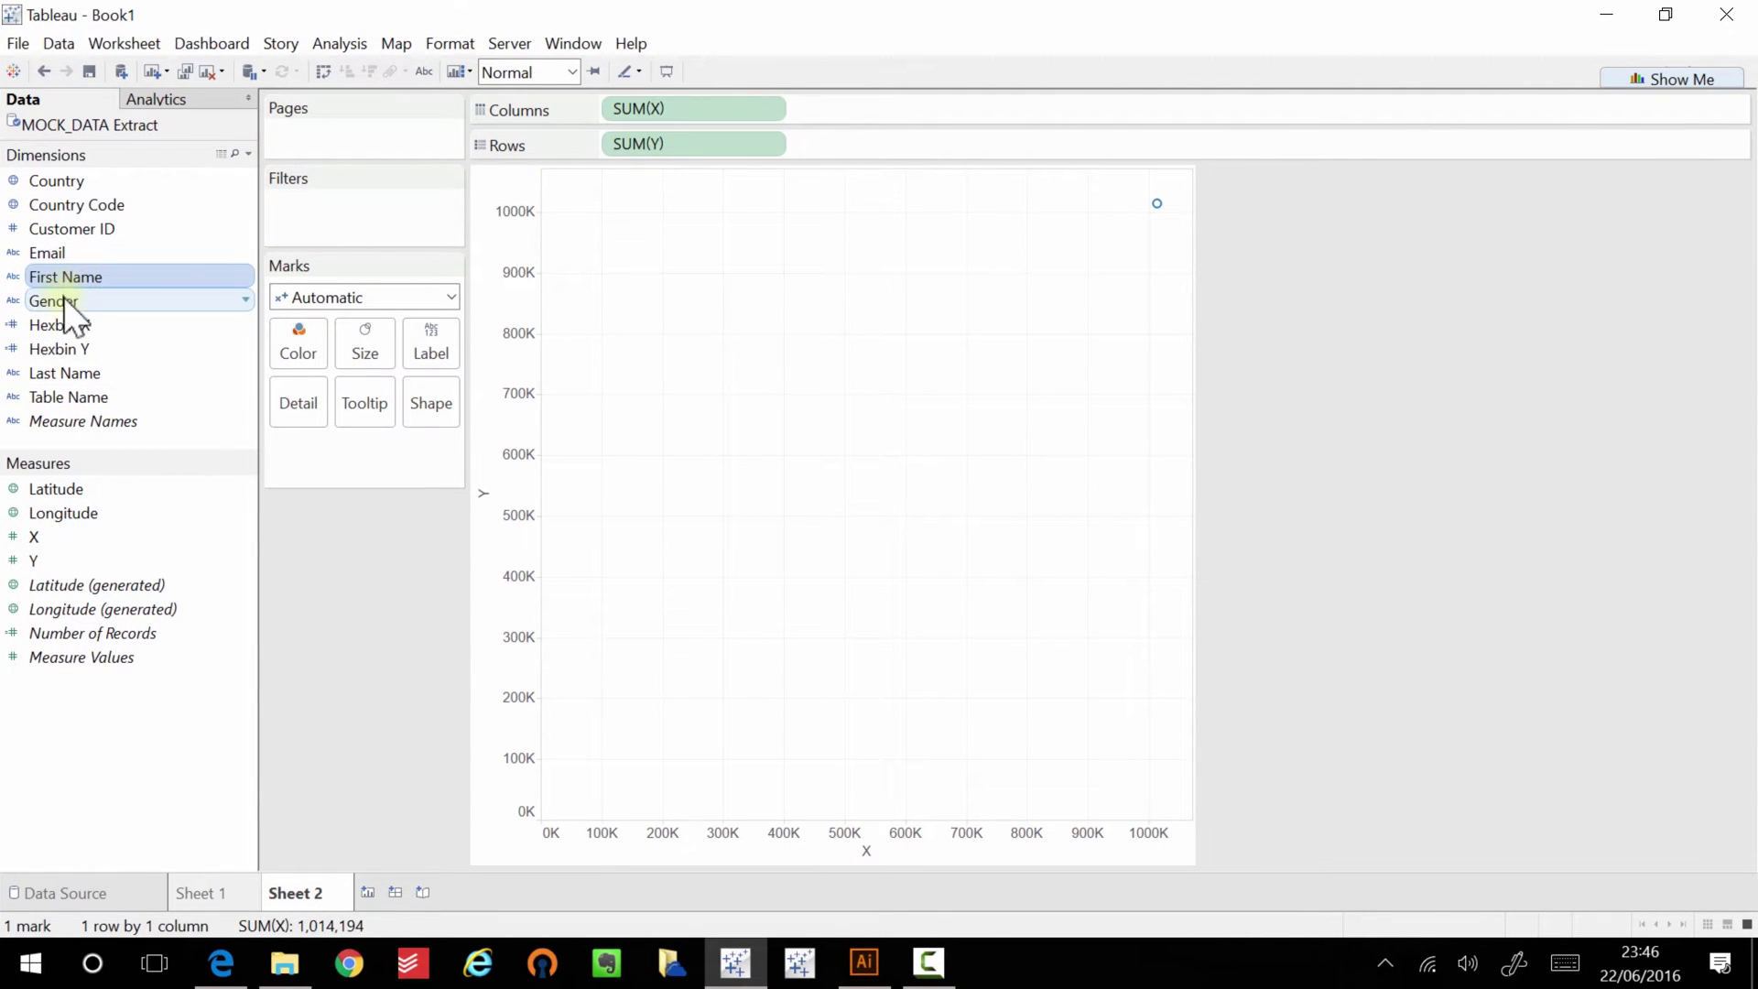
key(Caps_Lock)
click(48, 247)
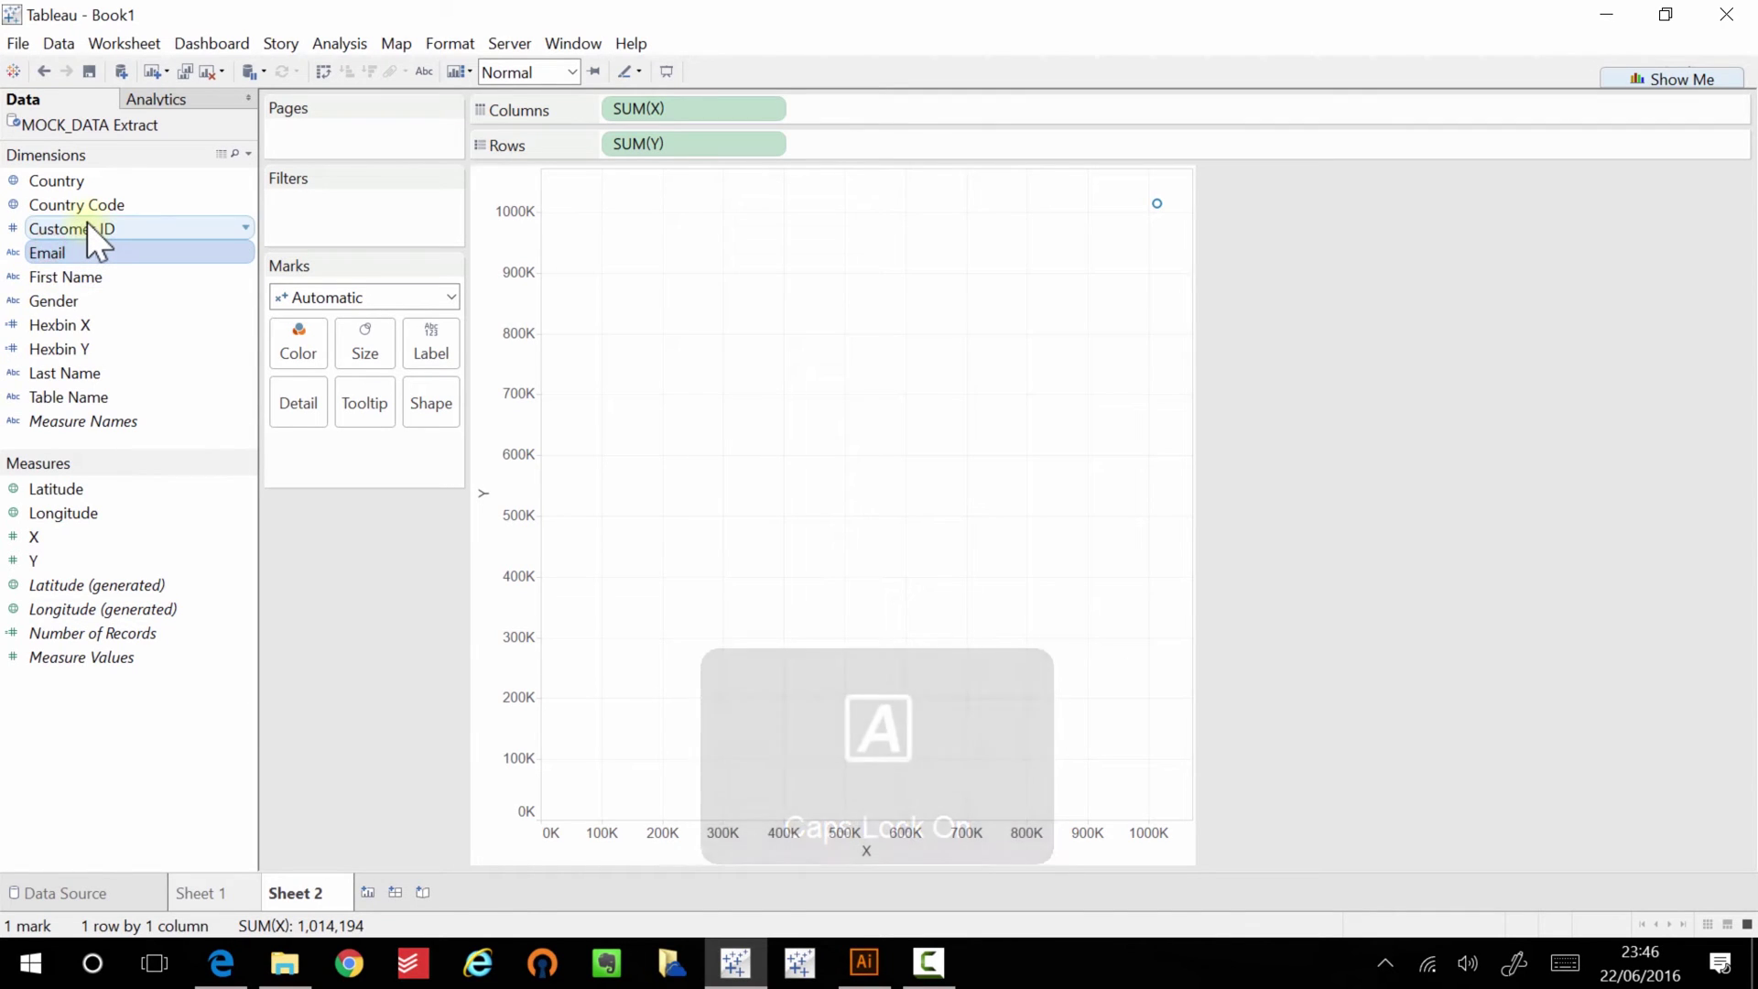
key(Caps_Lock)
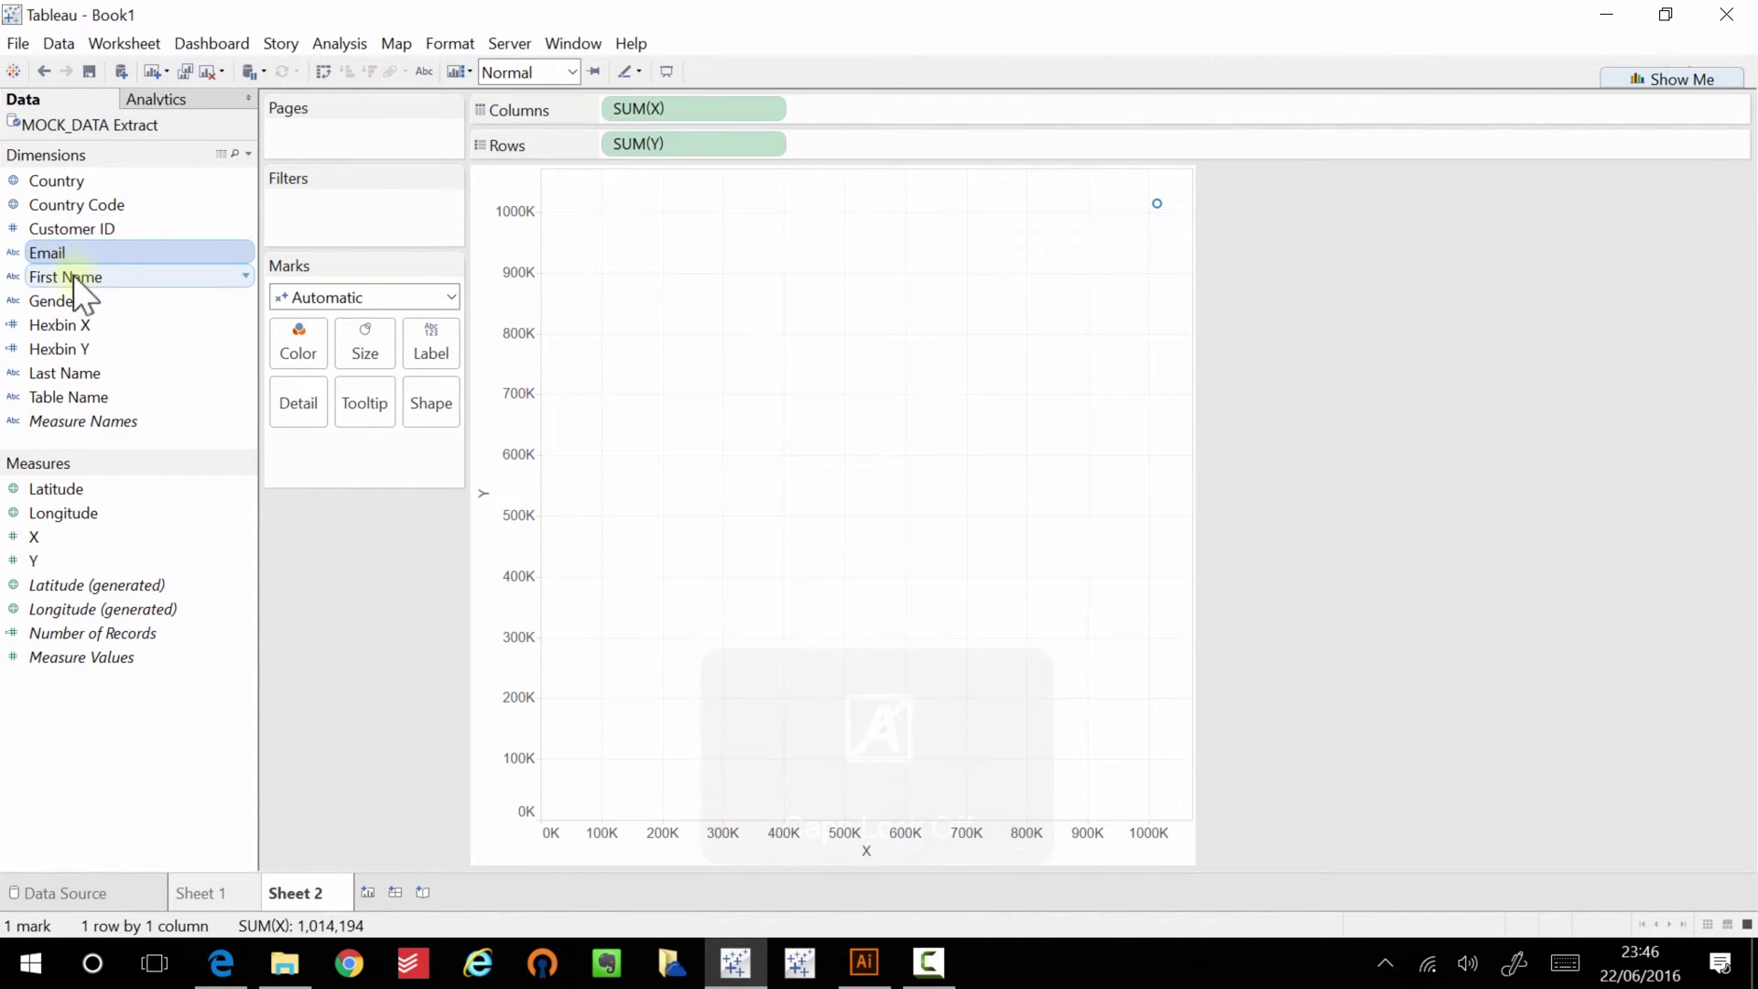
ctrl+click(73, 275)
ctrl+click(82, 230)
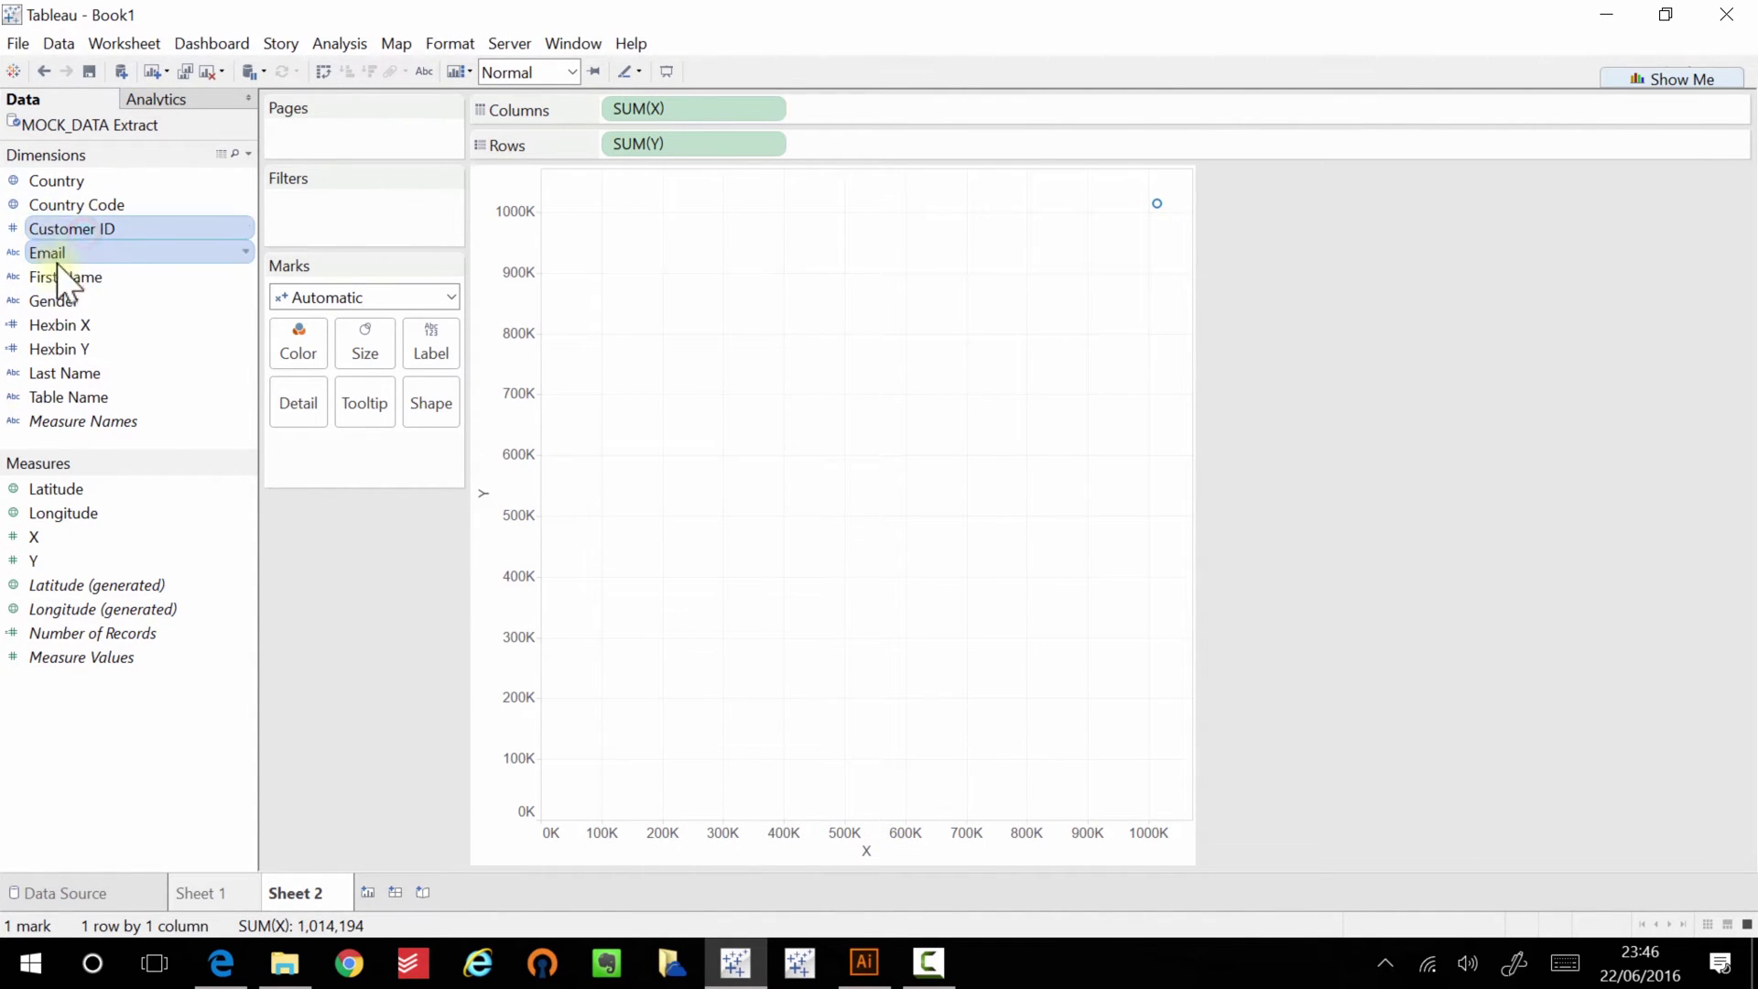
click(77, 273)
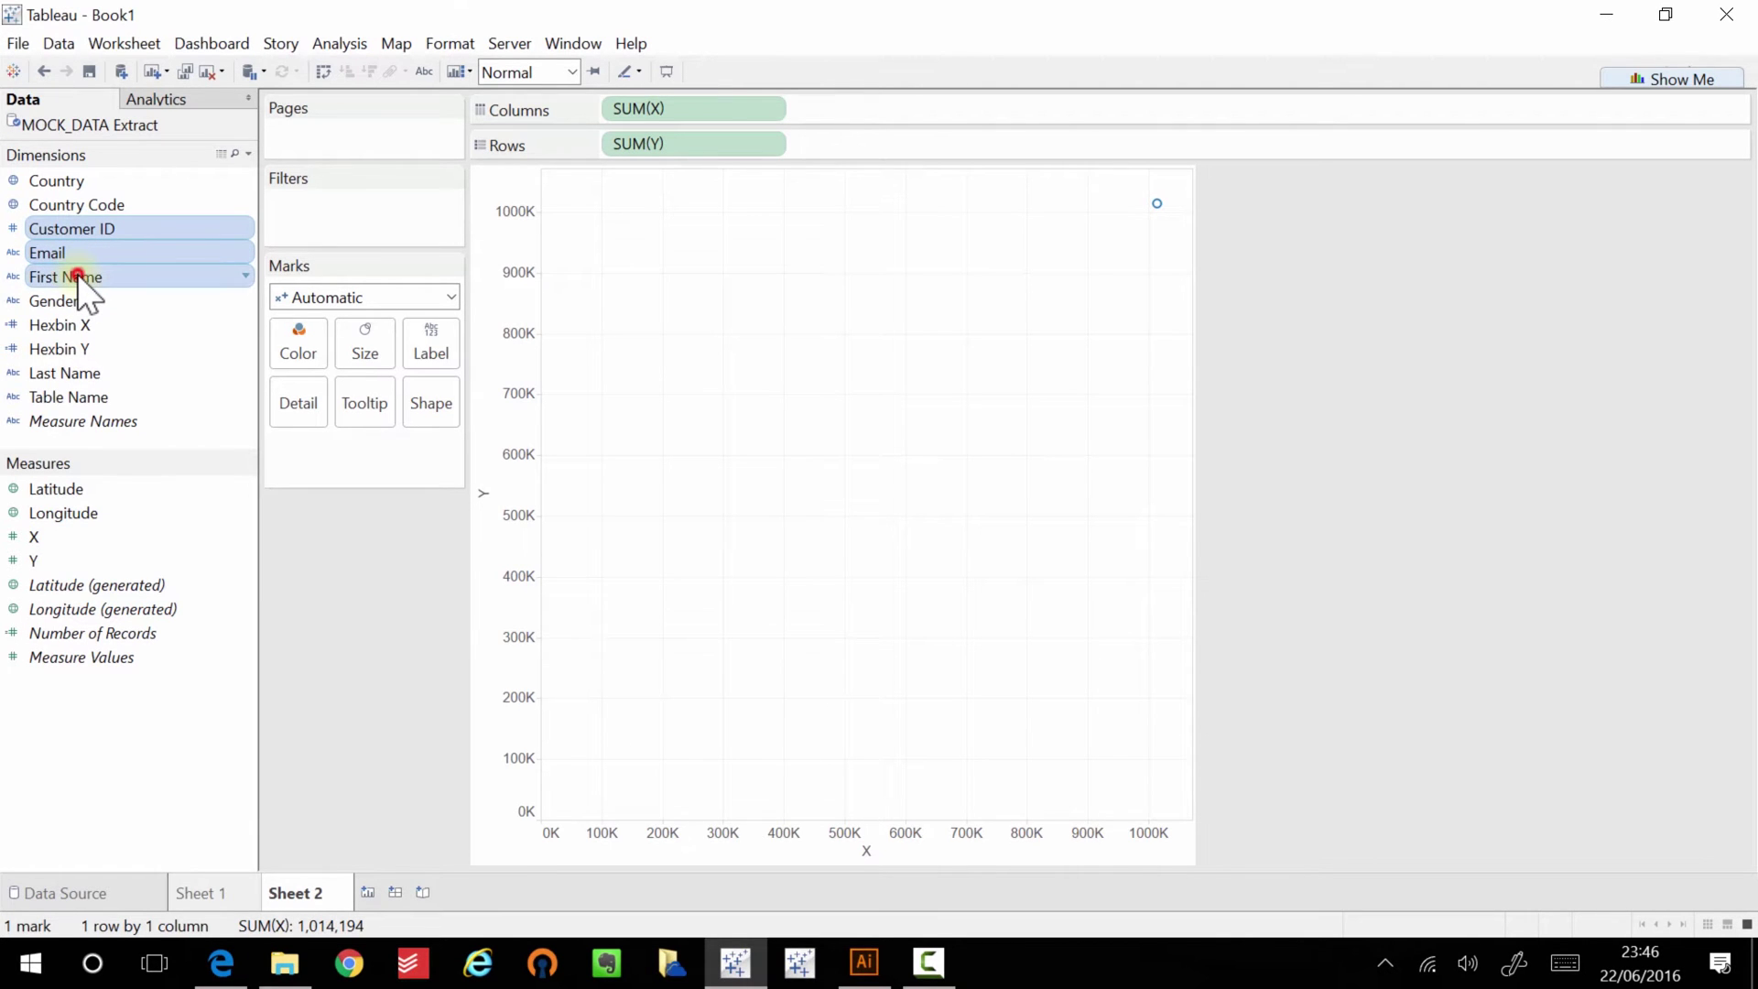
drag(59, 223, 298, 403)
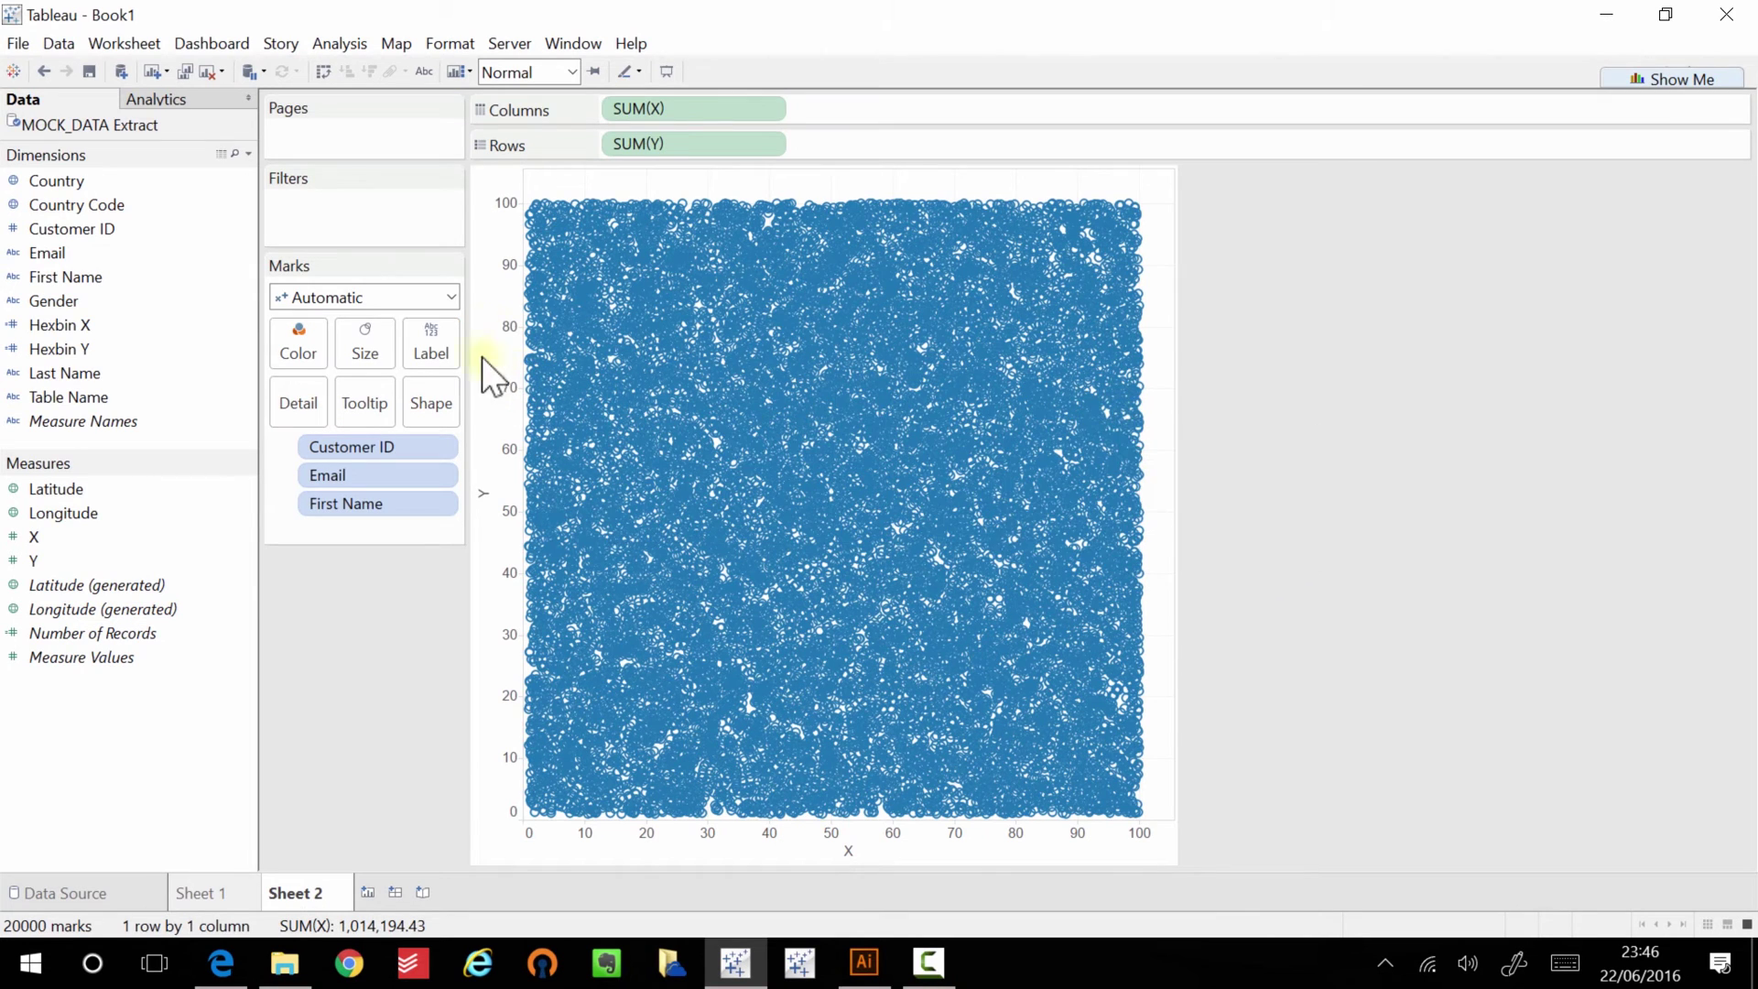
click(362, 353)
drag(382, 405, 356, 399)
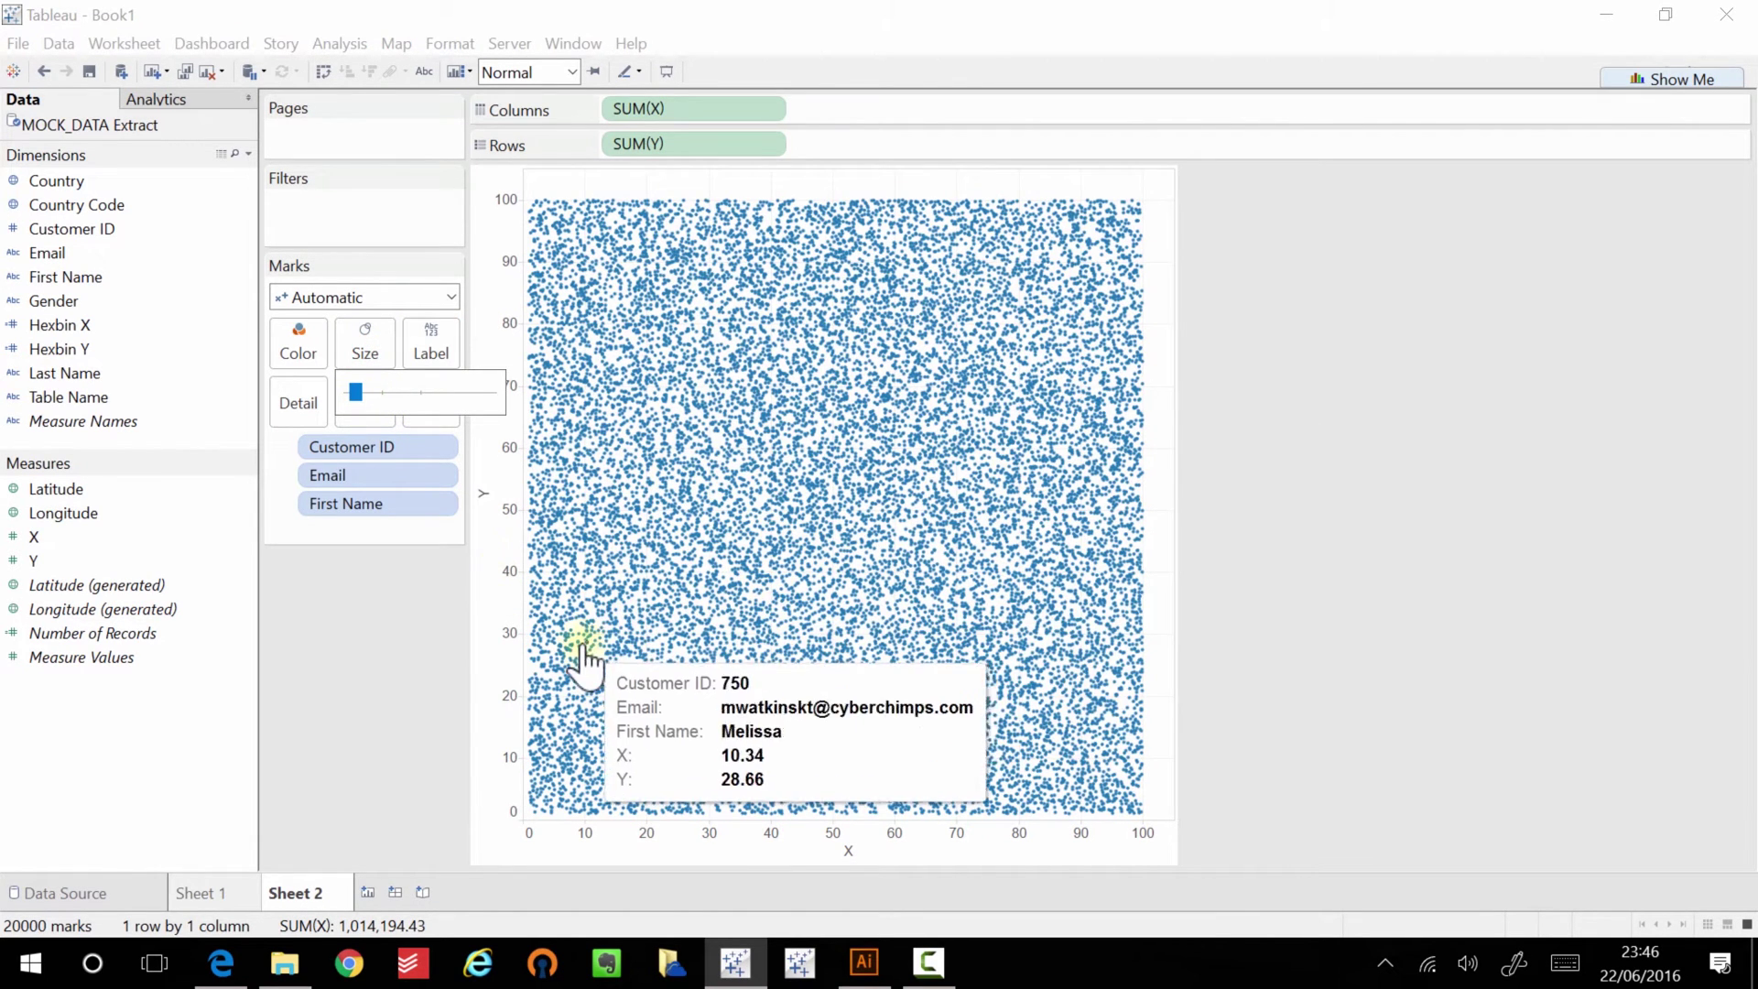
click(229, 892)
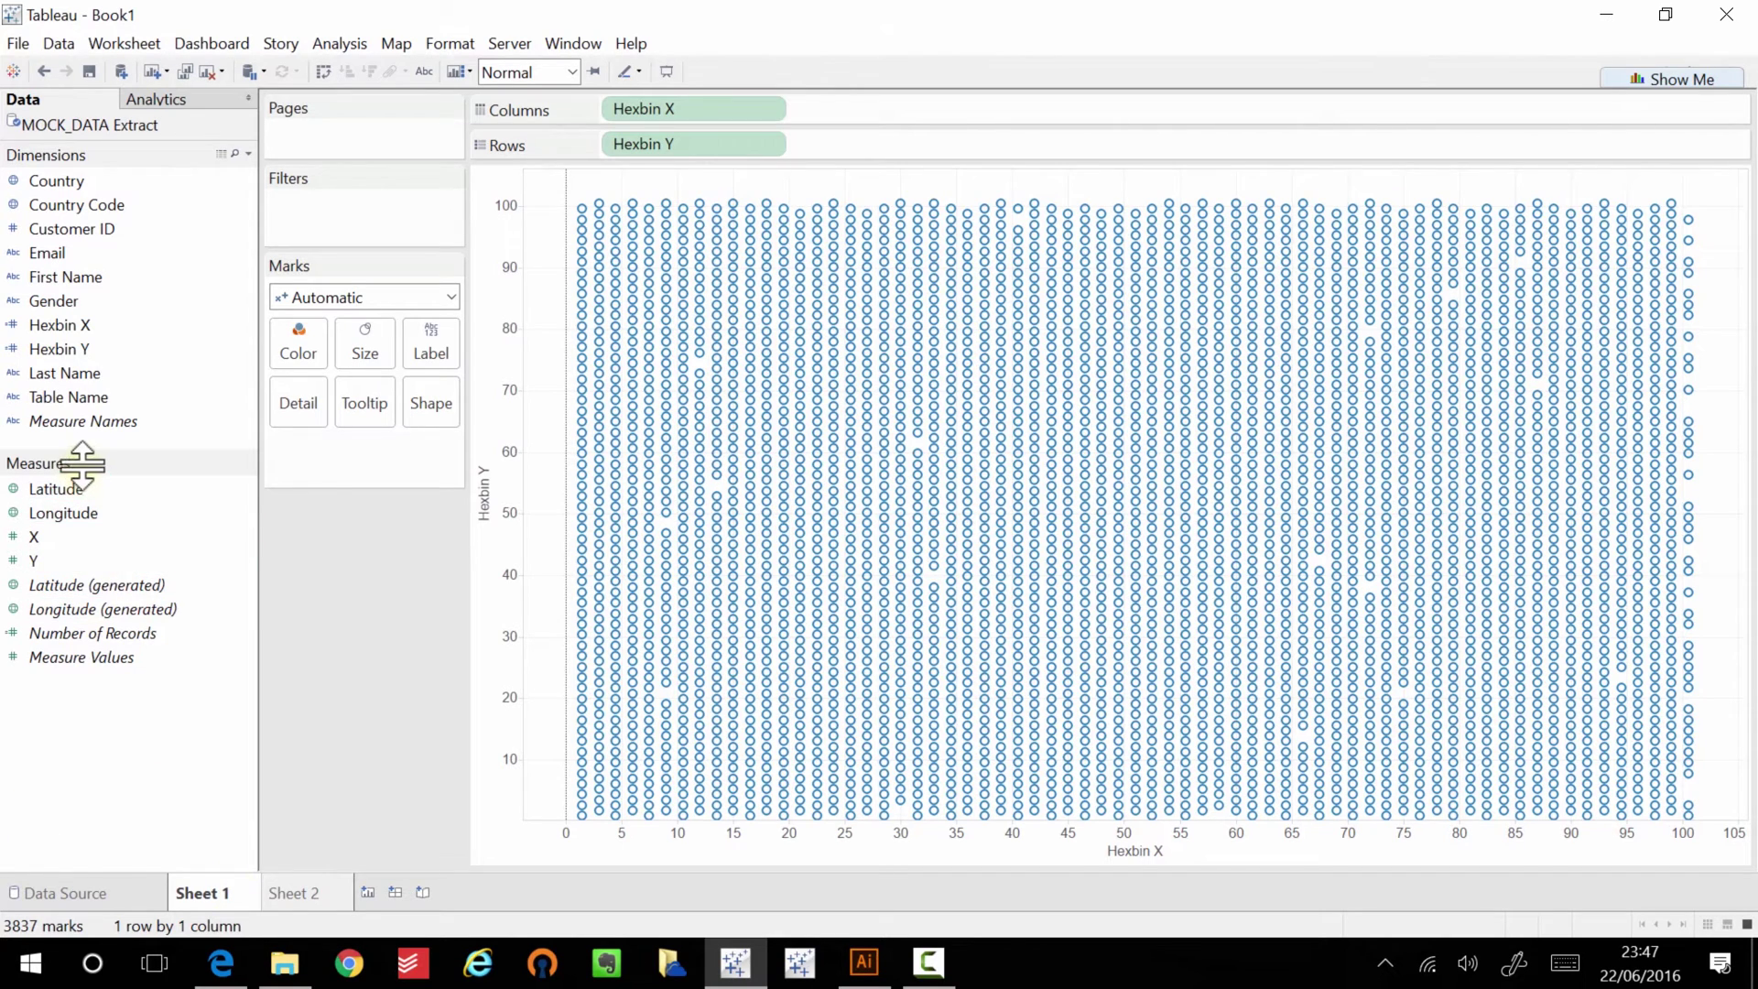
Start a parameter named Density with a range from minimum 0 to maximum 10.
drag(82, 465, 87, 518)
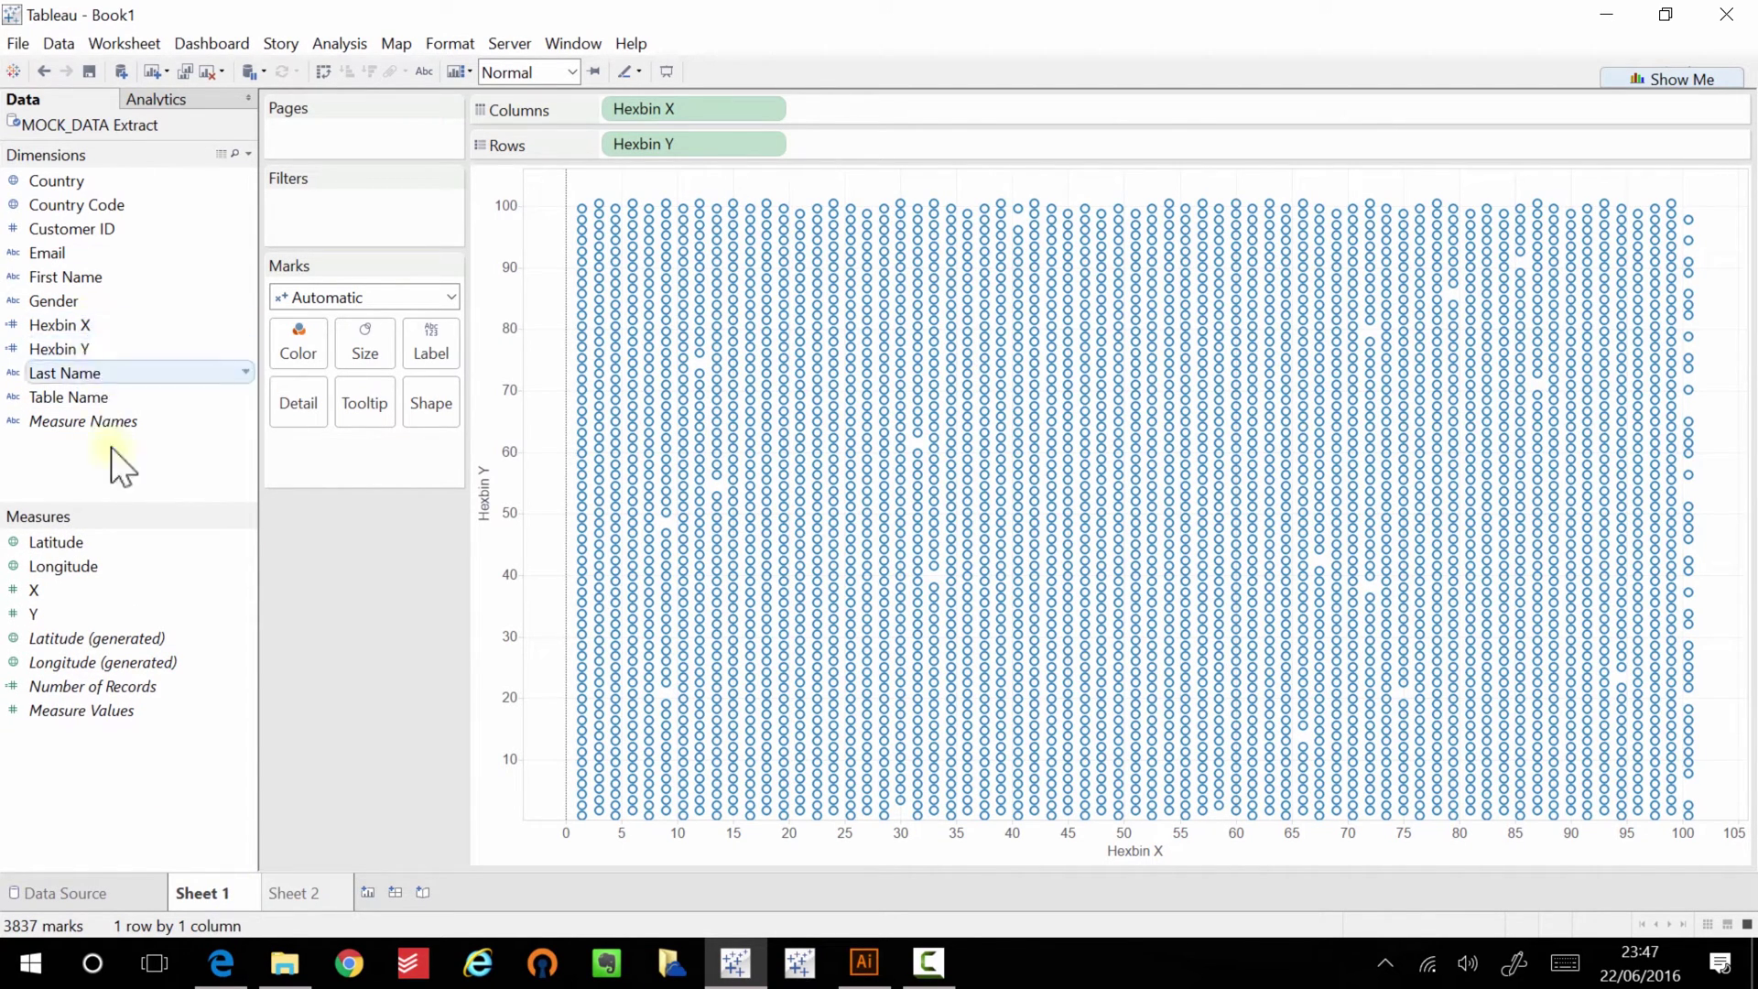
right_click(134, 747)
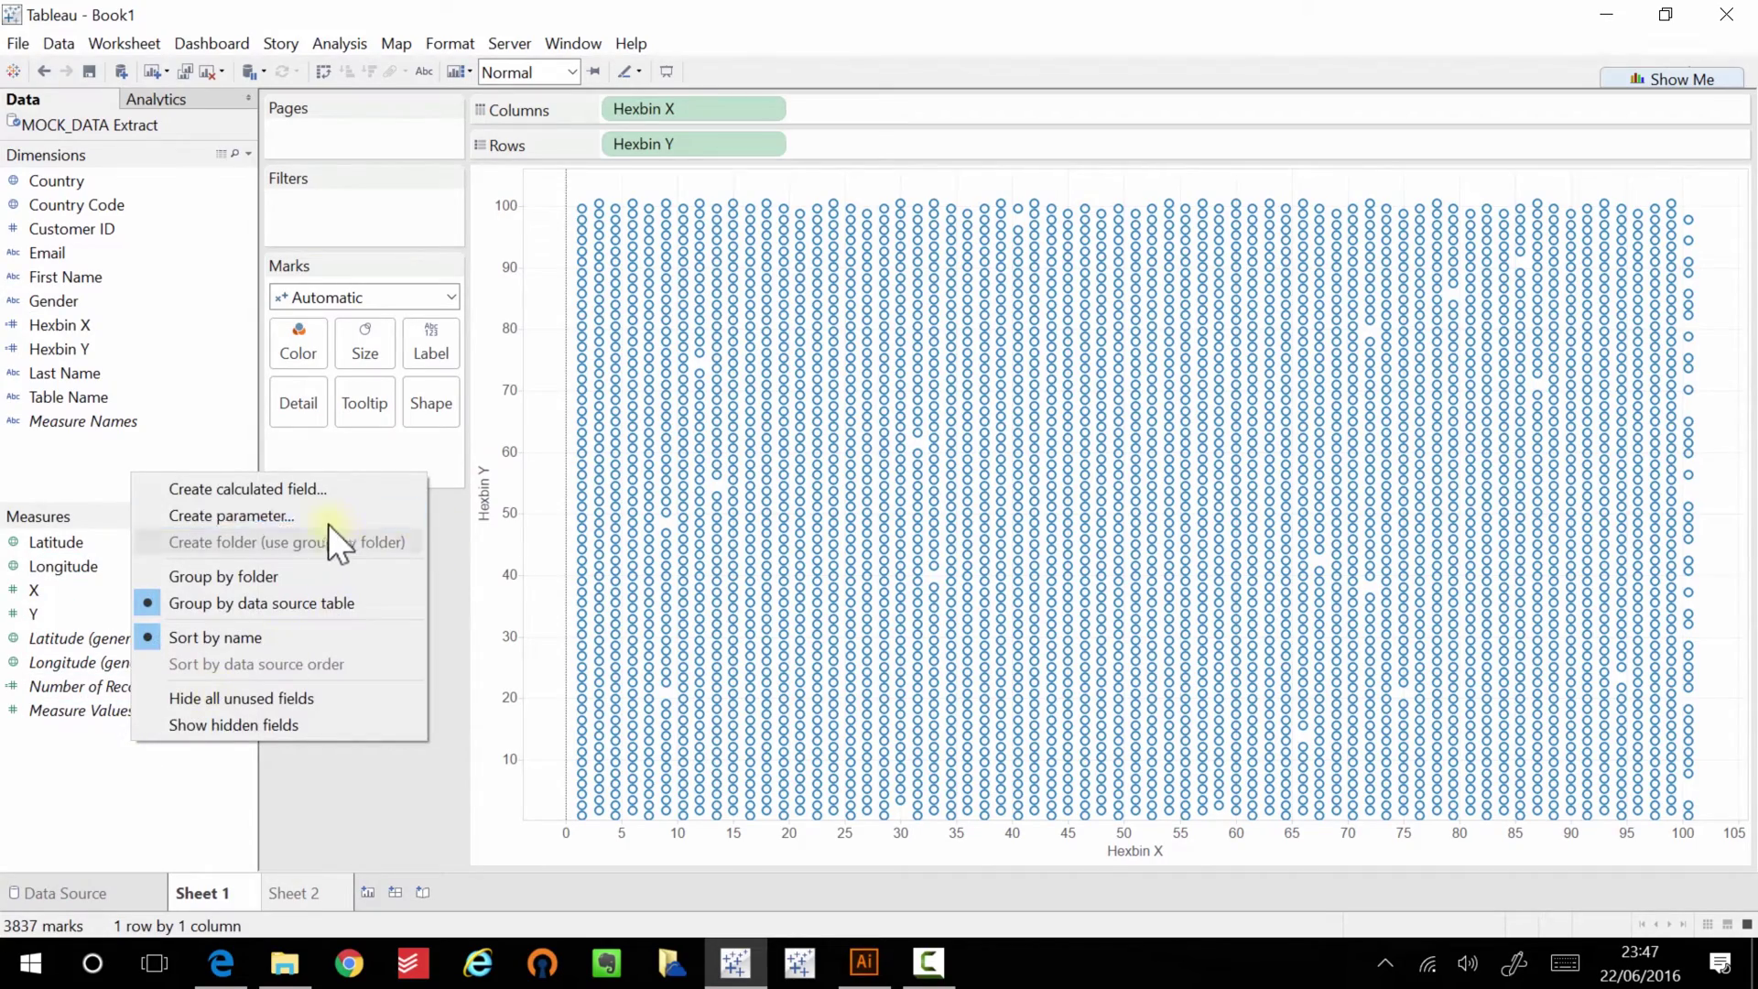
click(320, 520)
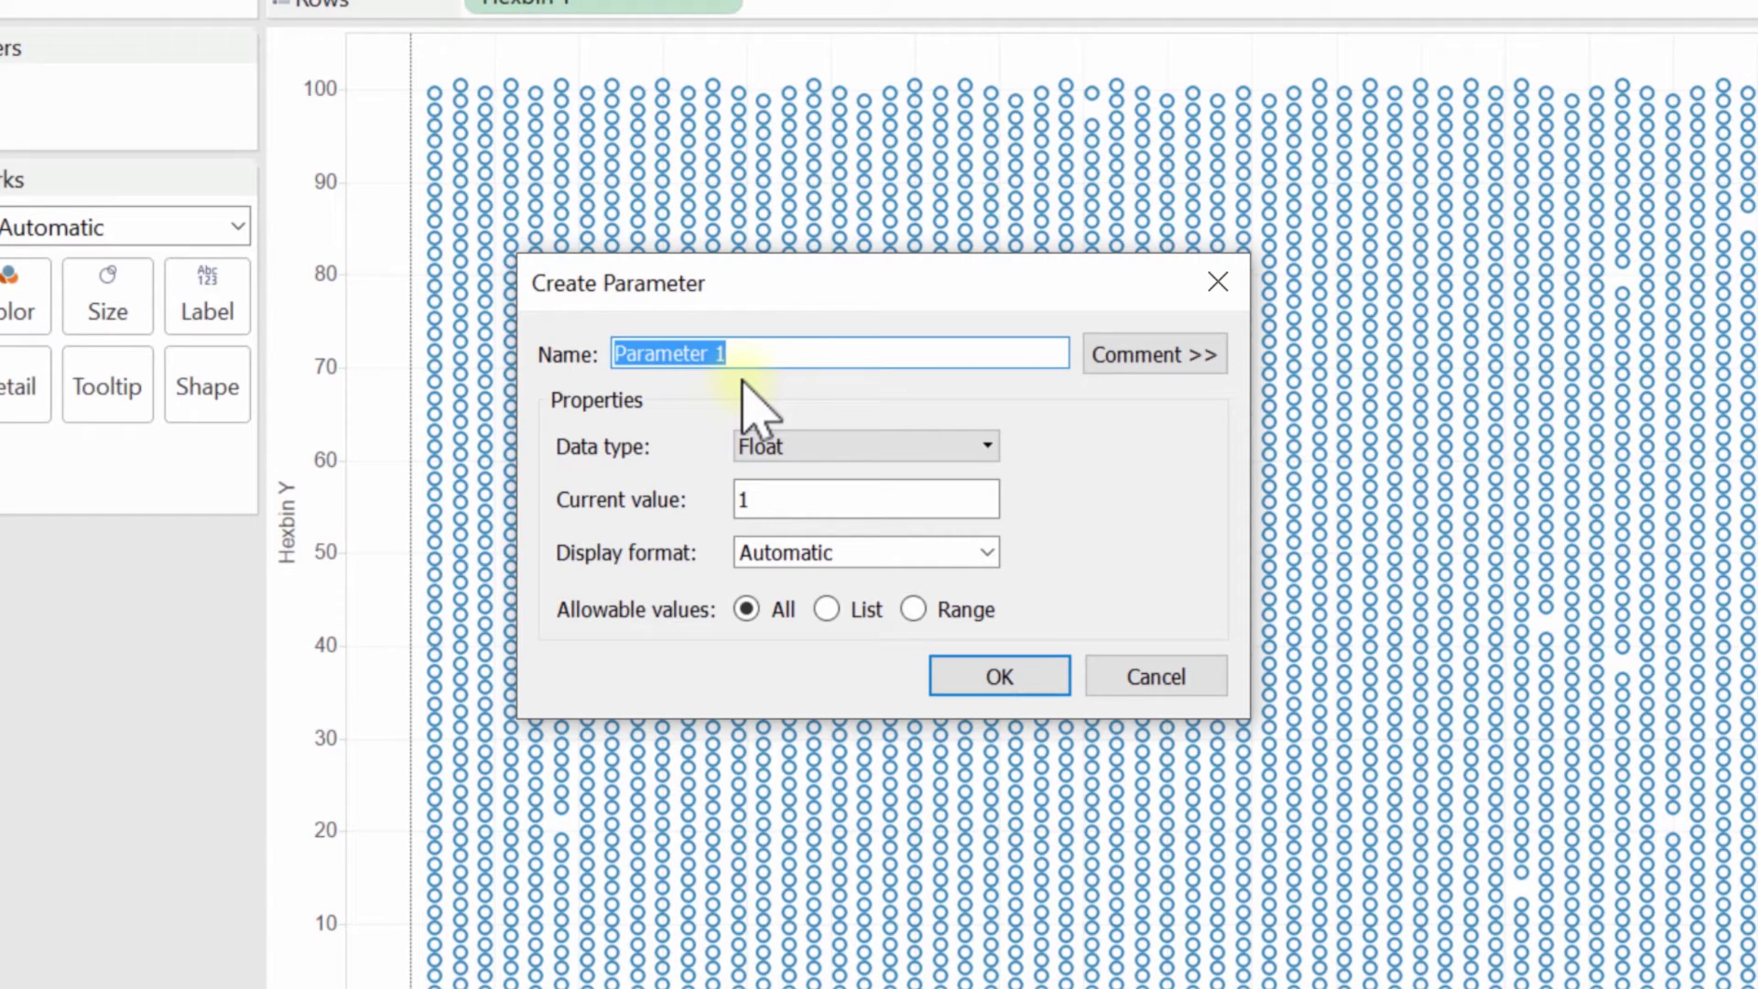
text(Densi)
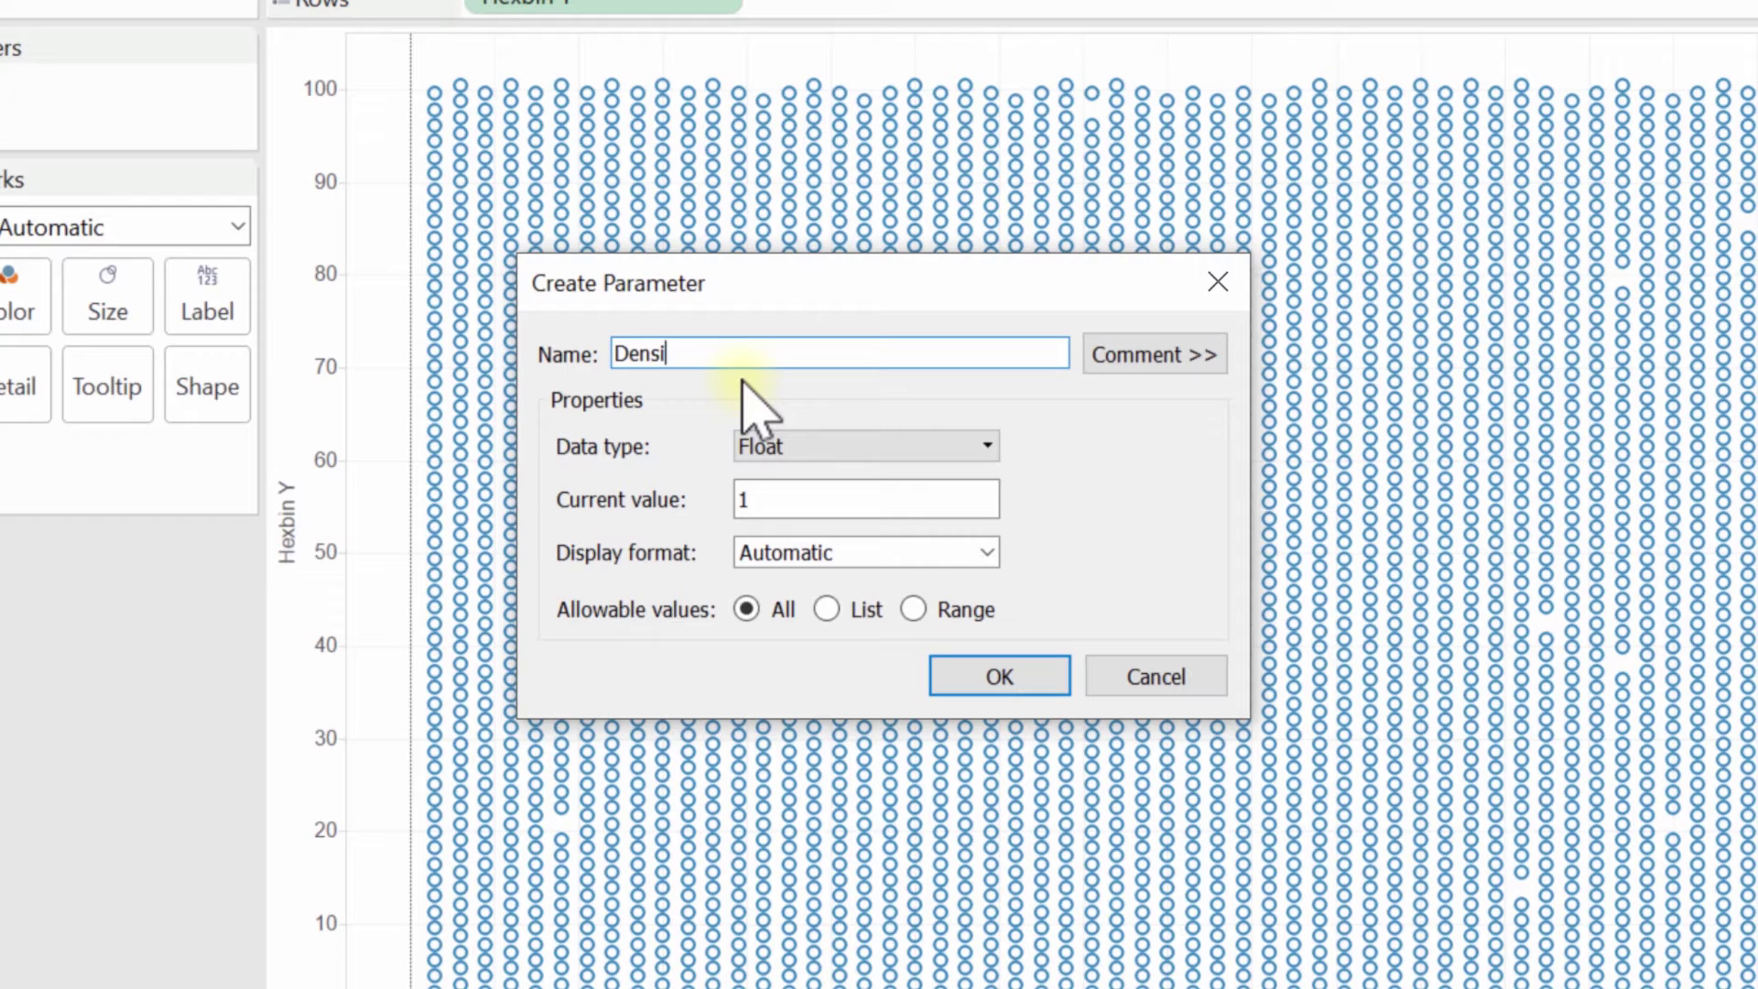
text(ty)
click(937, 608)
click(569, 717)
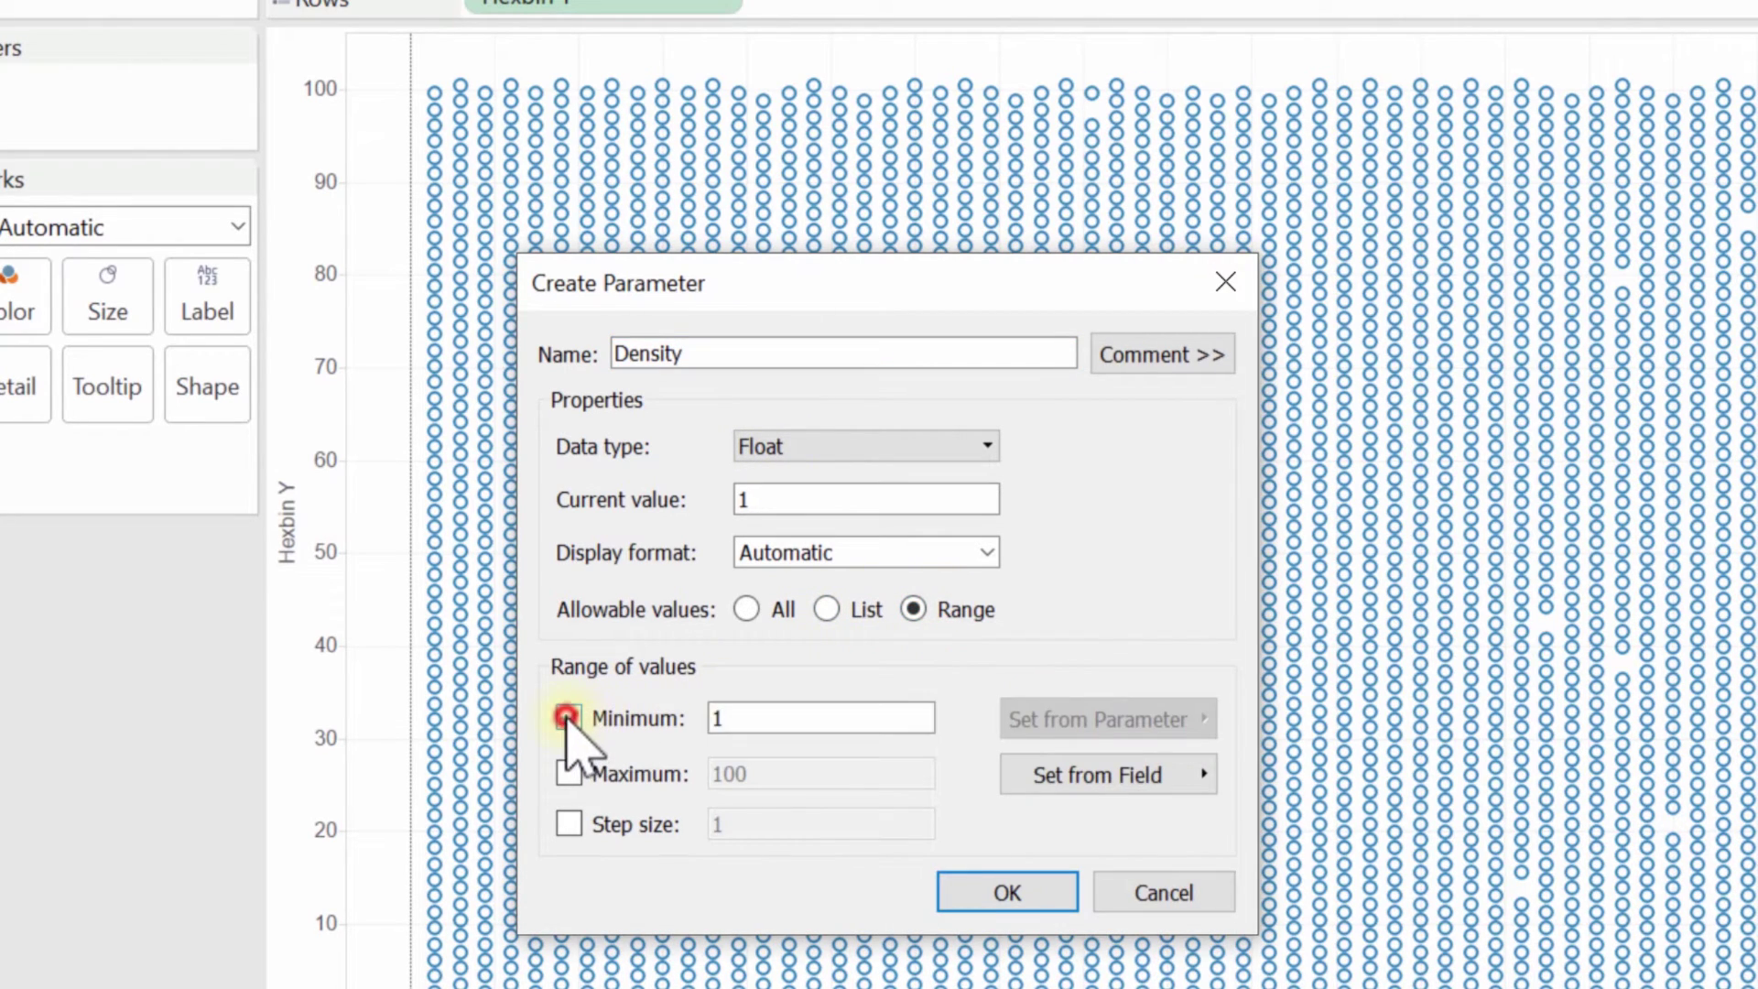
double_click(743, 720)
text(0)
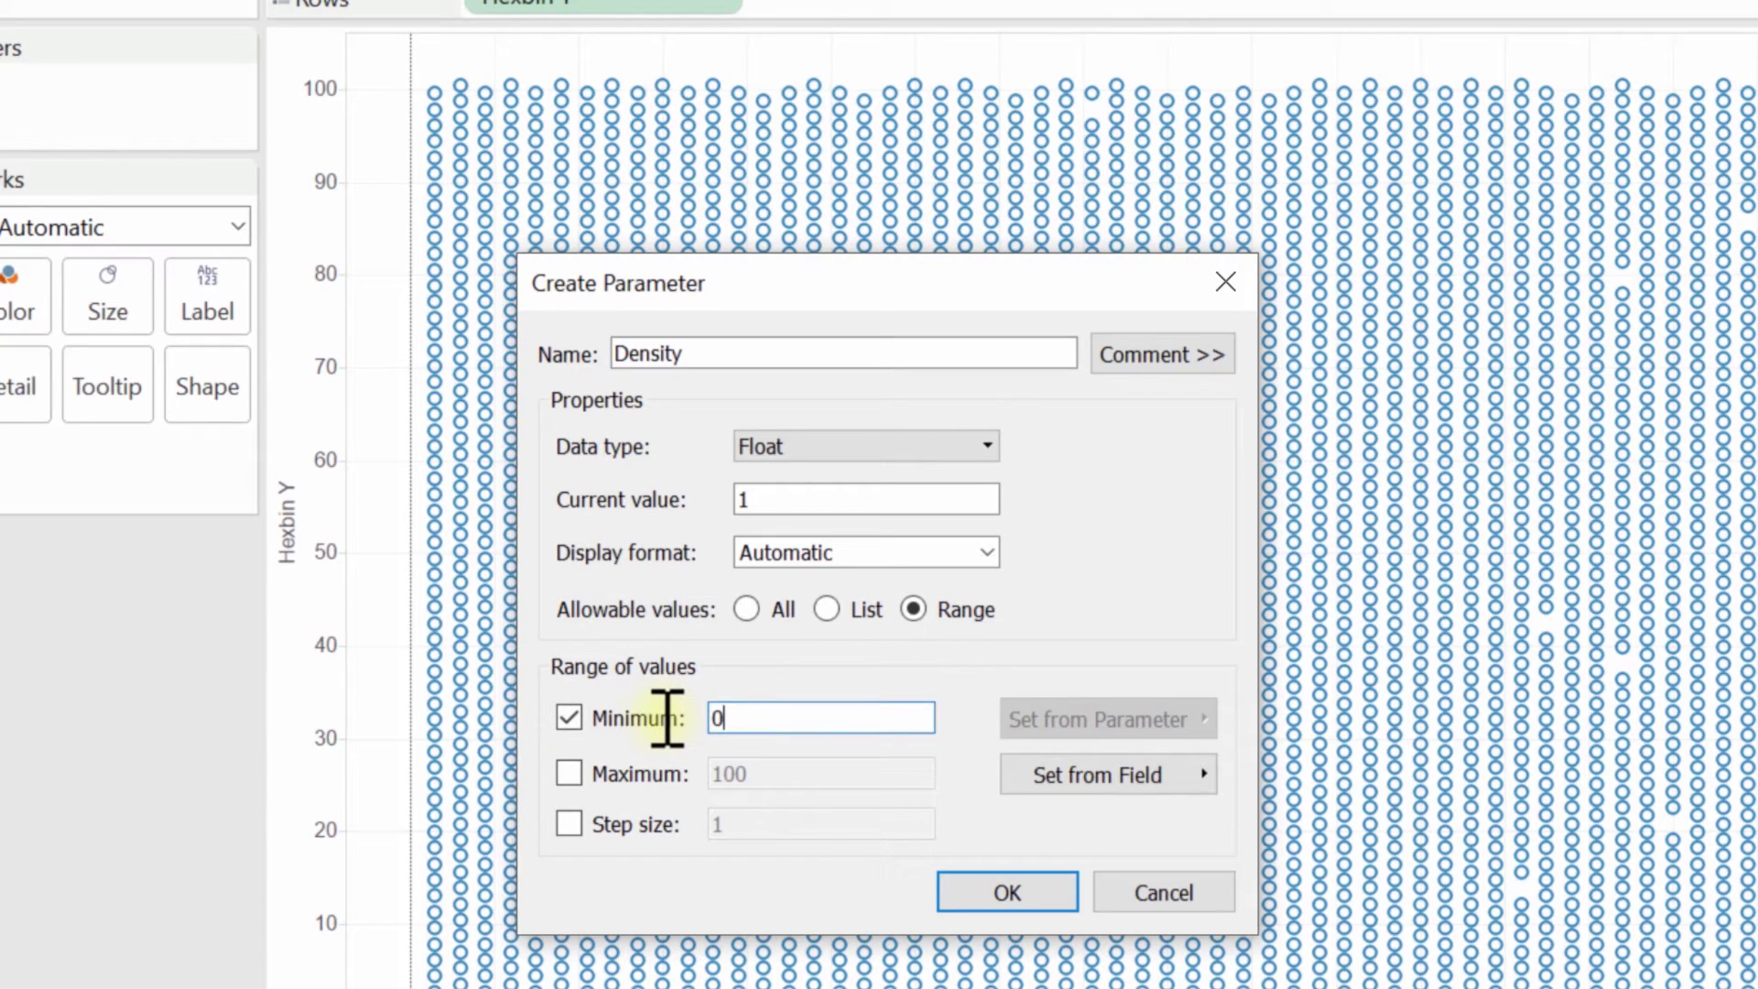
click(568, 773)
double_click(785, 783)
text(10)
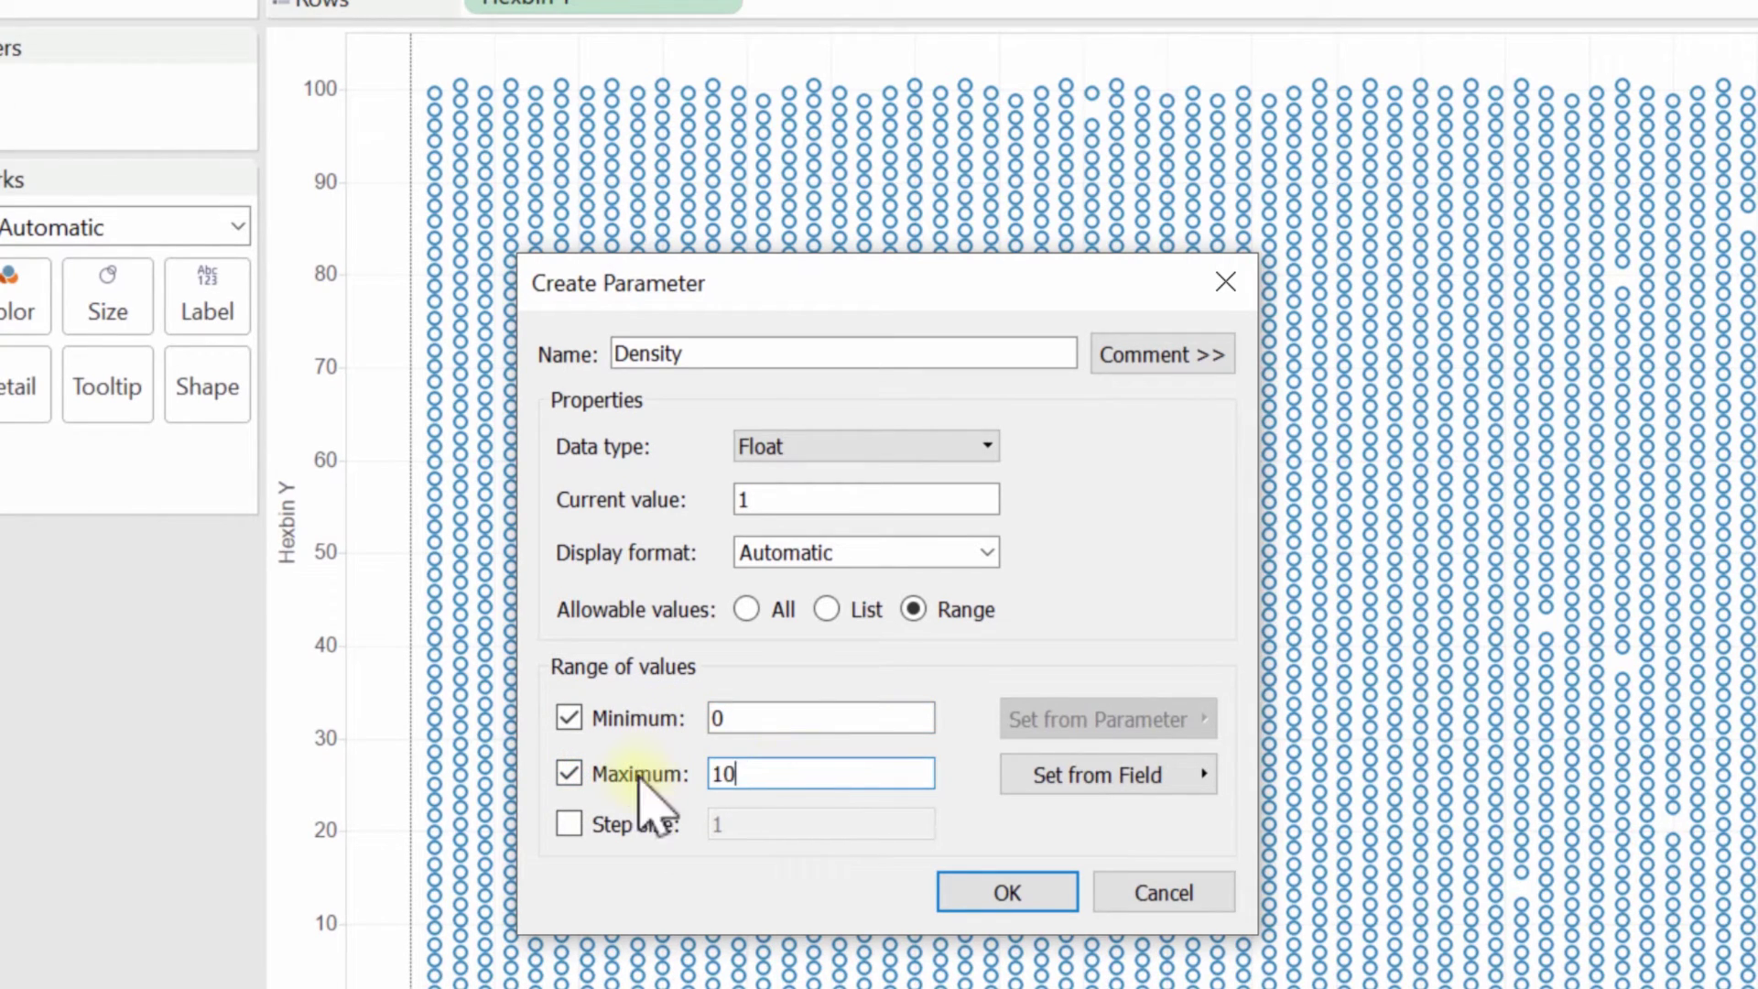
Give Density a step size of 0.02, create it, and show its slider control.
click(568, 824)
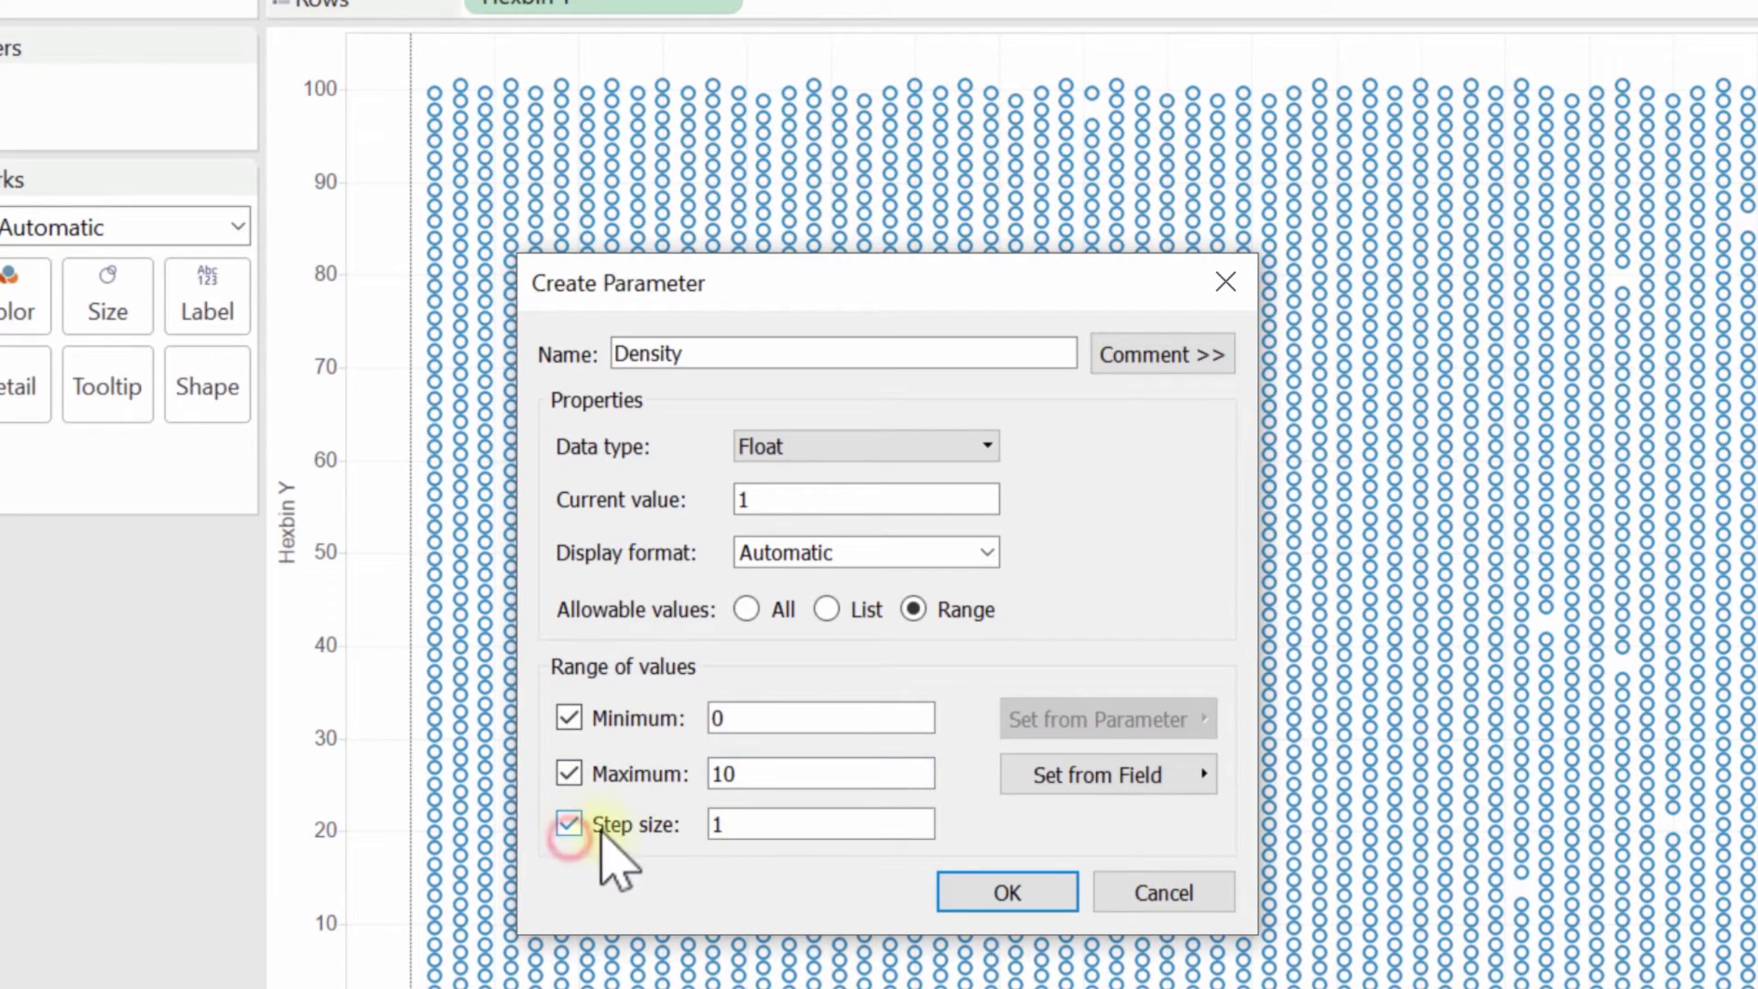
double_click(723, 824)
key(BackSpace)
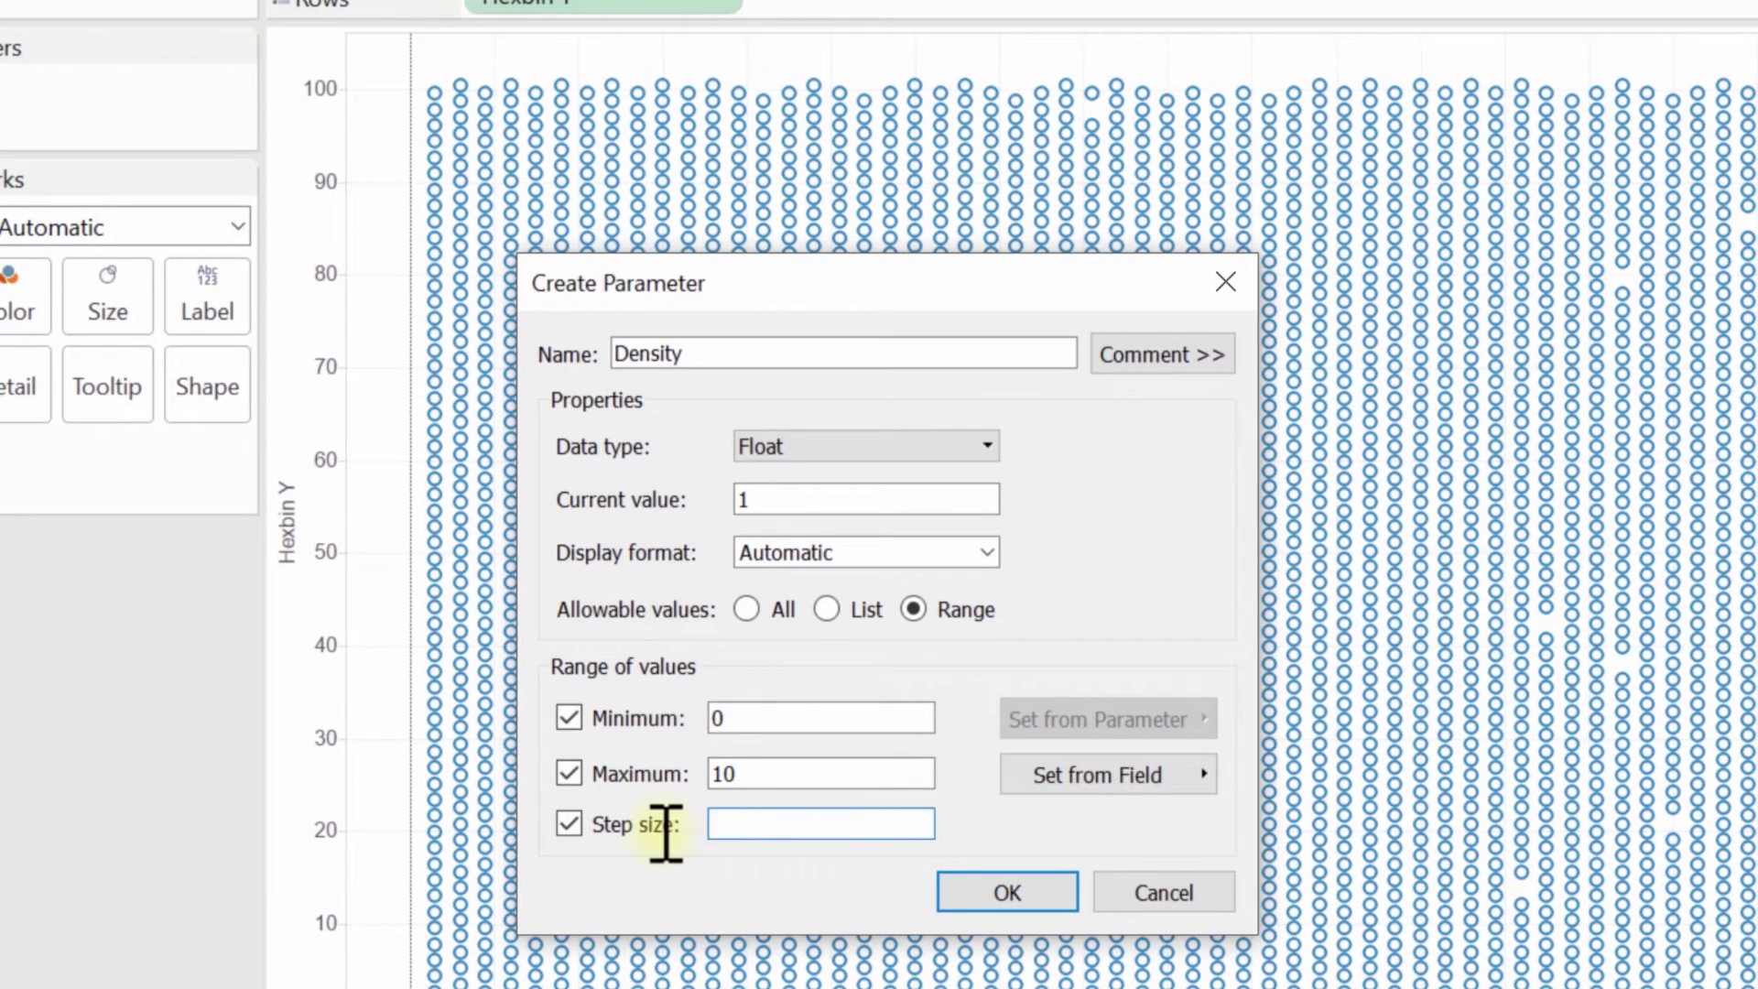
text(0.02)
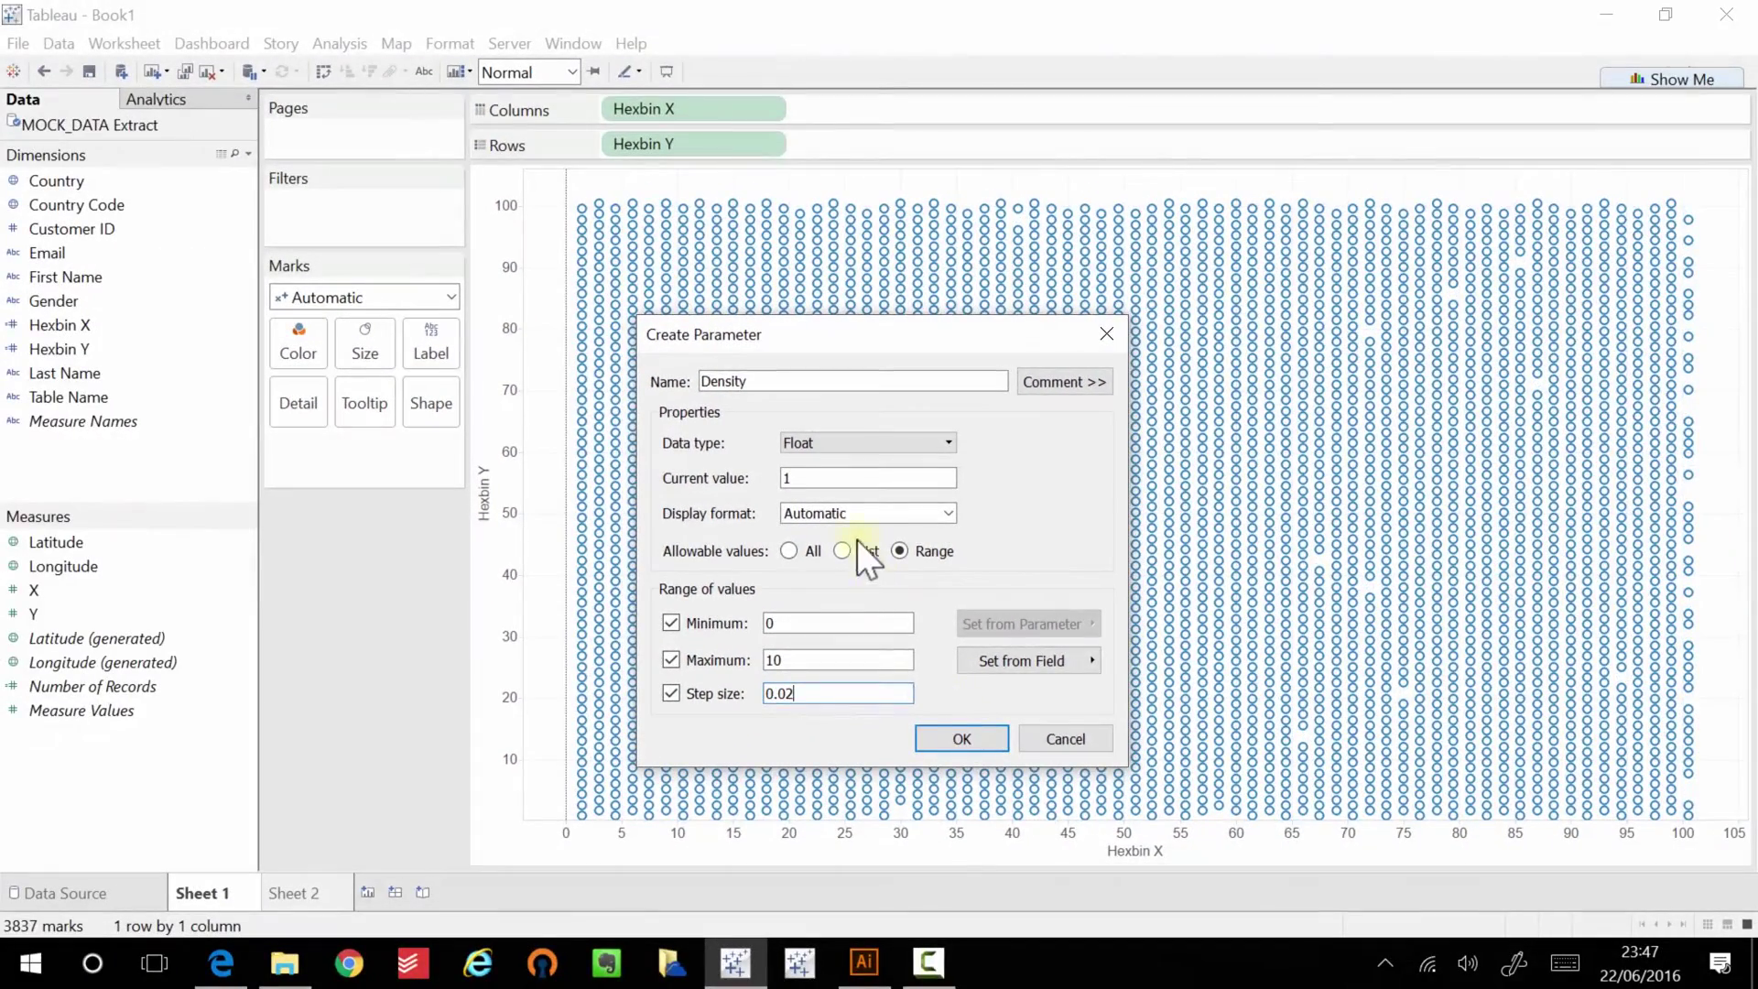
click(946, 740)
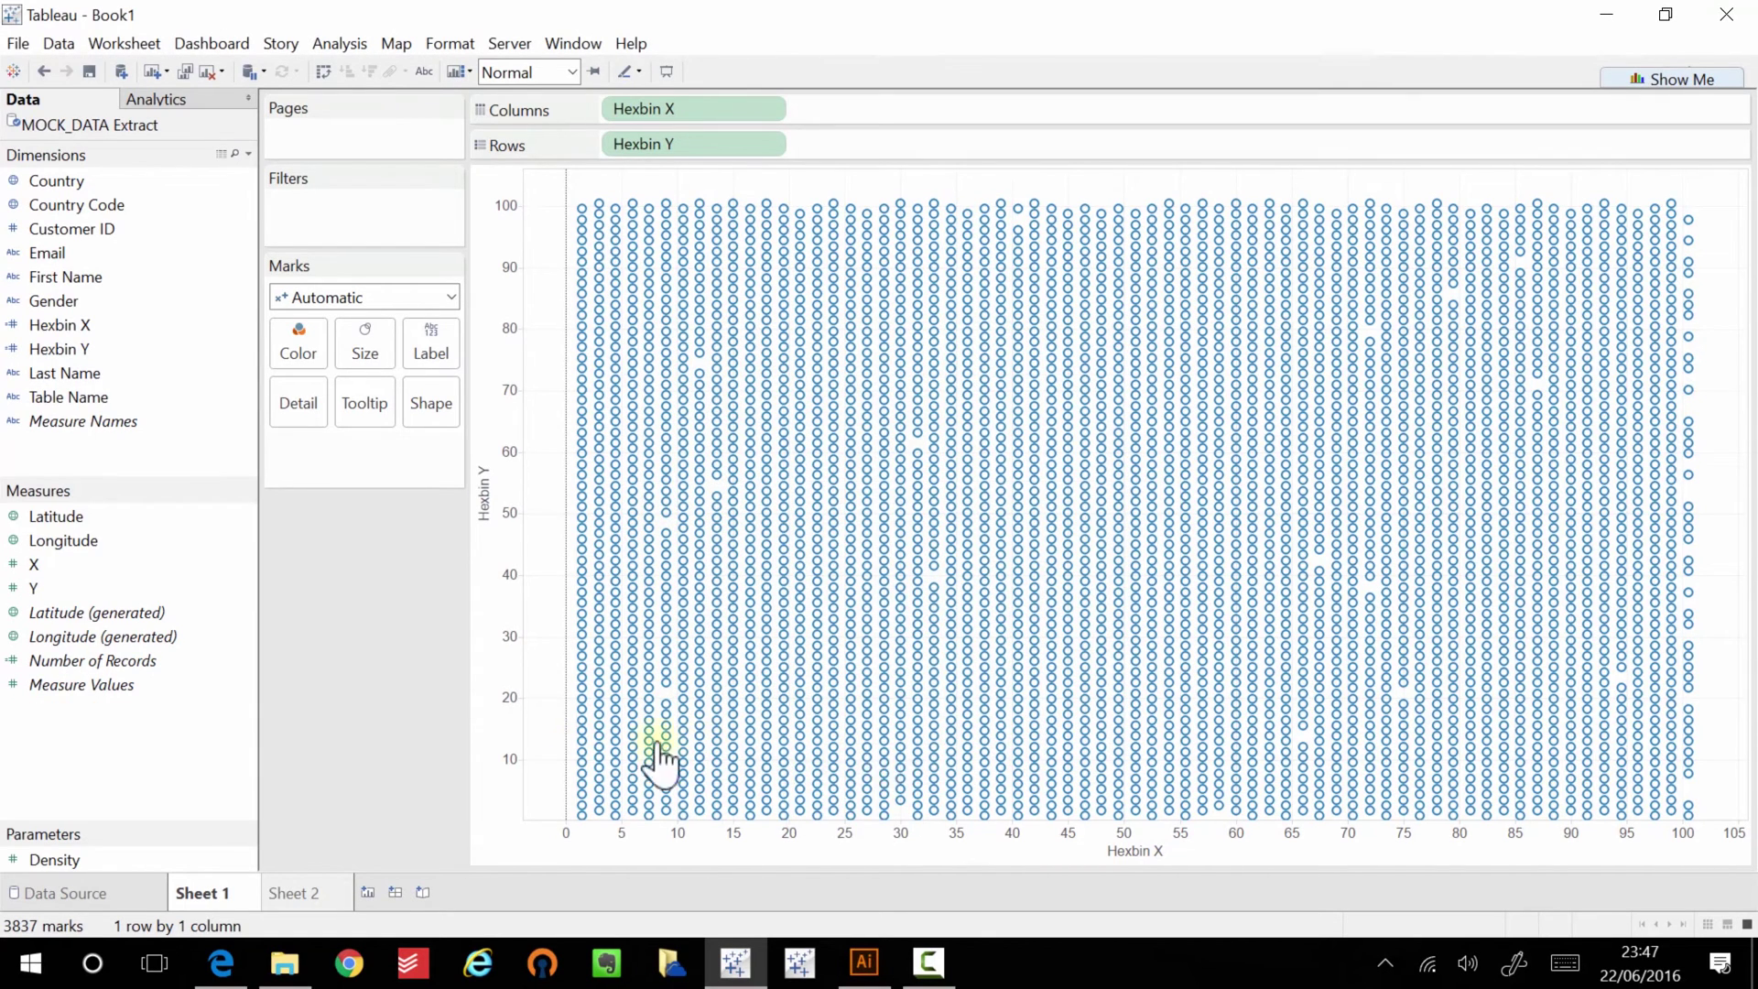
right_click(125, 858)
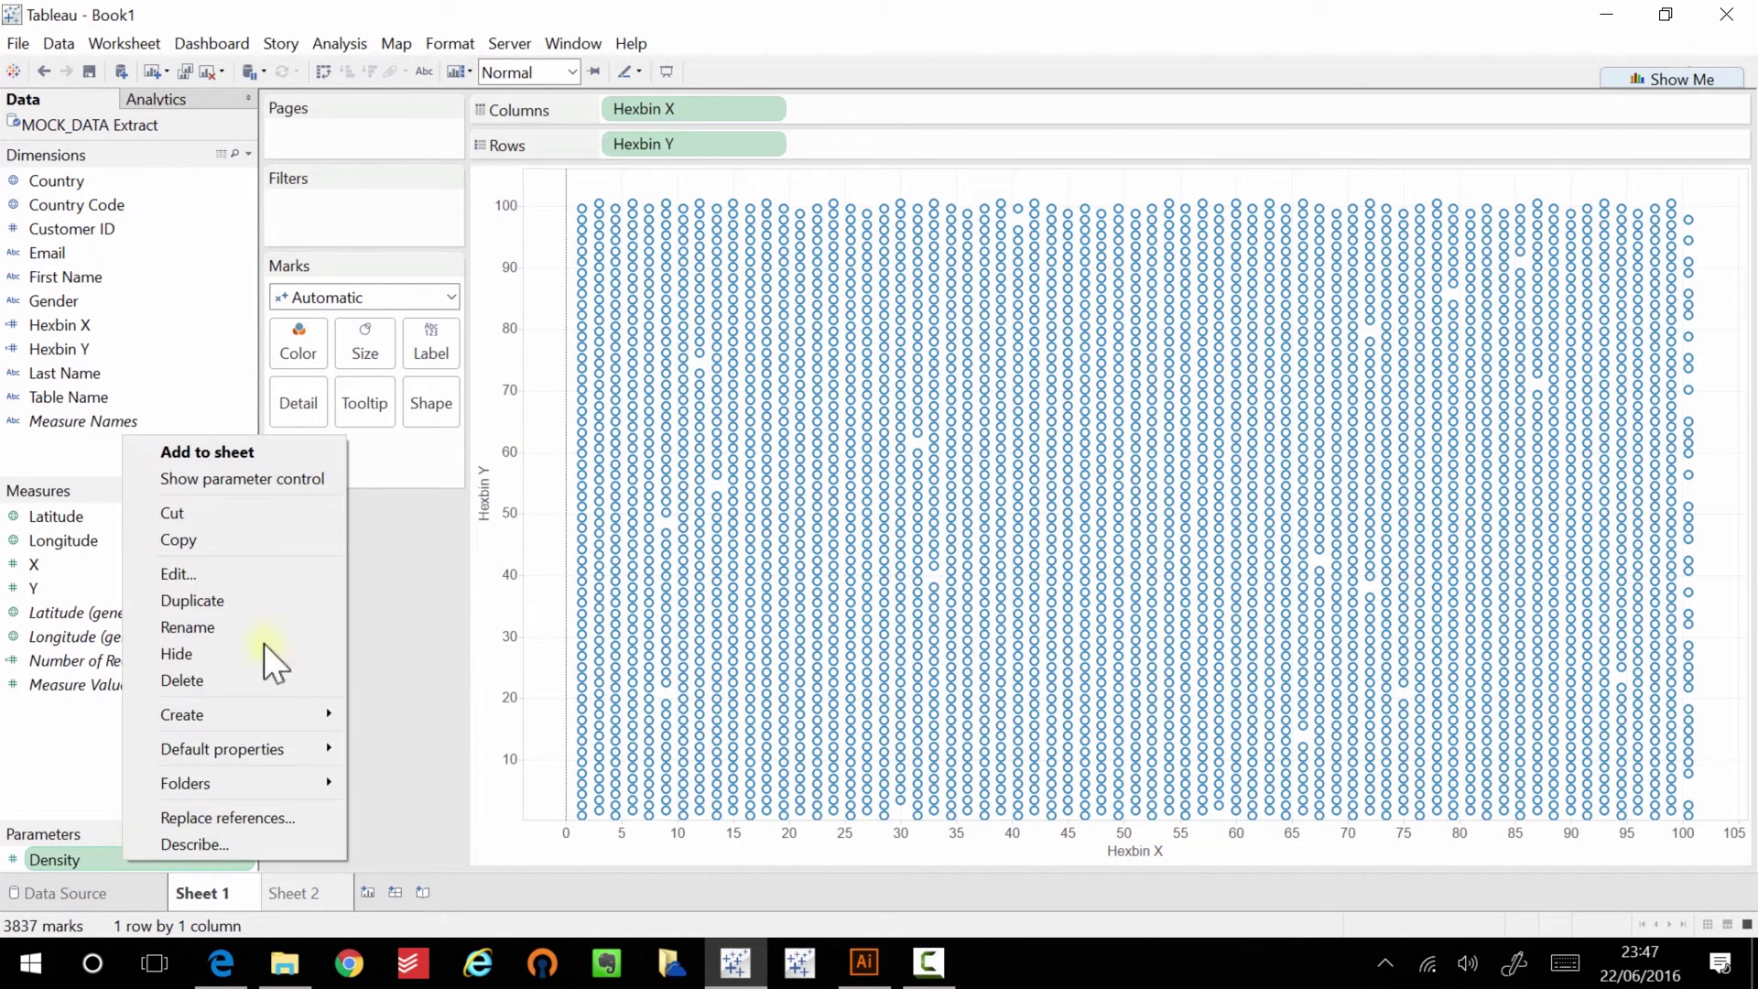
click(220, 477)
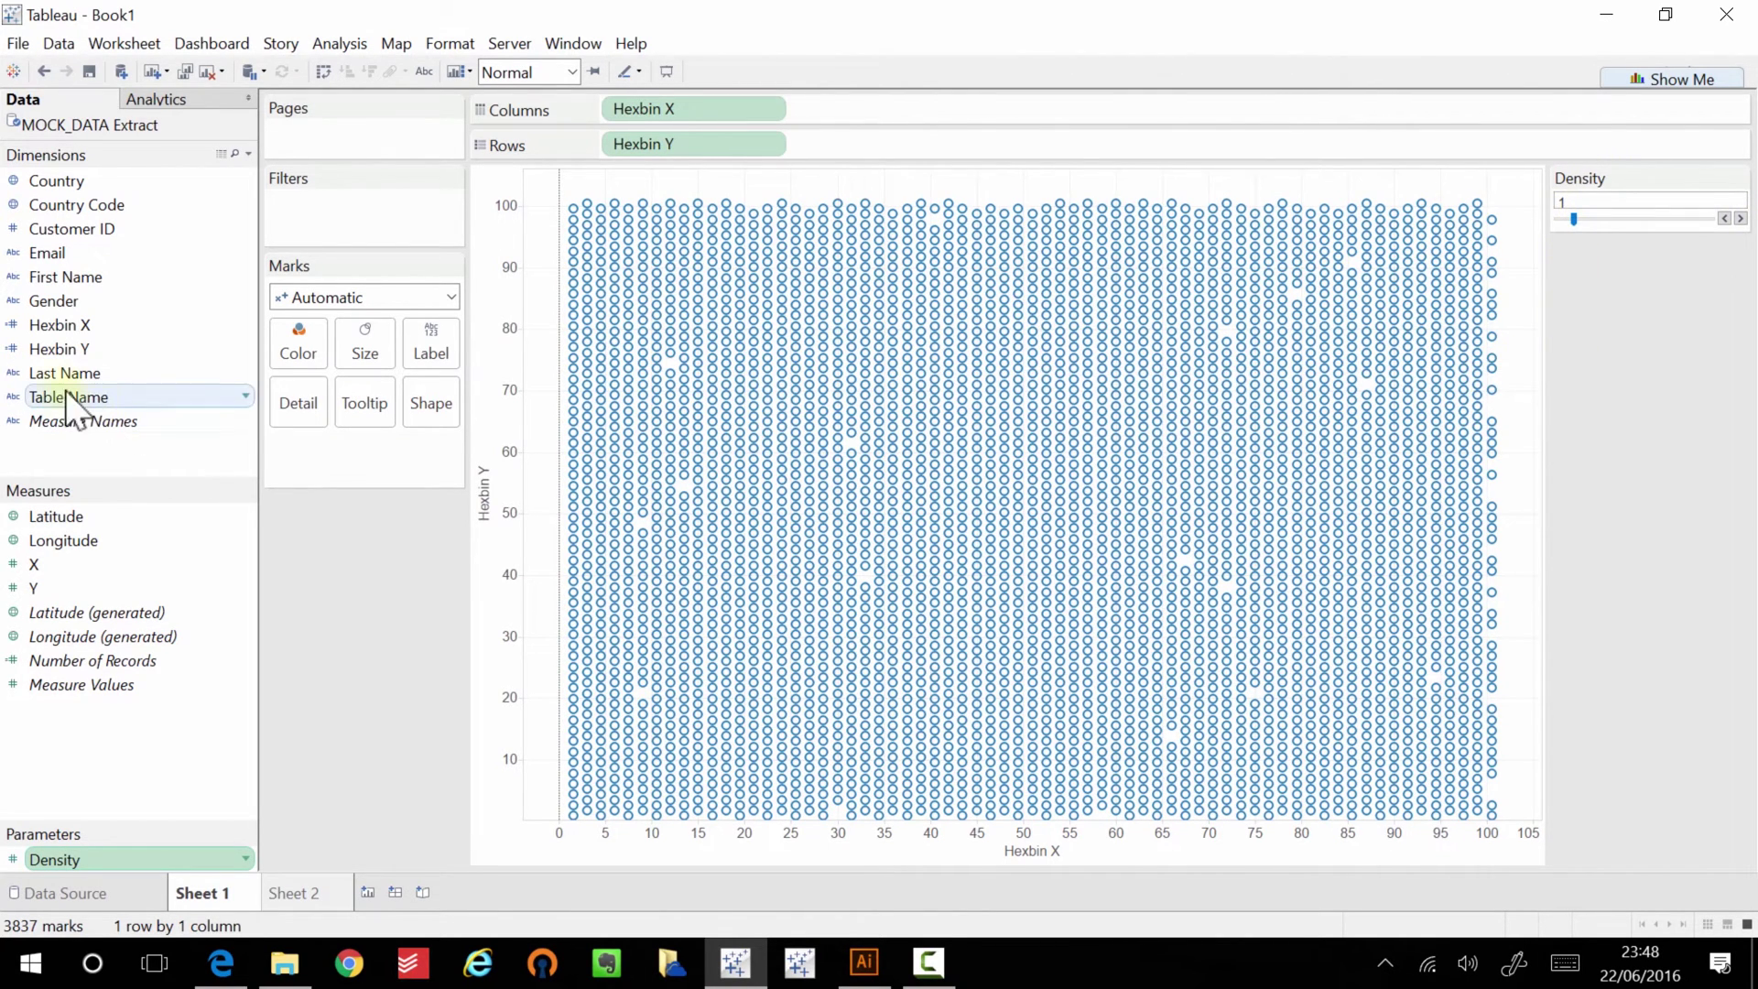
Edit Hexbin X so its arguments become [X]*[Density] and [Y]*[Density].
right_click(75, 329)
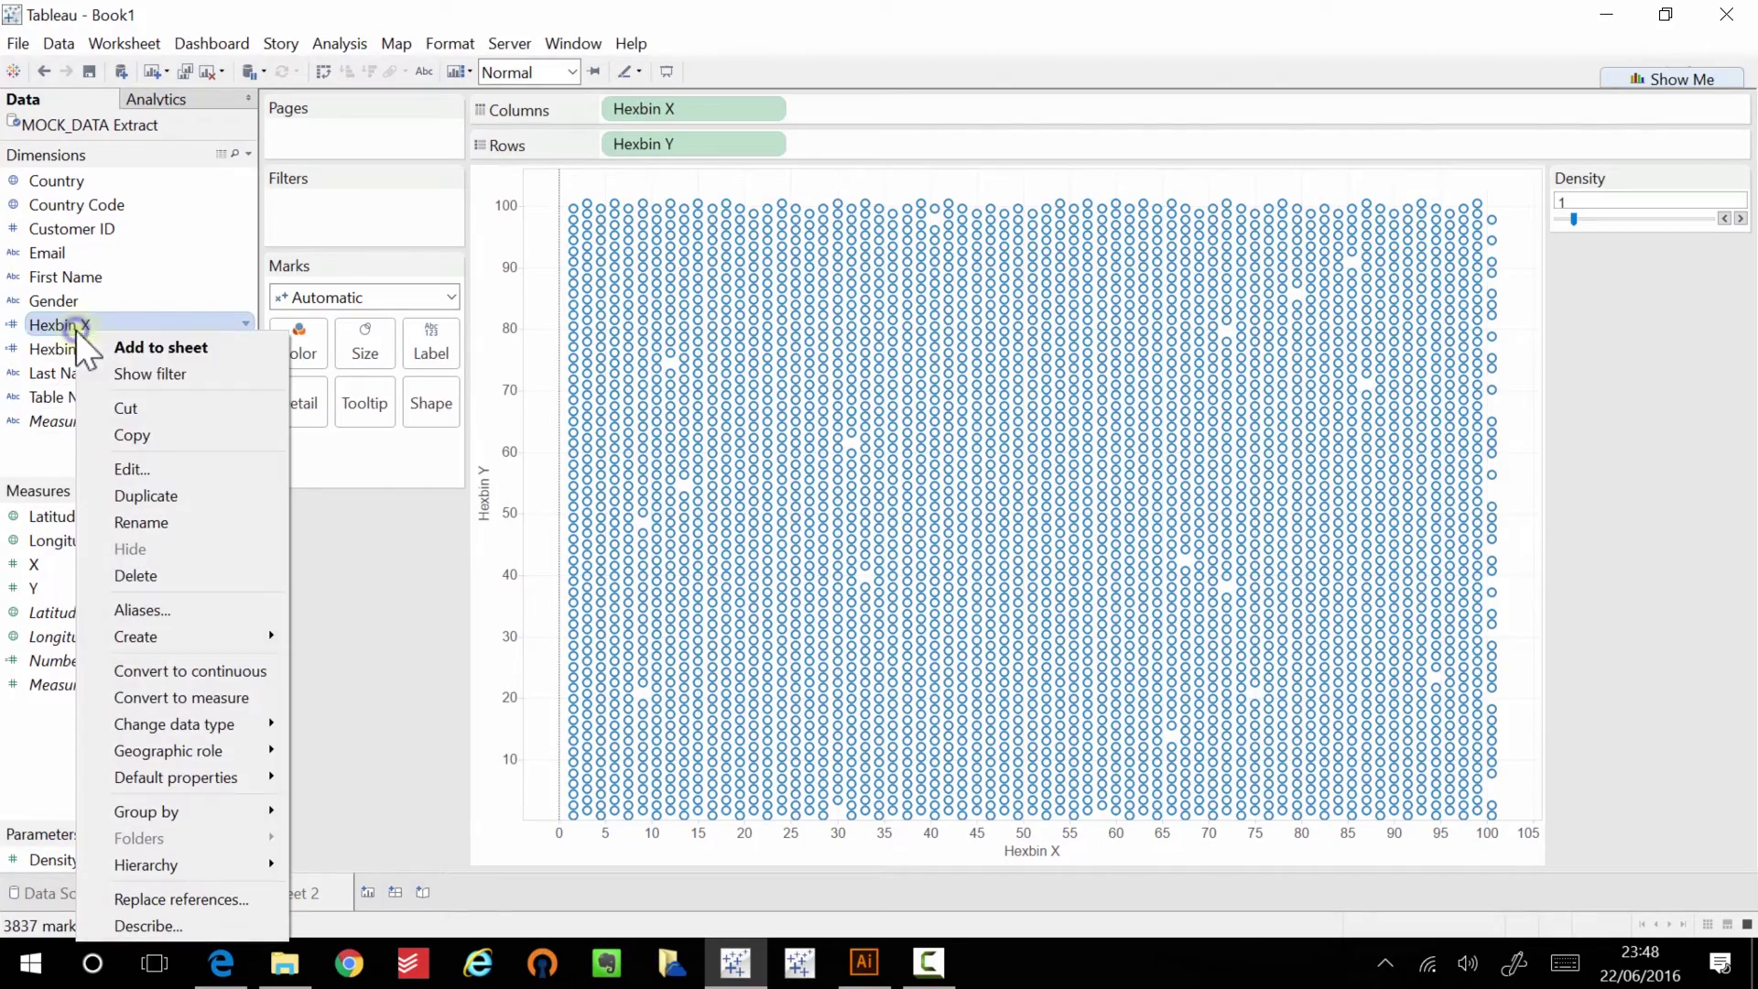
click(169, 469)
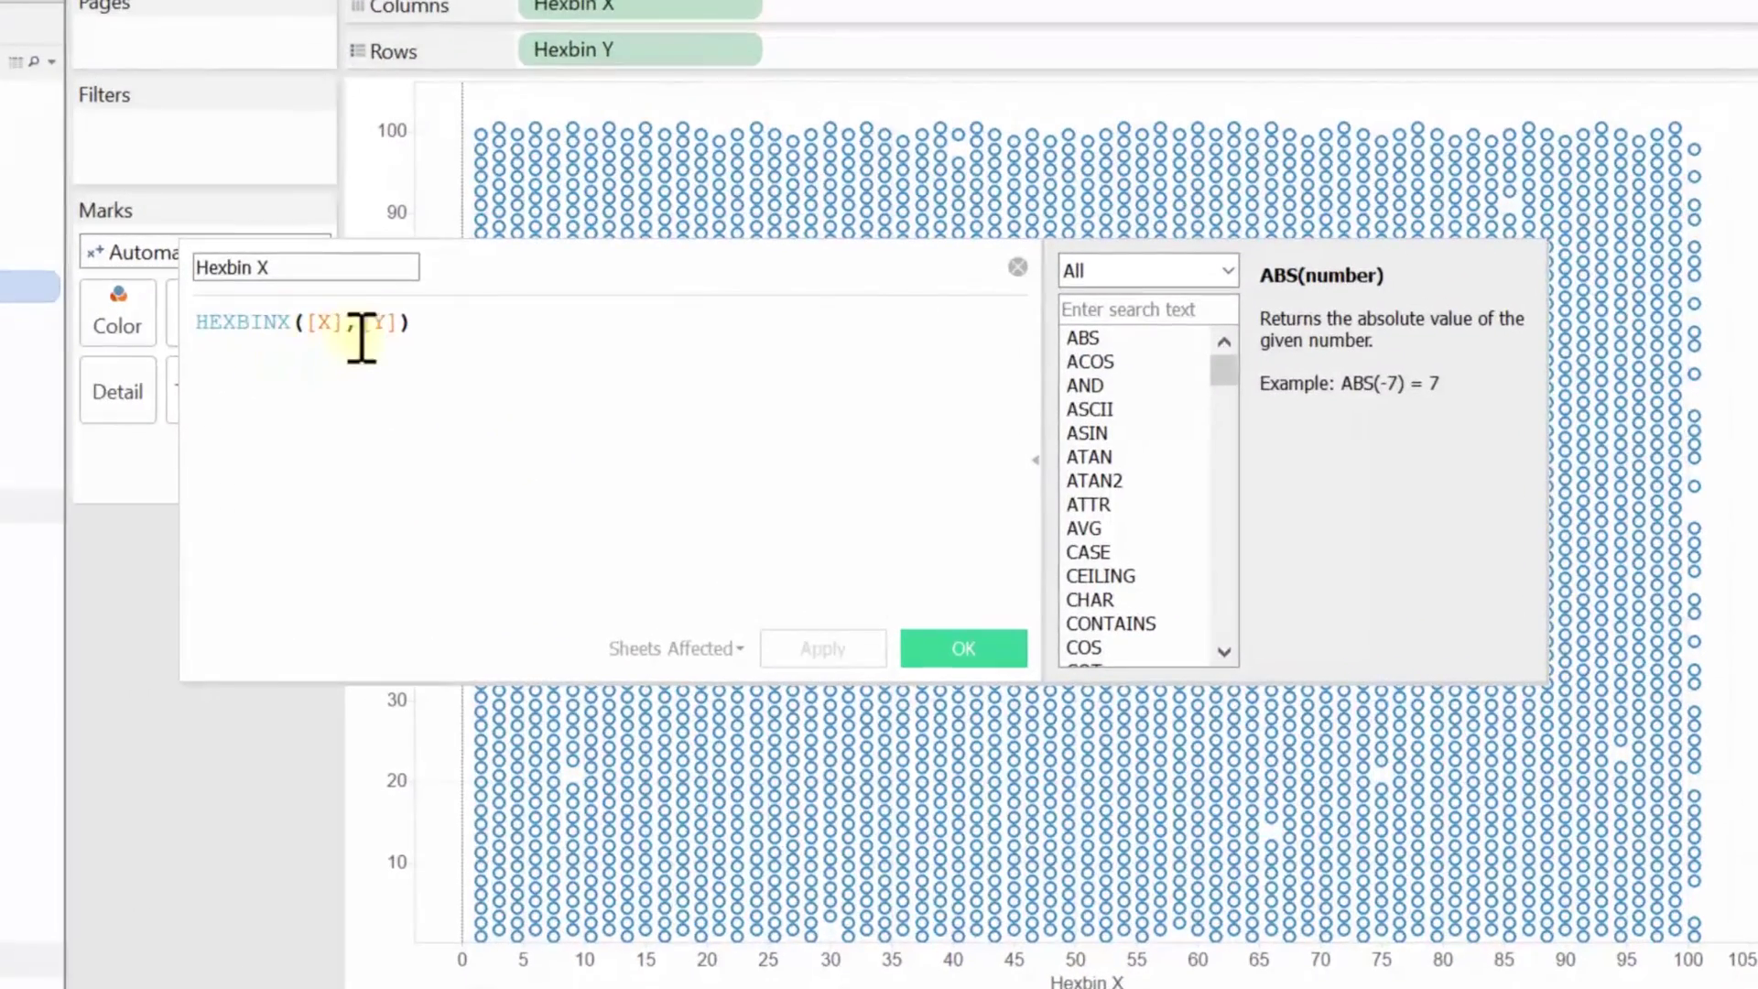
click(348, 323)
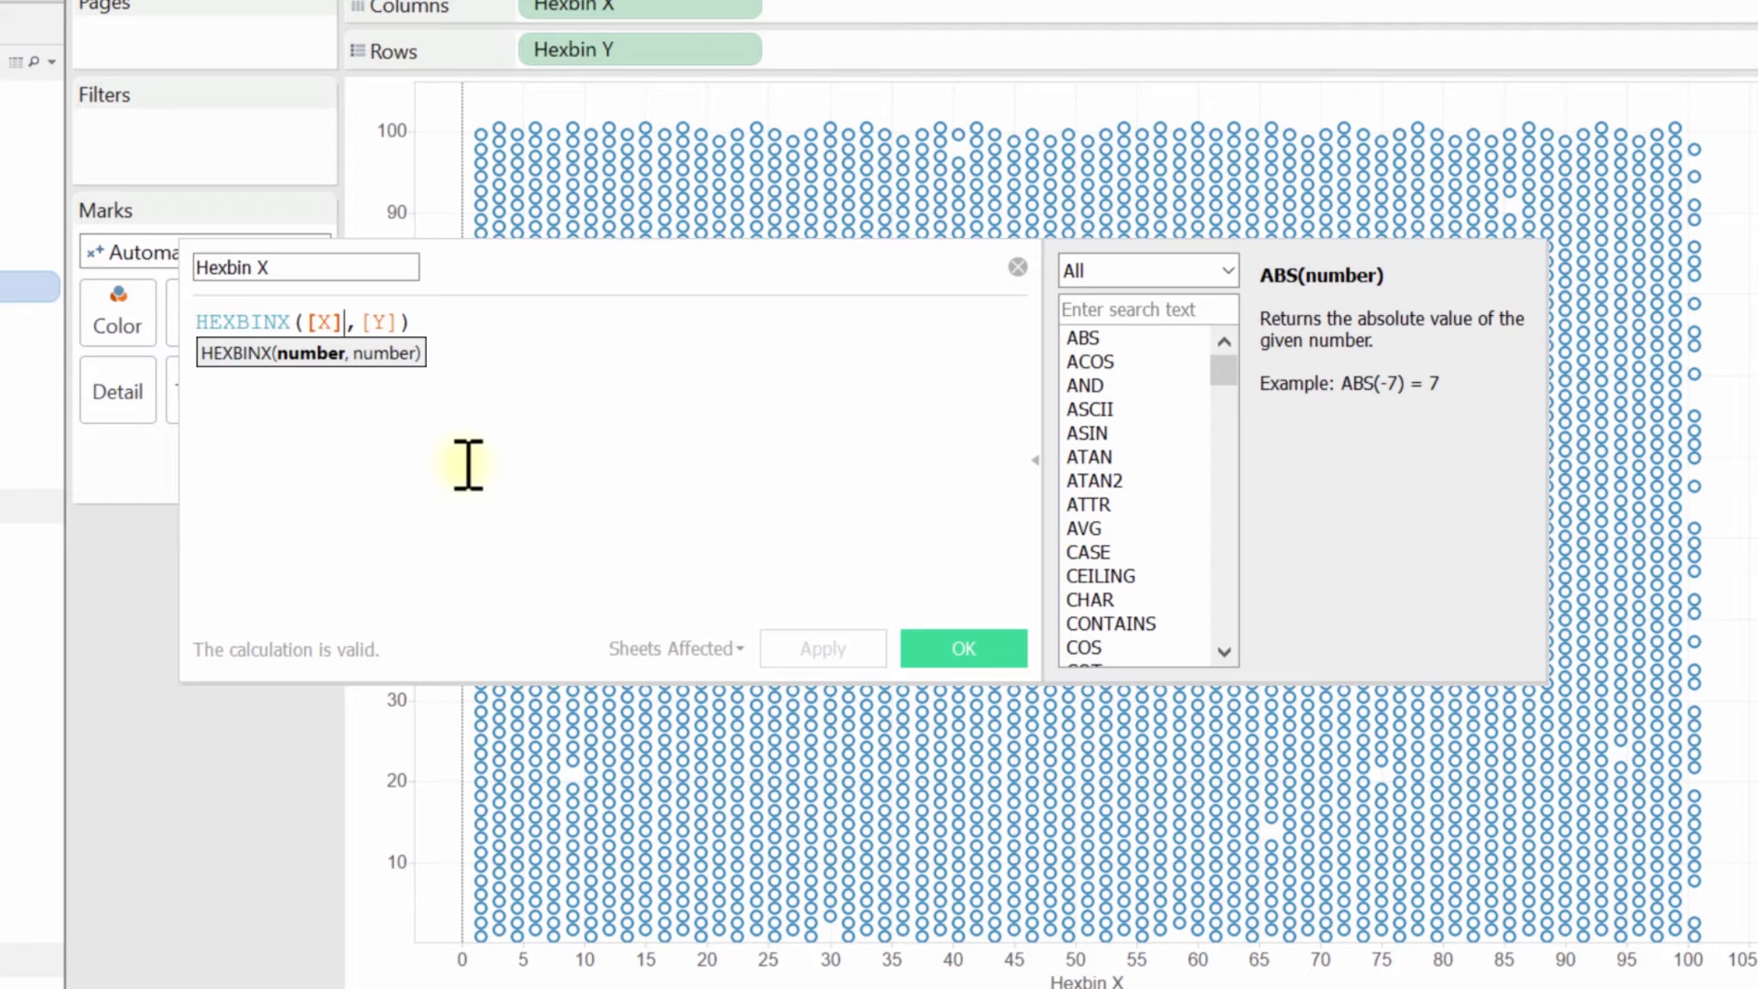
text(*)
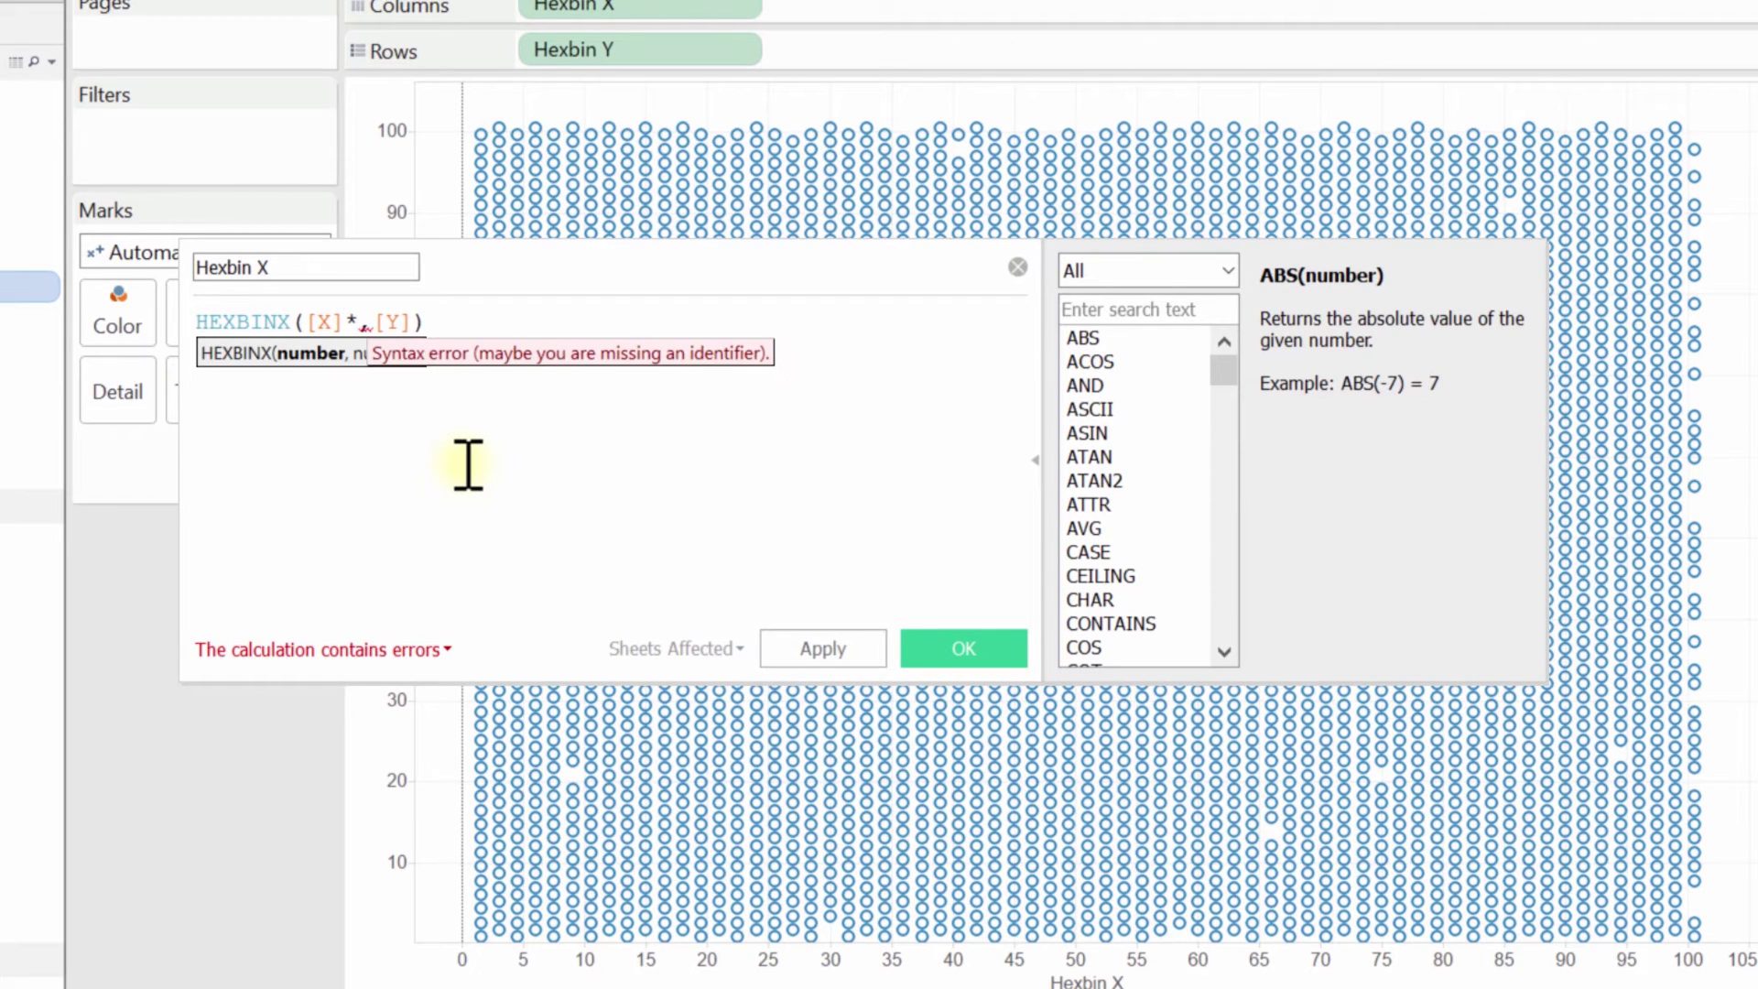
text(de)
key(Down)
key(Return)
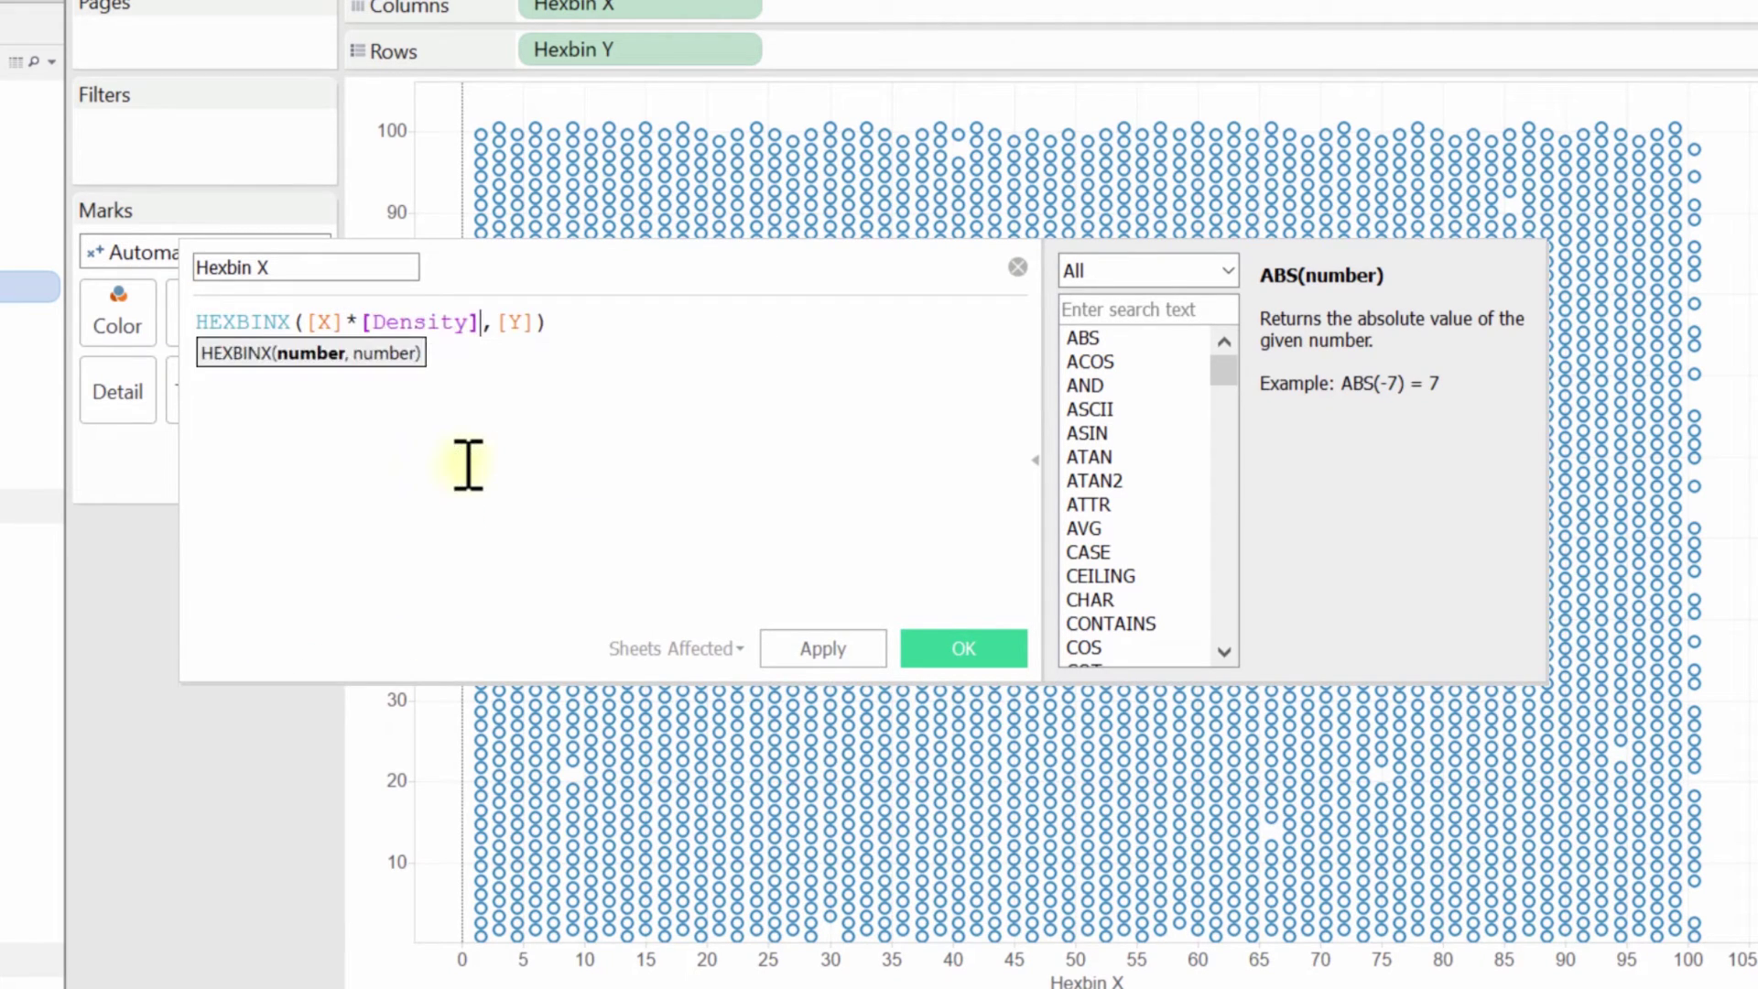
click(543, 327)
text(*)
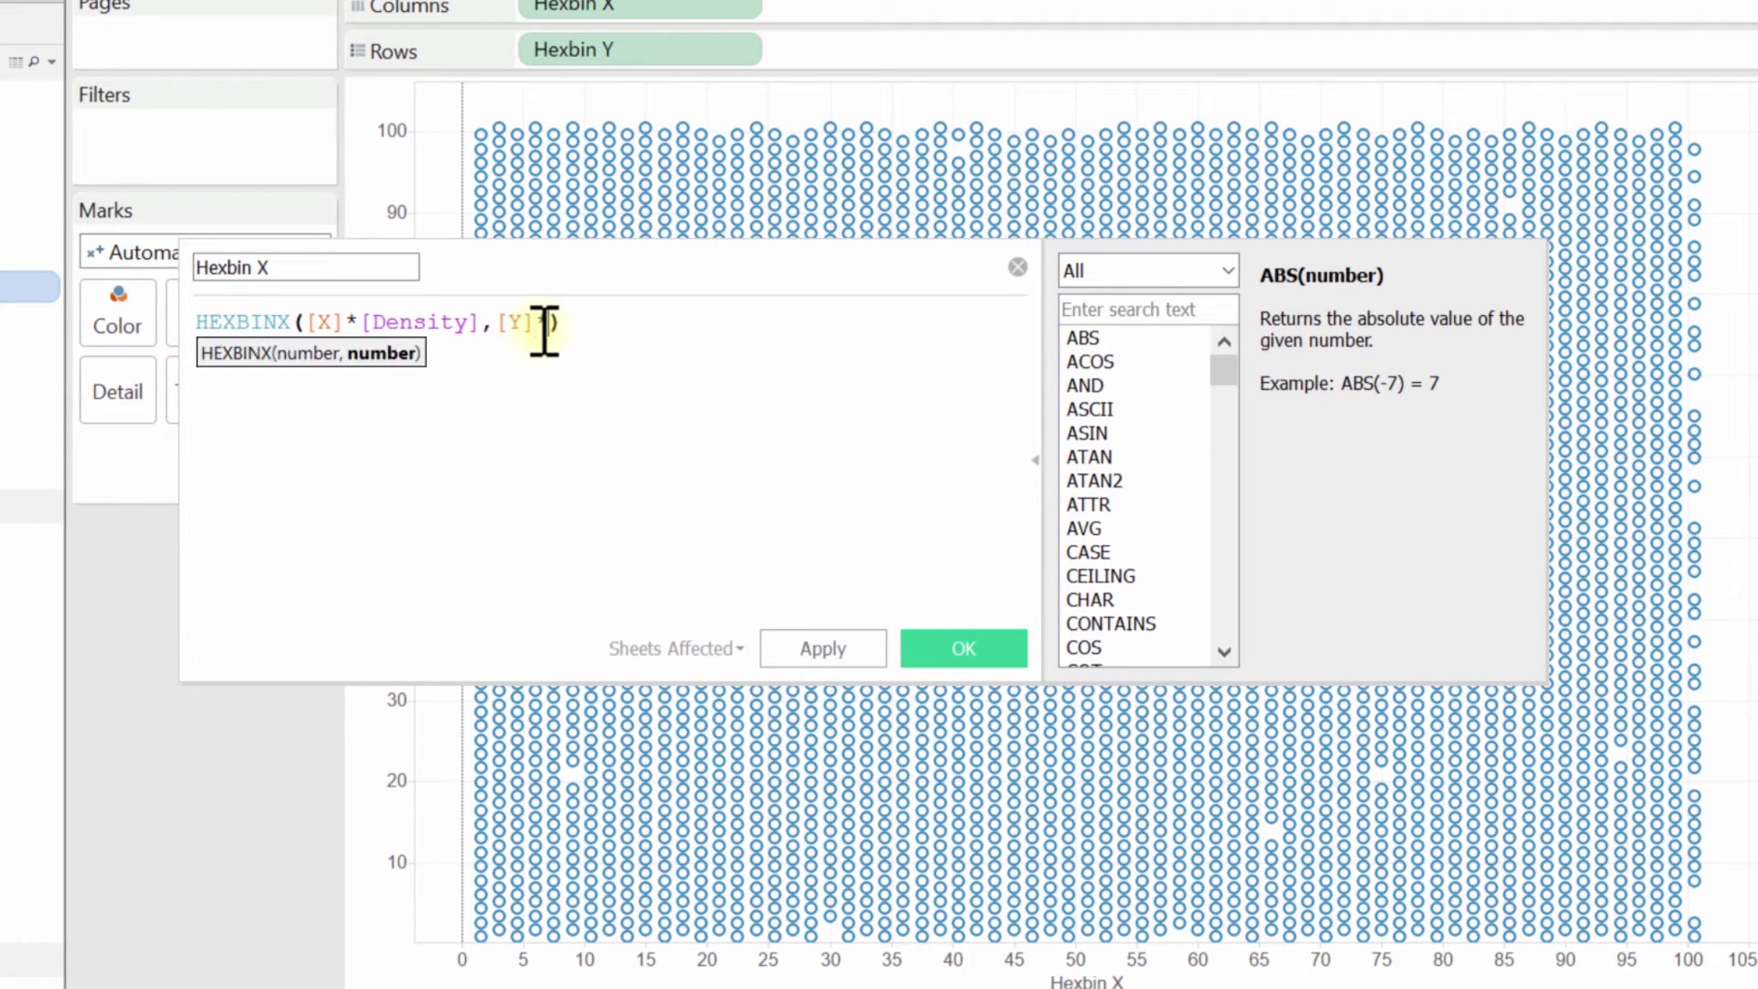
text(den)
key(Return)
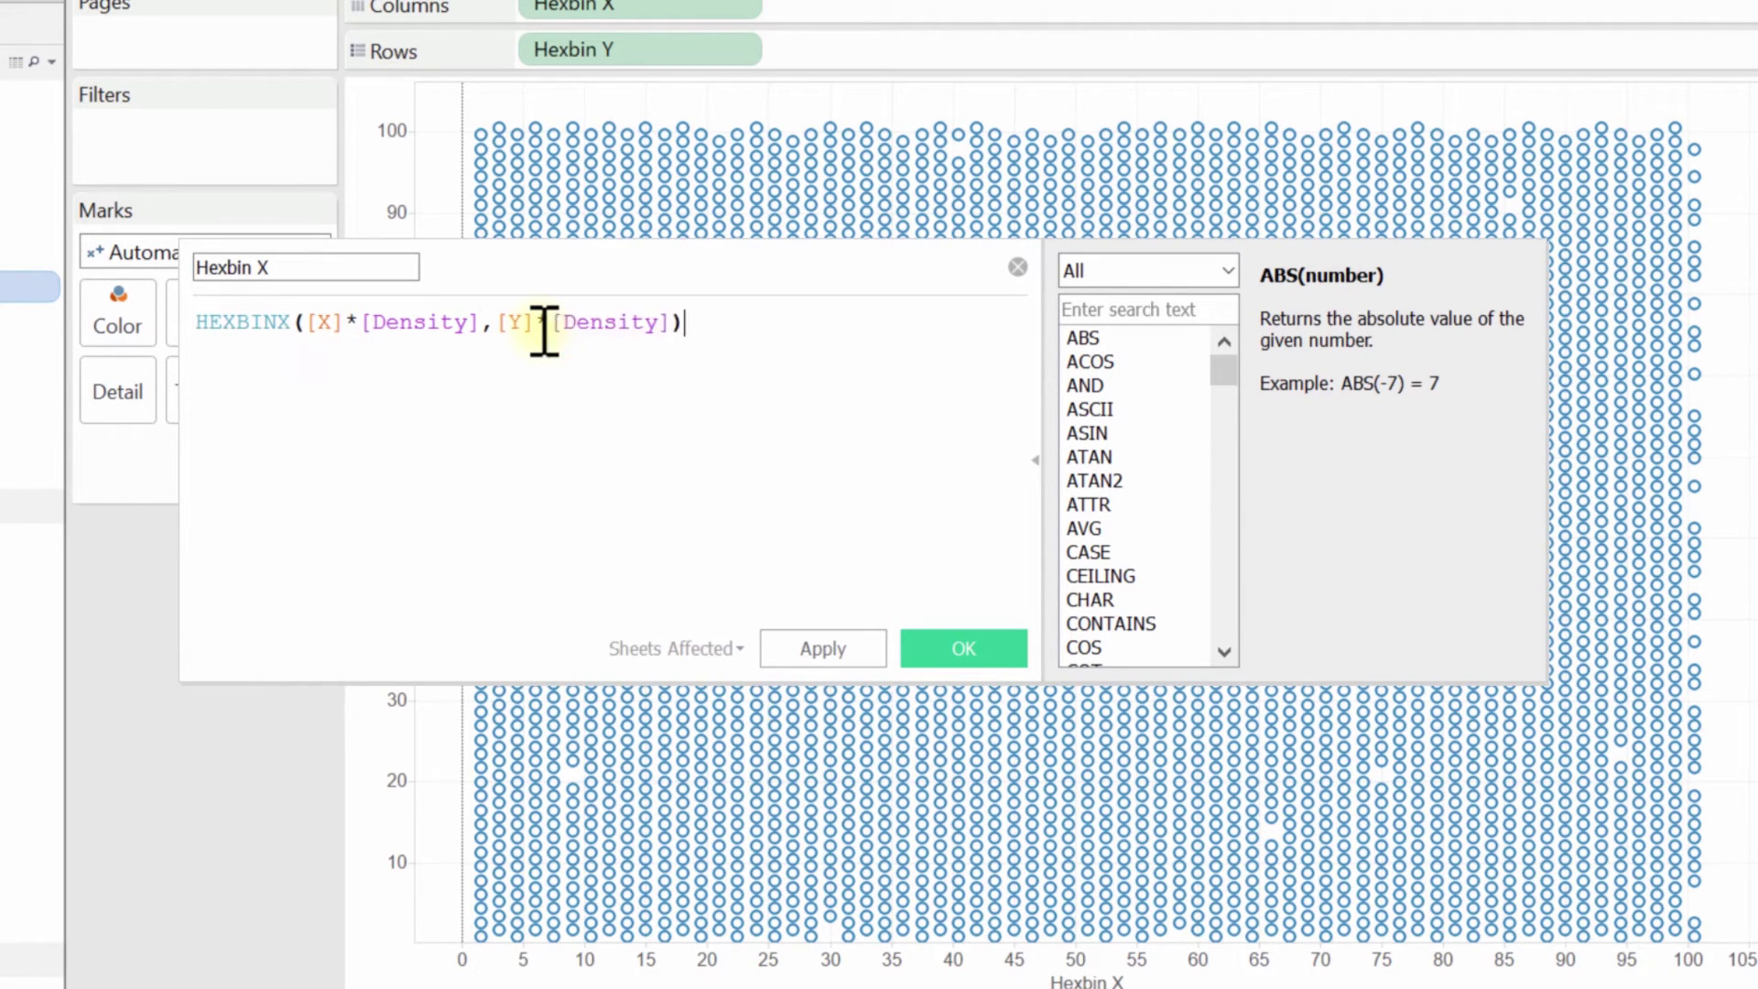
Divide Hexbin X by [Density], copy the scaled arguments, and save the calculation.
click(730, 326)
text(/)
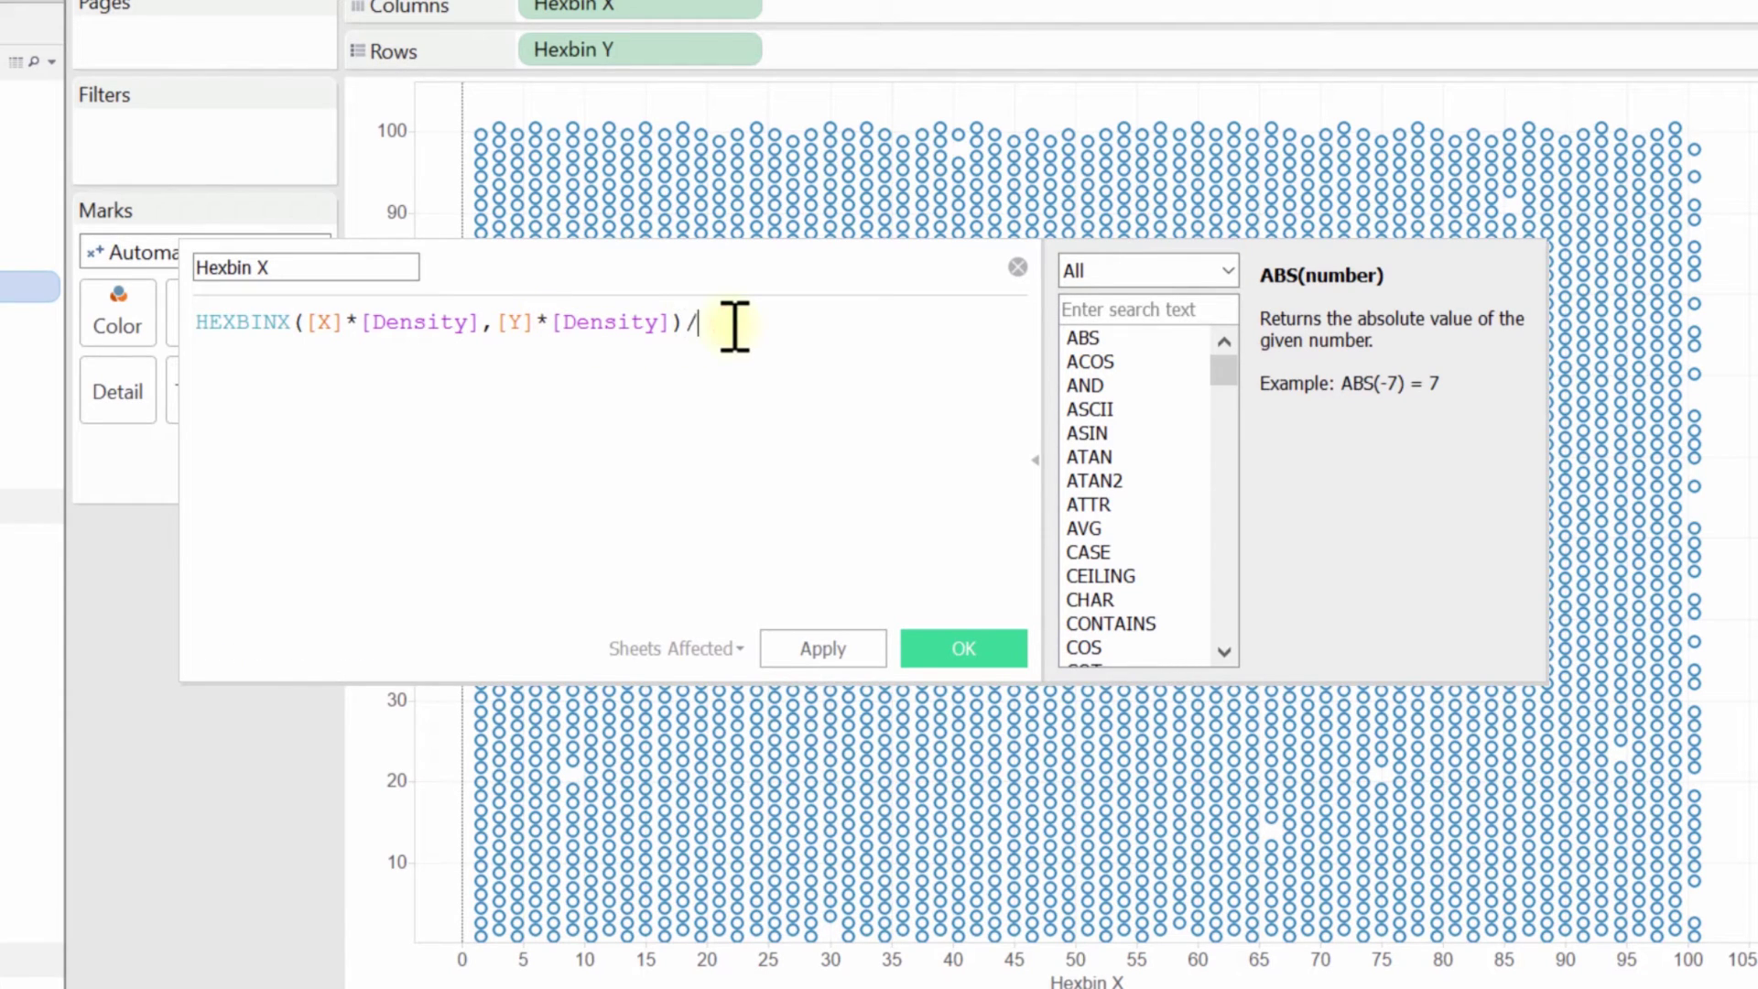
text(den)
key(Return)
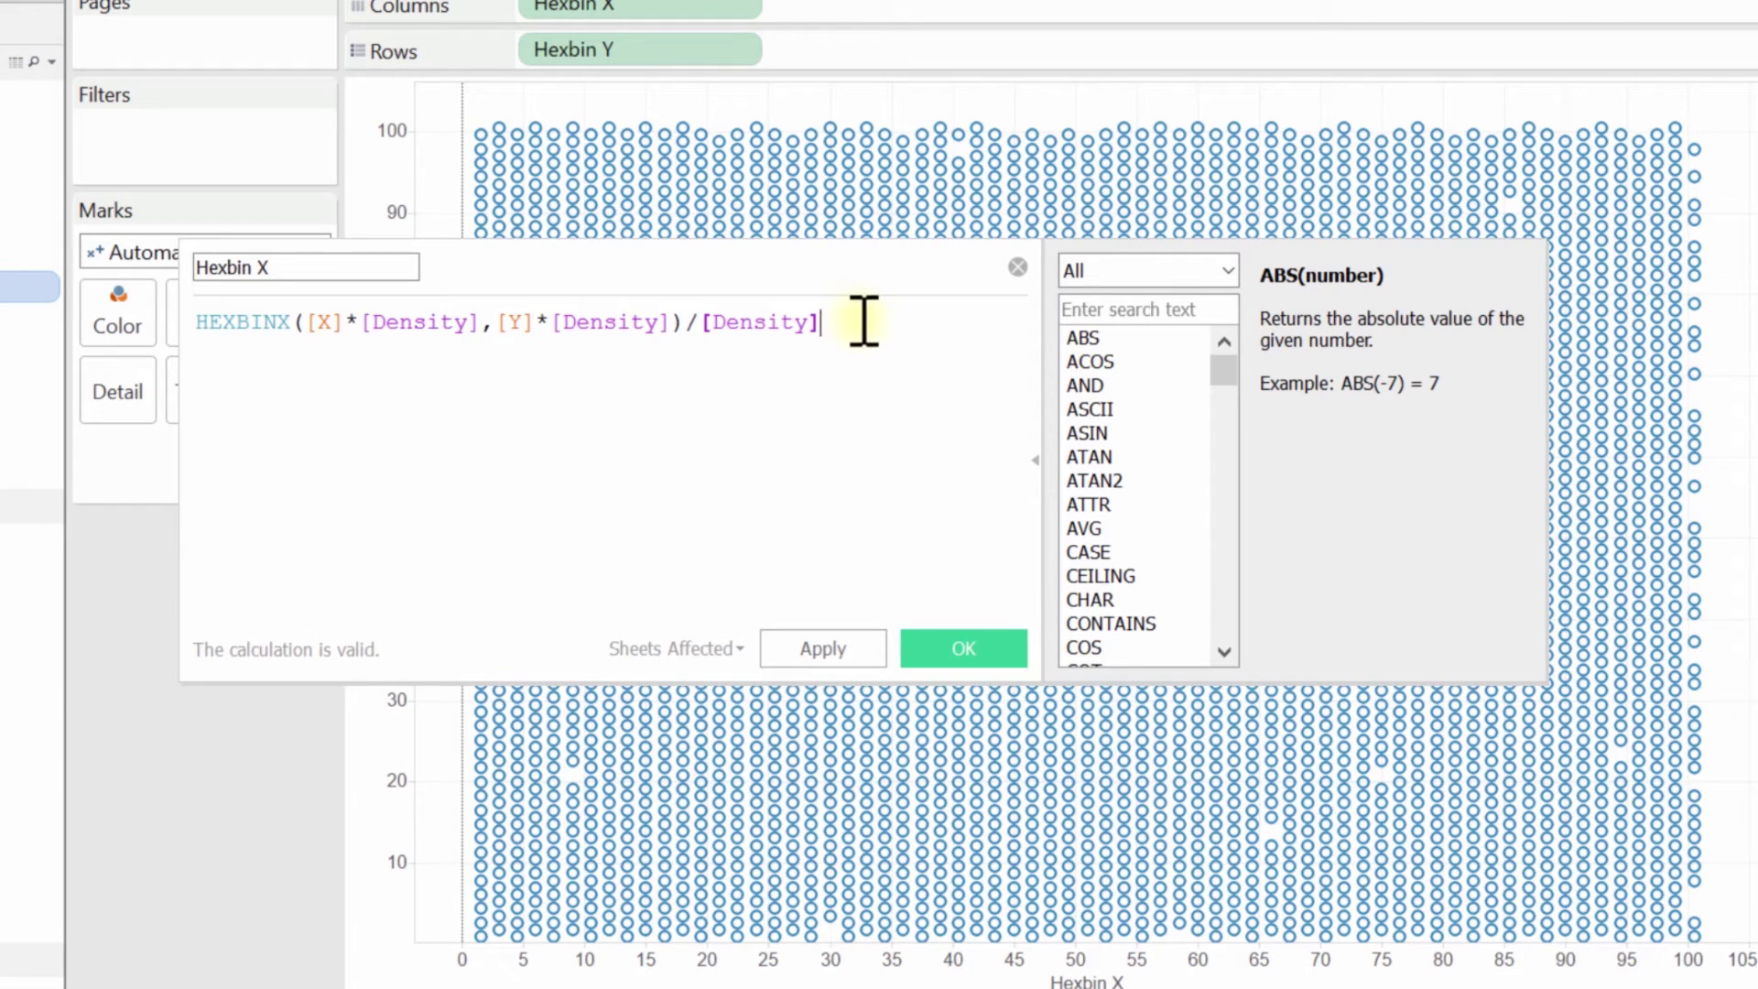
drag(859, 321, 316, 321)
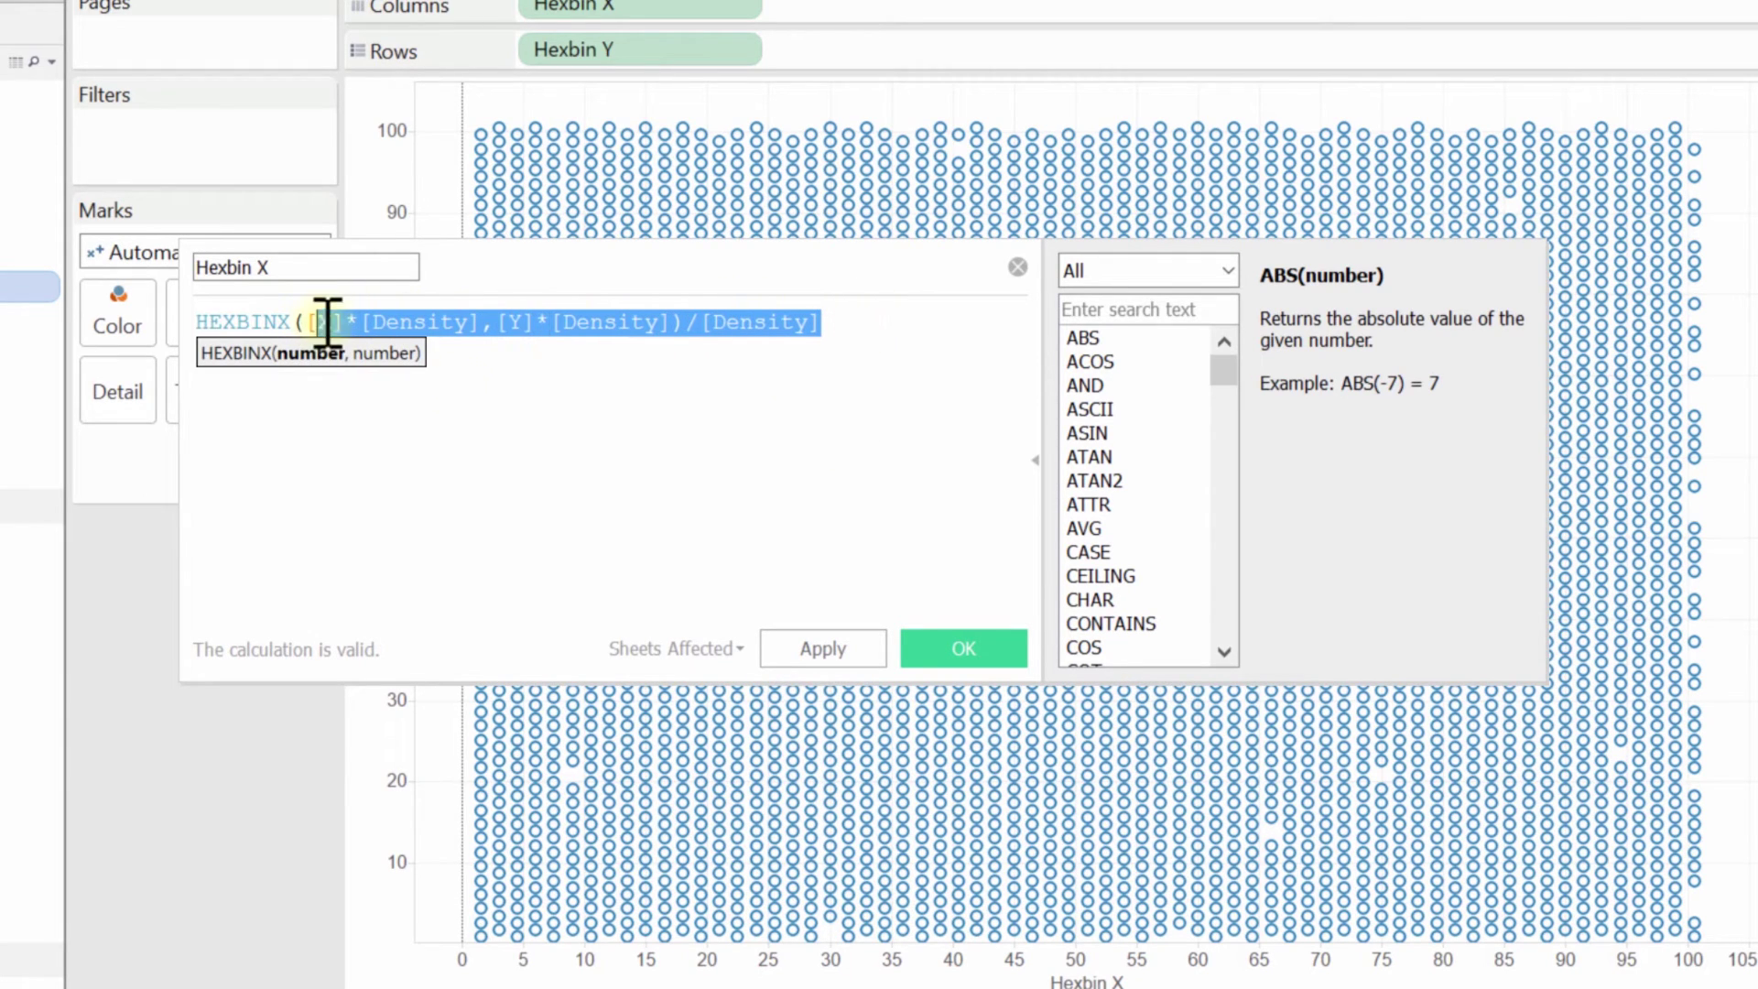
click(847, 378)
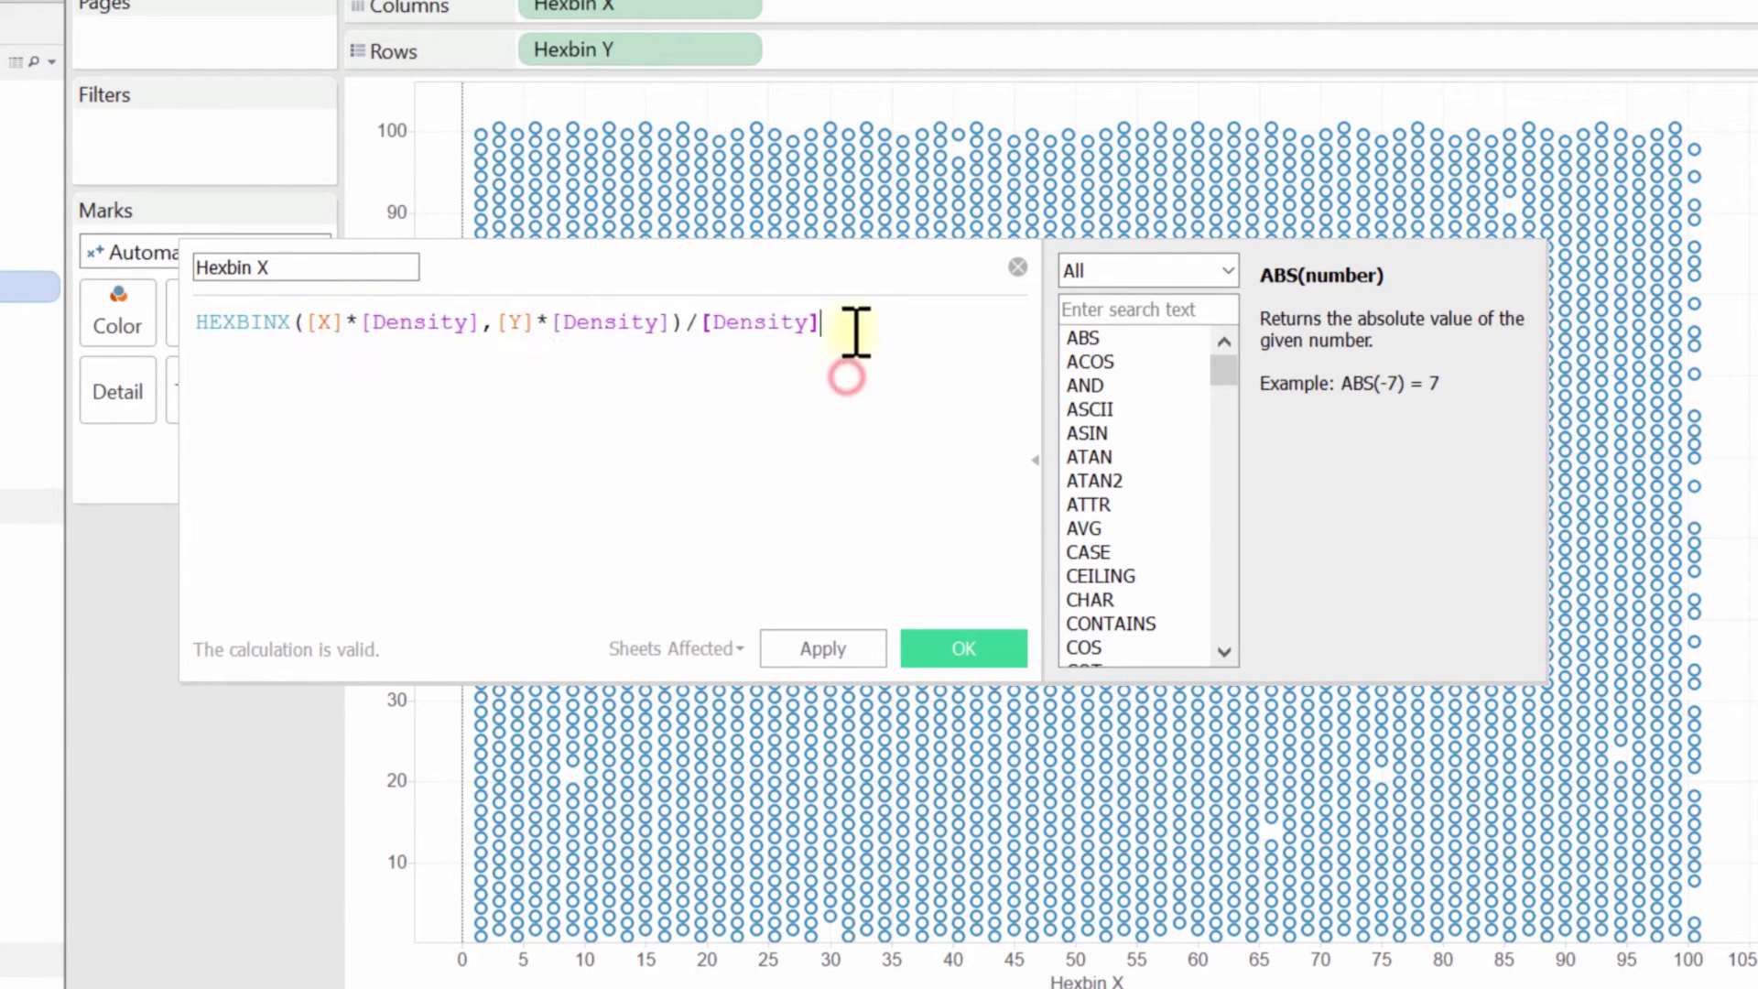
drag(846, 324, 314, 313)
key(ctrl+c)
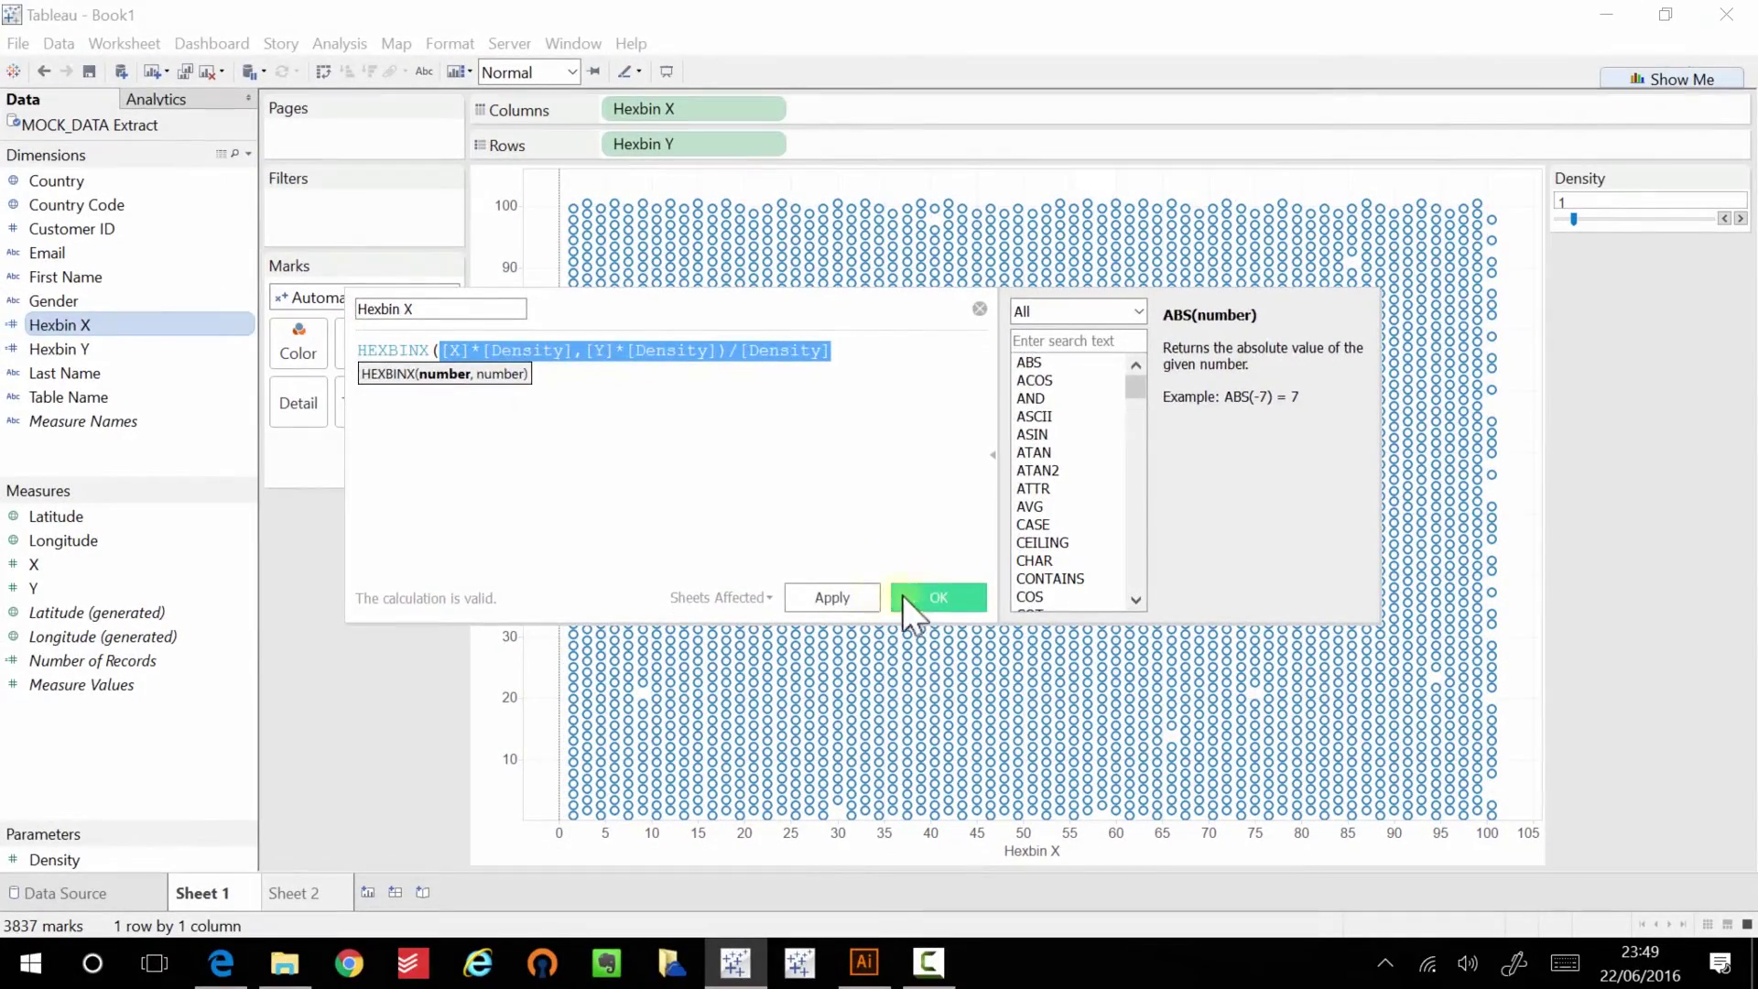
click(943, 631)
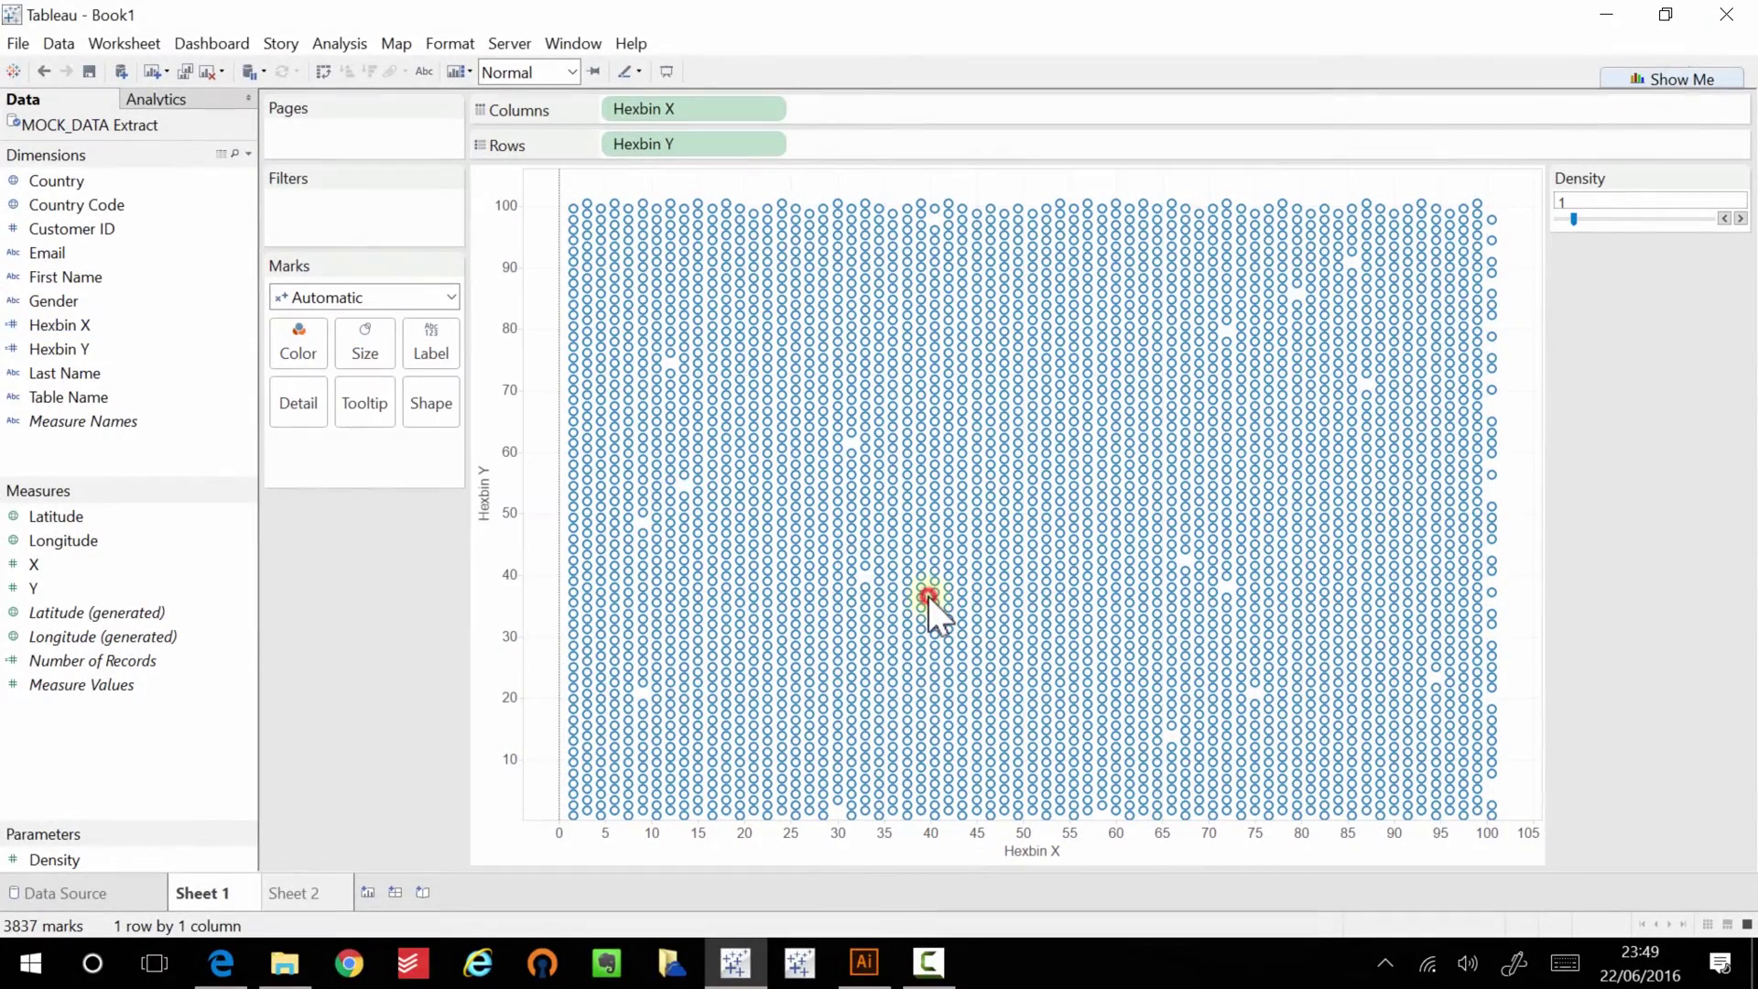
Paste the Density-scaled arguments into Hexbin Y, save it, and reopen Hexbin X to review.
right_click(94, 348)
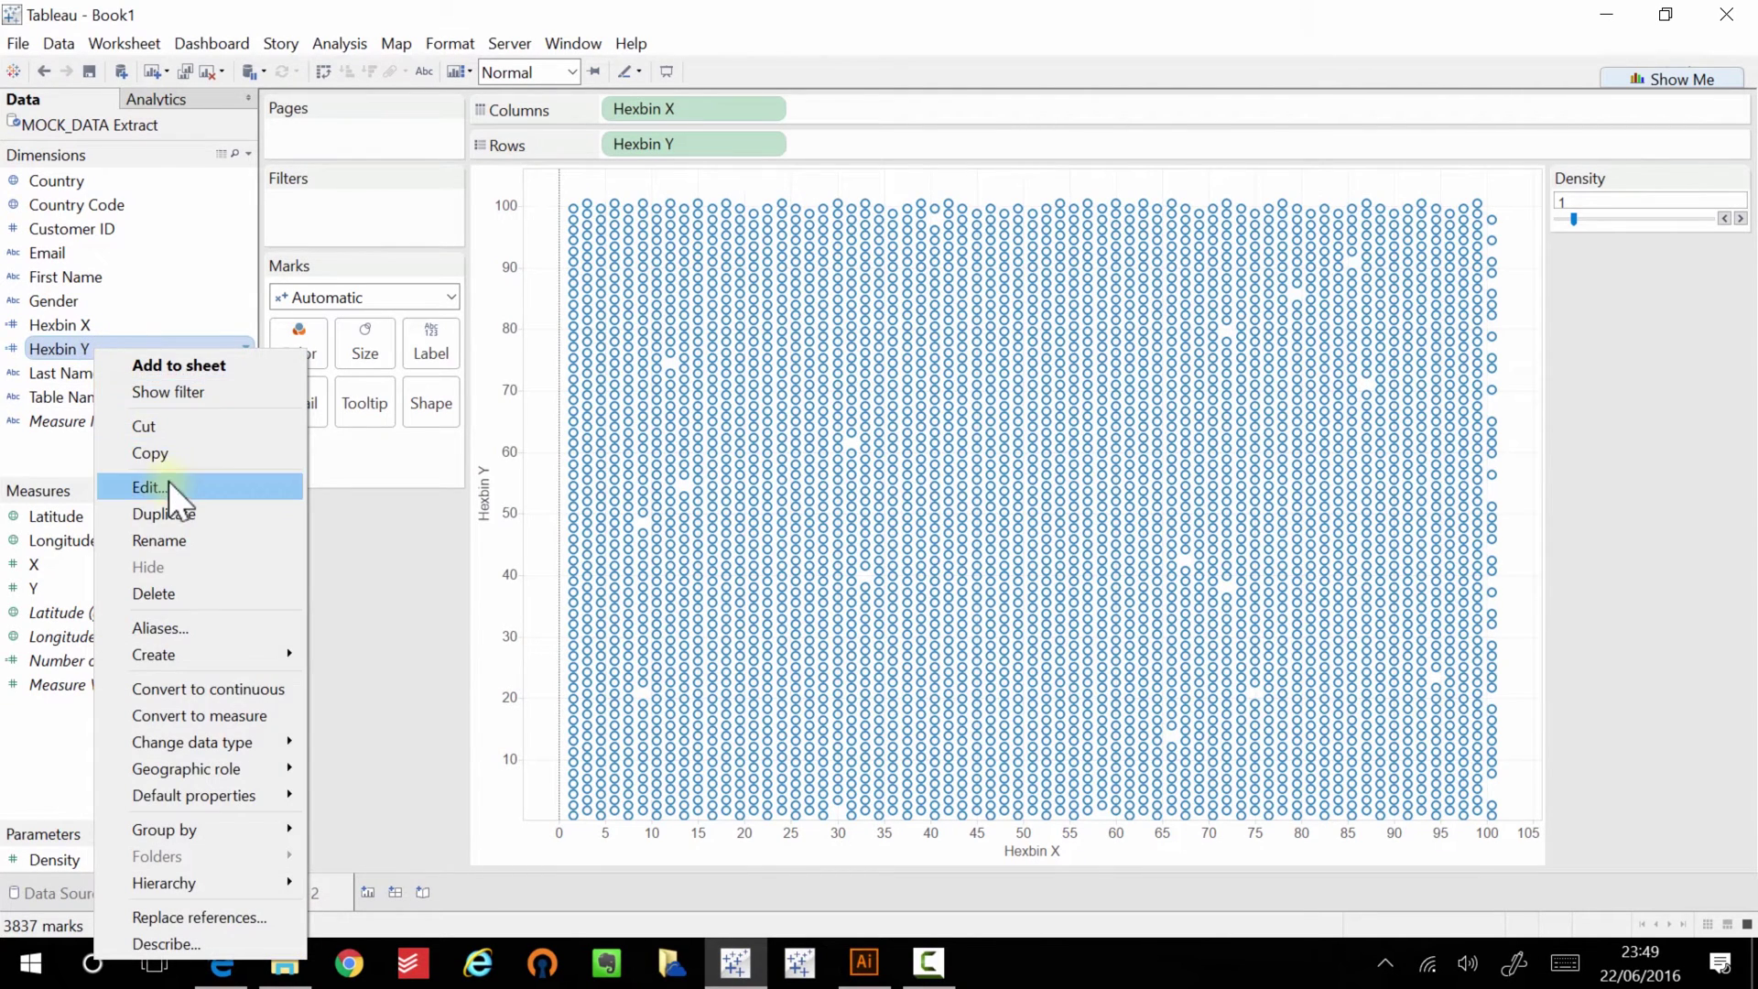
click(168, 483)
drag(578, 350, 441, 349)
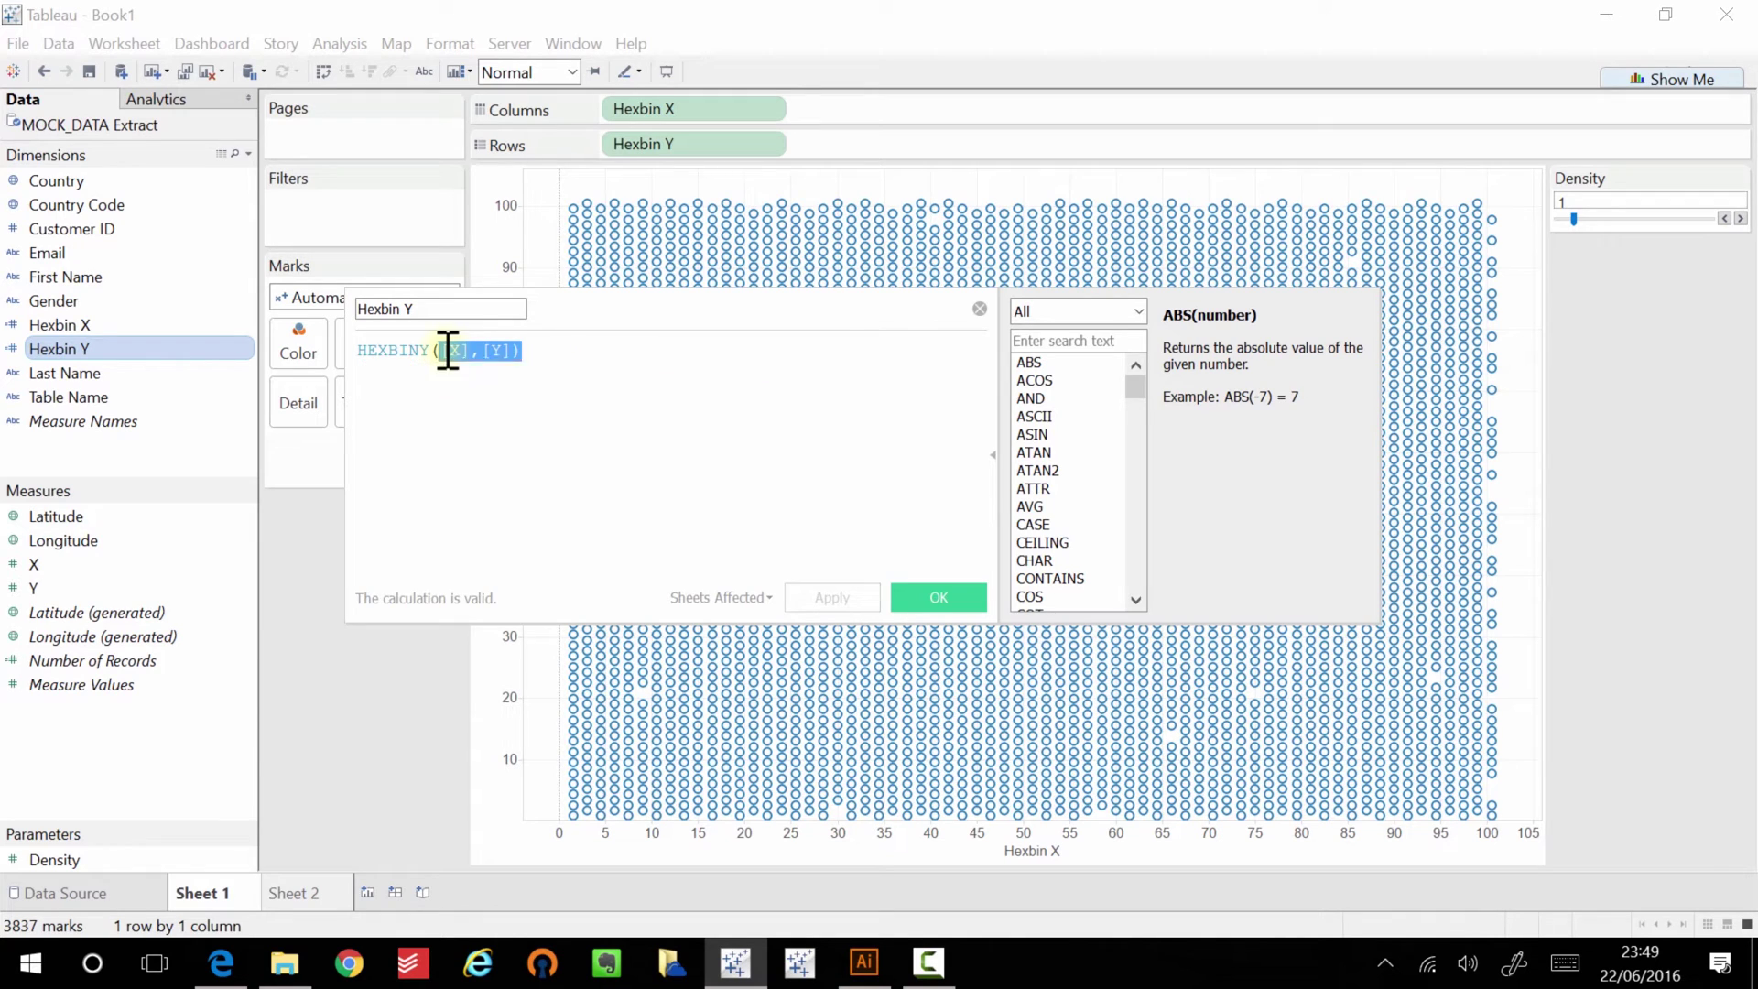
key(ctrl+v)
click(866, 597)
click(927, 595)
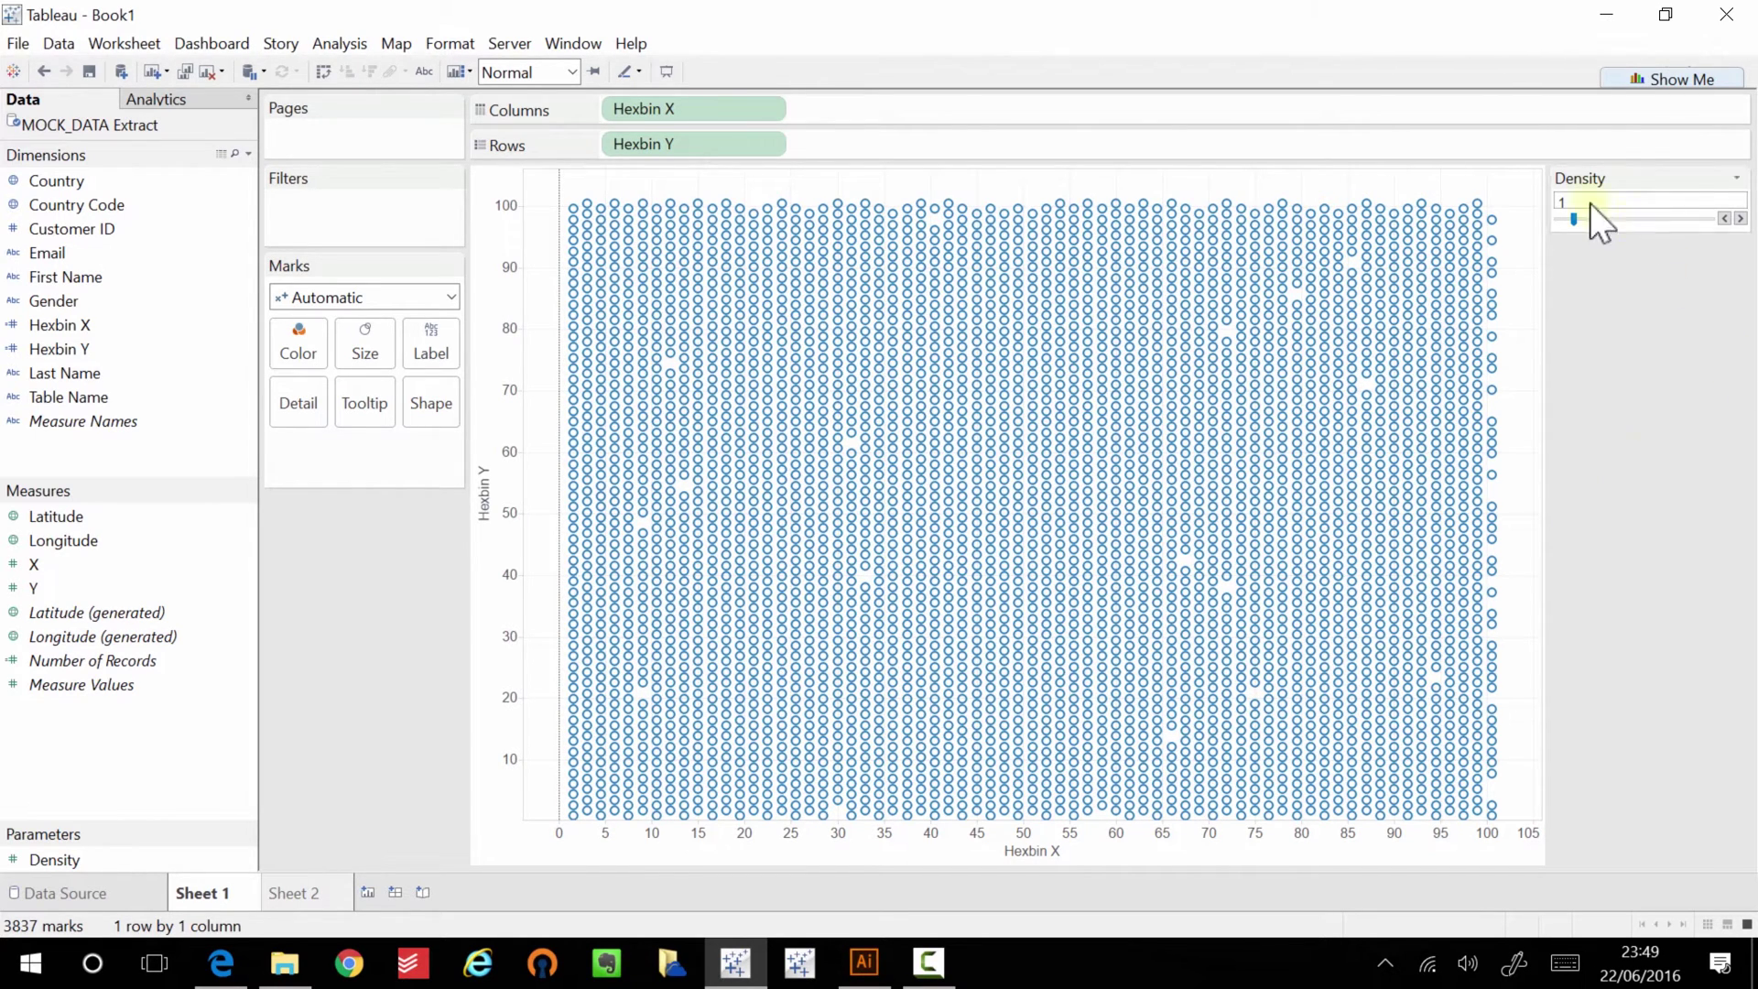
right_click(124, 327)
click(200, 470)
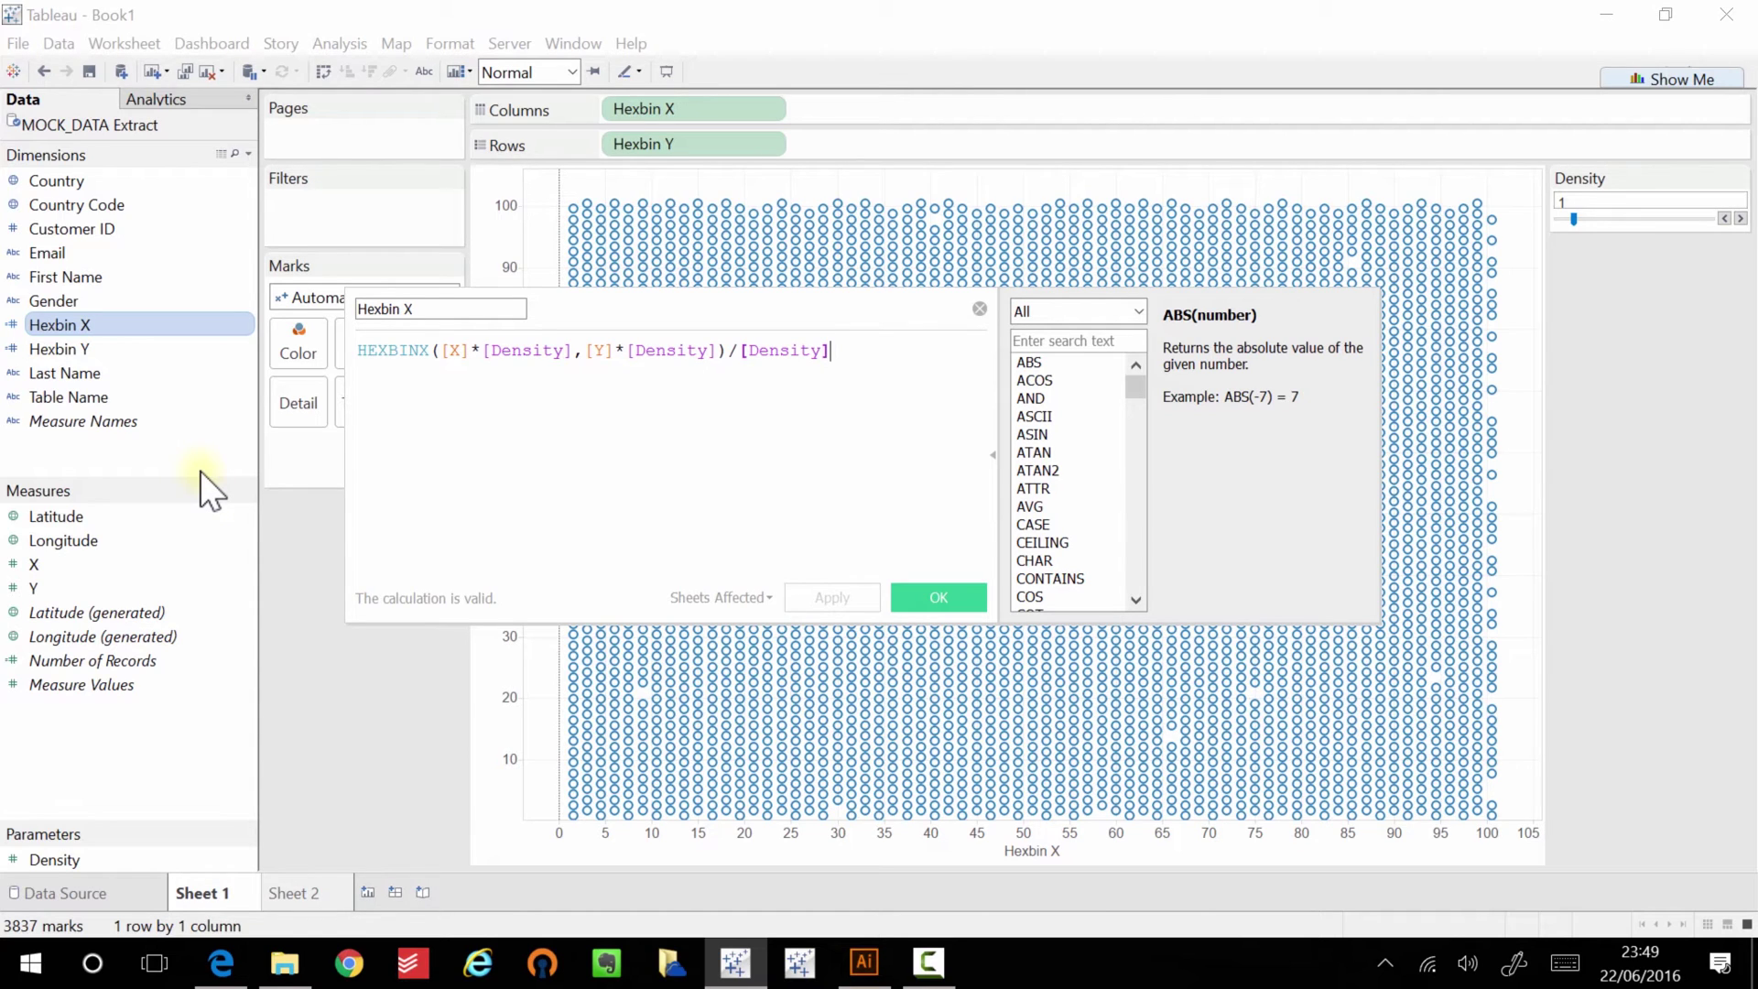
Close the Hexbin X calculation unchanged and step the Density parameter down to 0.12.
click(980, 309)
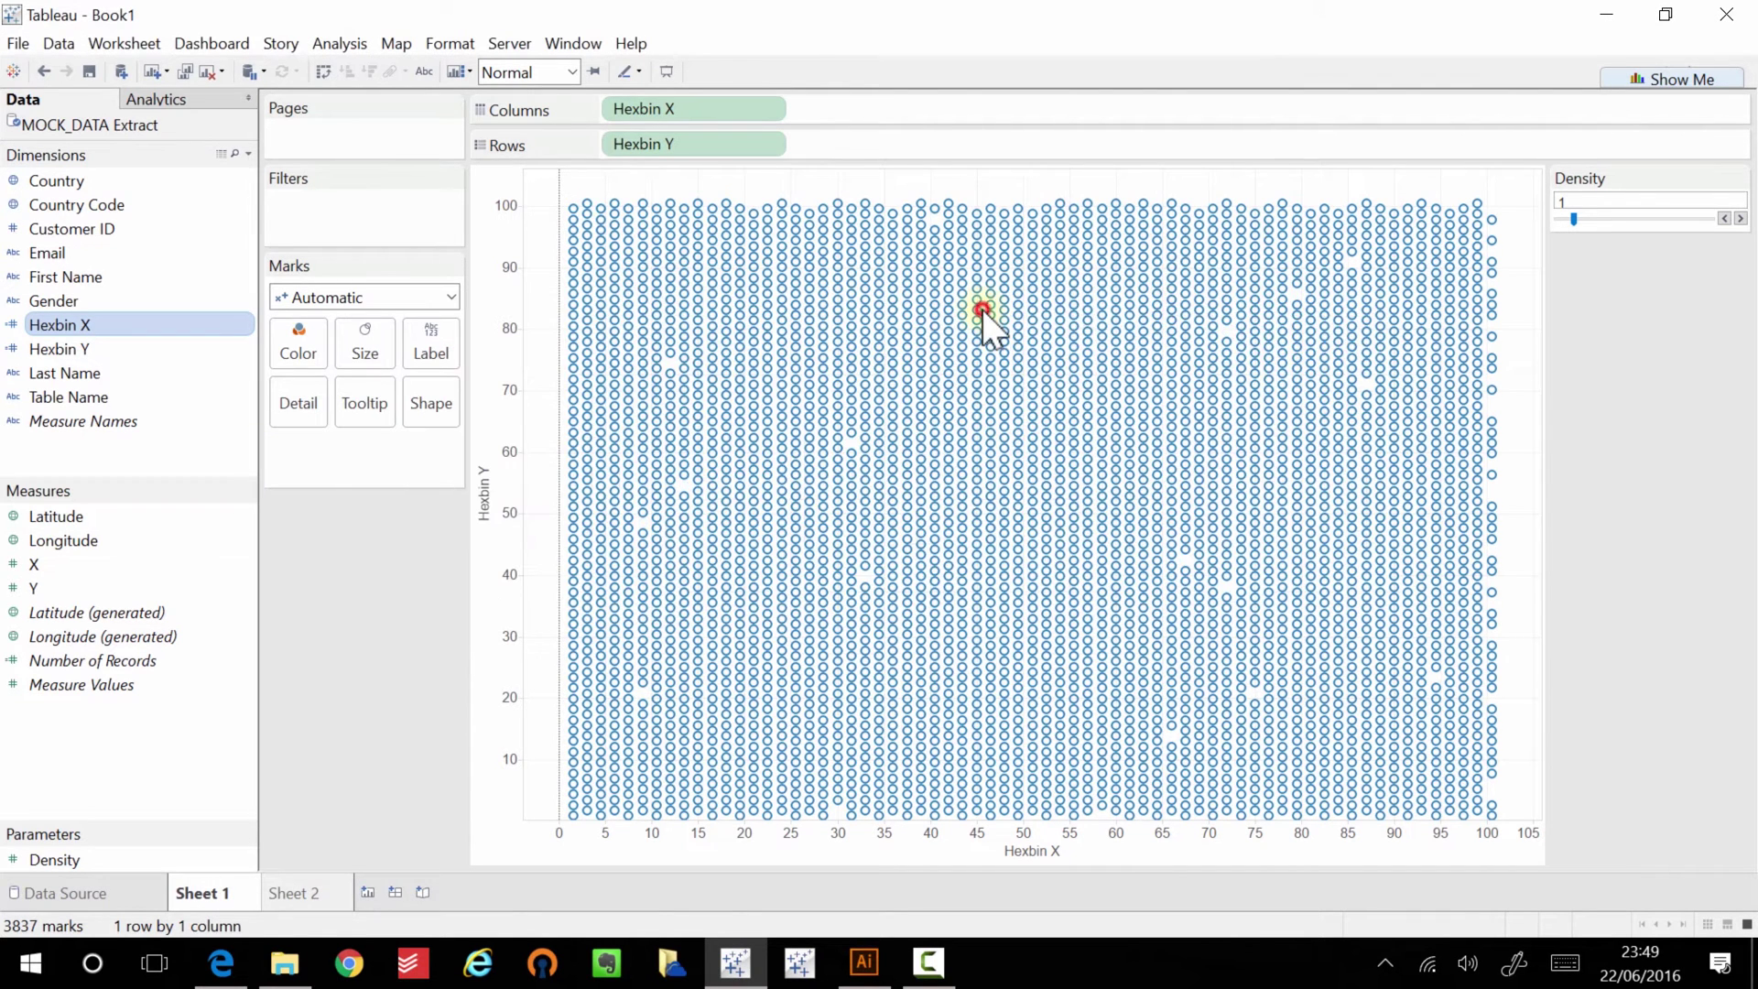
click(1725, 218)
click(1725, 218)
click(1725, 218)
click(1725, 217)
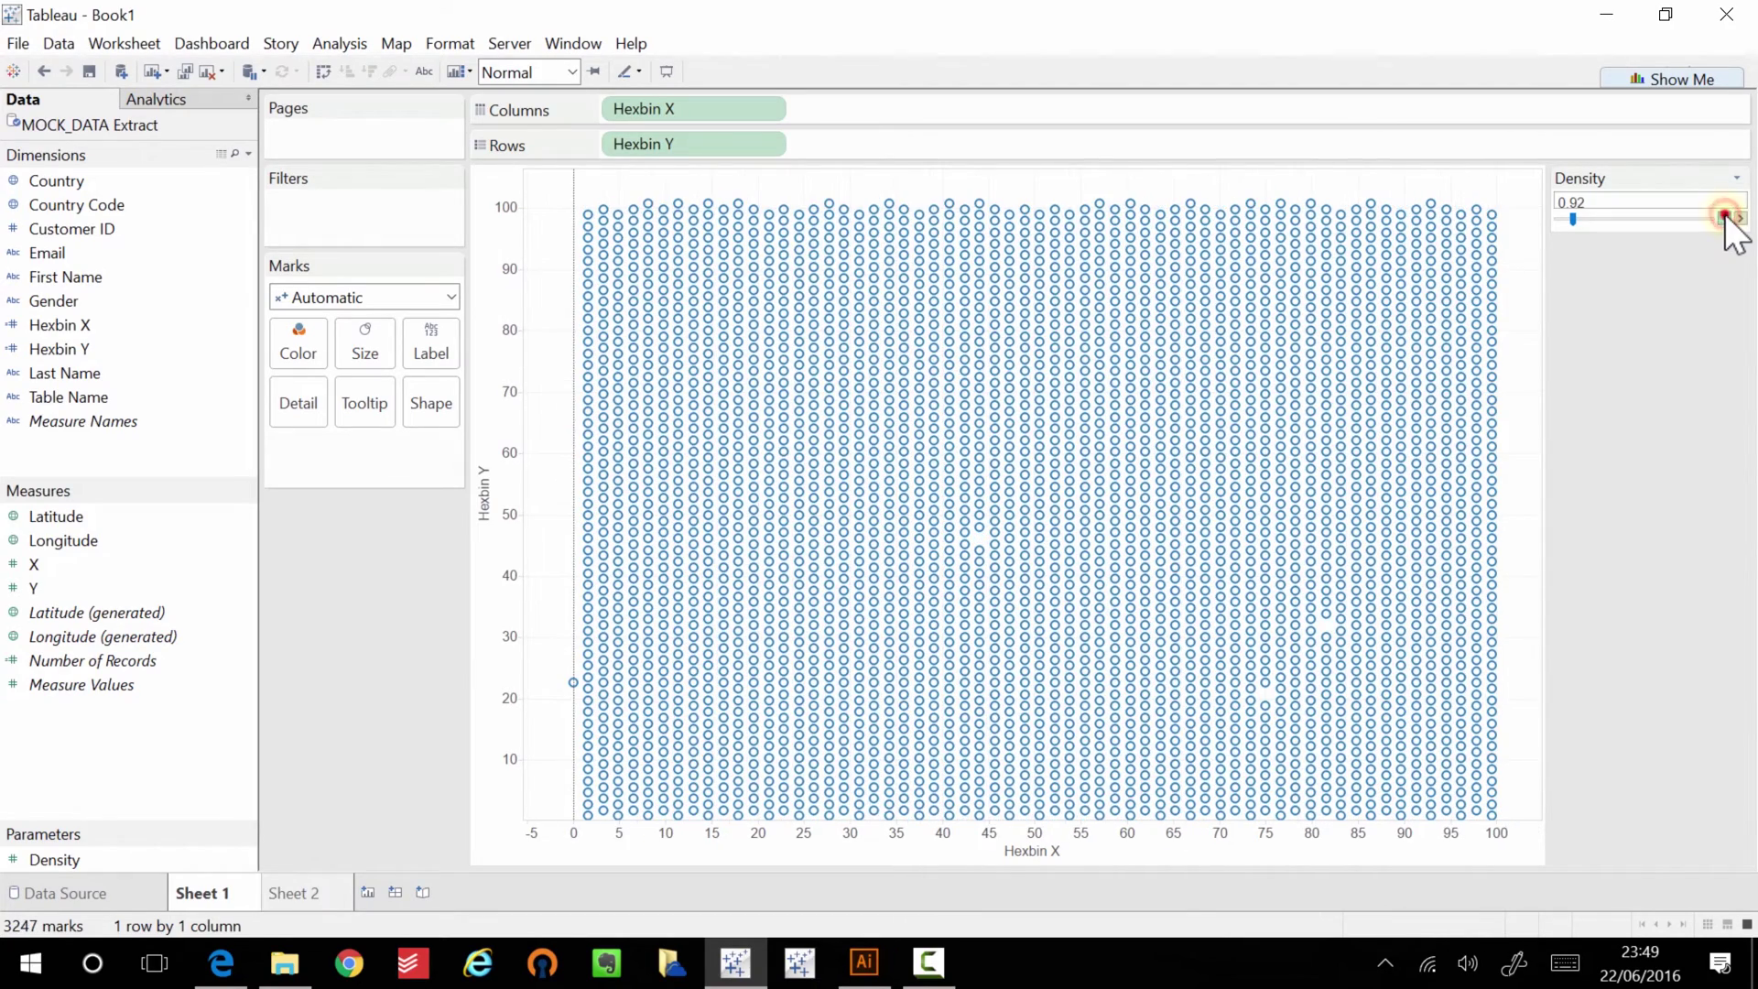
click(1725, 218)
click(1725, 218)
click(1725, 218)
click(1725, 217)
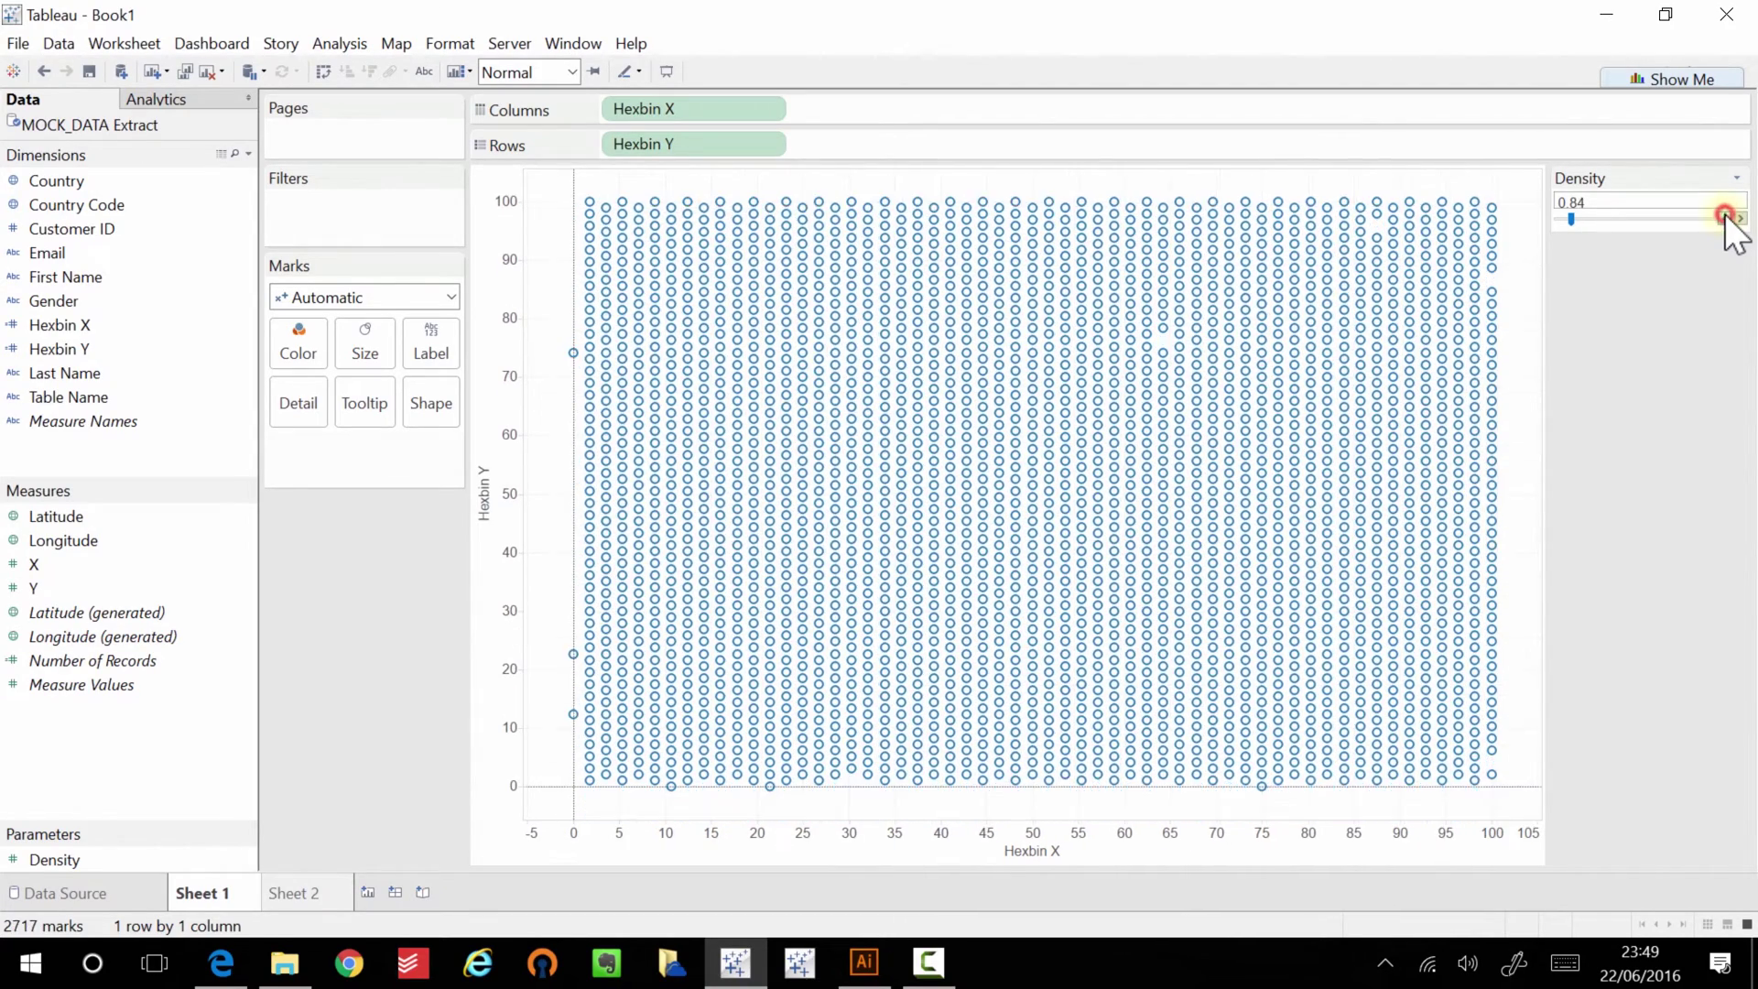
click(1725, 218)
click(1725, 218)
click(1725, 218)
click(1725, 218)
click(1725, 218)
click(1725, 218)
click(1725, 218)
click(1725, 218)
click(1725, 218)
click(1725, 218)
click(1725, 218)
click(1602, 200)
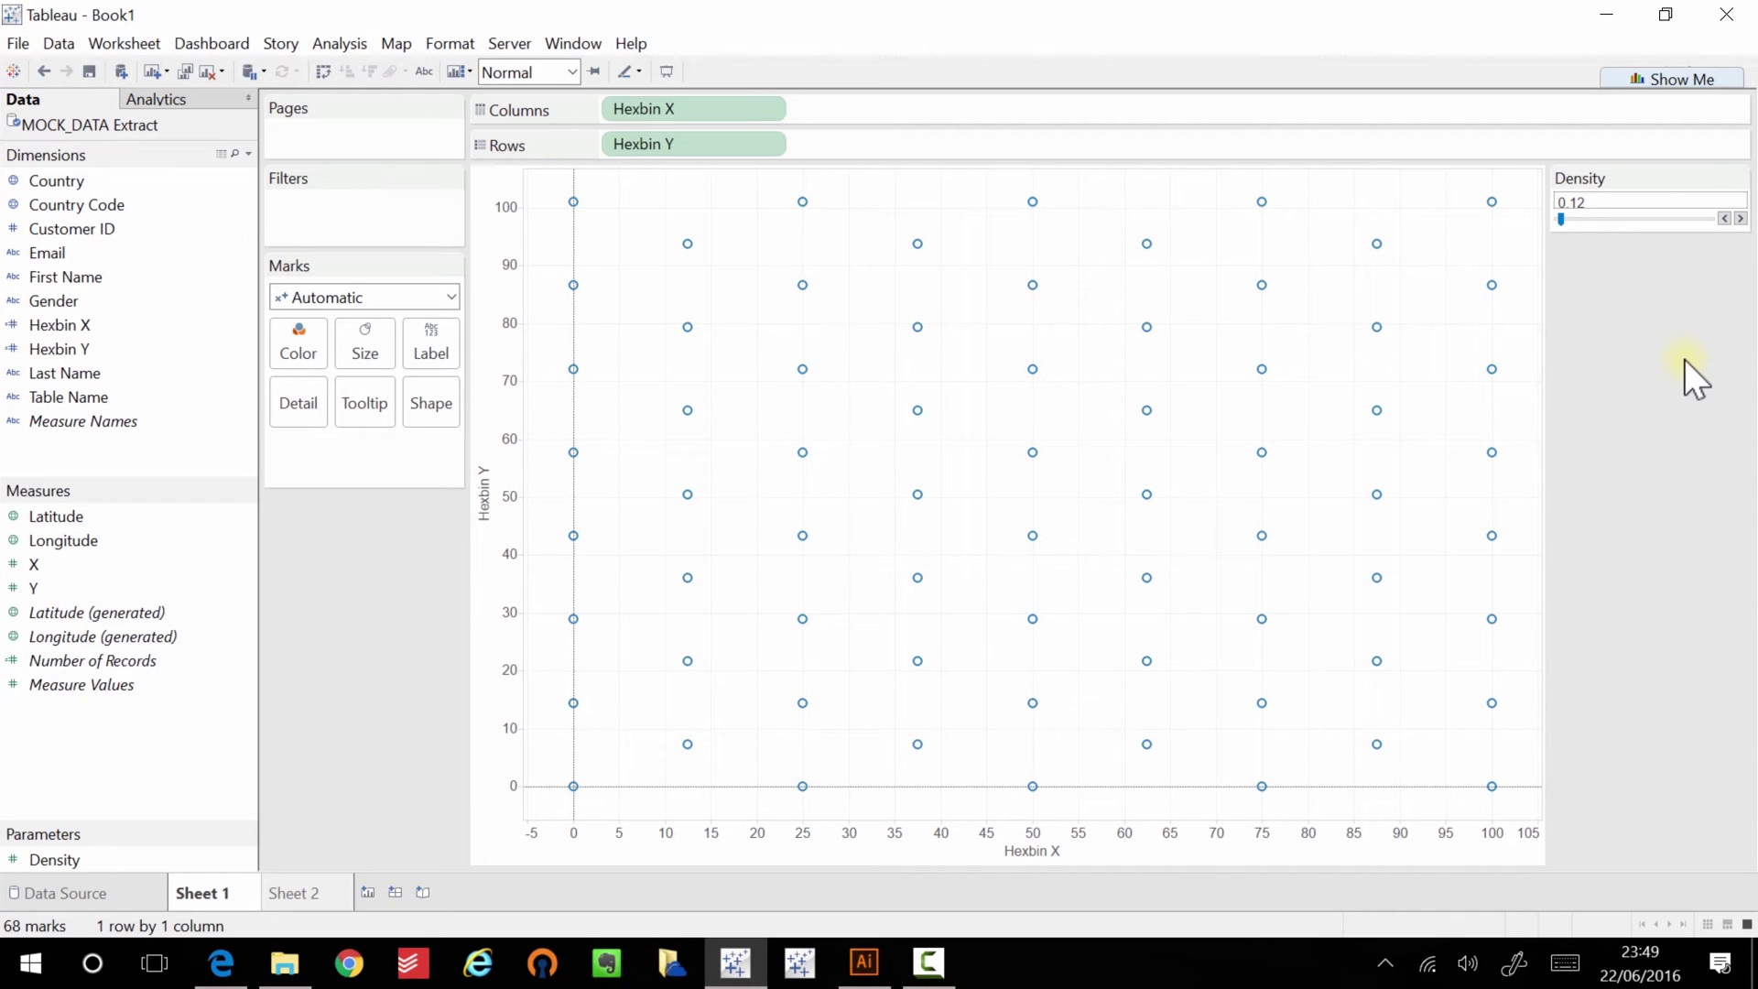
Enlarge the hollow circle marks with the Size slider.
click(364, 343)
drag(385, 392, 472, 397)
click(424, 396)
Label the circles with Number of Records, aligned Middle Center.
click(371, 585)
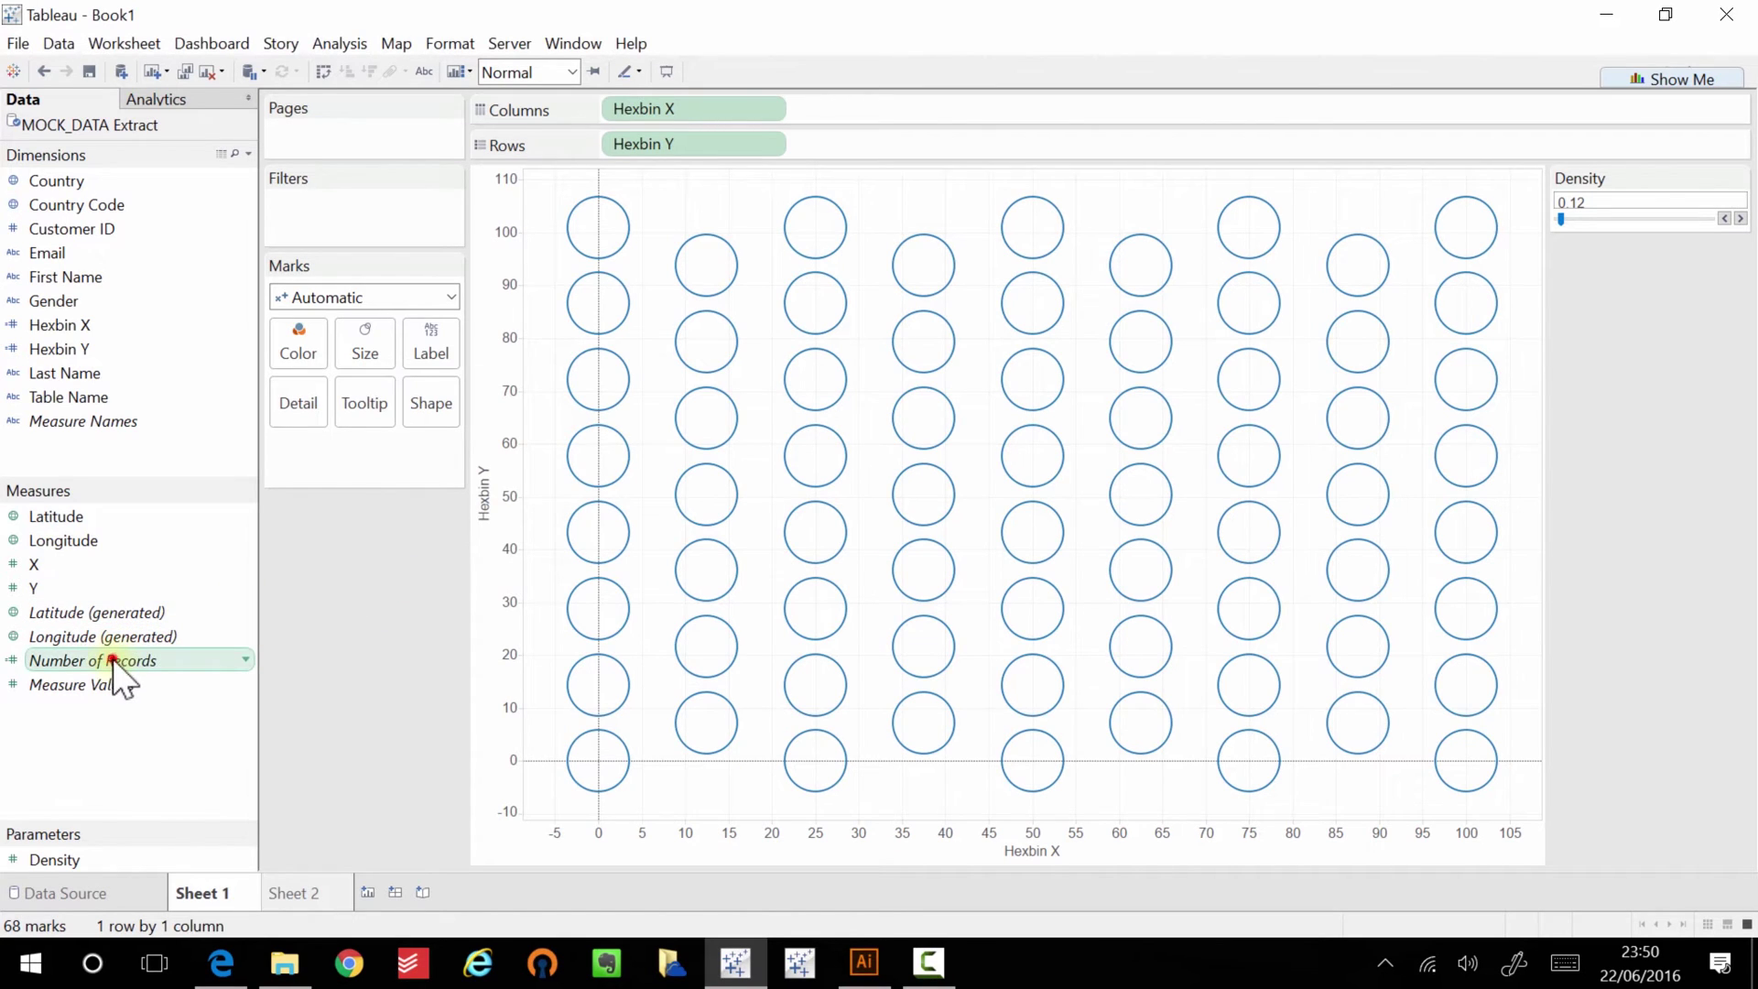
drag(118, 668, 447, 343)
click(441, 357)
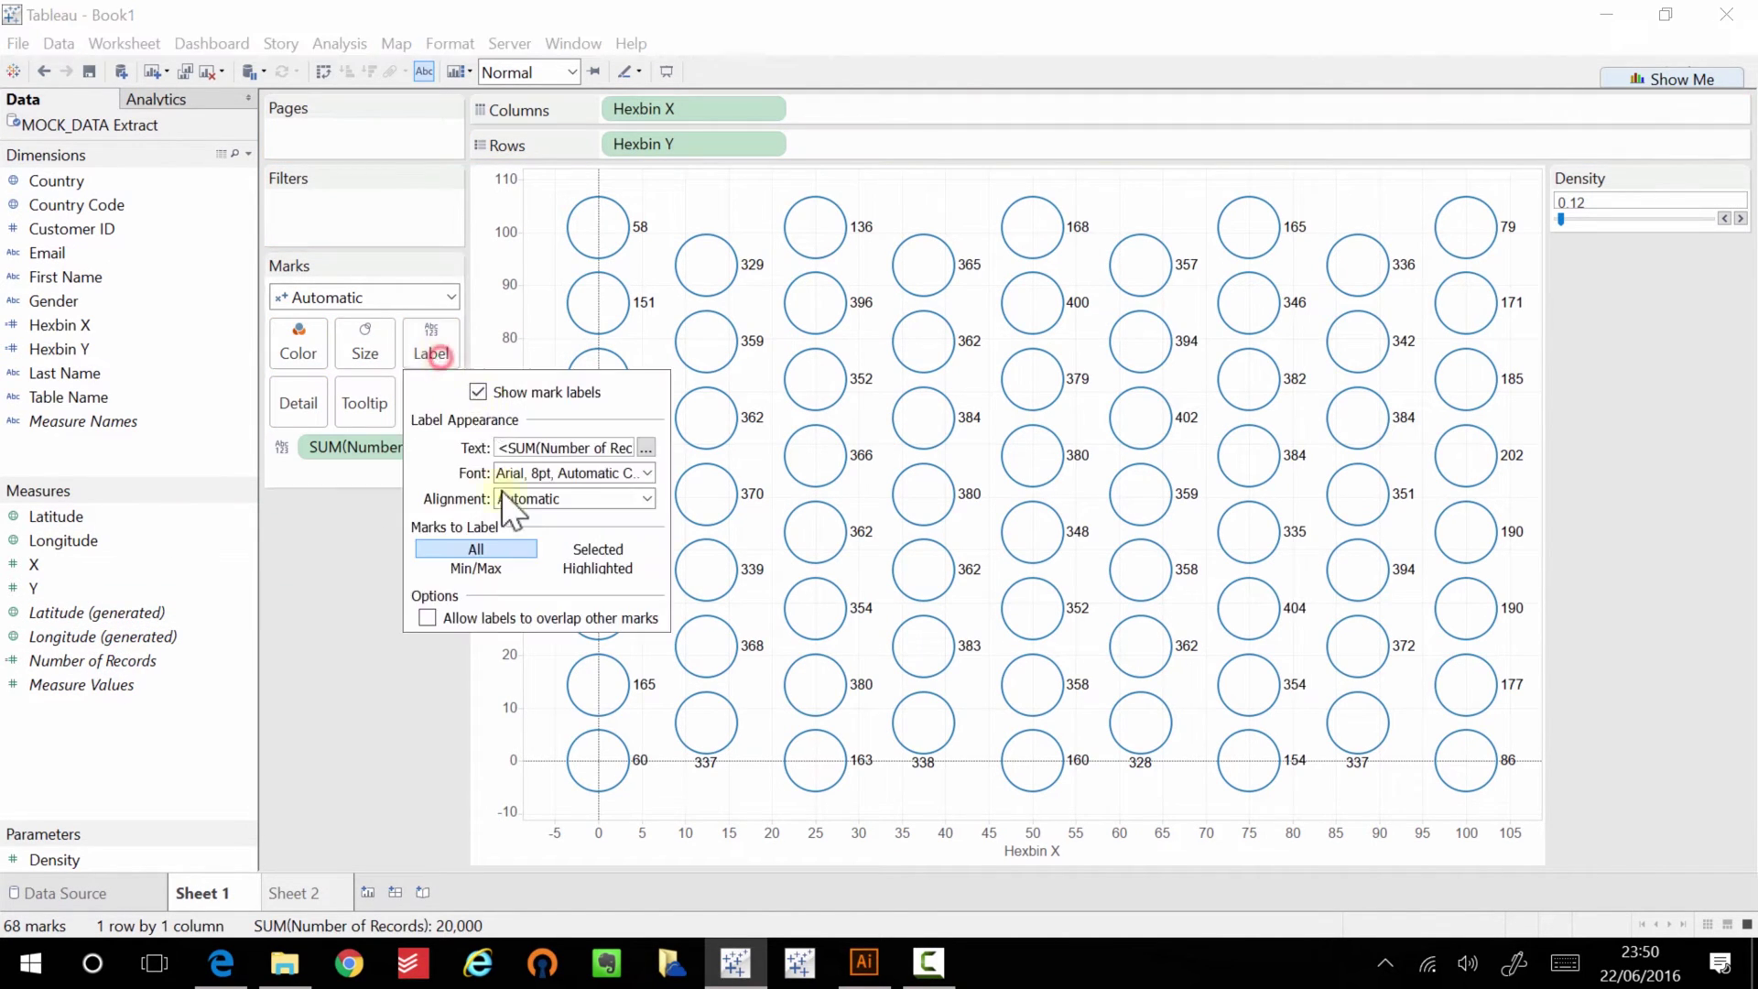
click(546, 498)
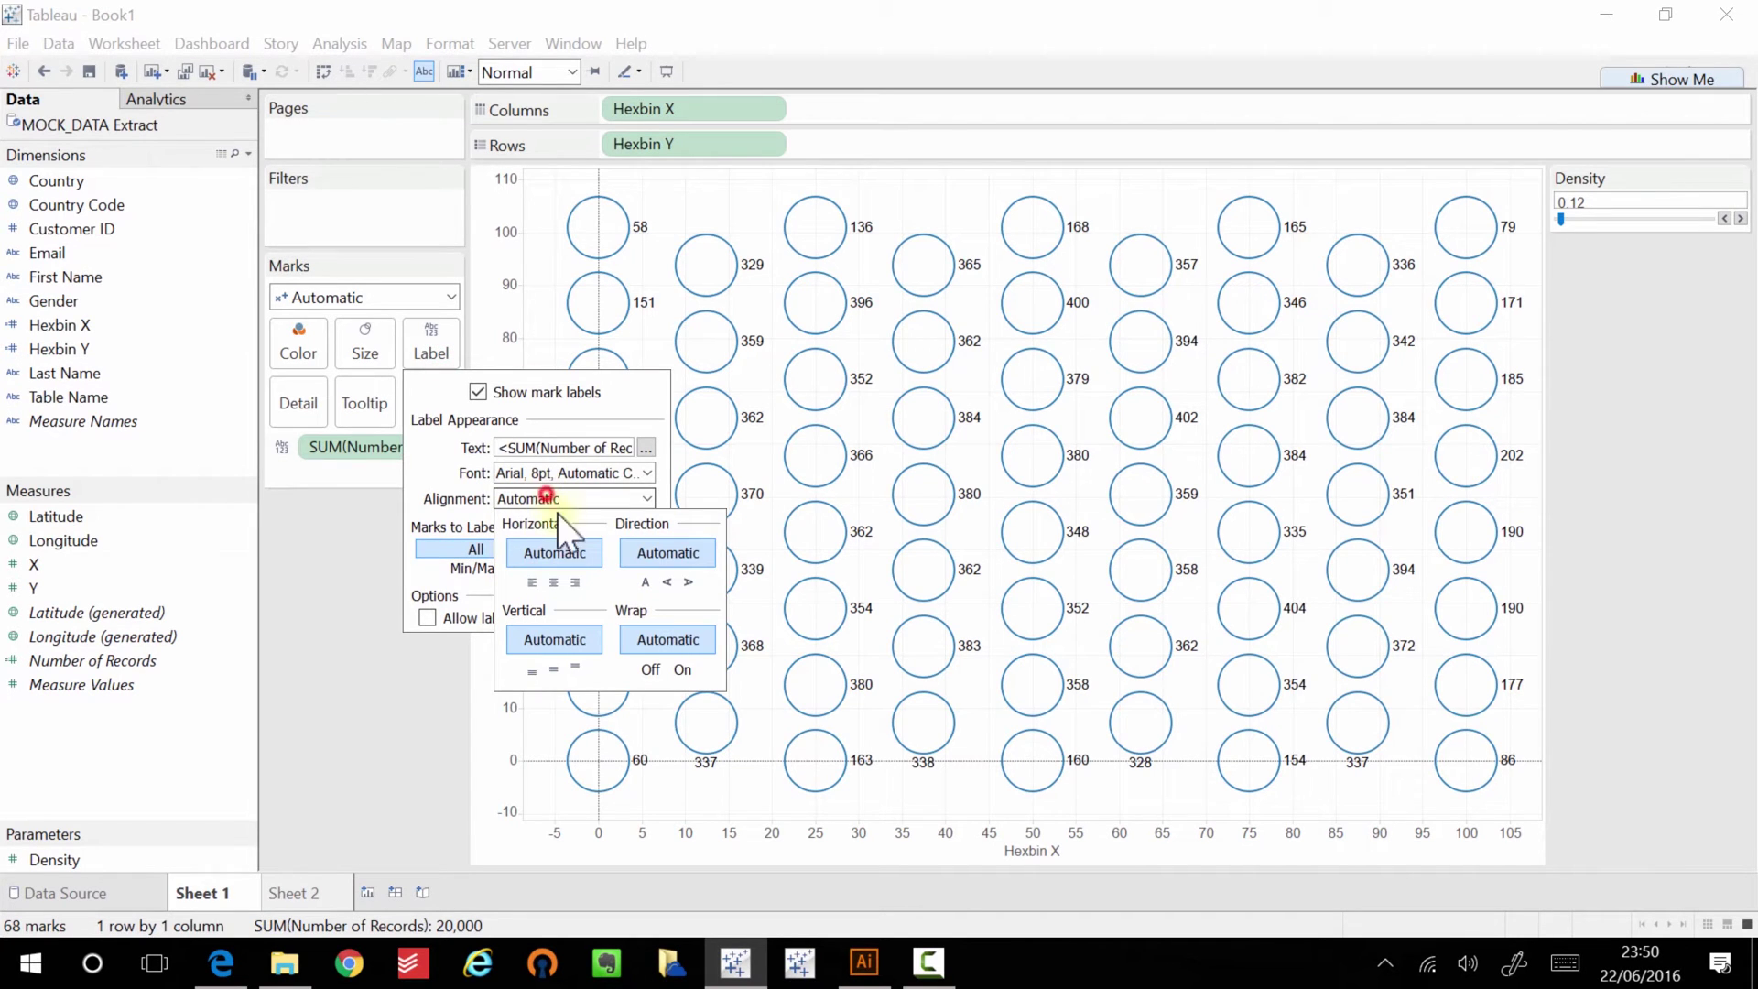
click(551, 580)
click(555, 671)
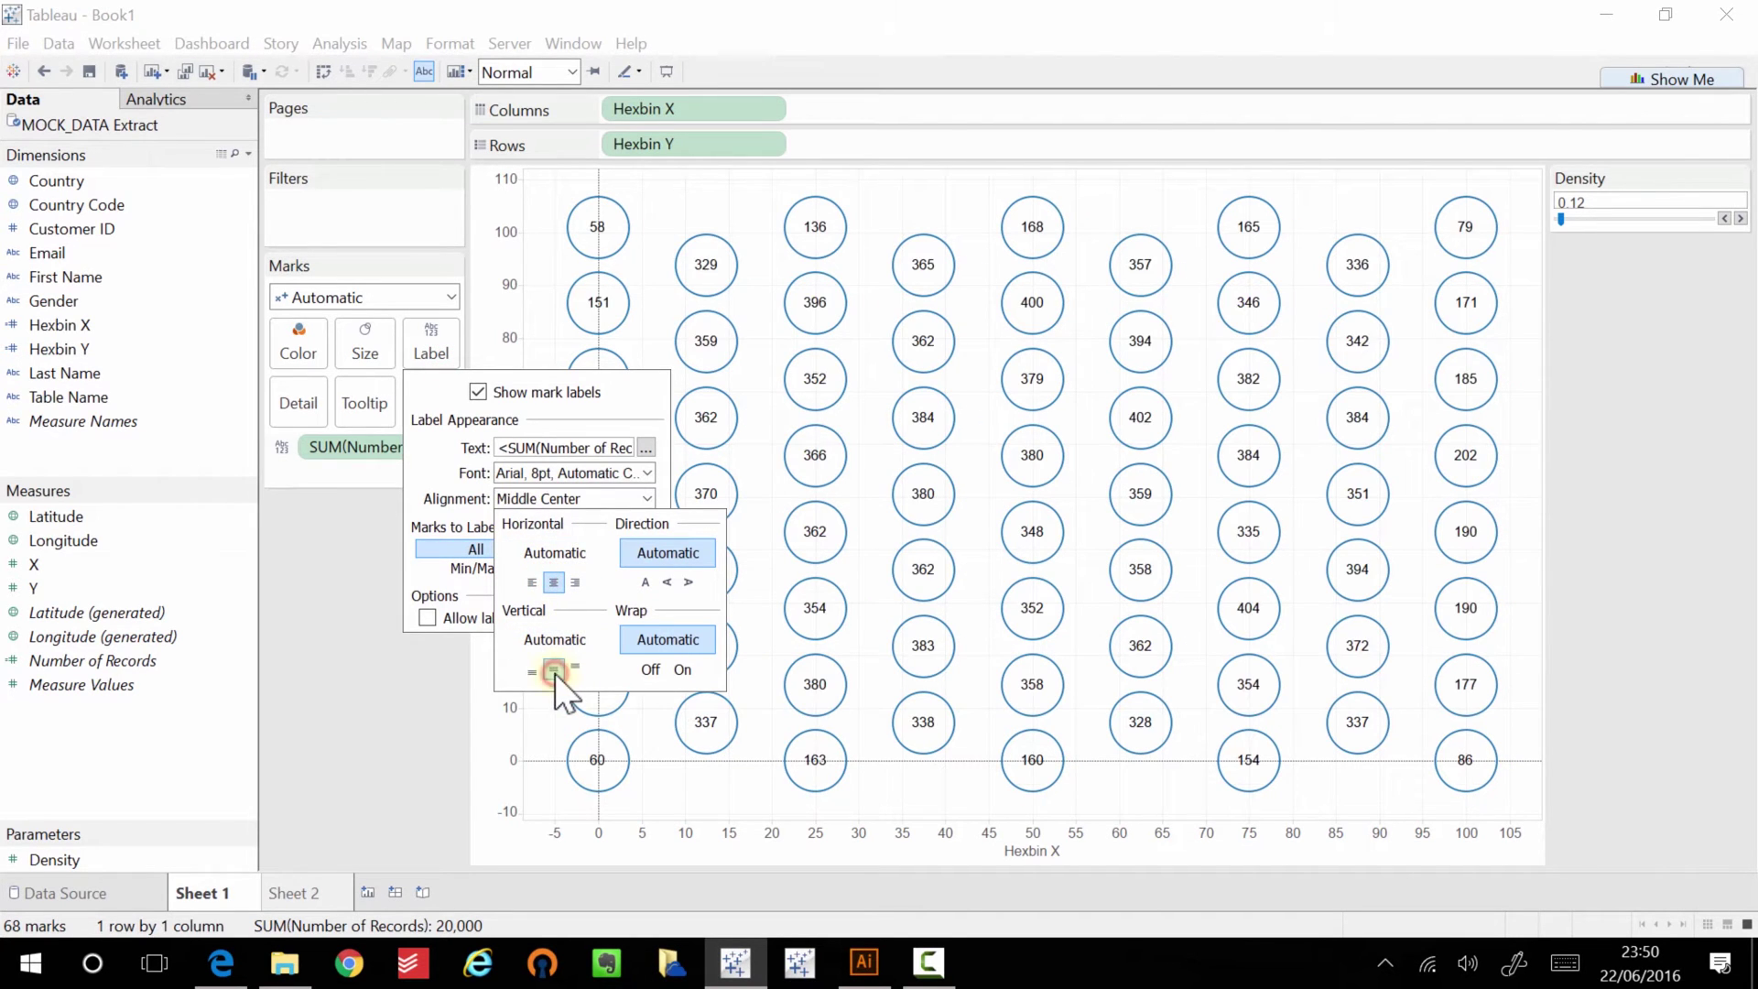
click(415, 716)
Resize the circle marks so they fit around their count labels.
click(366, 351)
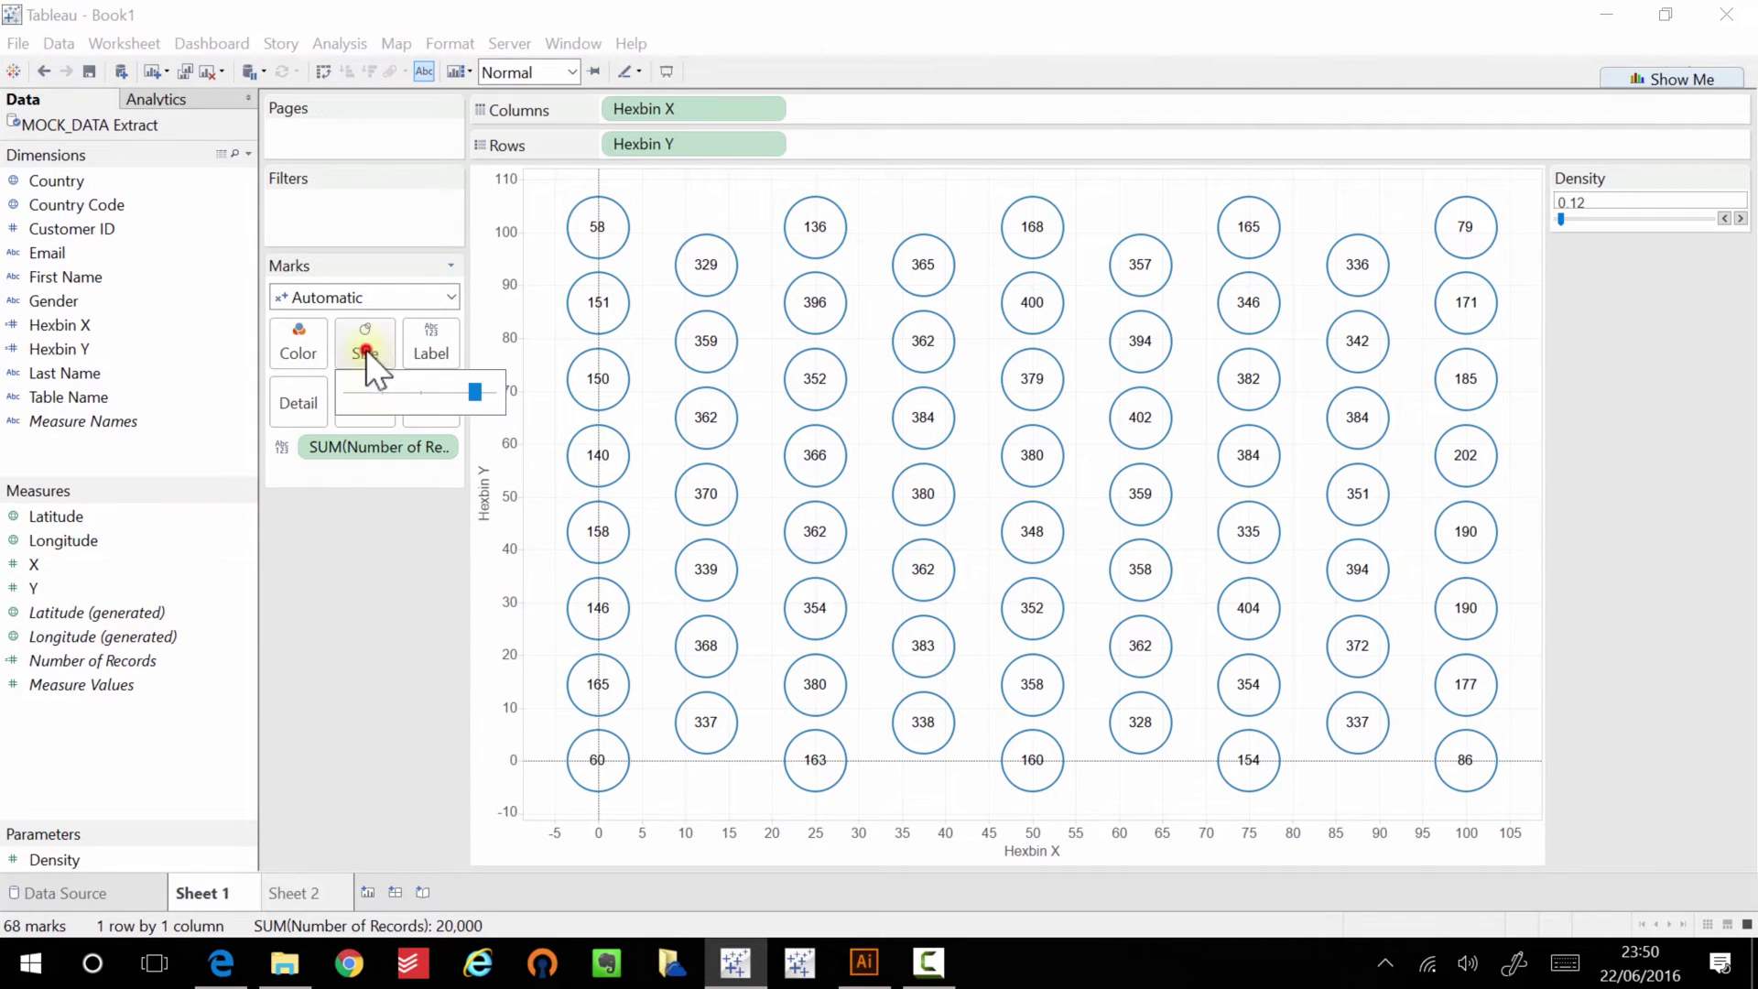
click(421, 393)
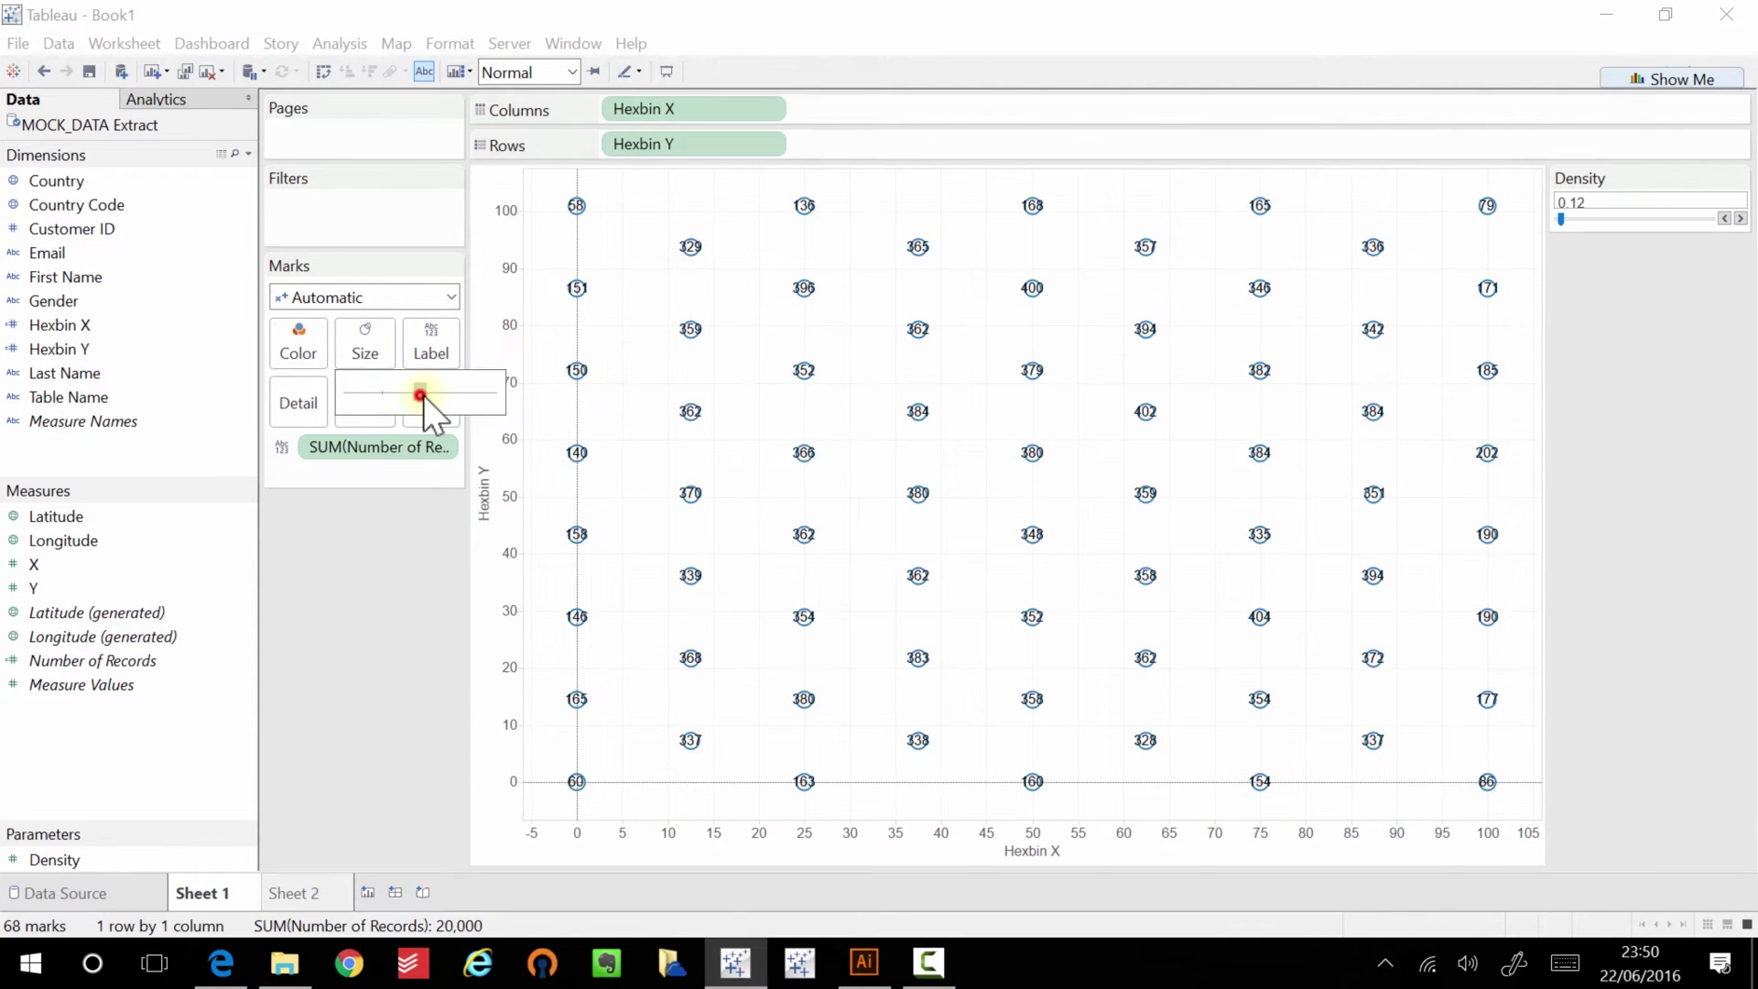
drag(423, 394, 460, 400)
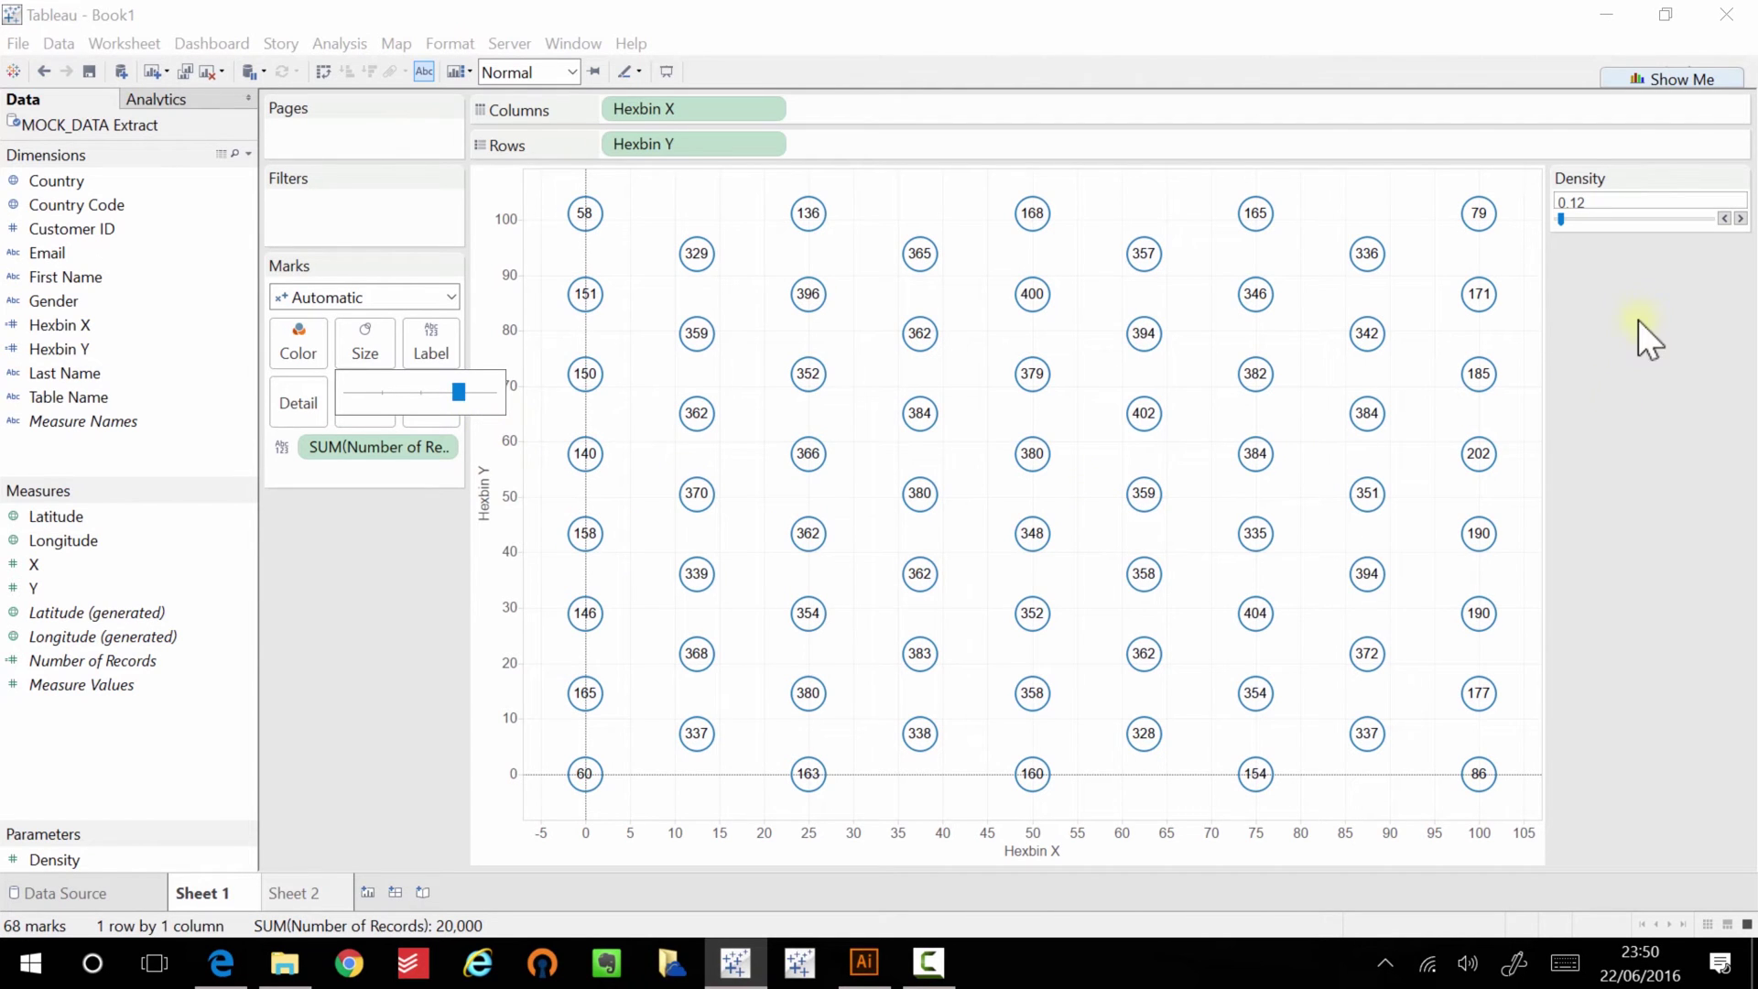
click(456, 395)
drag(458, 400, 468, 394)
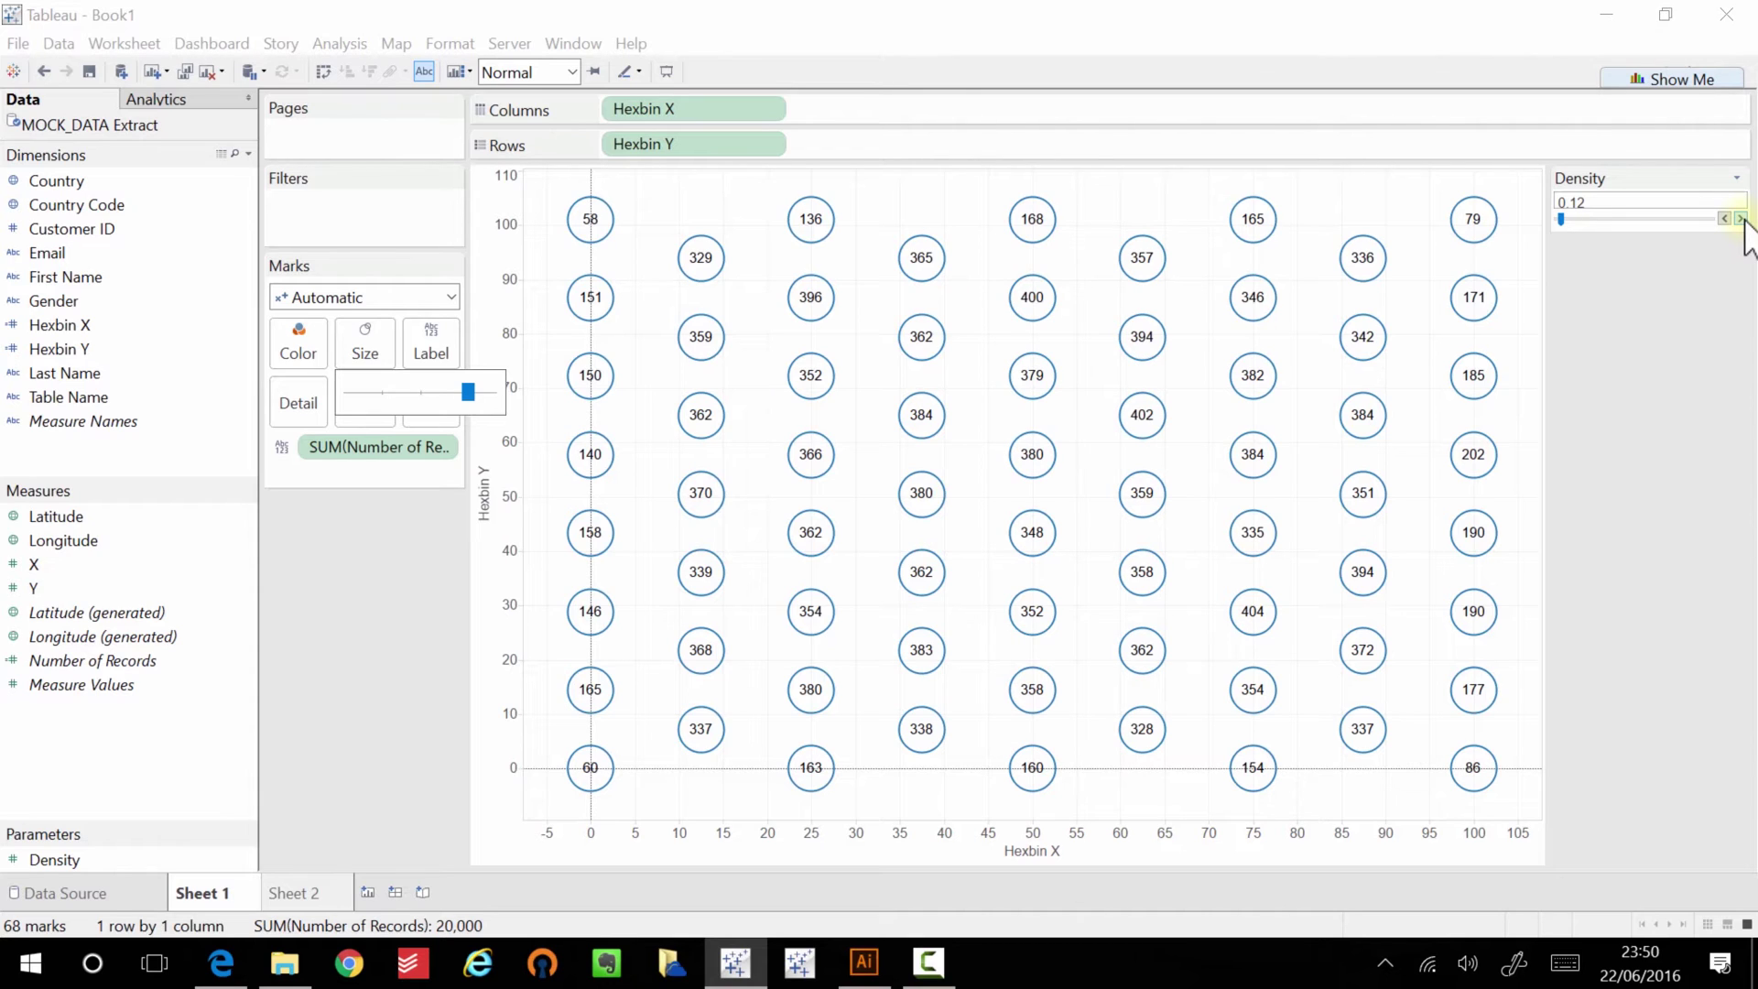
Raise the Density parameter from 0.12 to 0.3 for a finer grid.
click(1741, 219)
click(1741, 219)
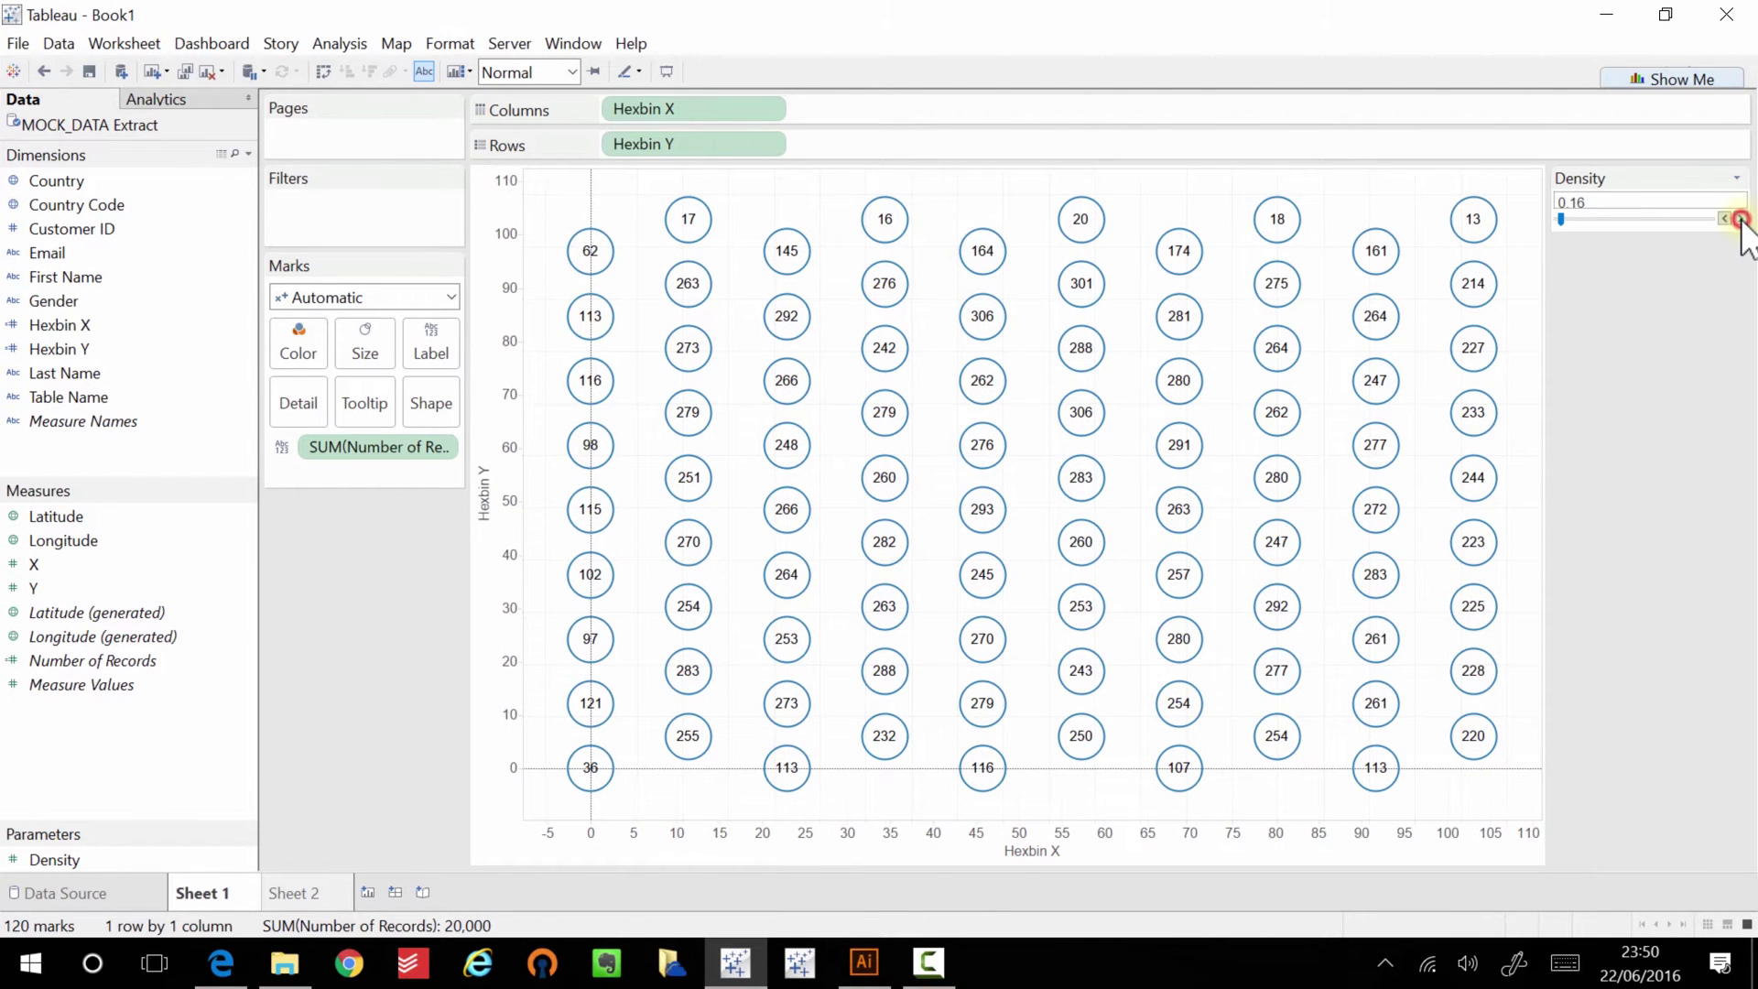
click(1741, 219)
click(1741, 219)
click(1740, 219)
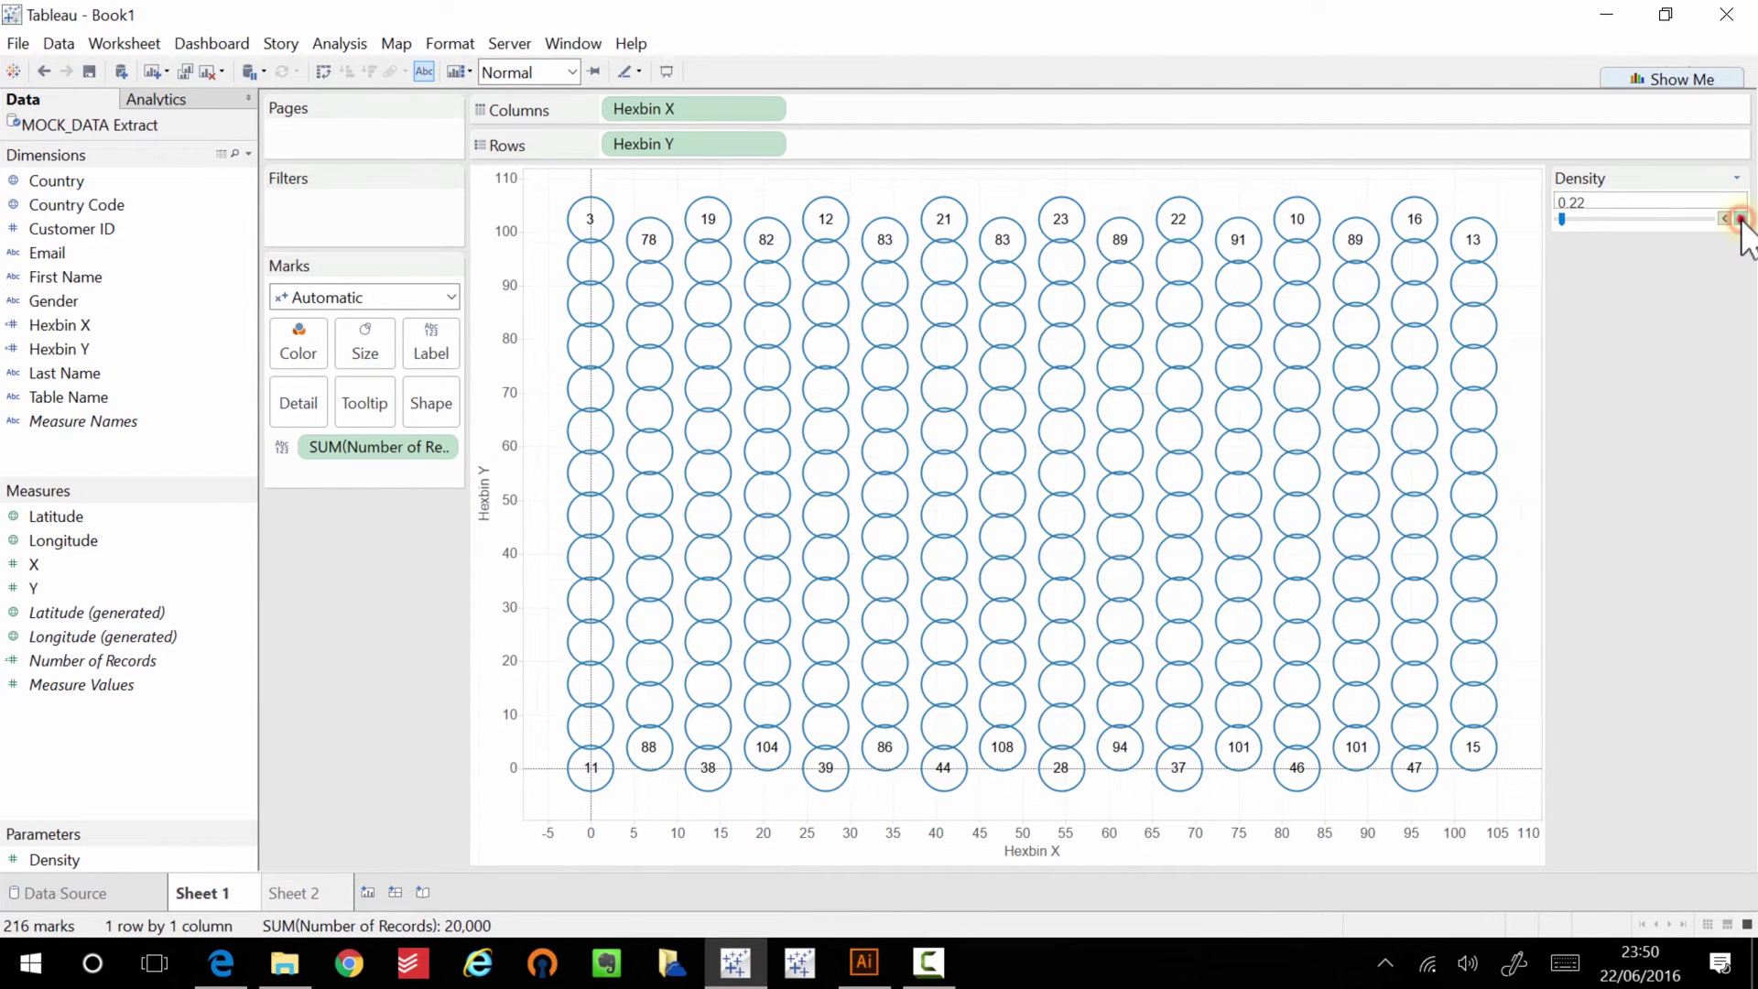
click(1741, 219)
click(1740, 219)
click(1740, 219)
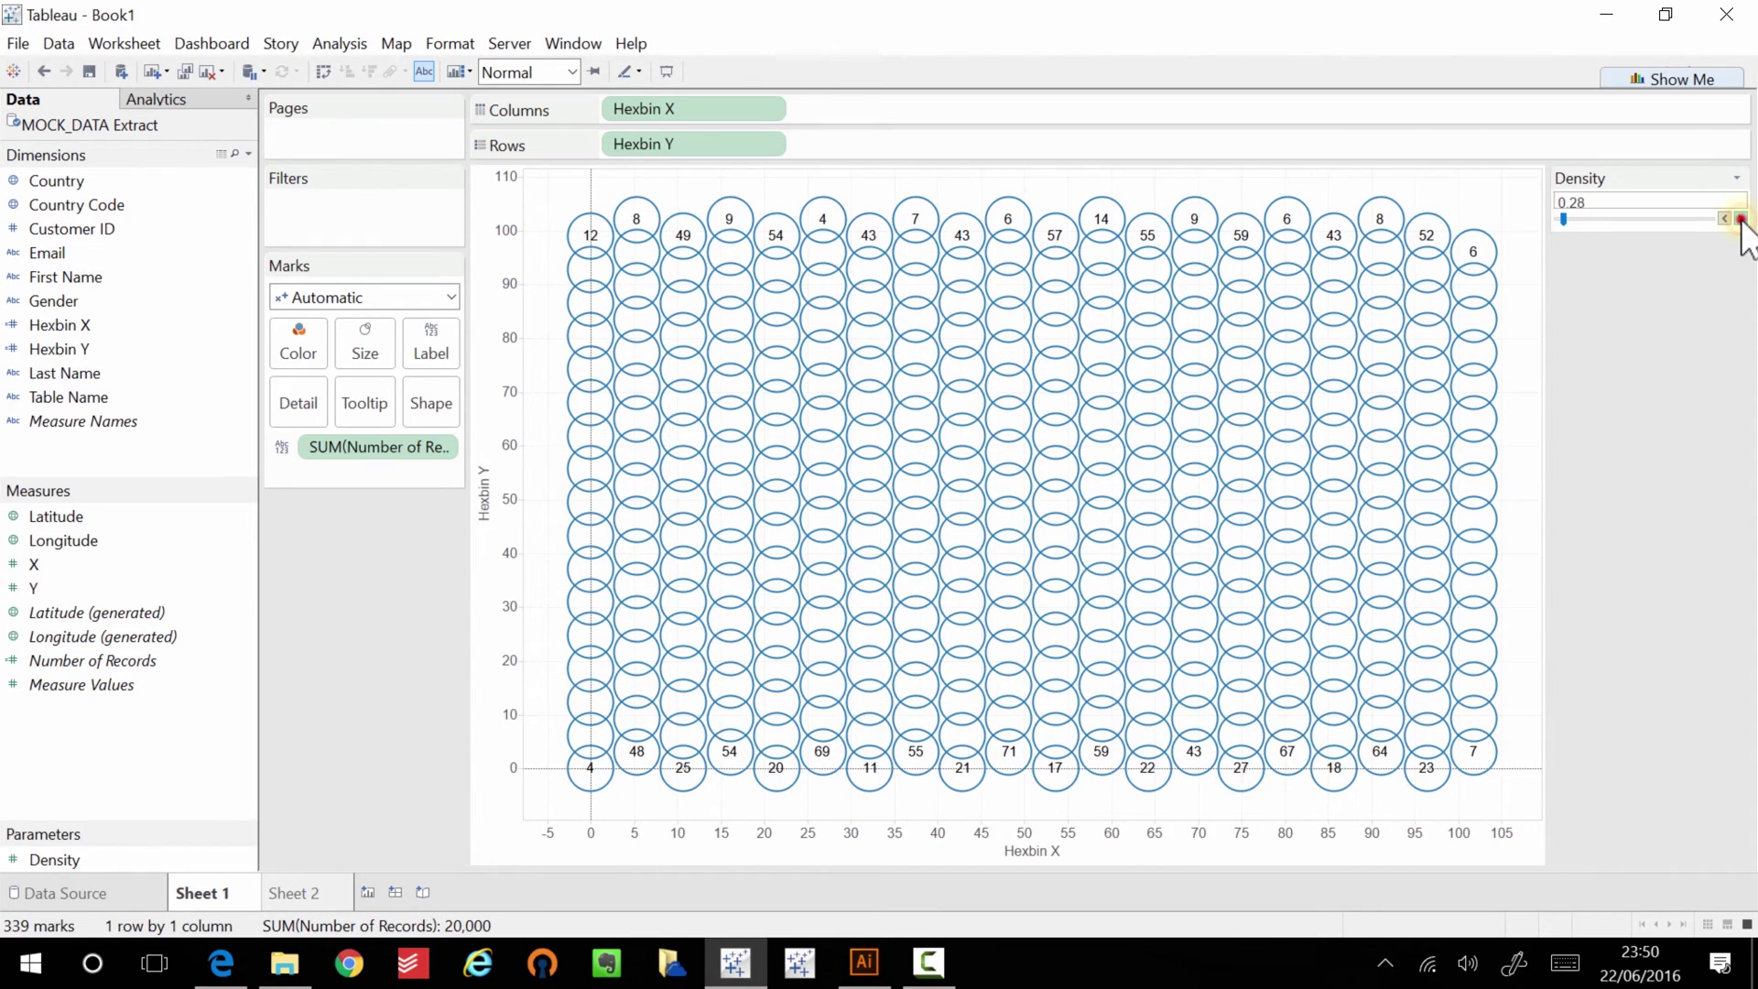
click(1741, 219)
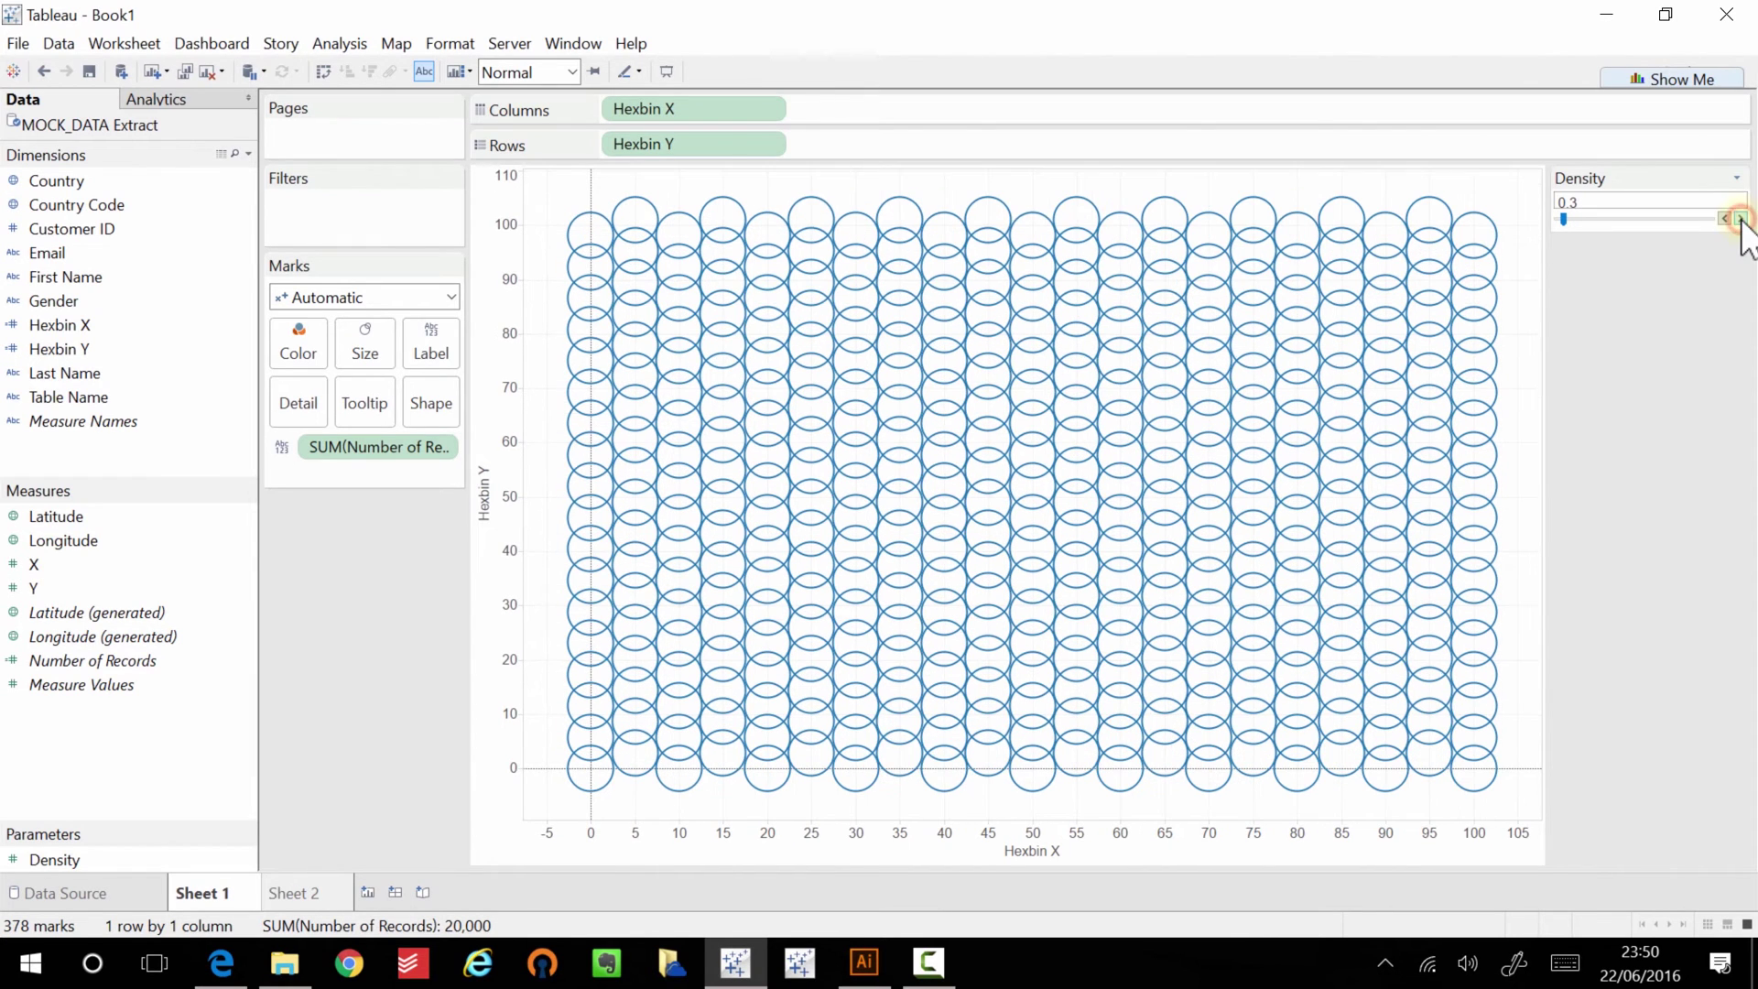
Shrink the circles and remove SUM(Number of Records) from the labels.
click(371, 350)
click(424, 393)
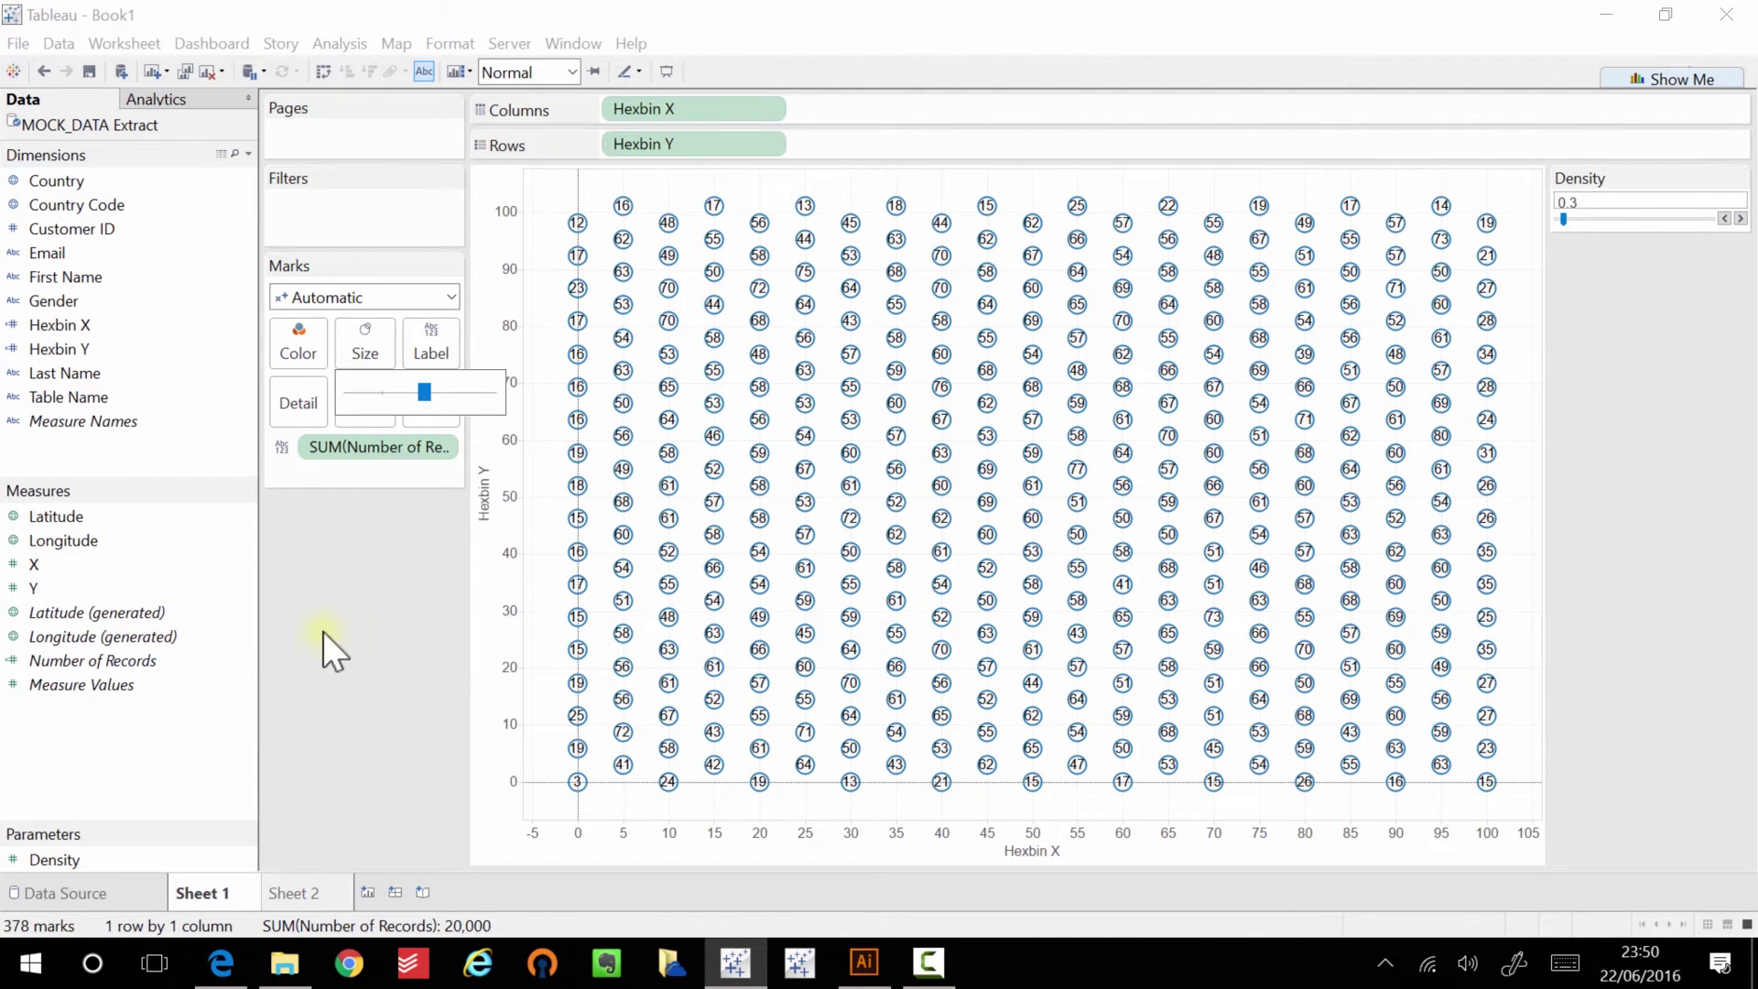
drag(356, 447, 366, 594)
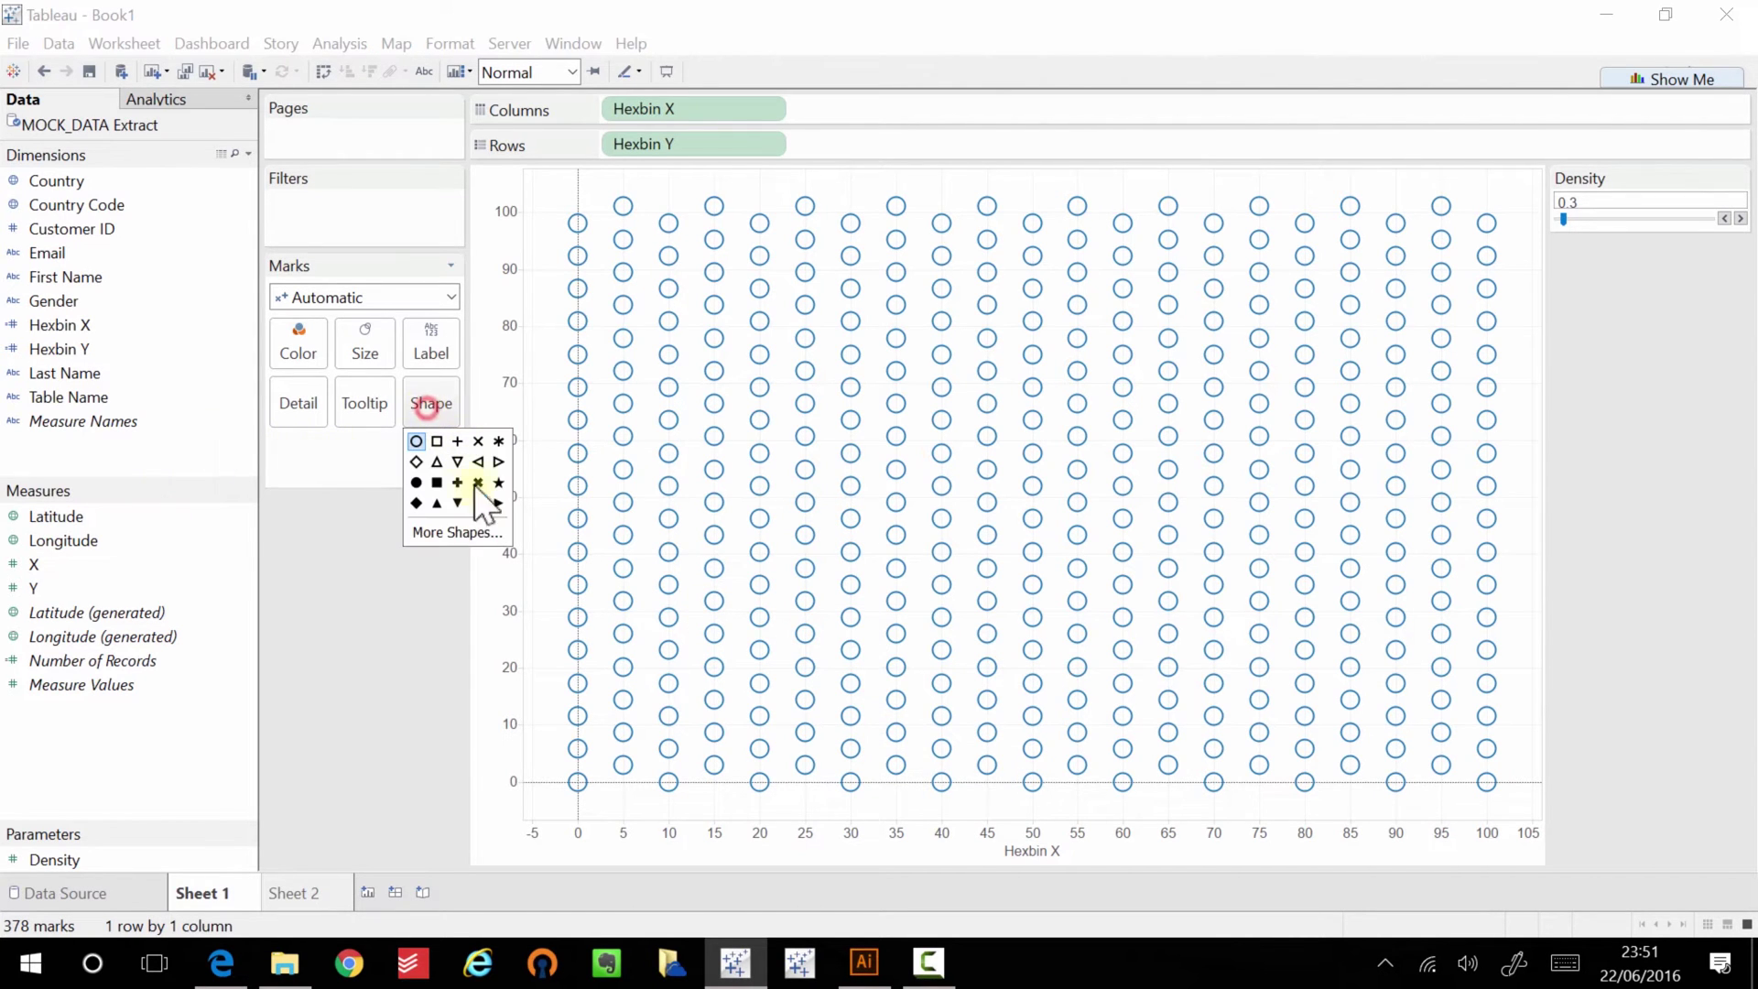
Apply the filled hexagon from the Hex shape palette to all 378 marks.
click(475, 533)
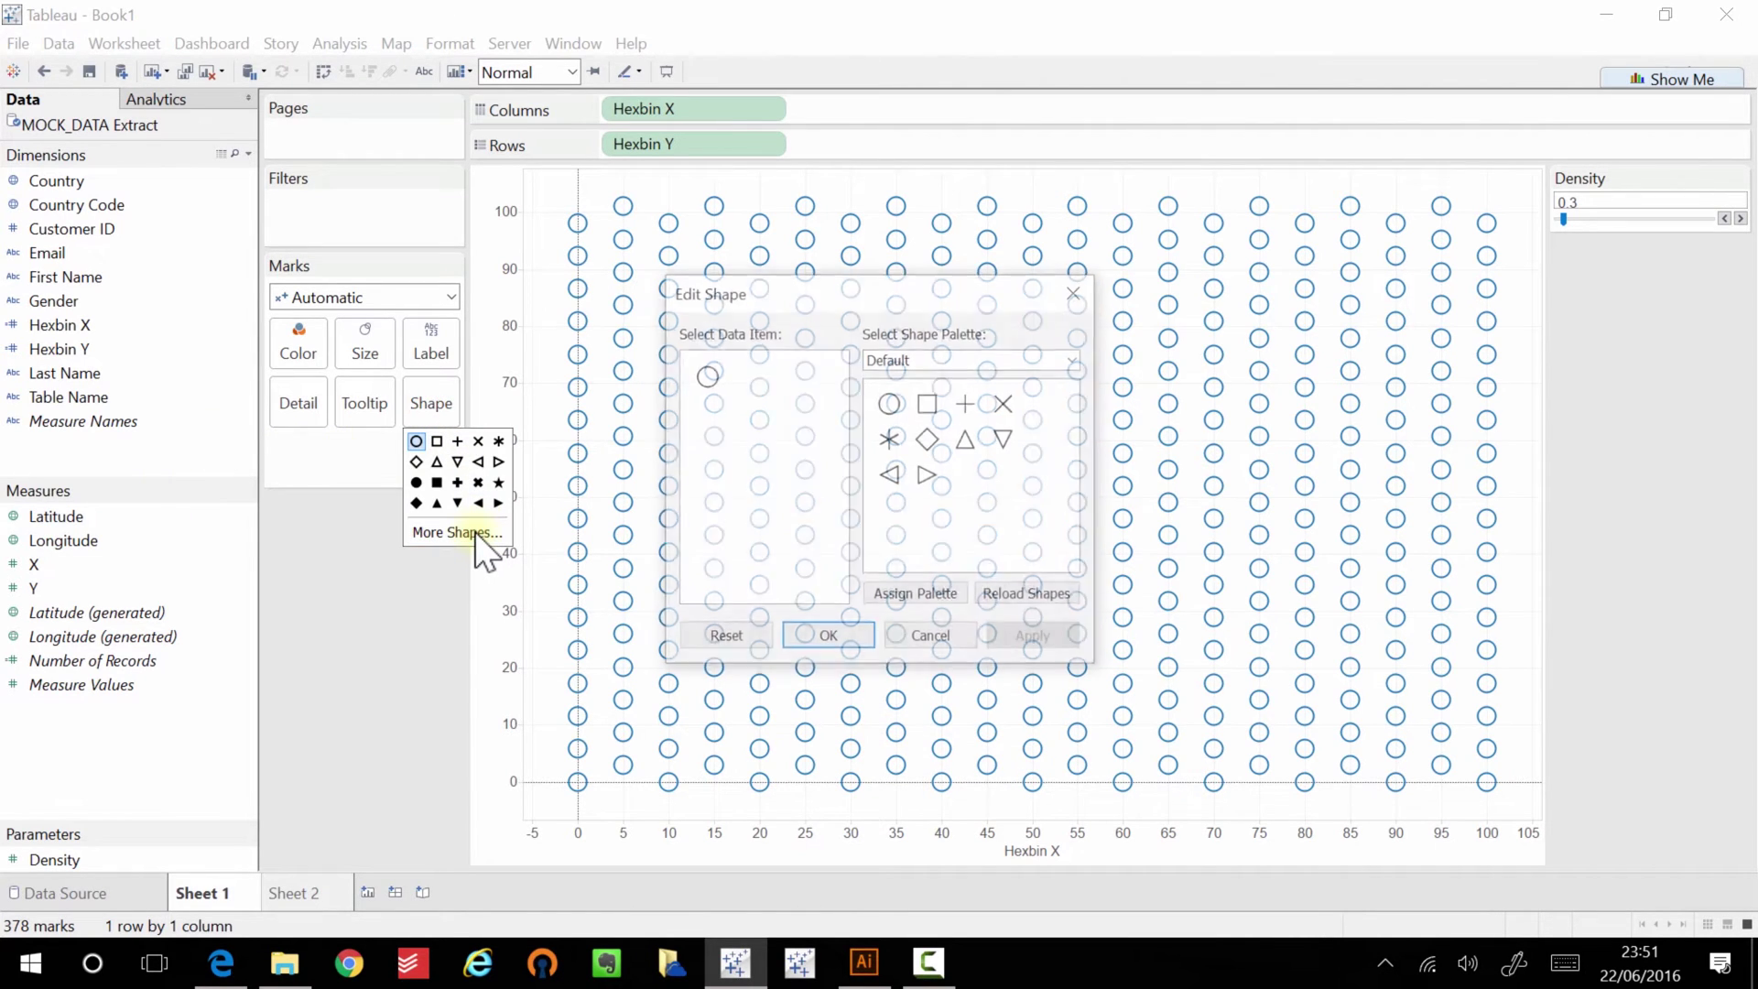
click(997, 359)
click(977, 491)
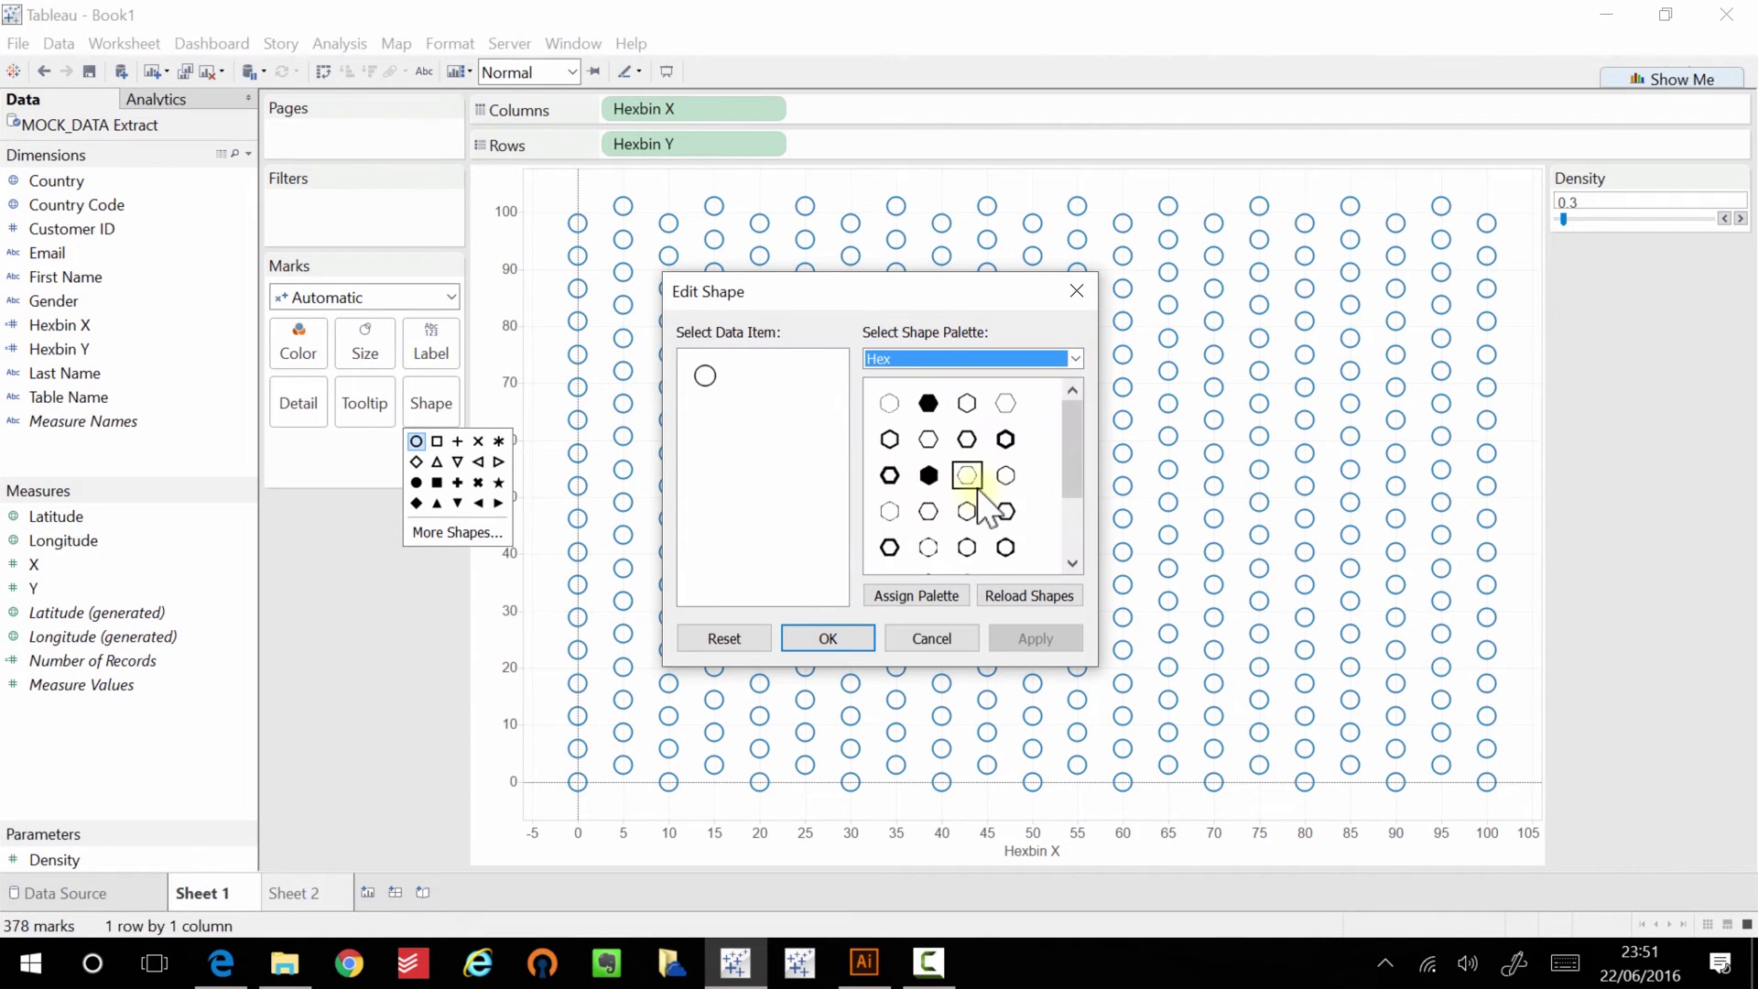
mouse_move(1074, 450)
mouse_down()
mouse_move(1073, 505)
mouse_move(1069, 436)
mouse_up()
click(929, 403)
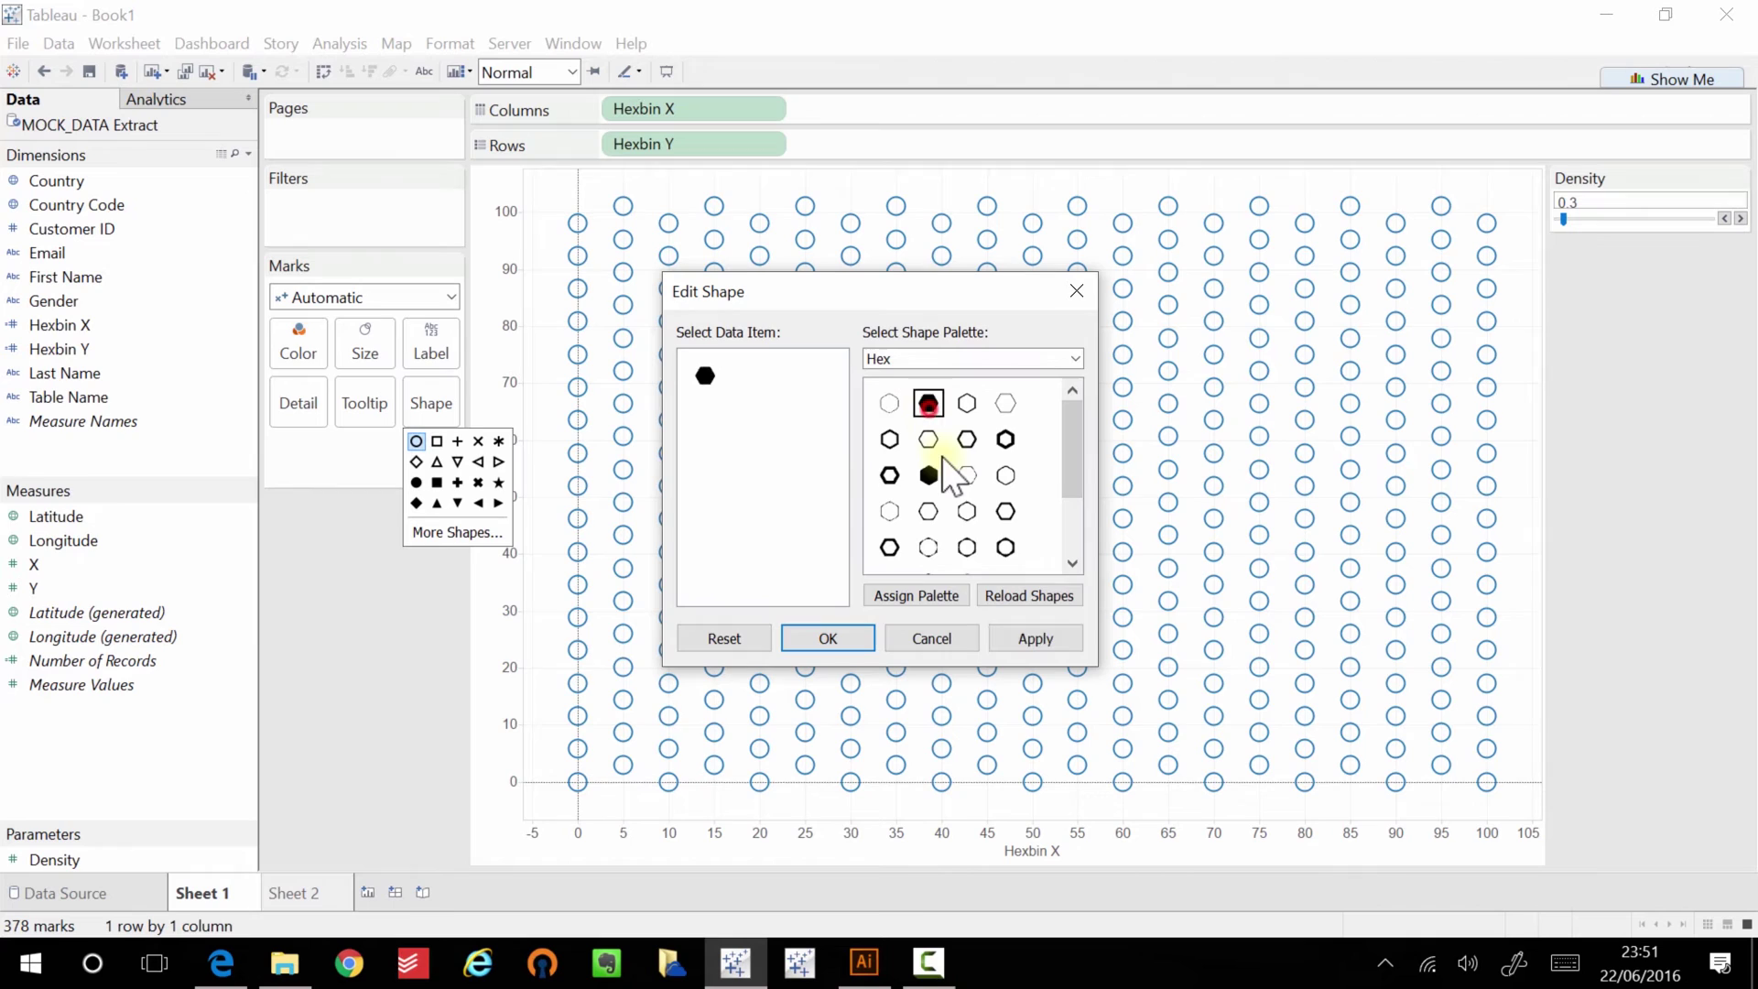
click(1014, 629)
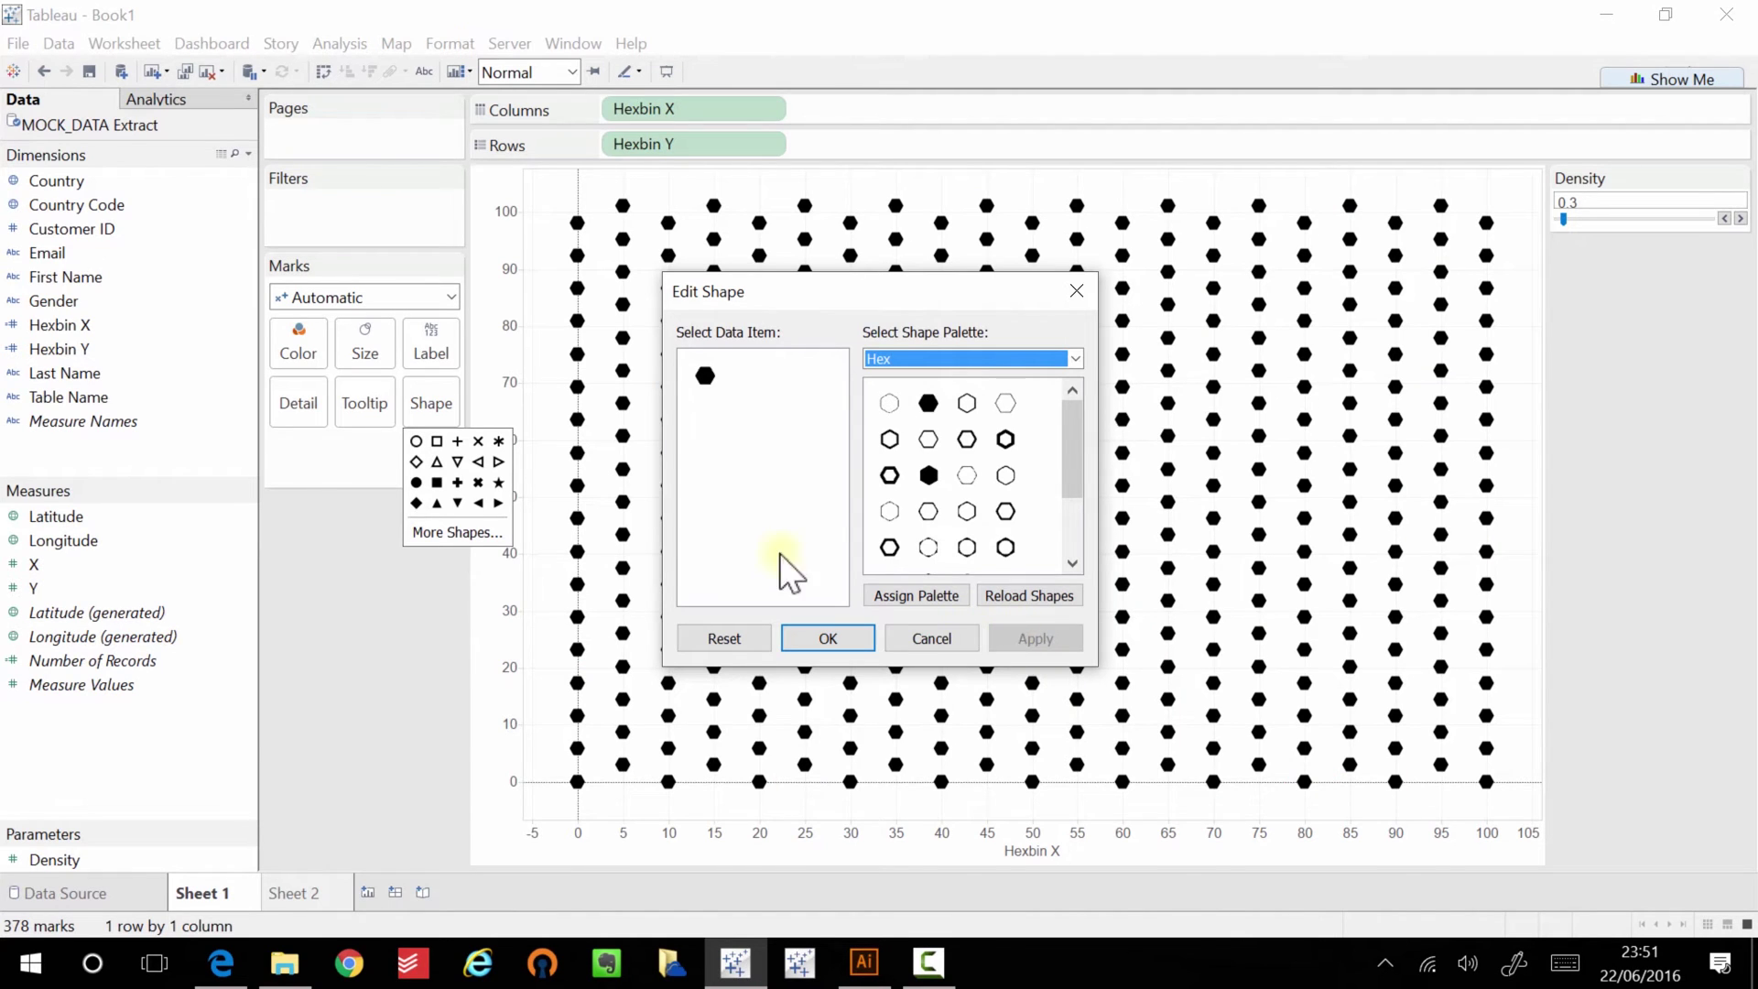
click(832, 640)
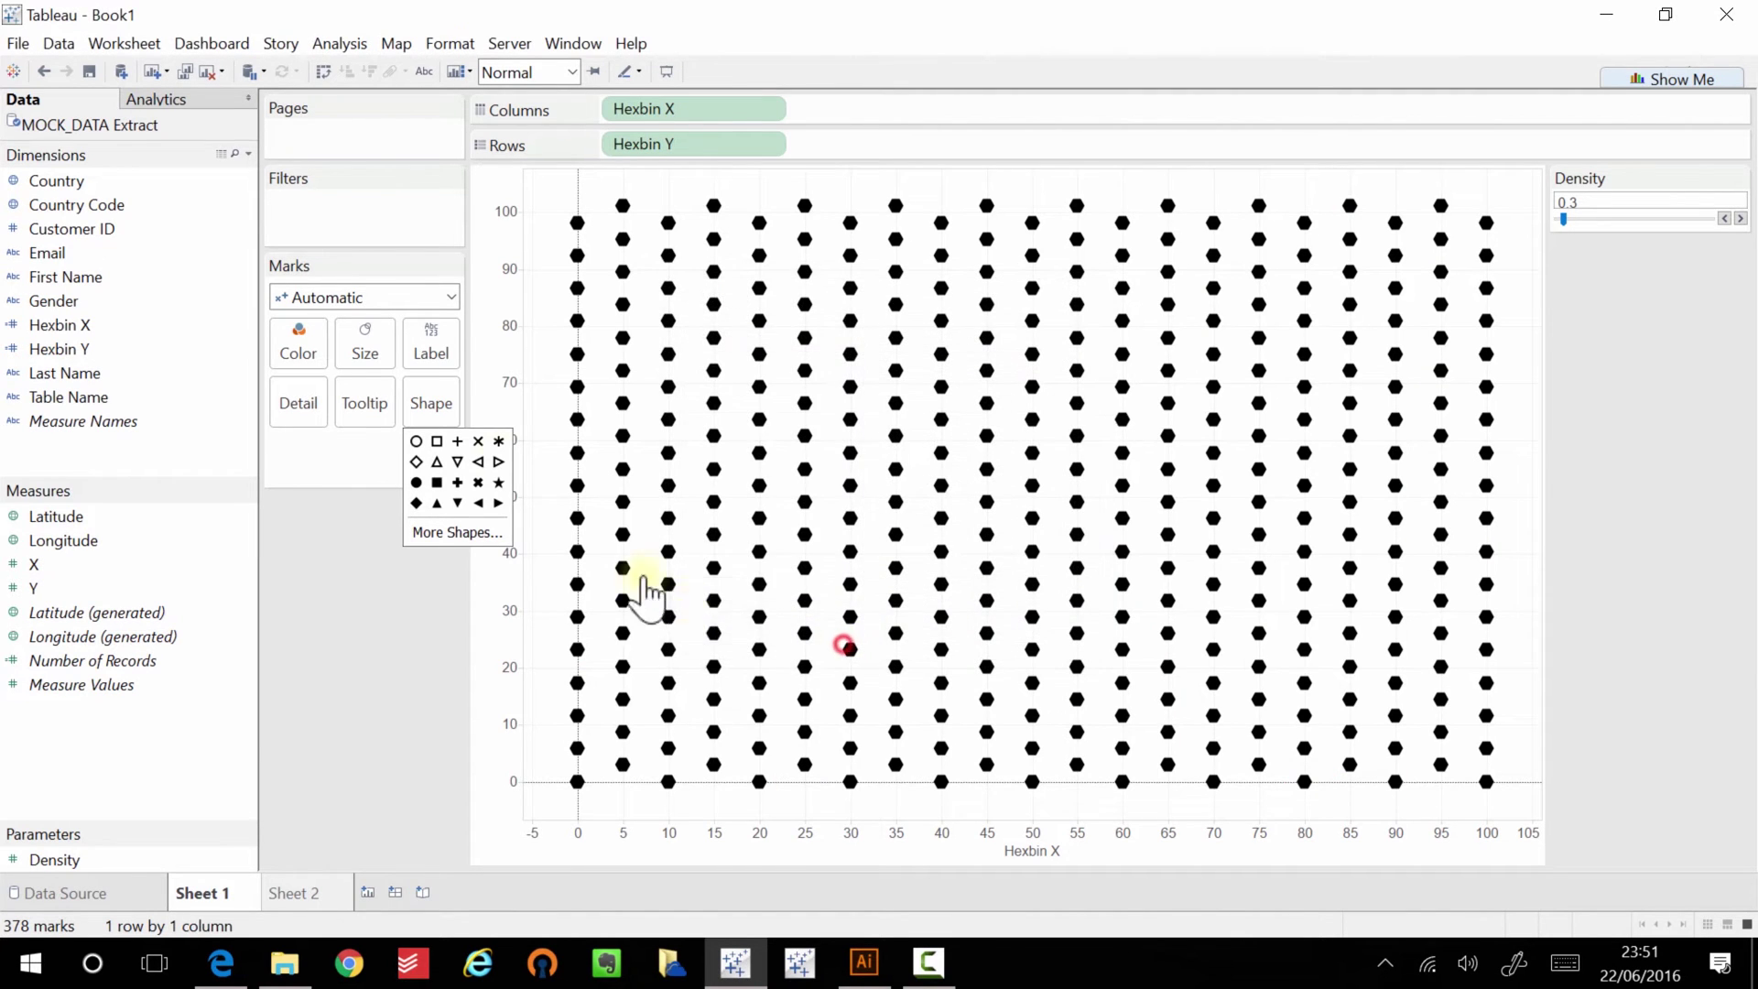
Enlarge the hexagon marks and narrow the chart area.
click(375, 345)
click(448, 388)
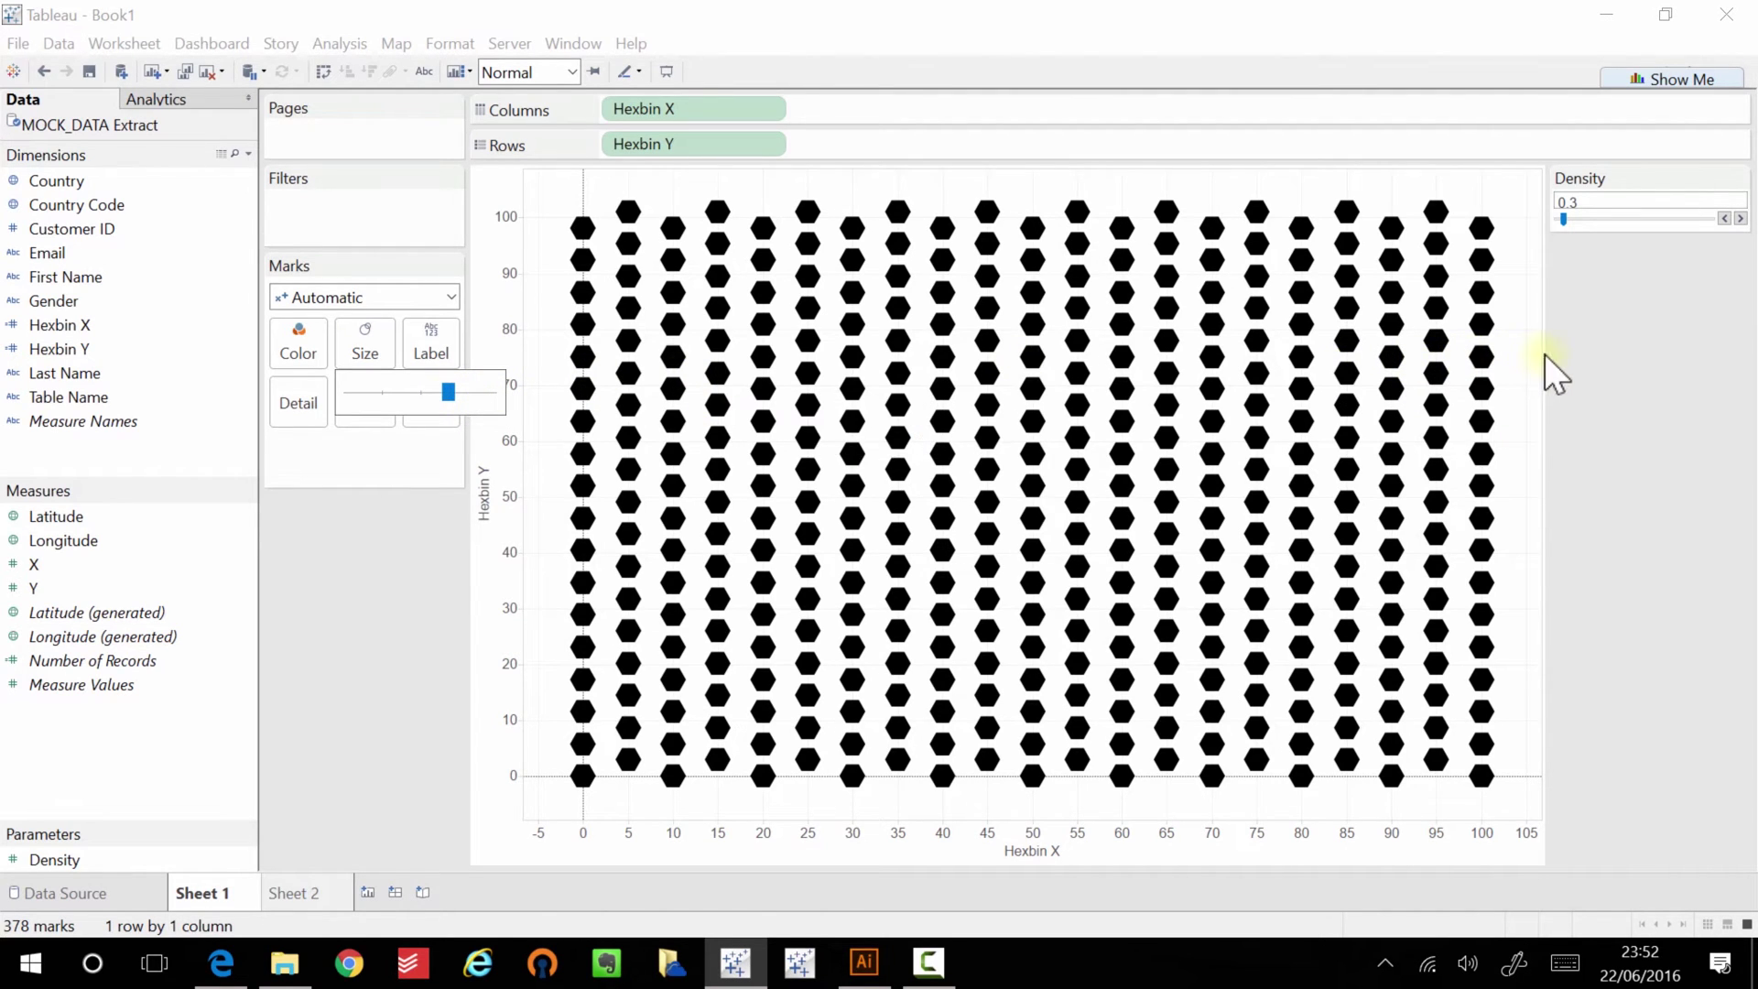
drag(1543, 351, 1367, 379)
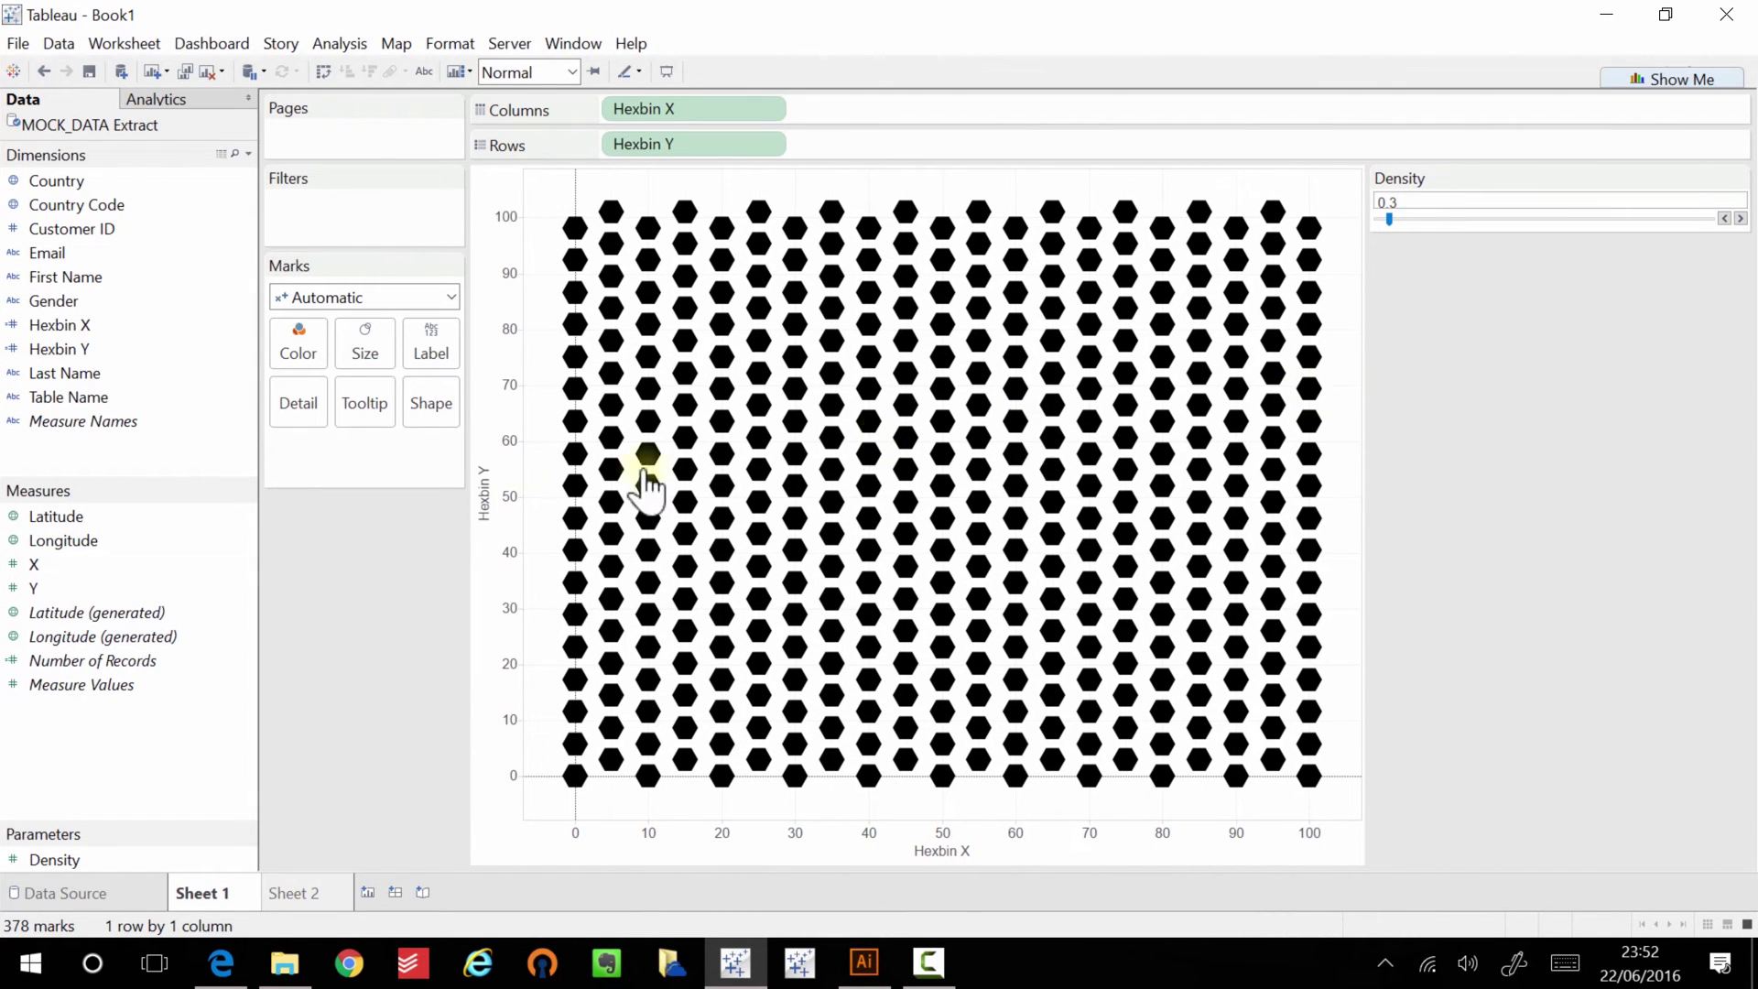
click(372, 363)
mouse_move(444, 393)
mouse_down()
mouse_move(469, 400)
mouse_move(453, 399)
mouse_up()
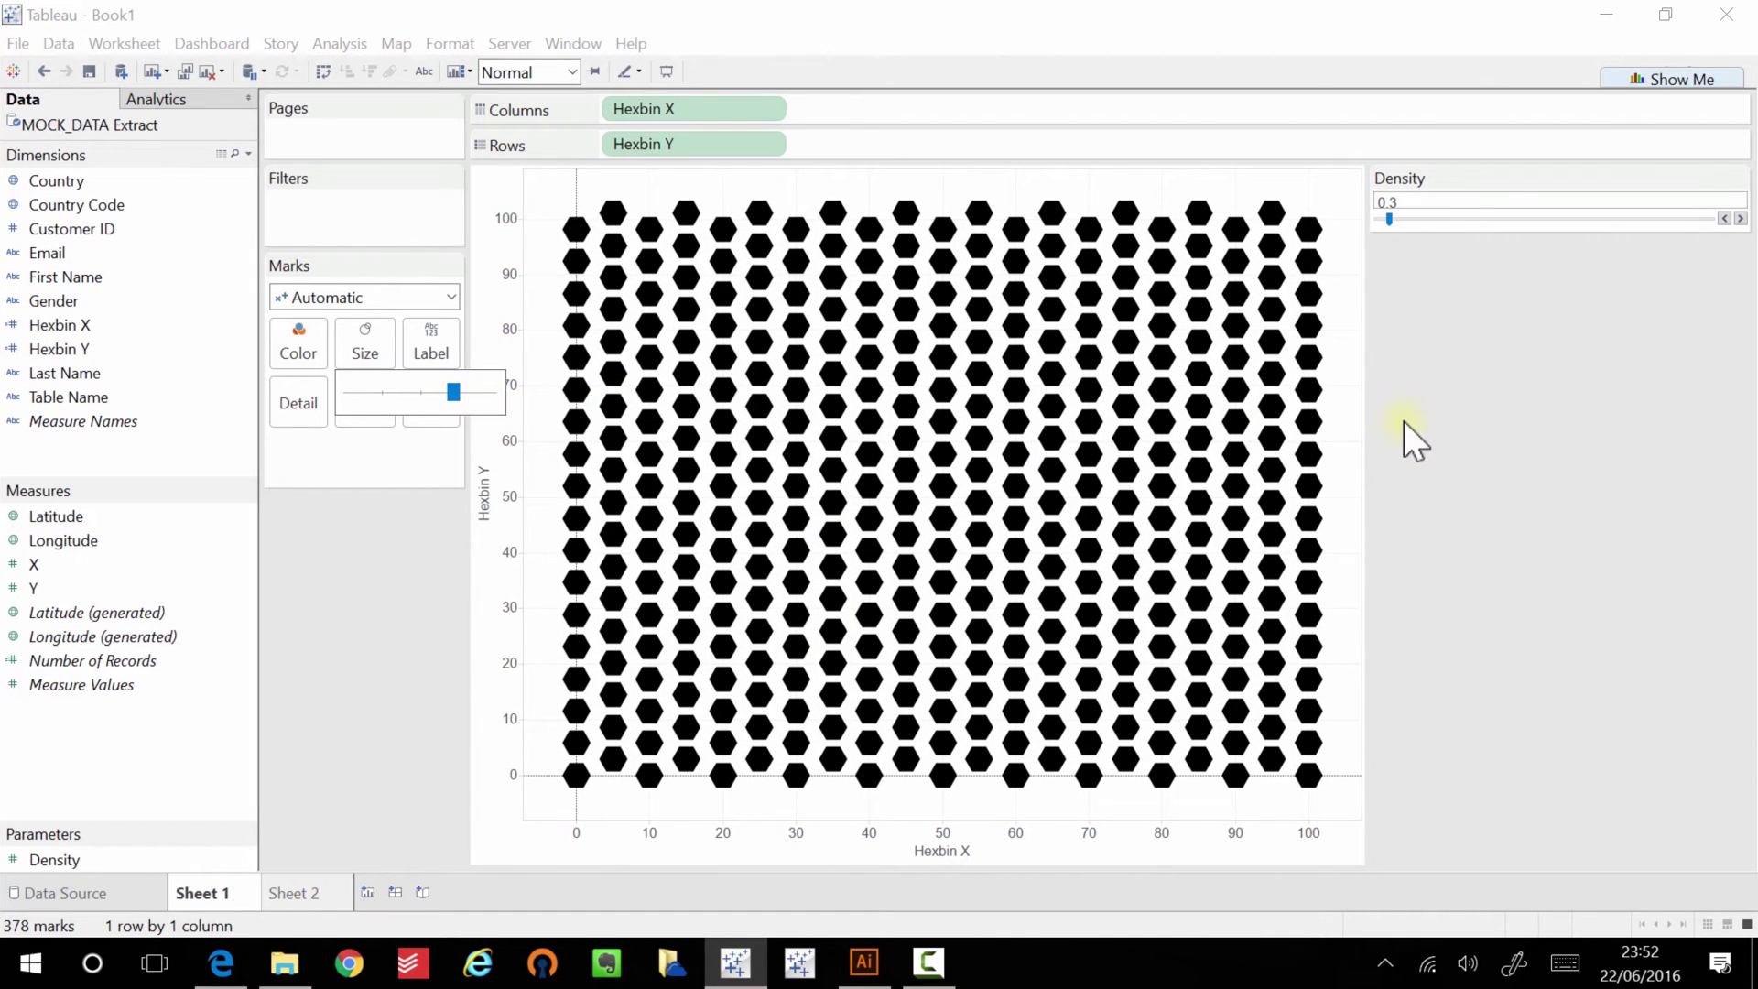
click(1355, 397)
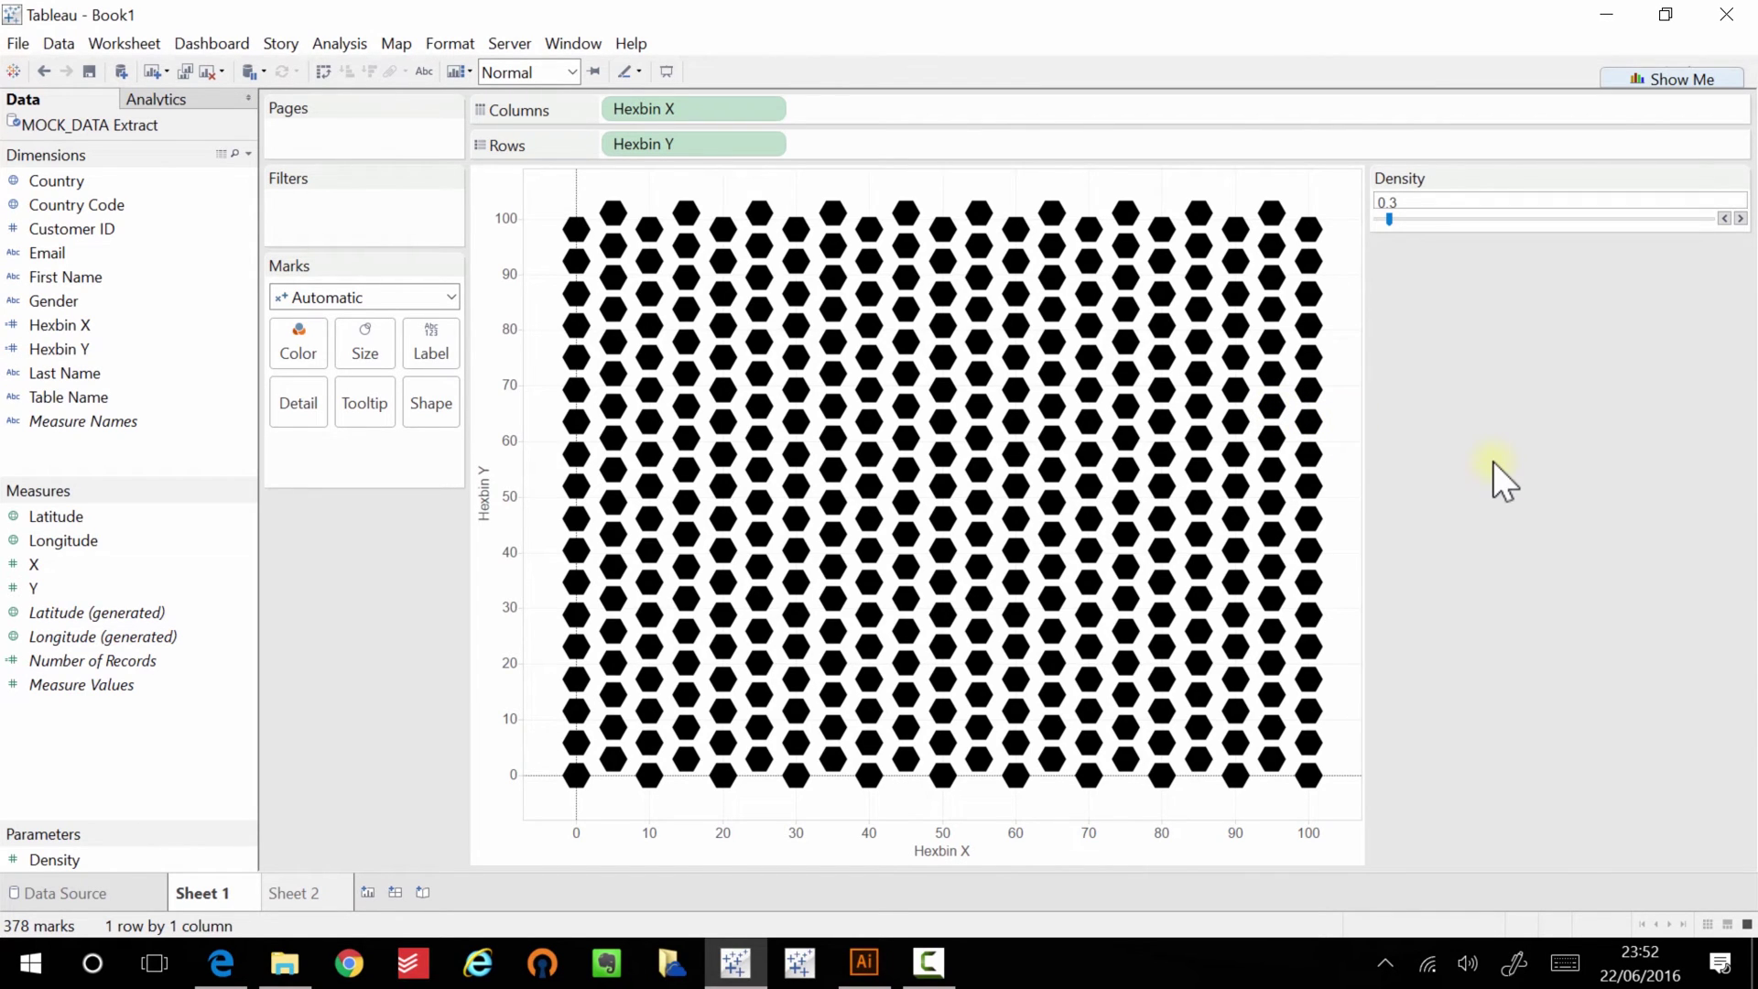
Lower Density to 0.18, then raise it back to 0.26.
click(1725, 218)
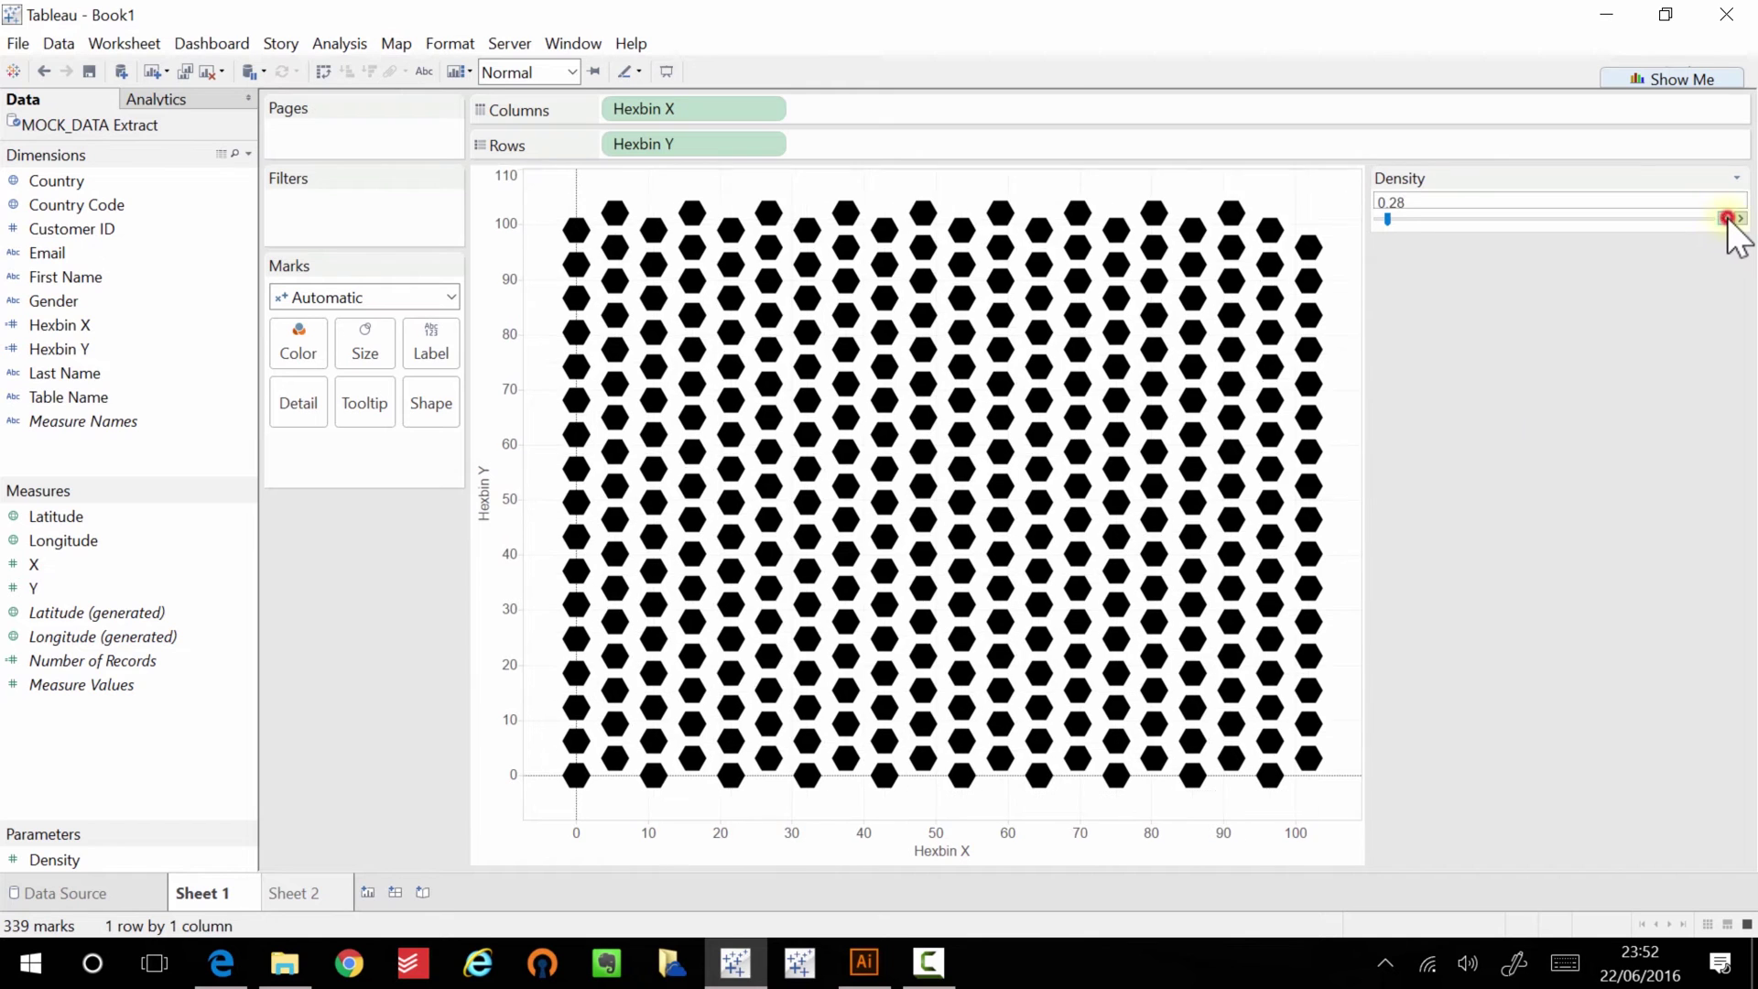
click(1725, 218)
click(1725, 218)
click(1725, 218)
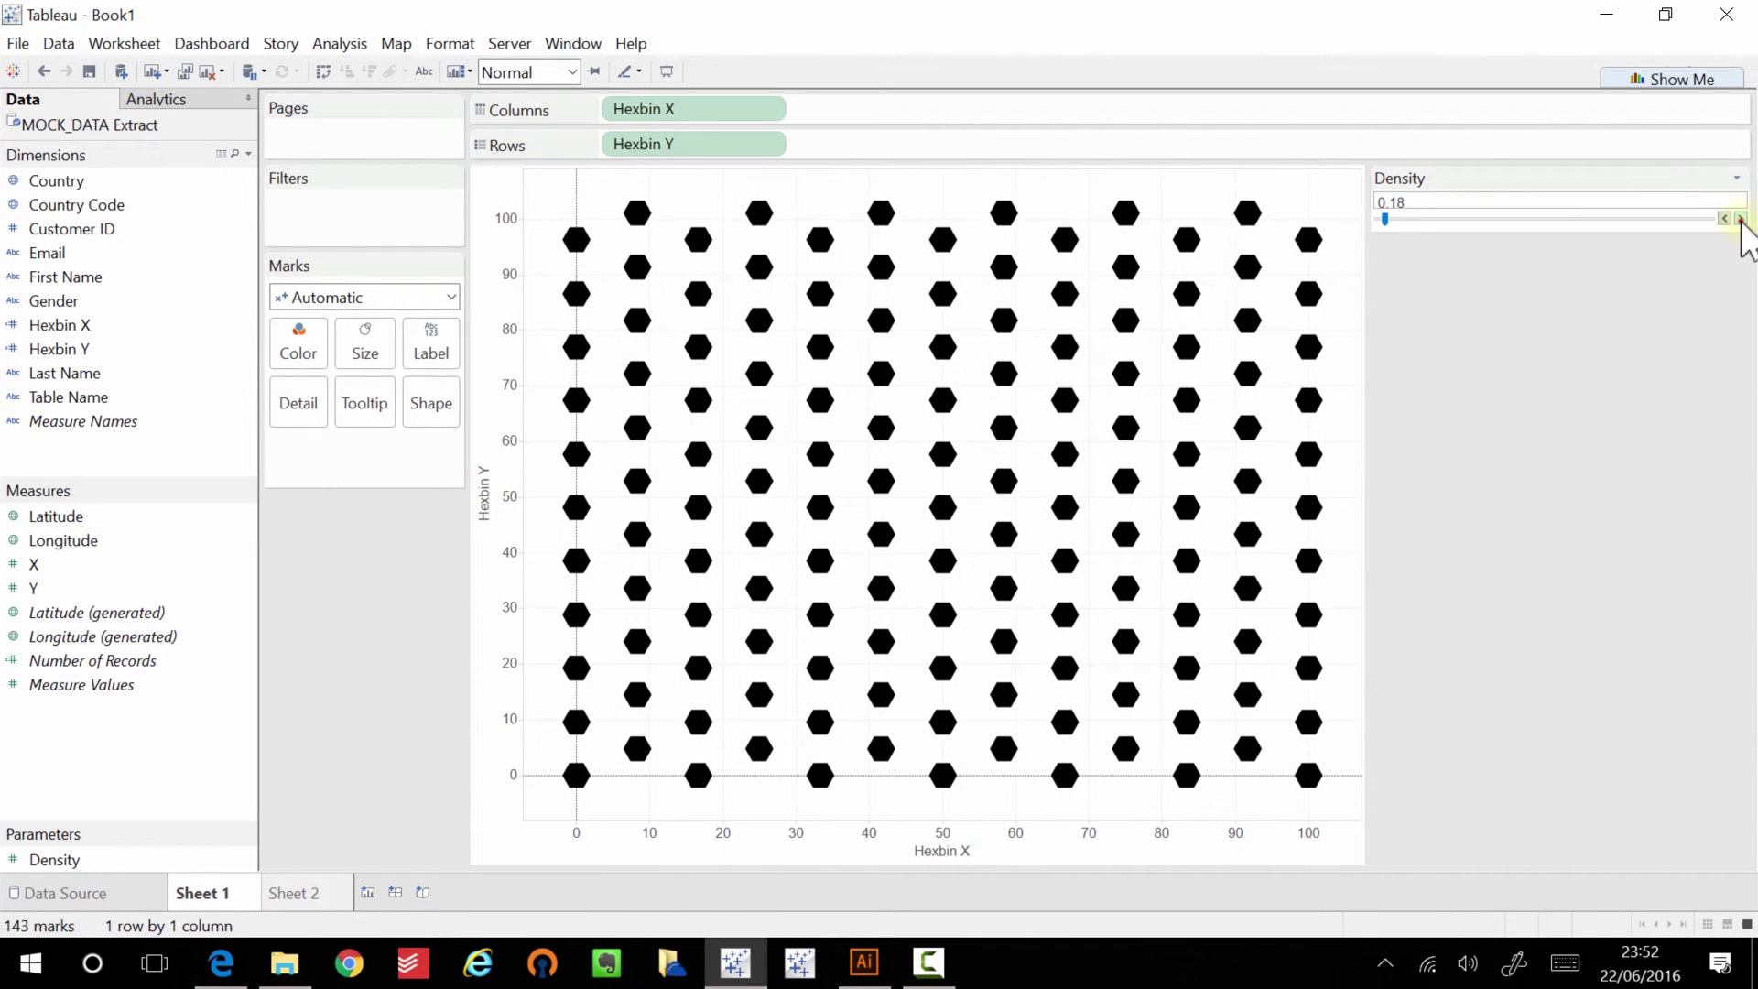
click(1739, 218)
click(1738, 218)
click(1739, 218)
click(1739, 218)
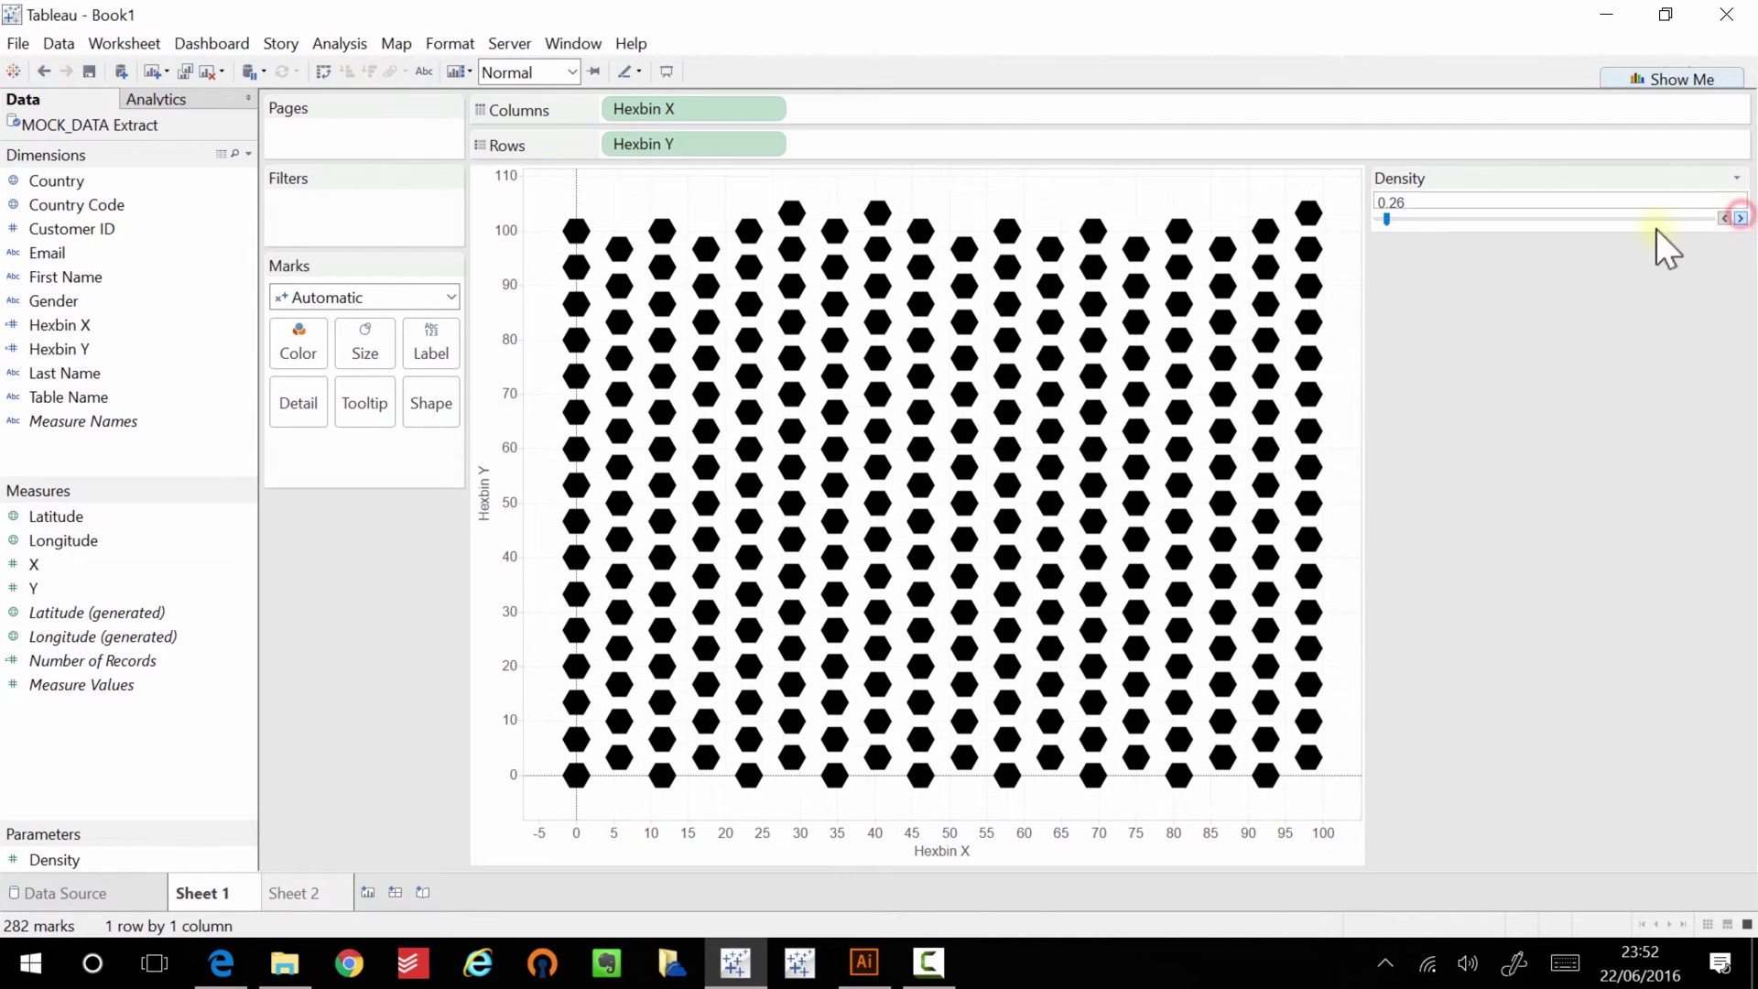
Change the marks to open circles and enlarge them.
click(432, 403)
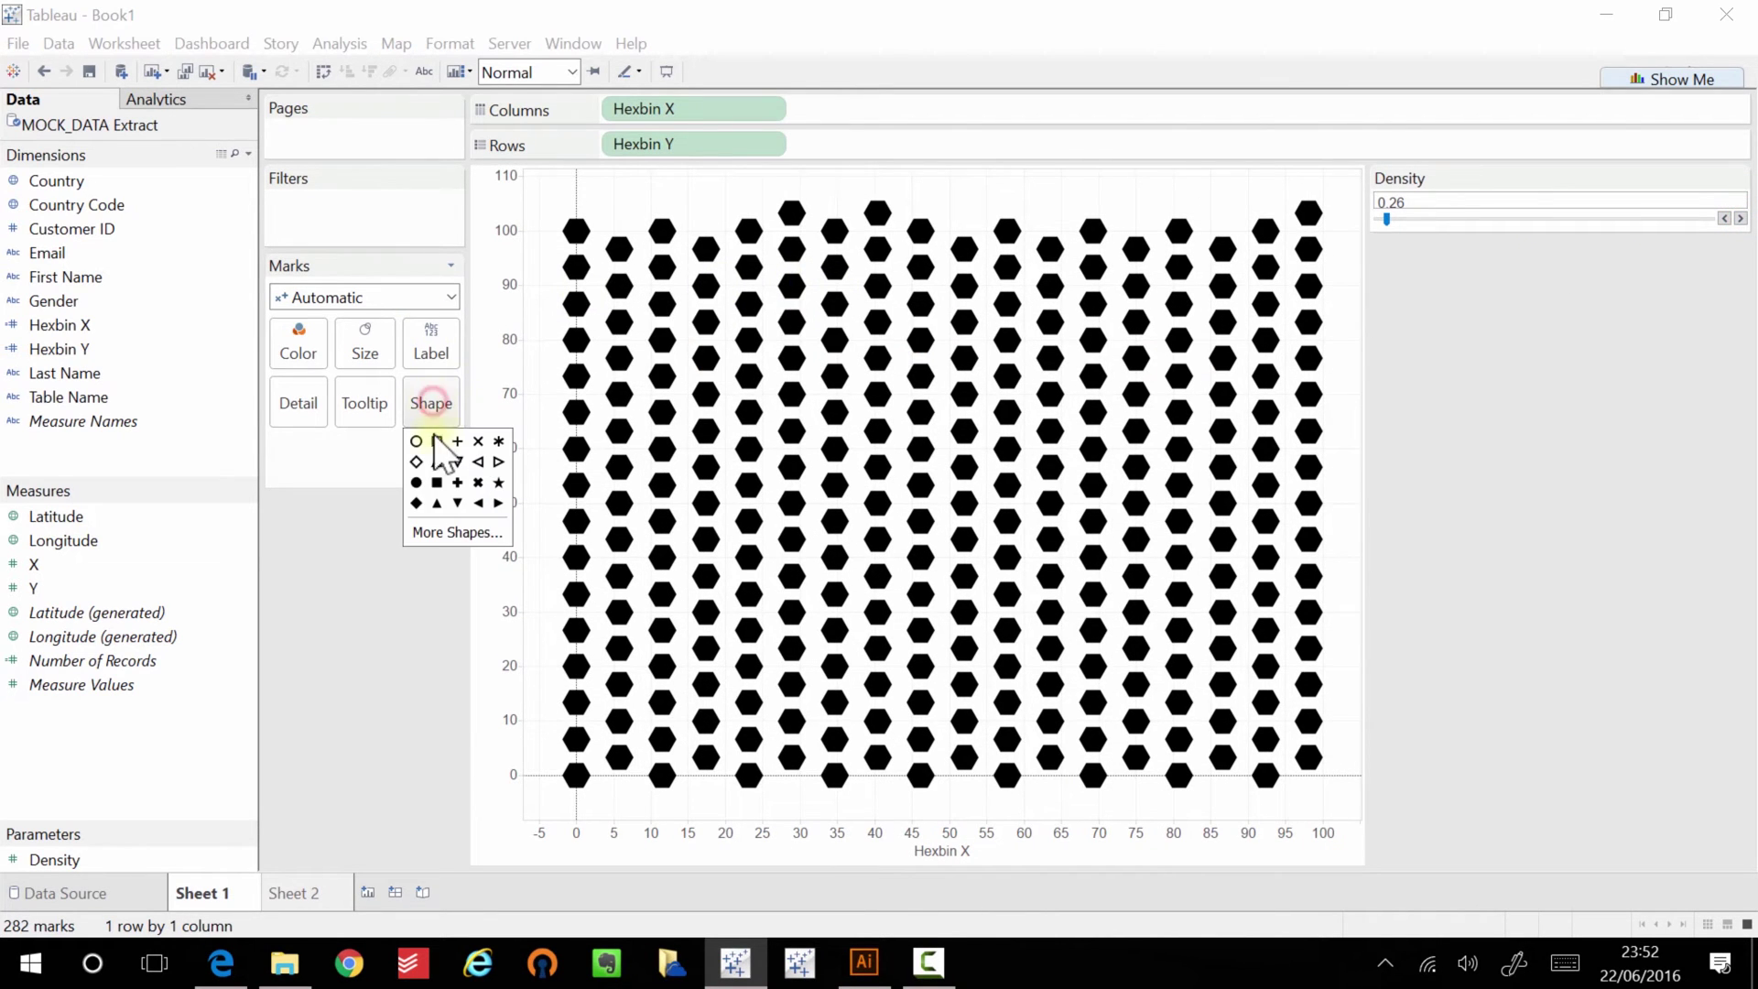
click(416, 442)
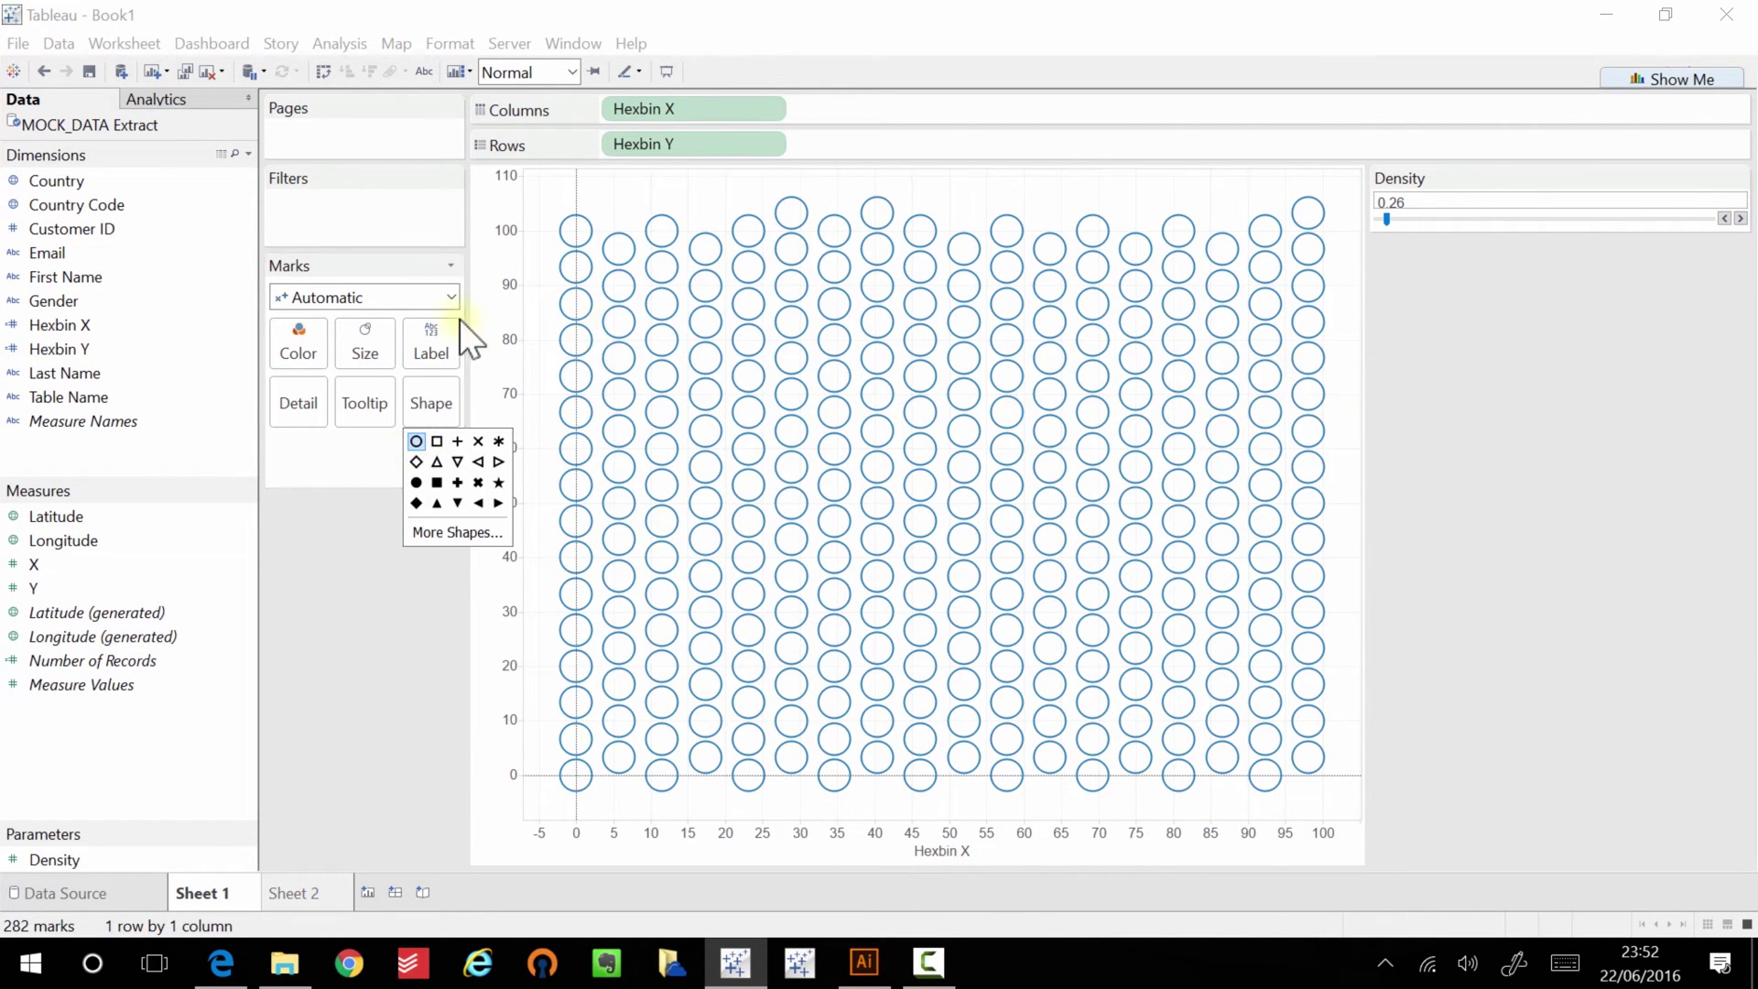
click(374, 350)
drag(438, 381, 453, 383)
Adjust the Density parameter to 0.08 with its arrows and slider.
click(1741, 219)
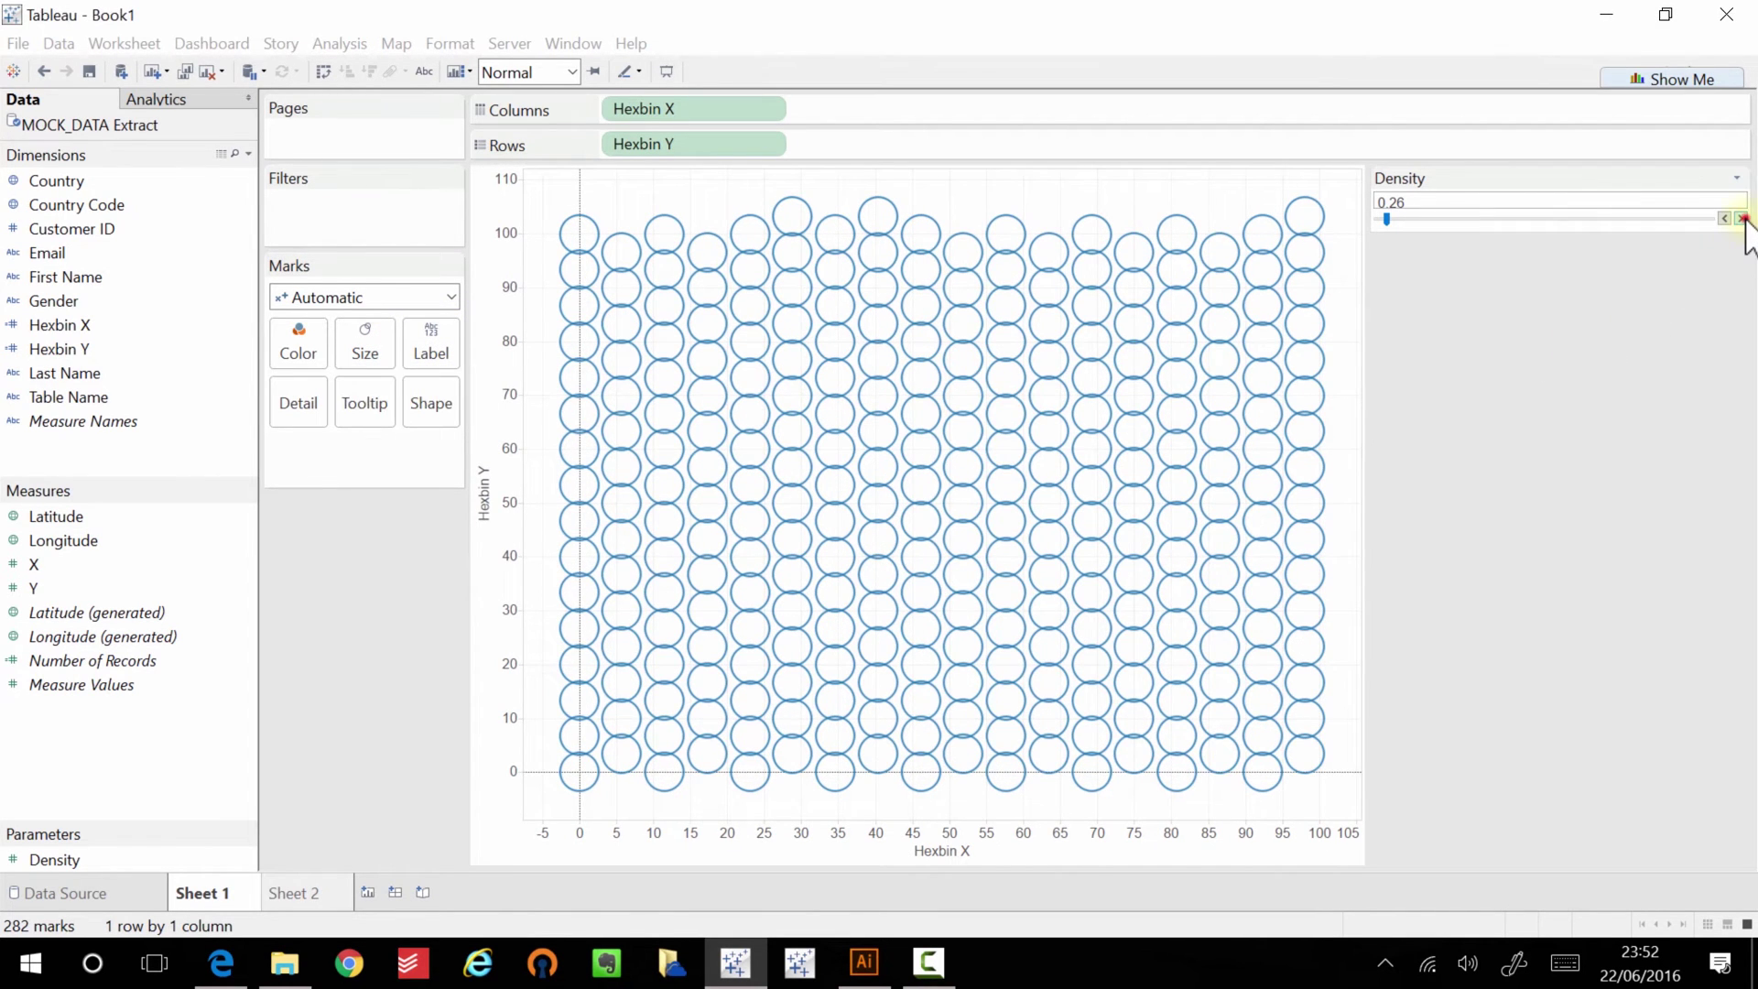
click(1740, 219)
click(1740, 219)
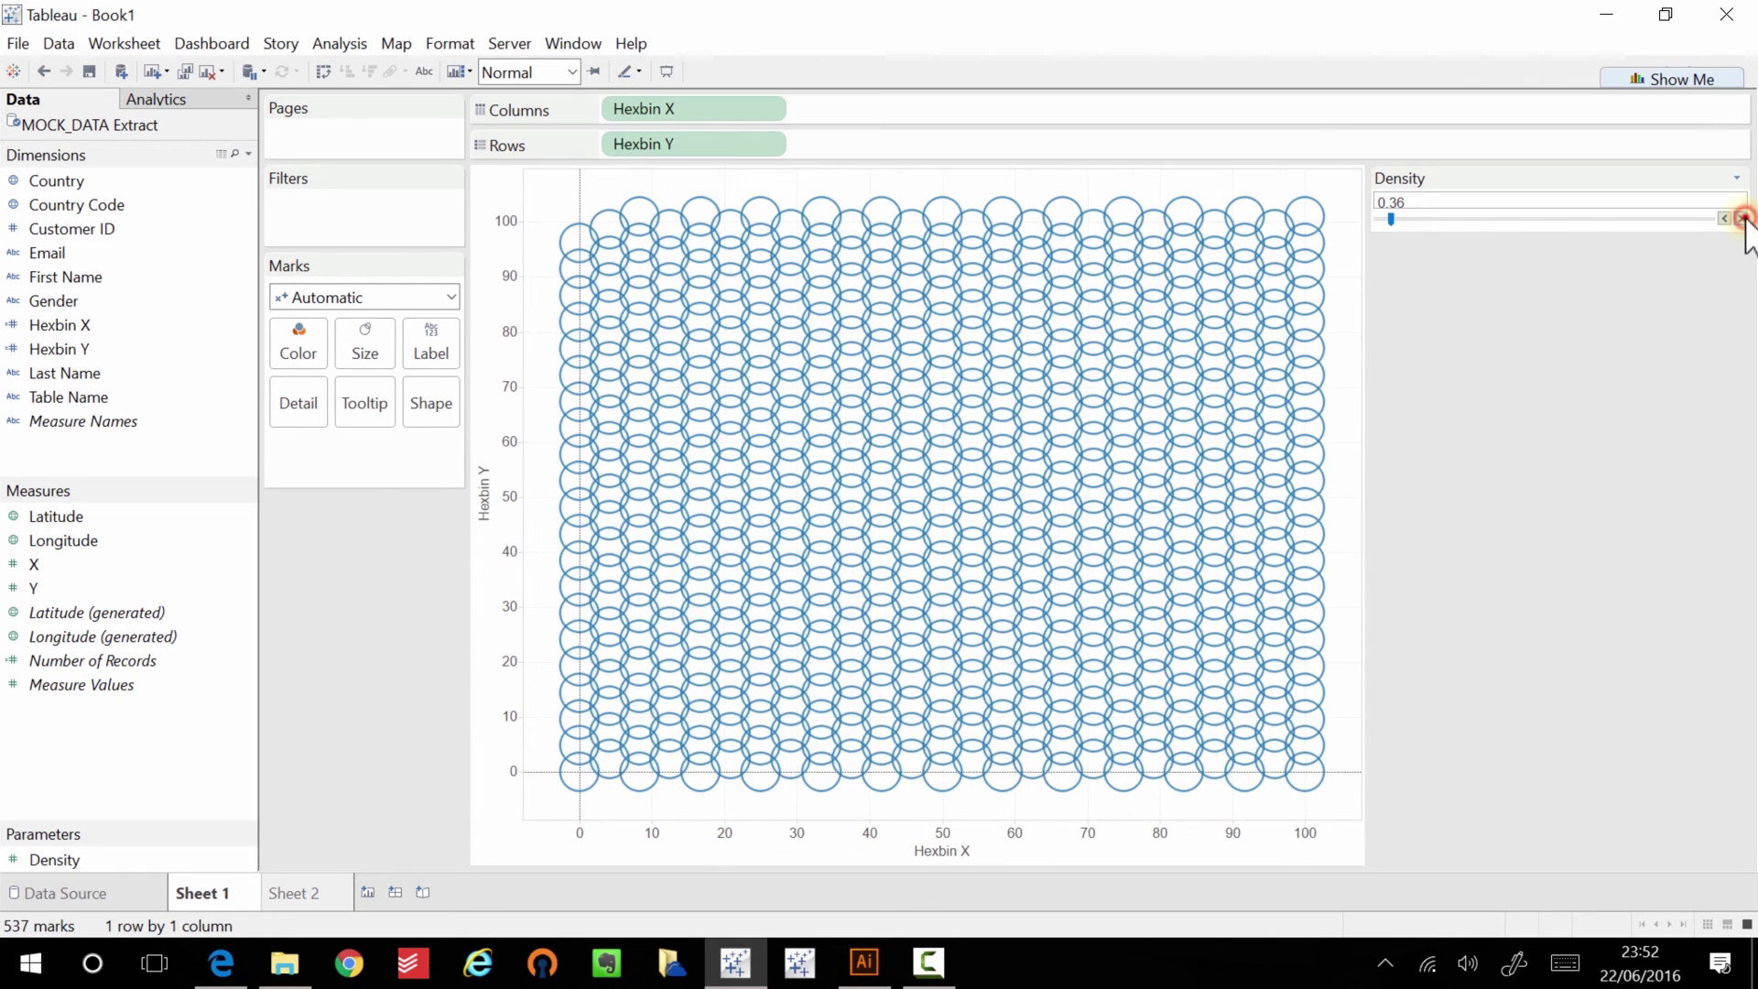
click(1741, 219)
drag(1422, 219, 1380, 226)
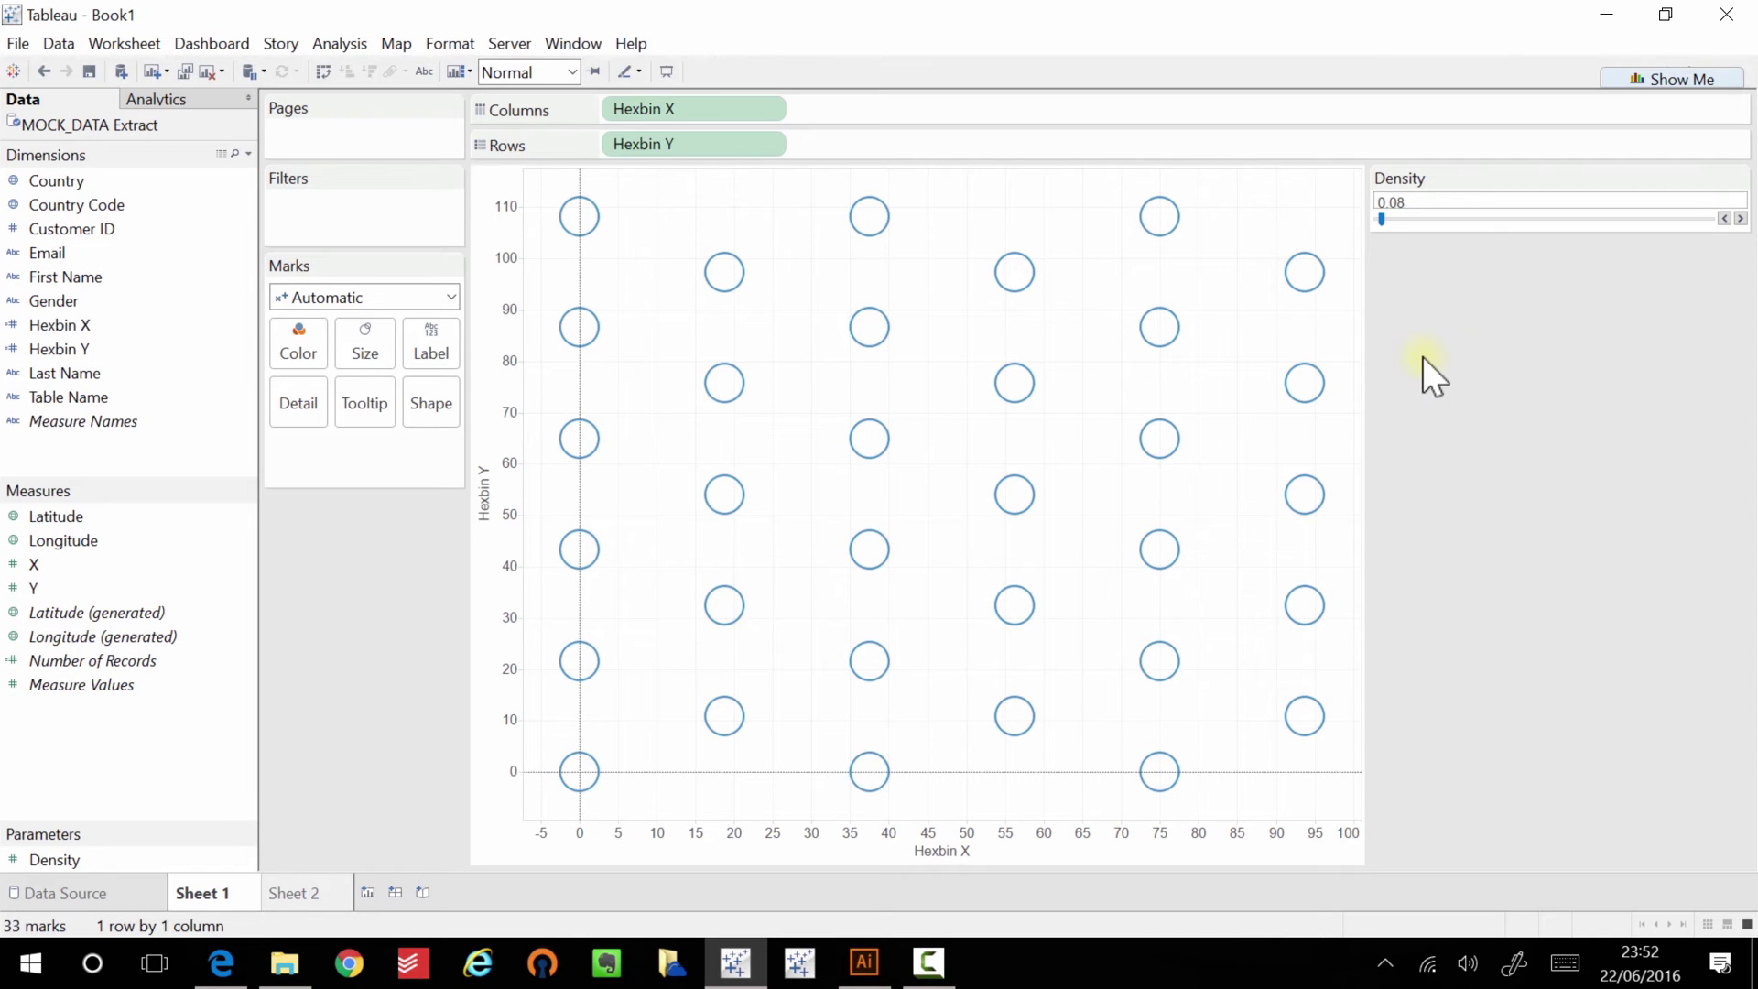
Check Sheet 2 and Sheet 1, then add a new worksheet, Sheet 3.
click(293, 893)
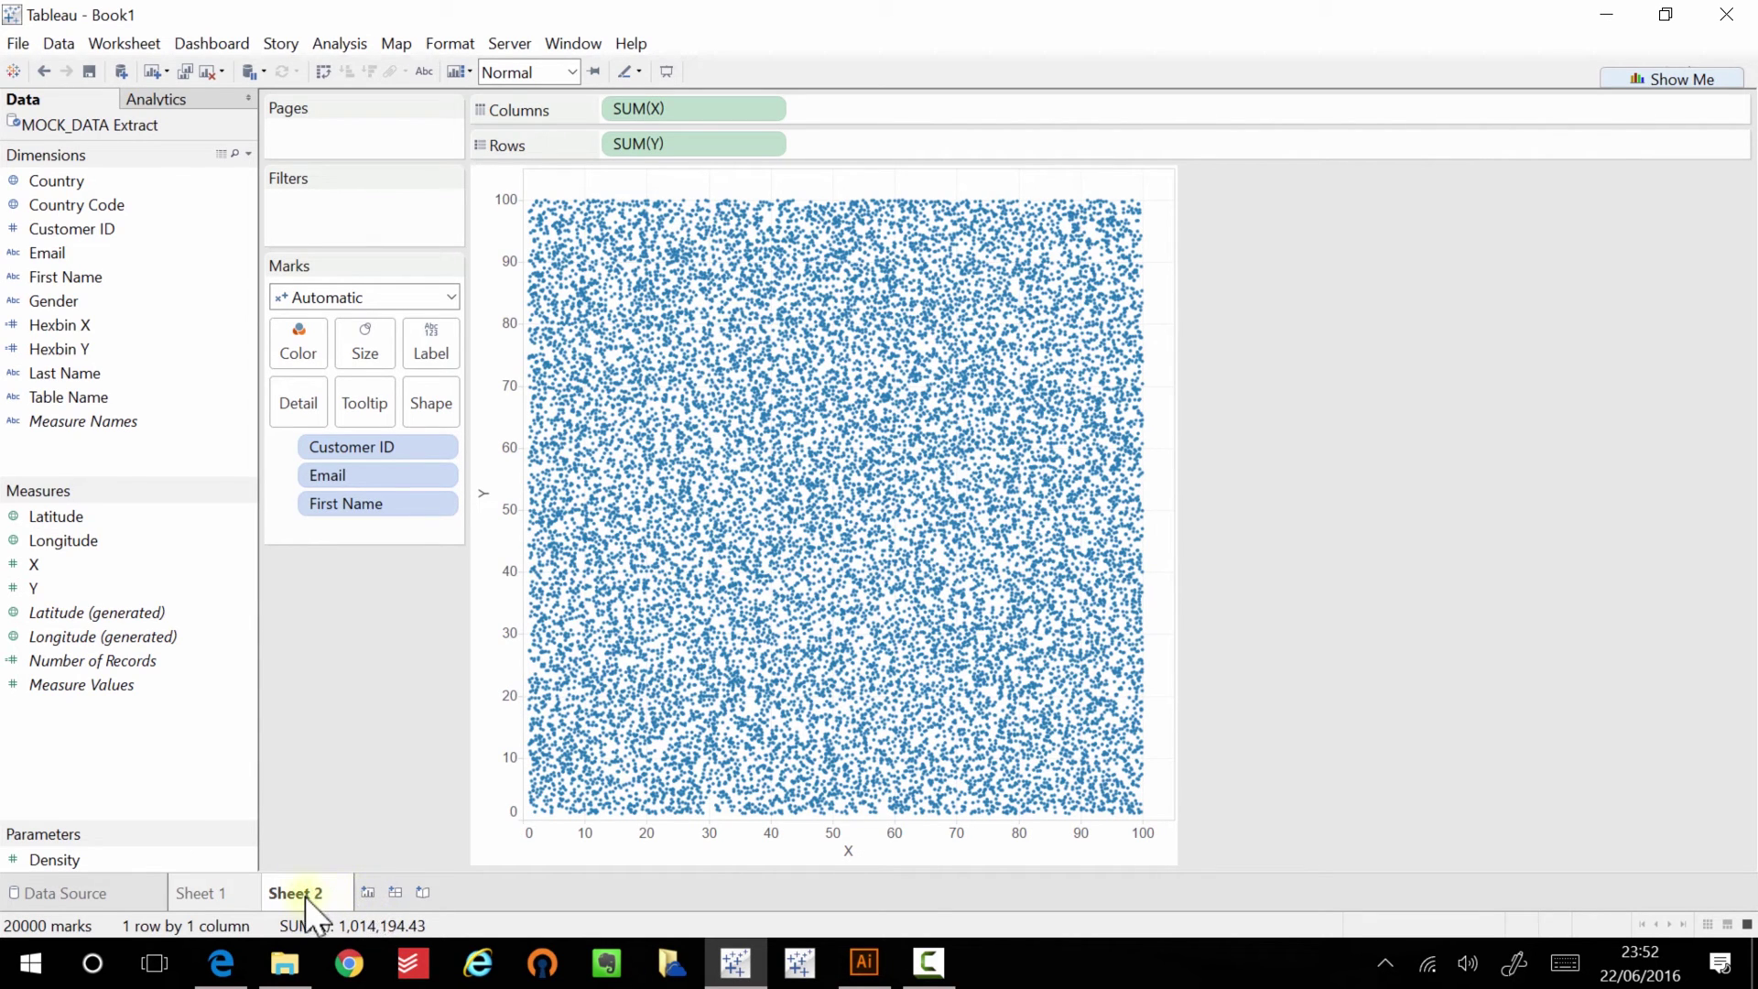
click(206, 893)
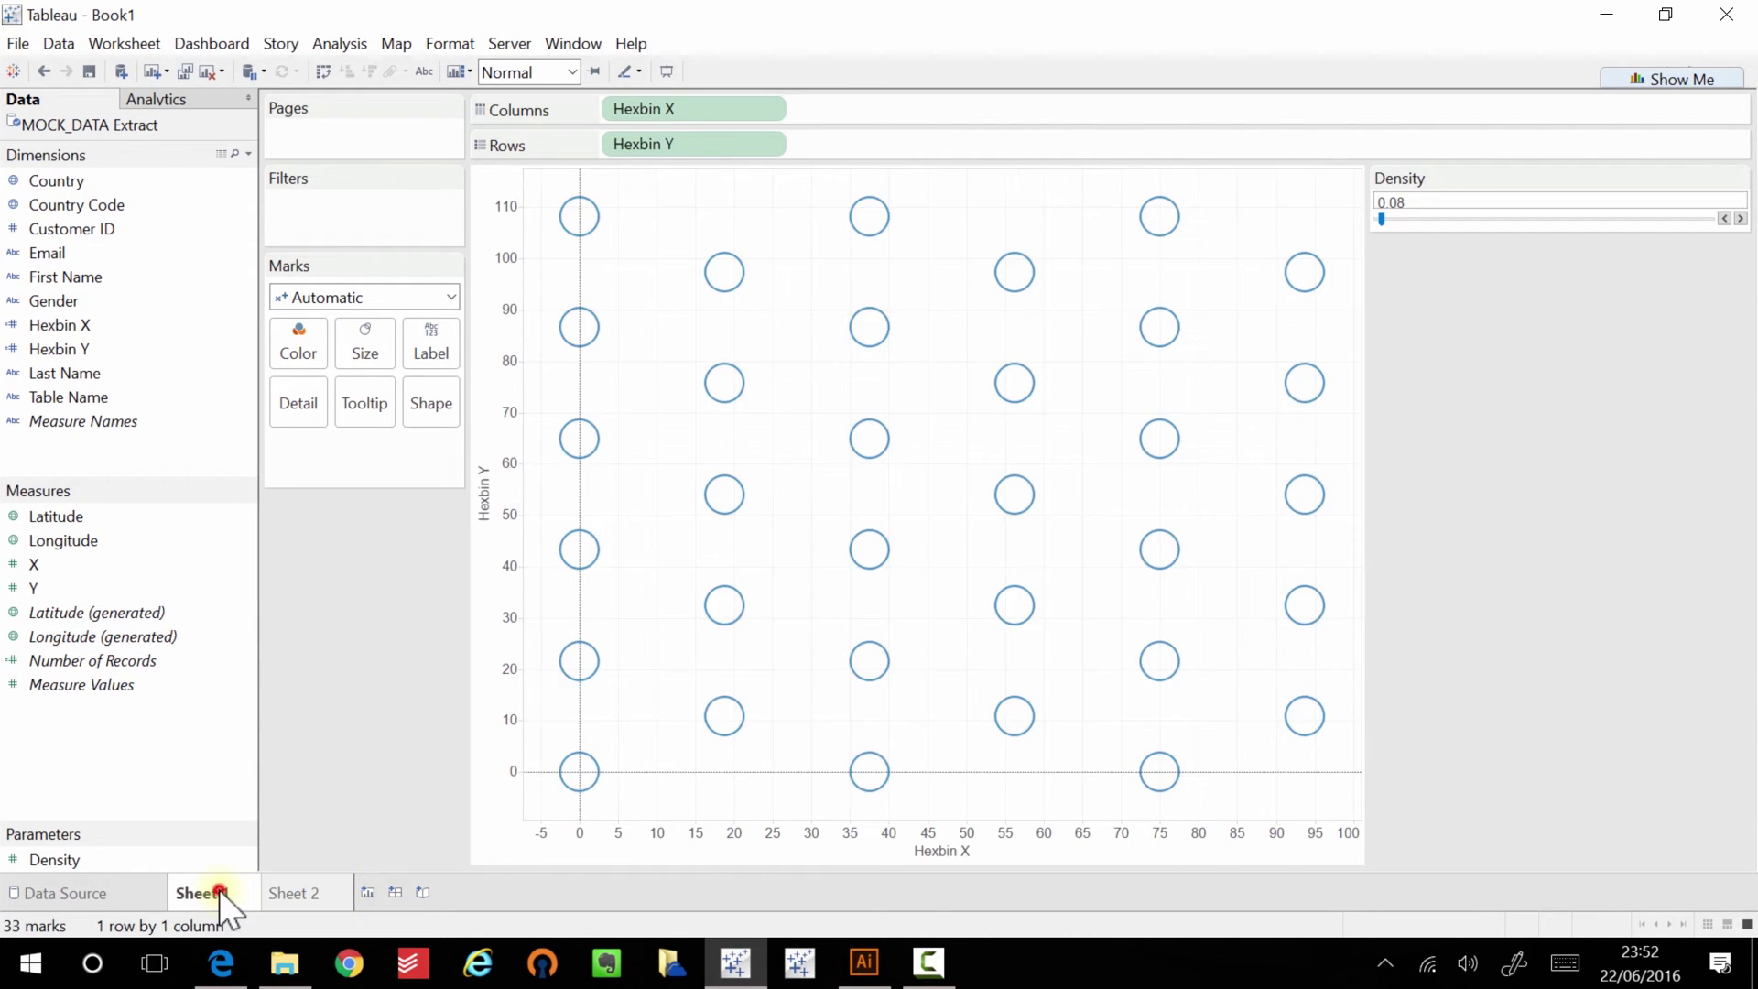
click(369, 893)
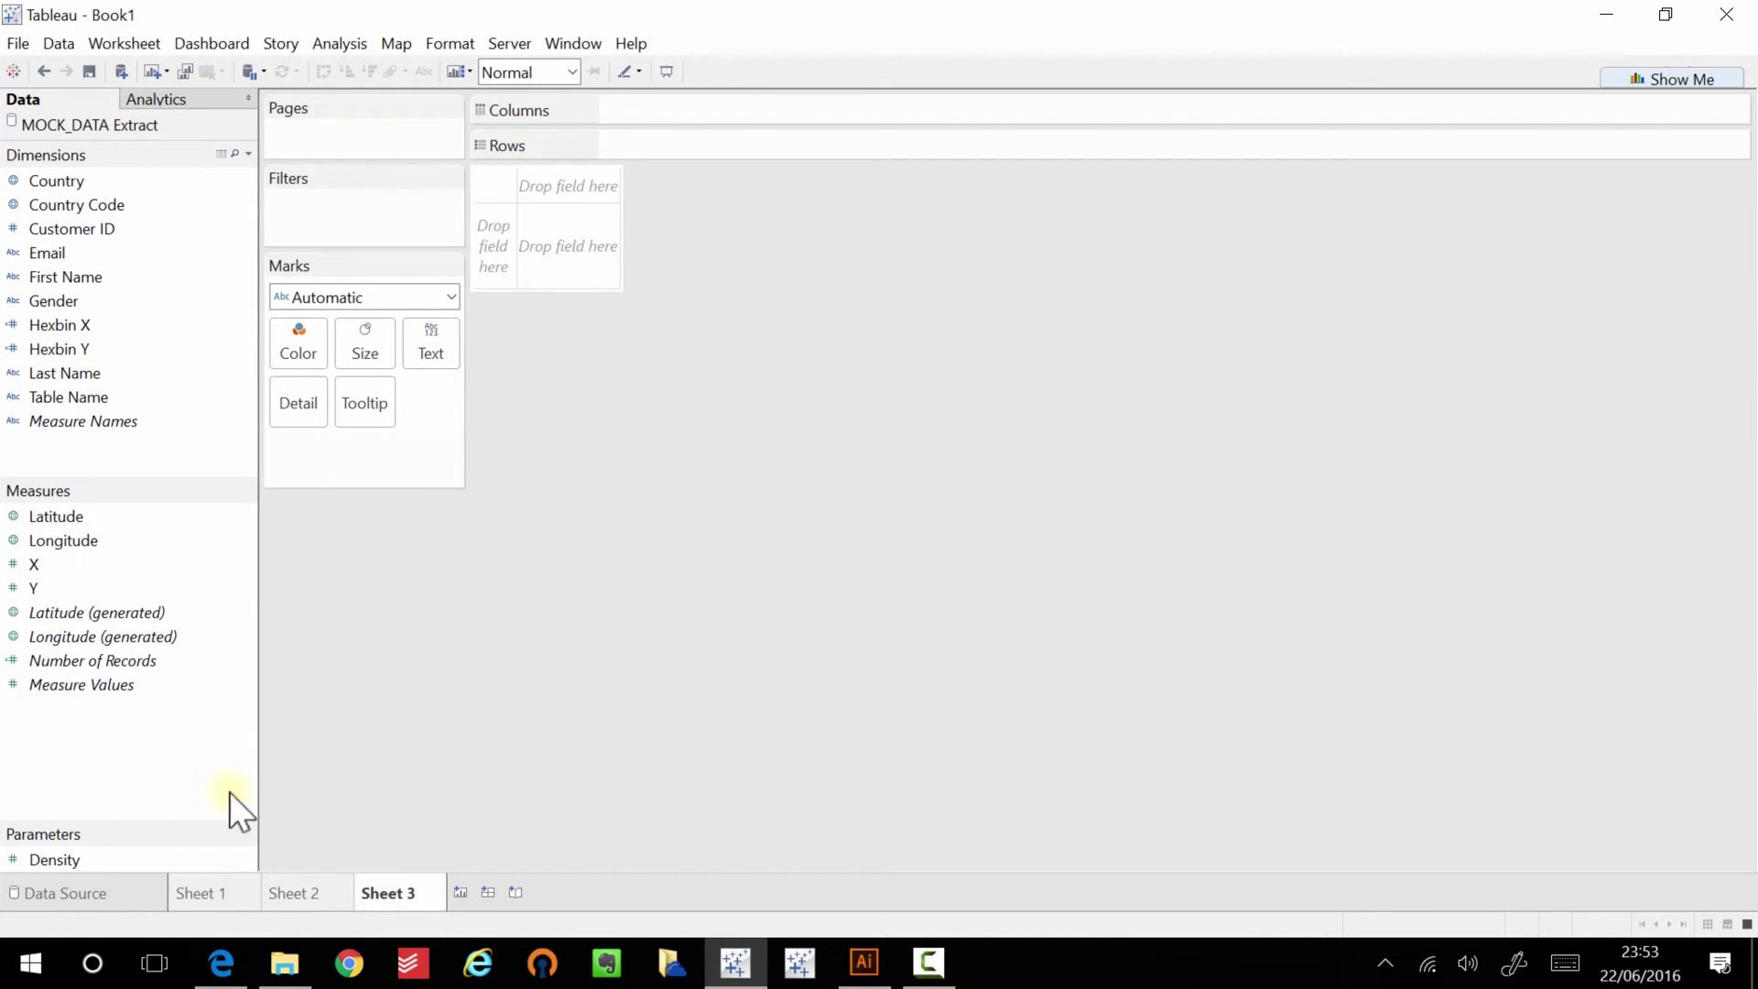
Place Latitude and Longitude on the shelves and swap axes to form a map.
click(60, 518)
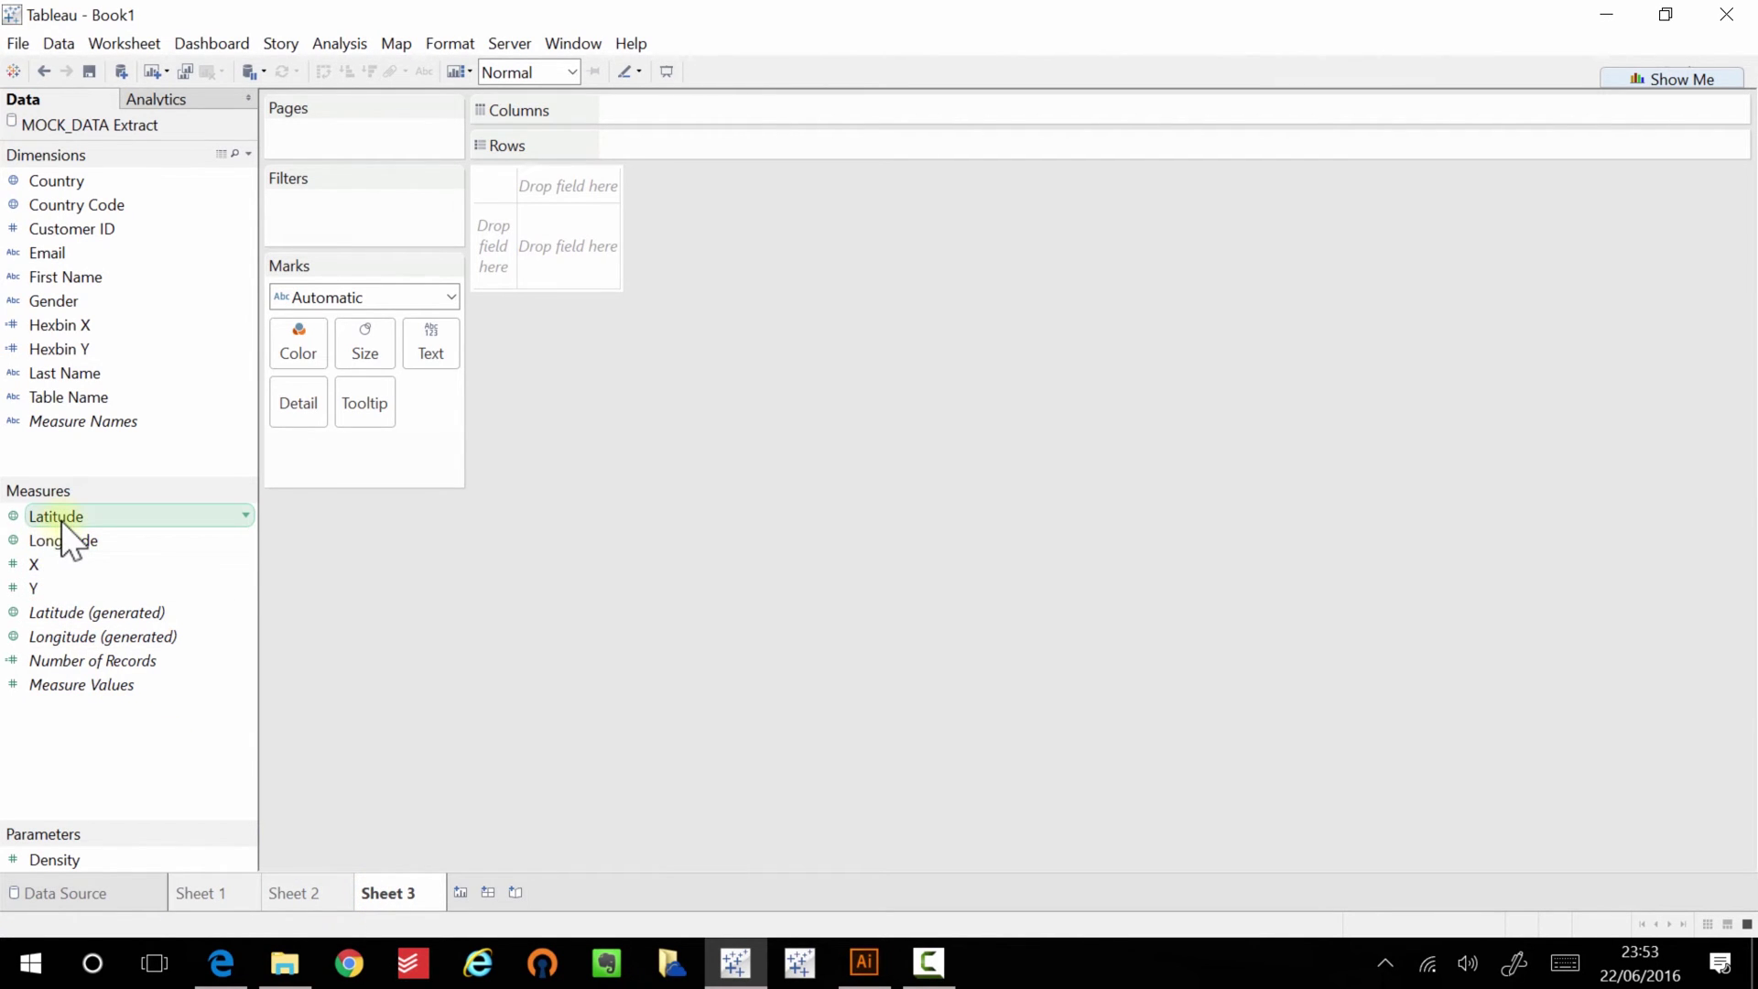
drag(61, 522, 663, 117)
drag(61, 542, 661, 144)
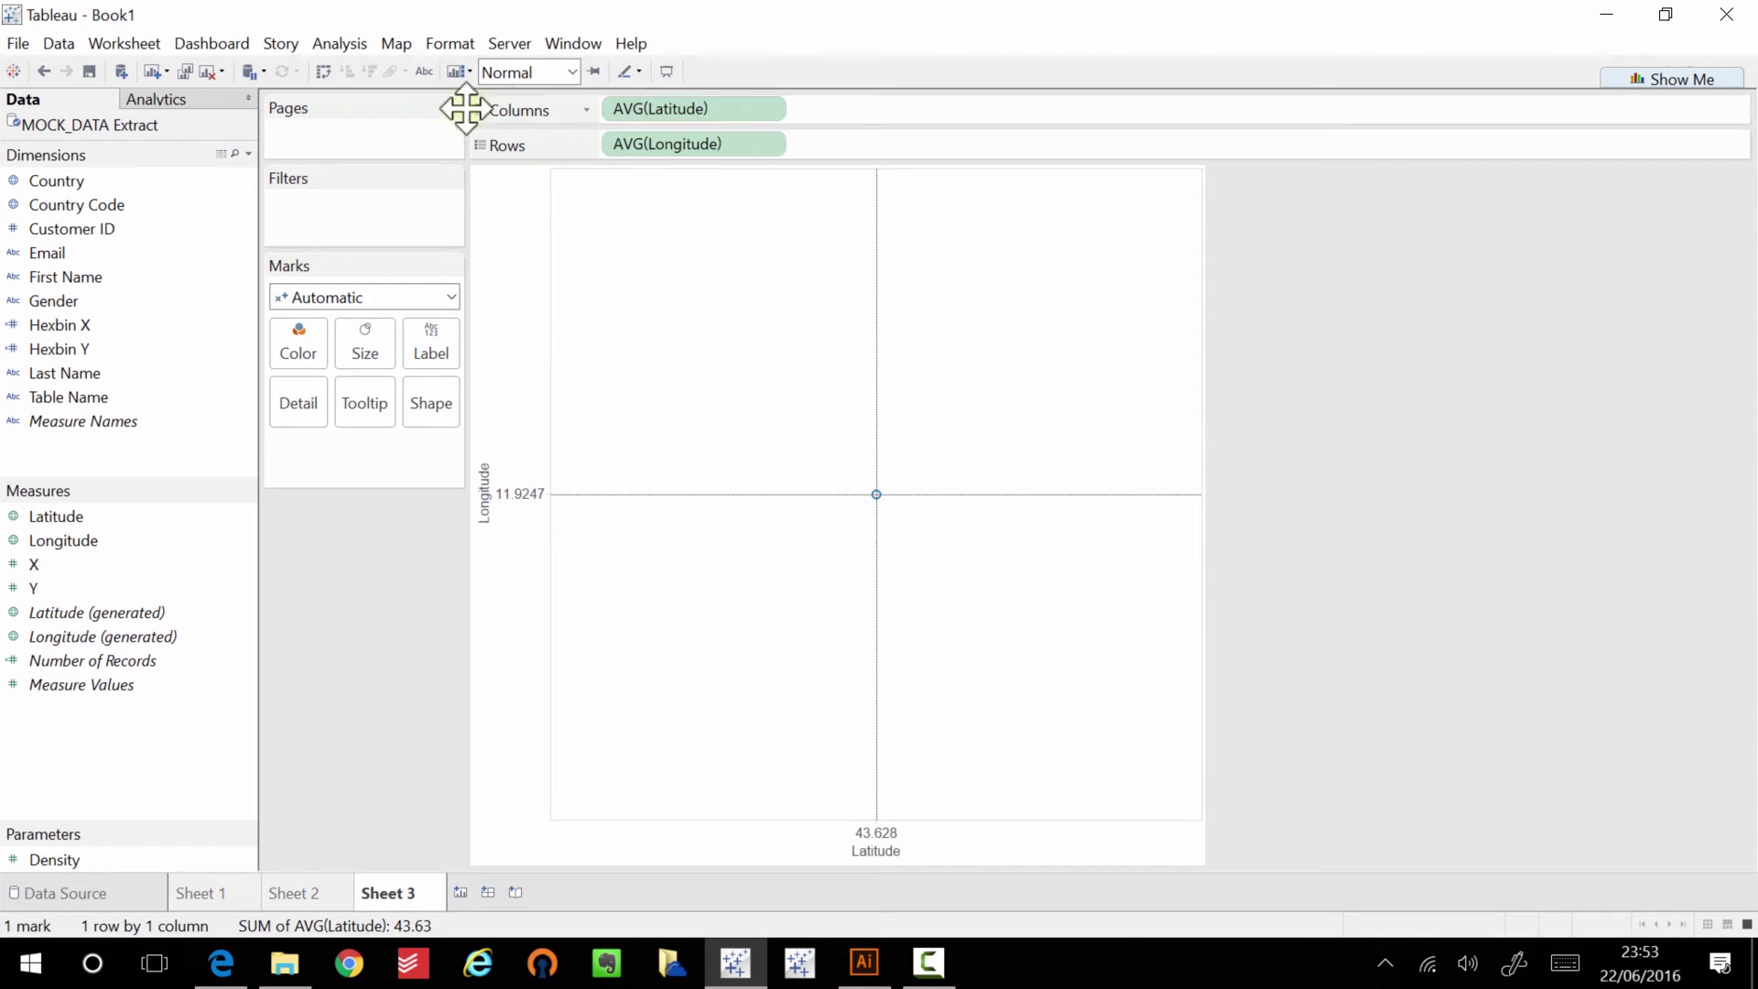
click(317, 68)
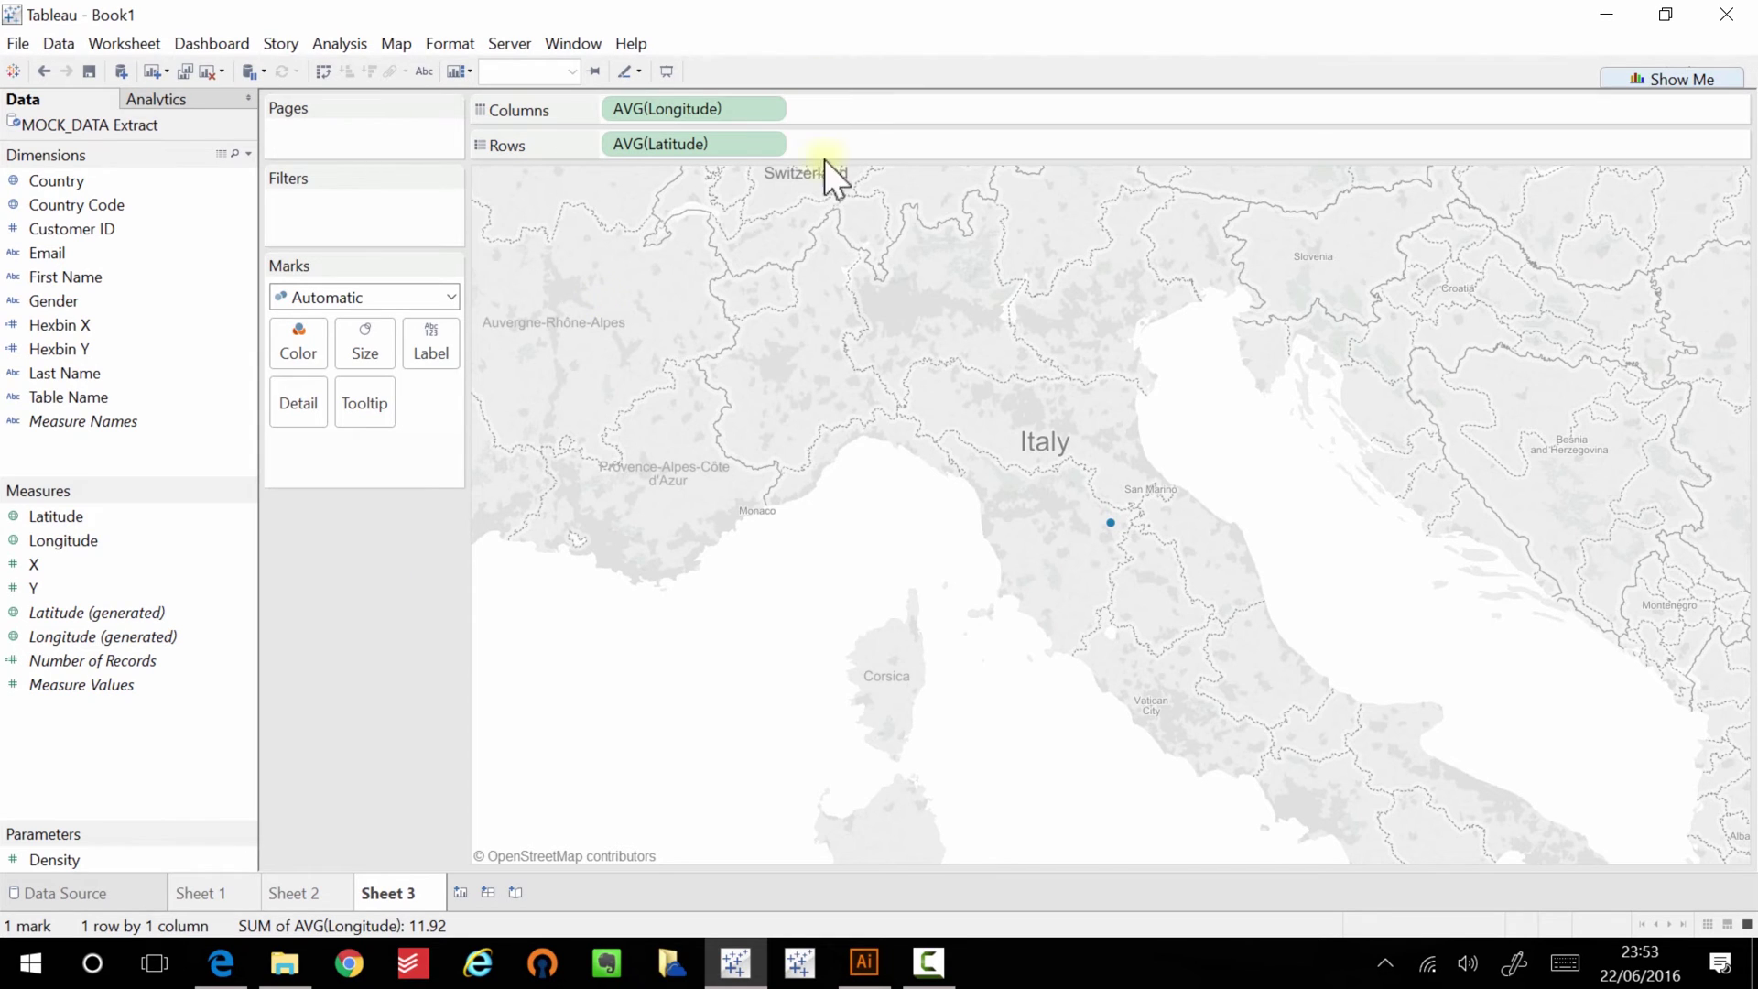
Add Customer ID, Email and First Name to Detail, and put Country on Filters.
click(76, 299)
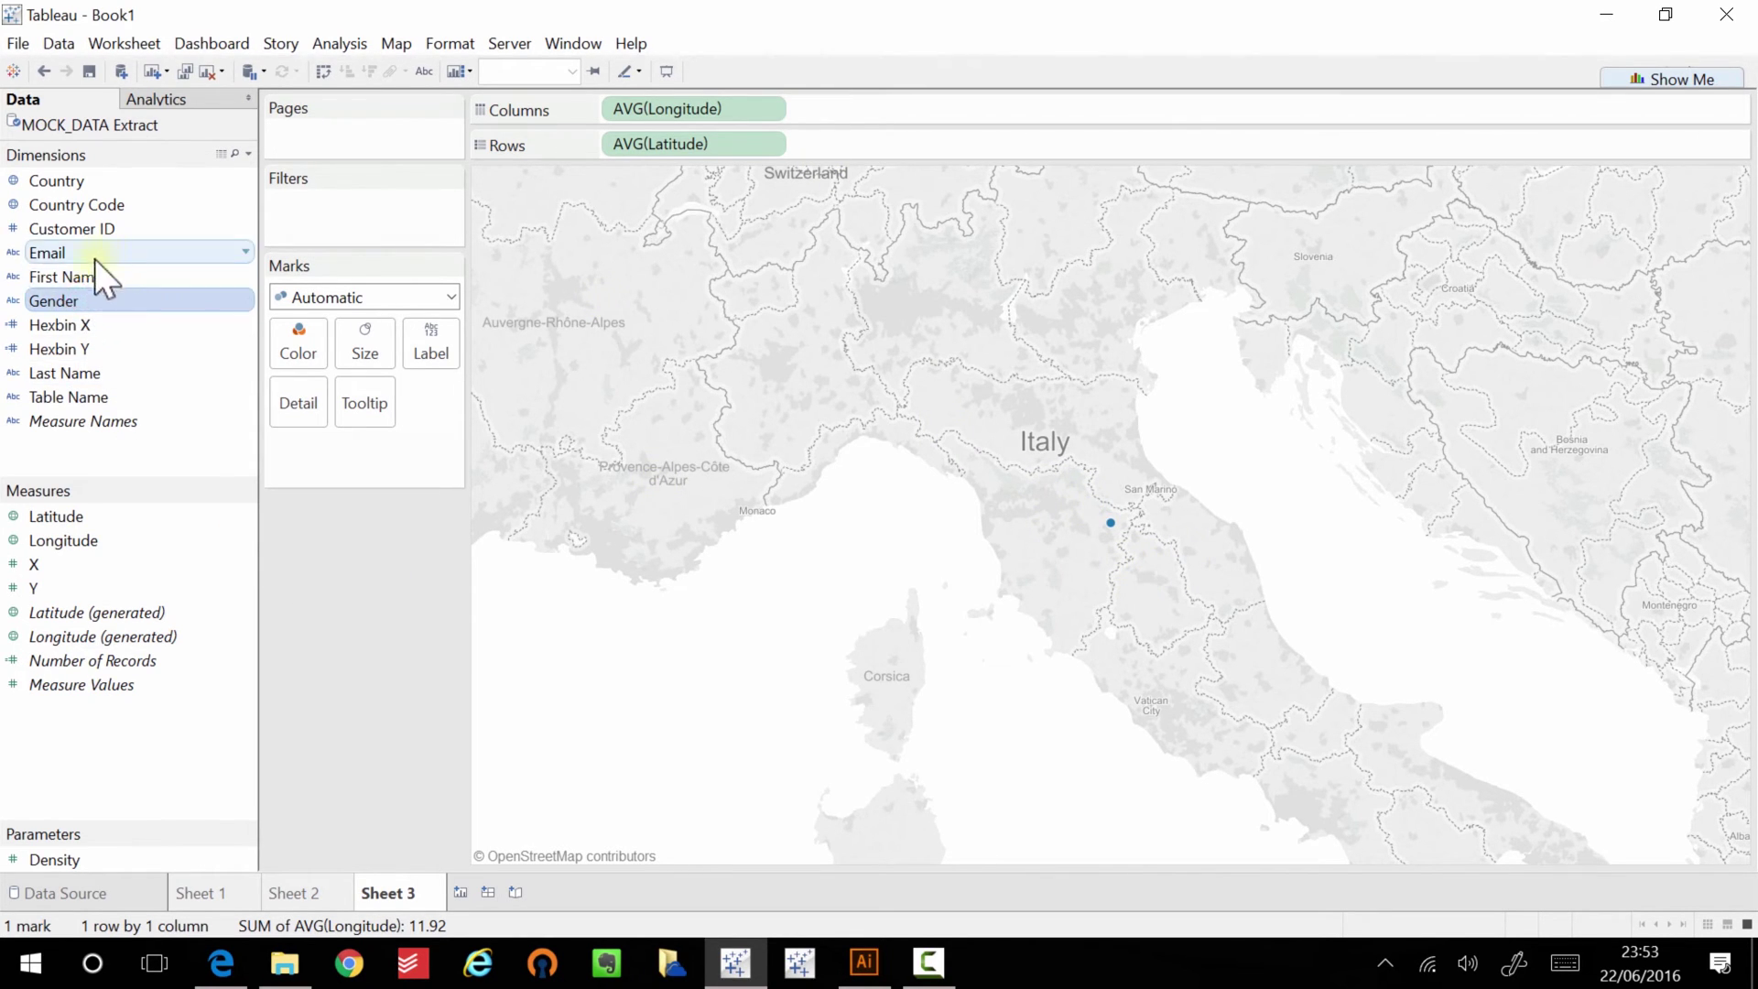
click(77, 275)
shift+click(73, 229)
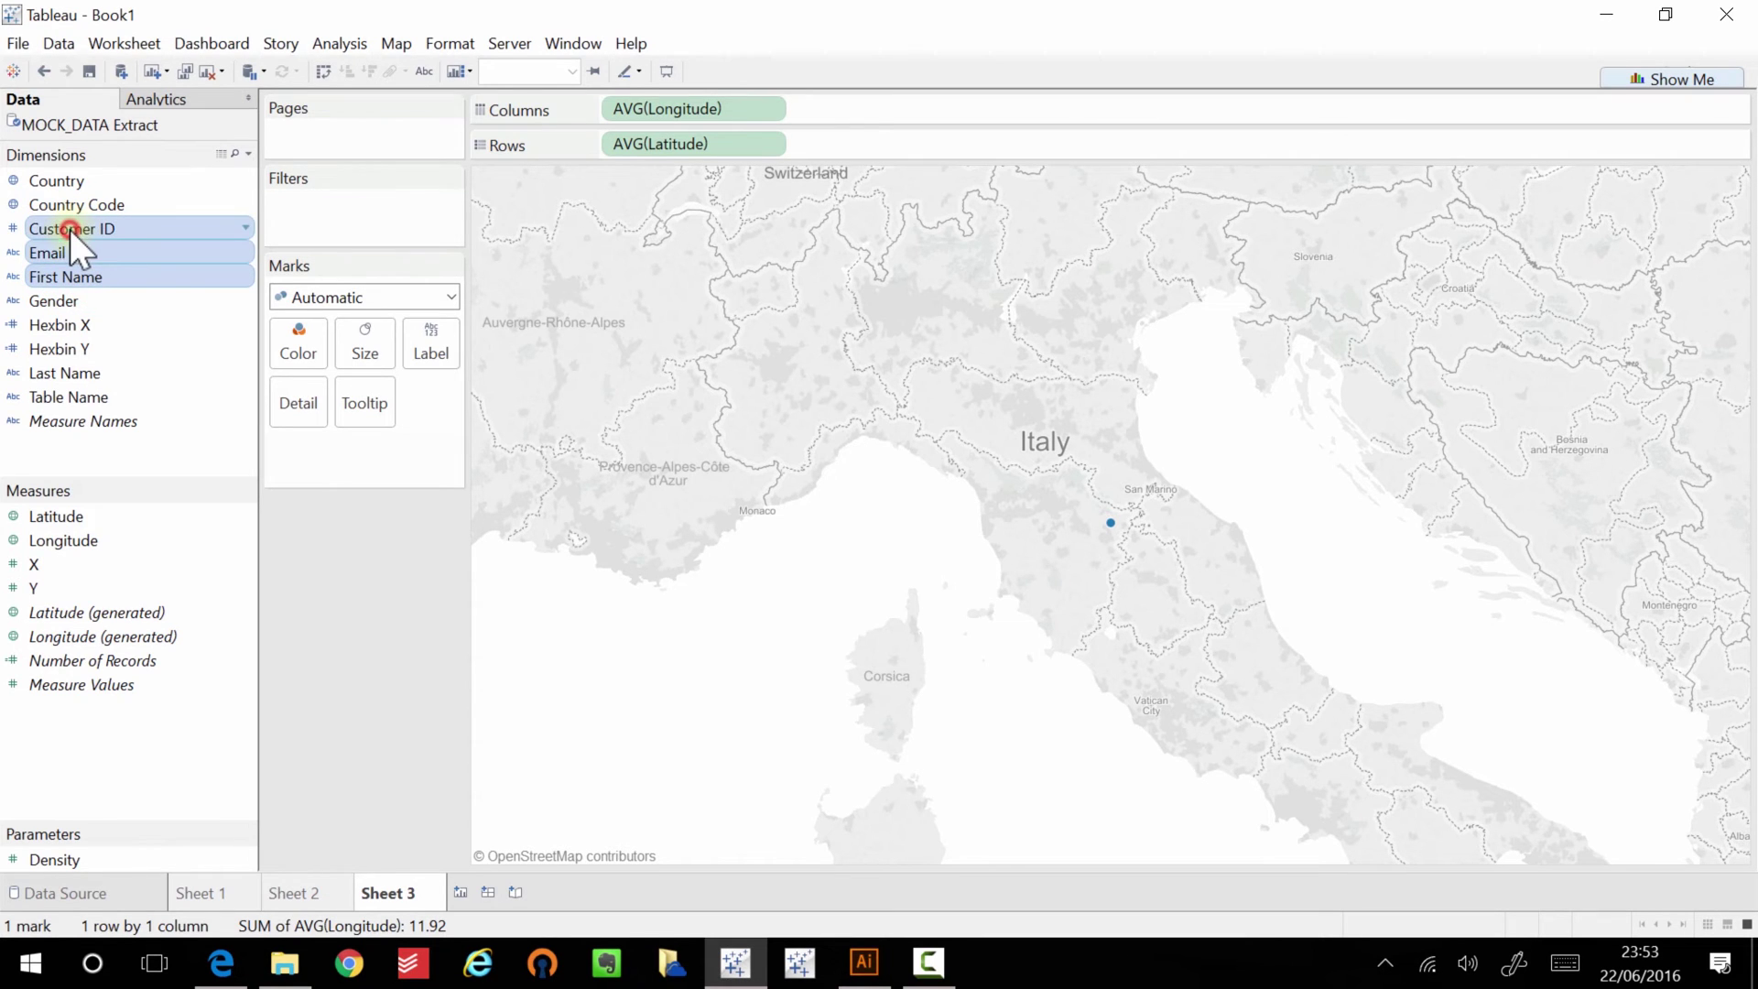
drag(70, 229, 313, 388)
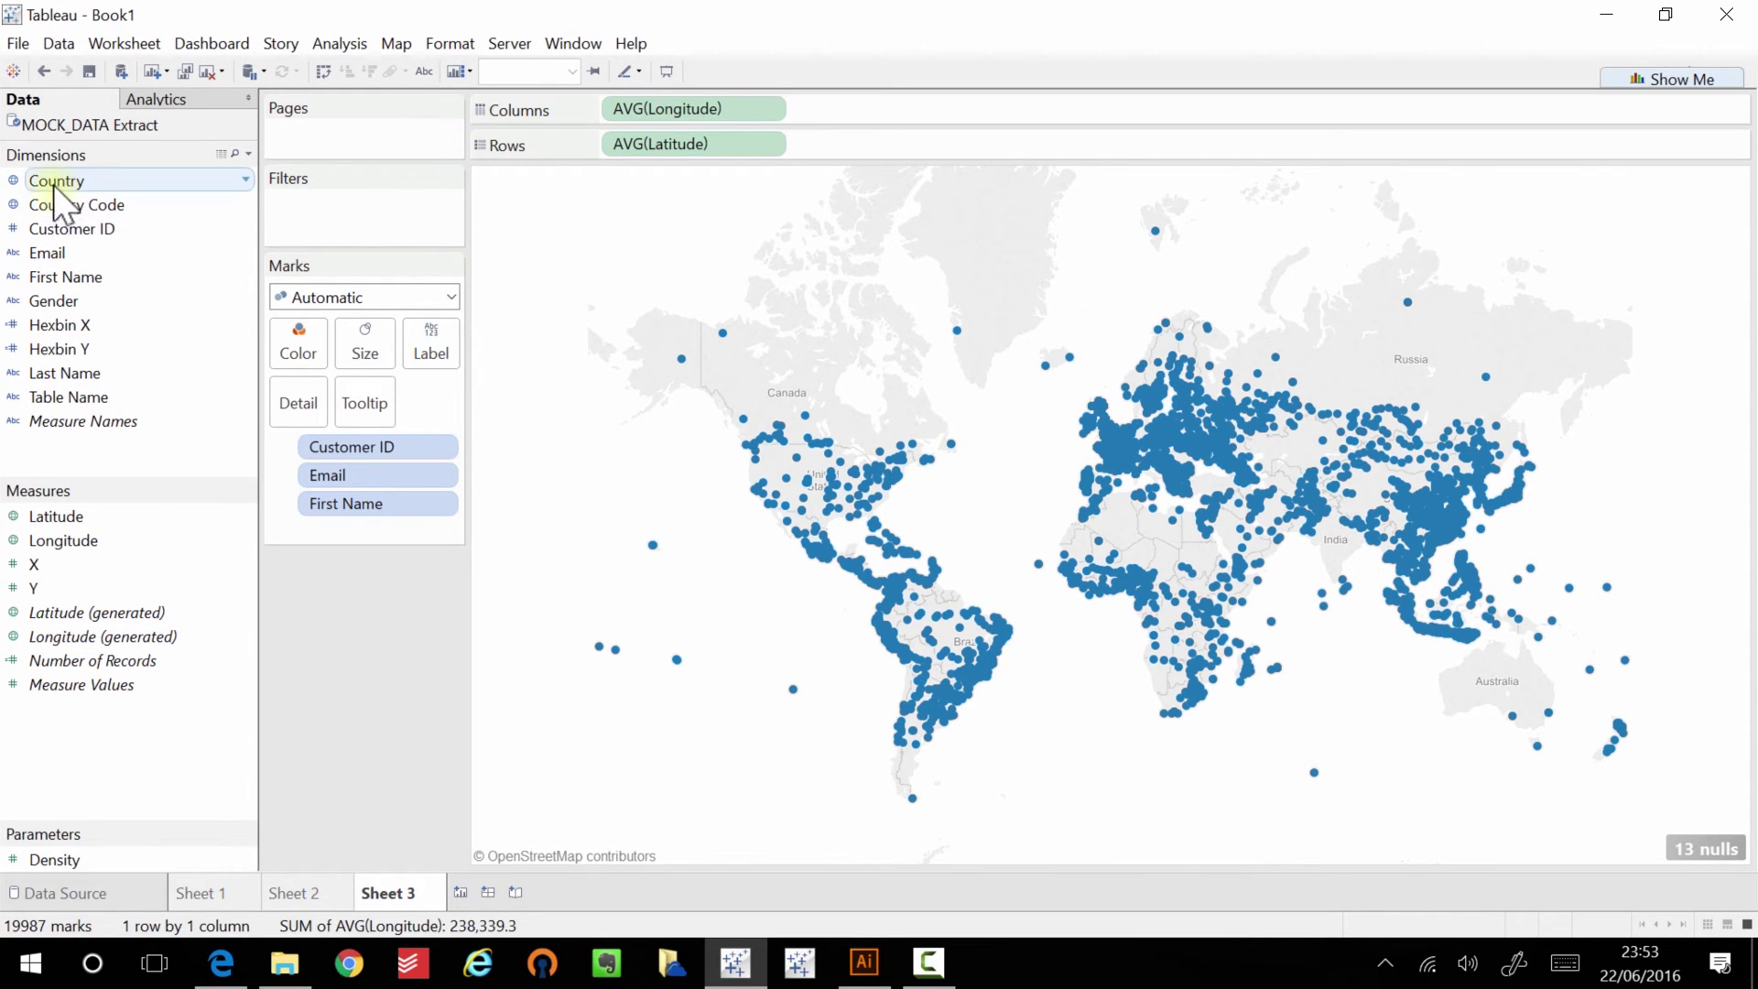
drag(52, 185, 376, 227)
Tick France and United Kingdom in the Country filter and apply it.
click(696, 306)
click(696, 324)
click(1042, 791)
click(840, 787)
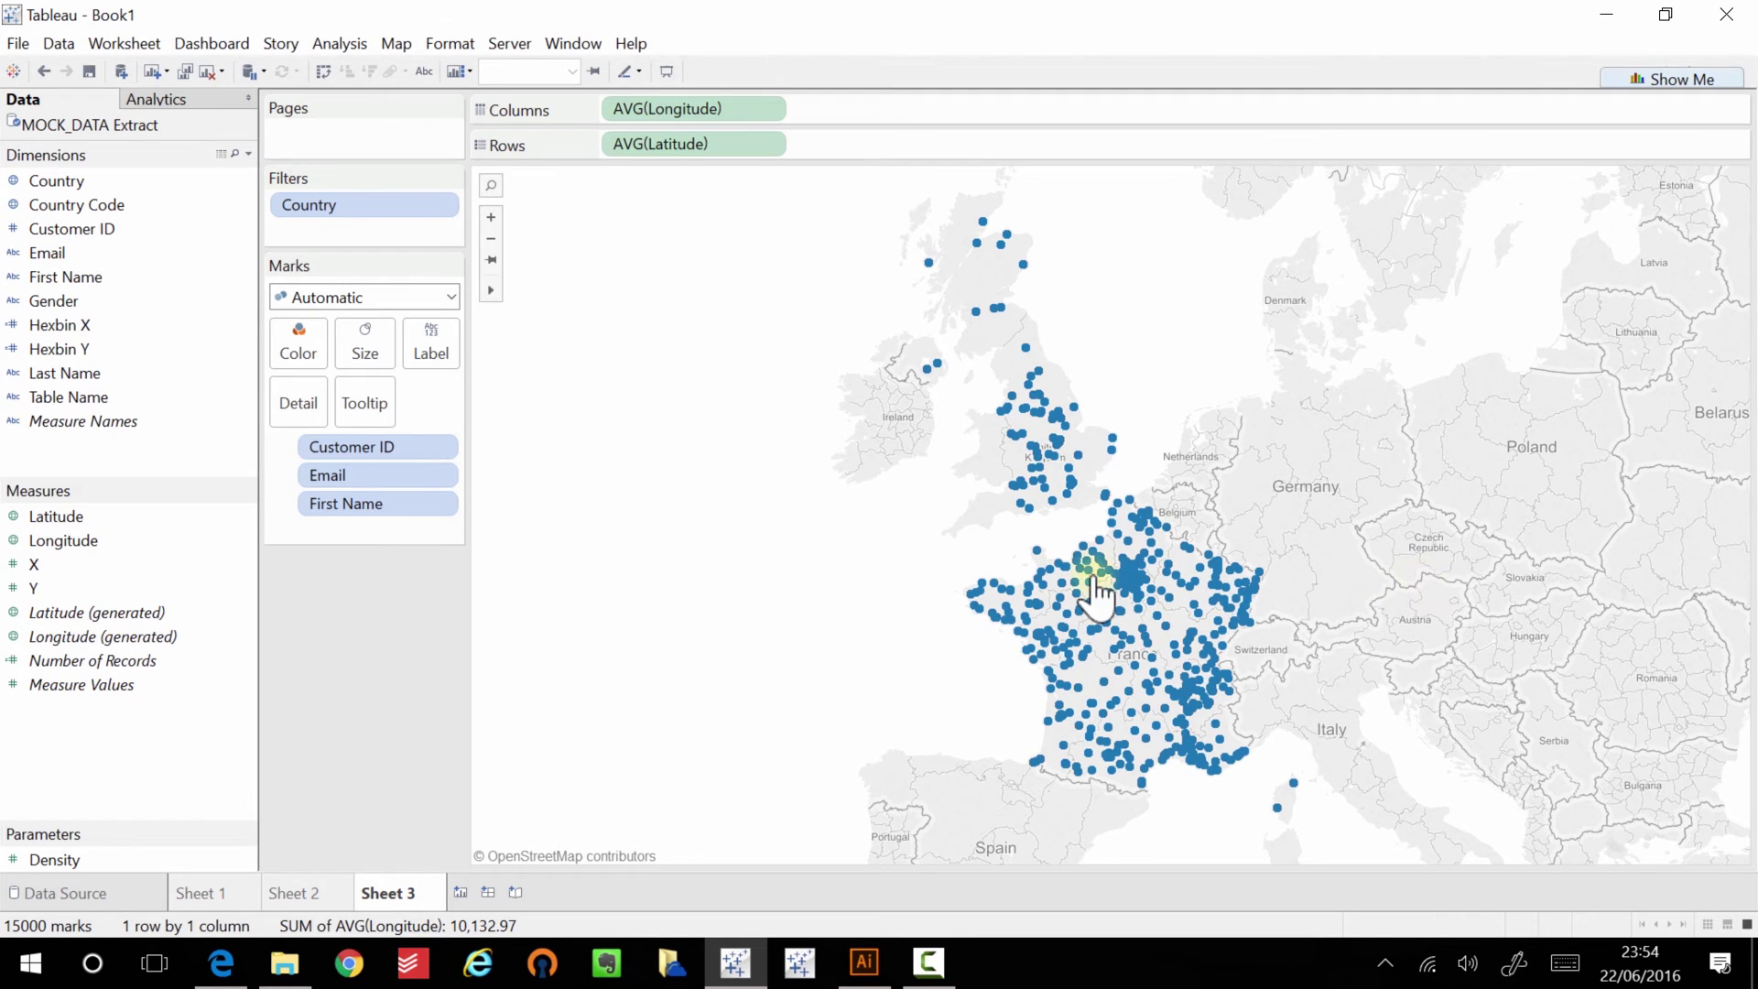
Duplicate the Hexbin X and Hexbin Y fields.
right_click(108, 326)
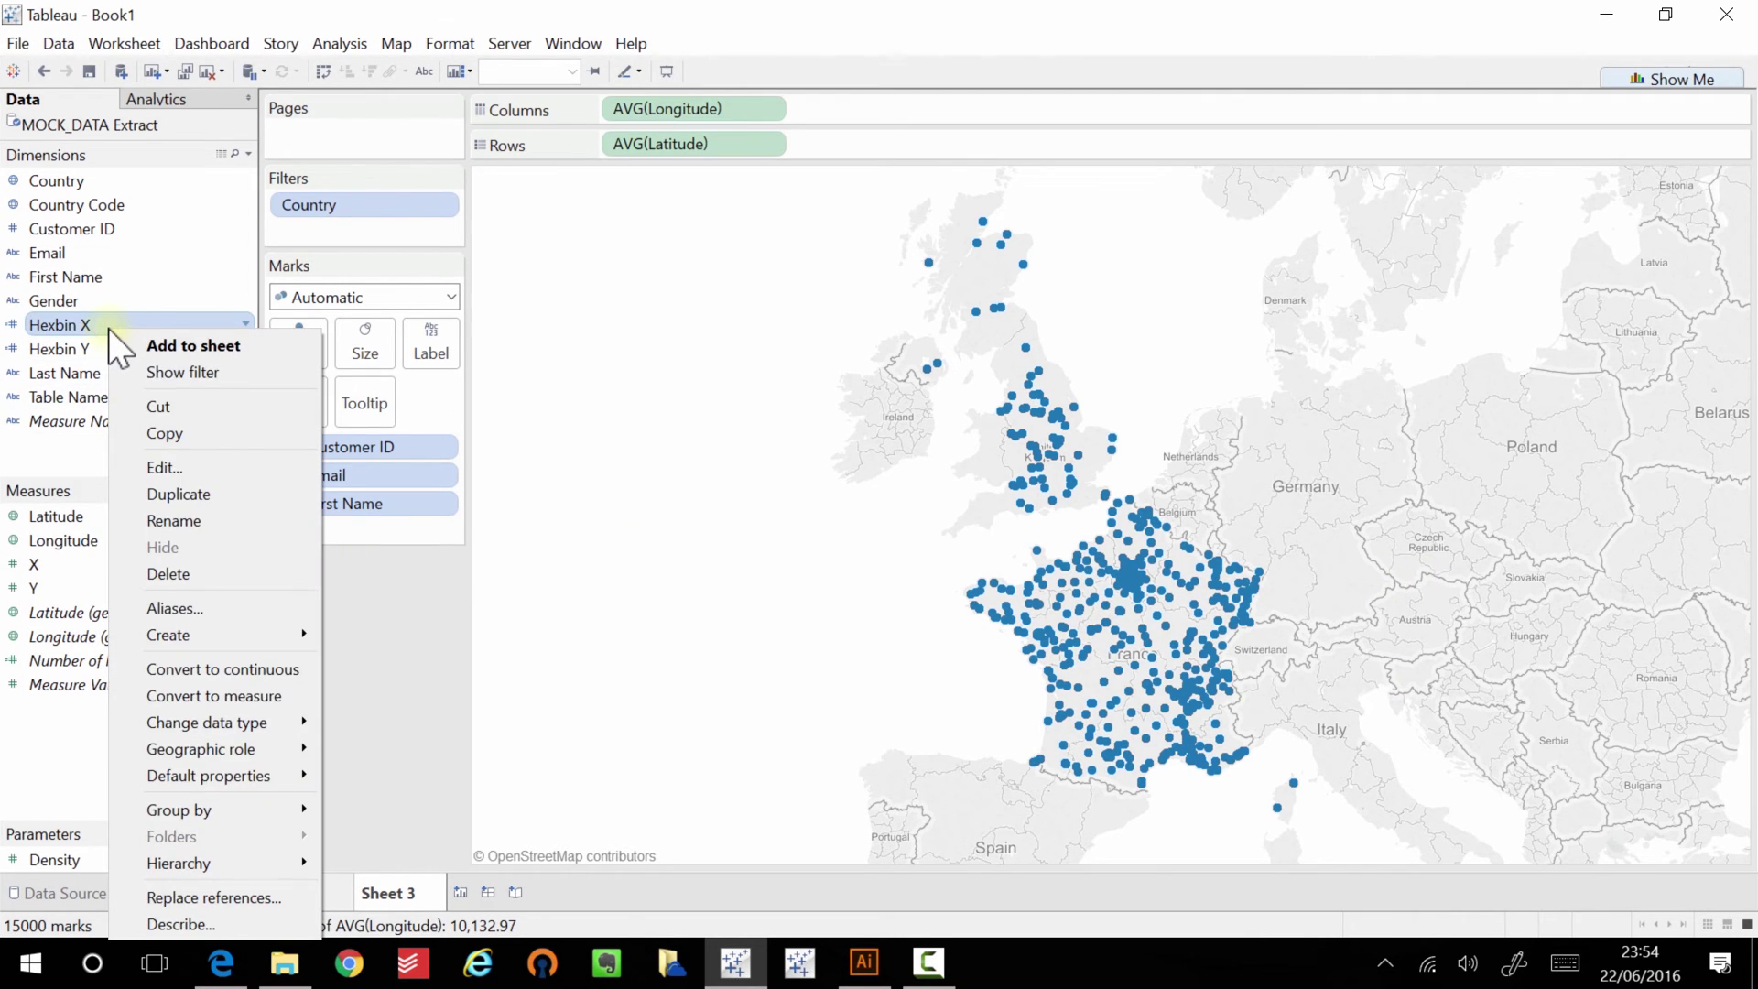
click(207, 492)
right_click(125, 381)
click(216, 165)
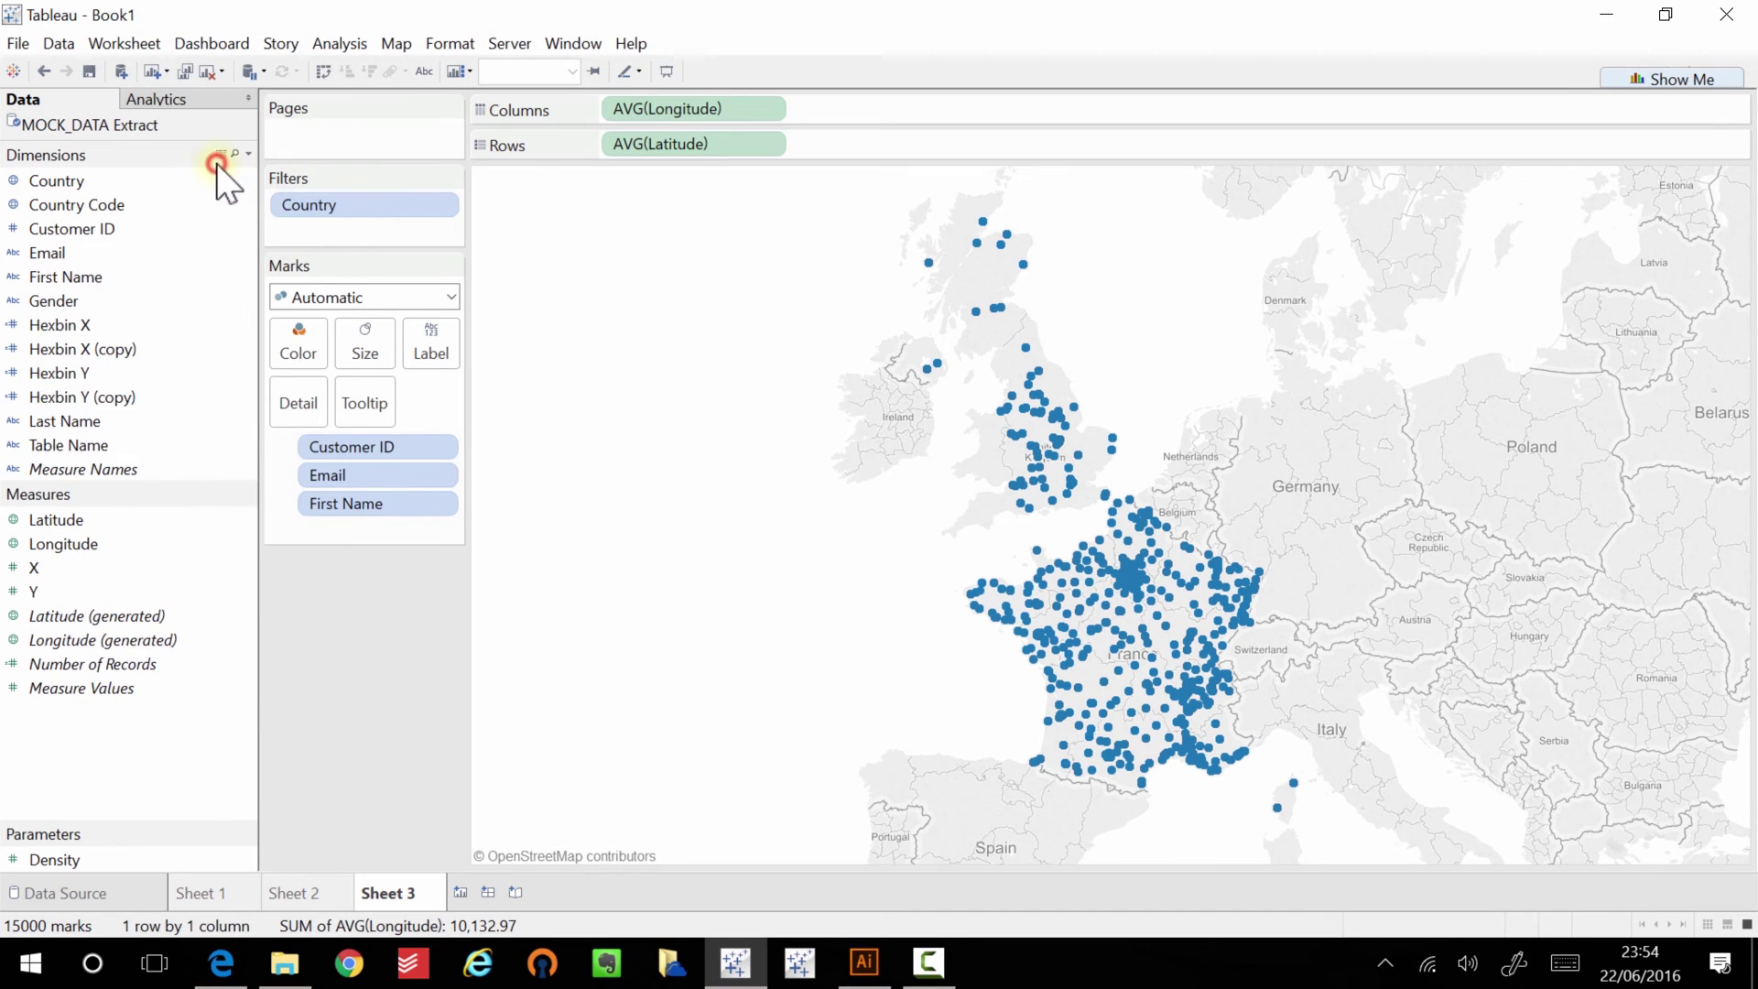
Rename the Hexbin X copy to Hexbin X Map.
right_click(117, 350)
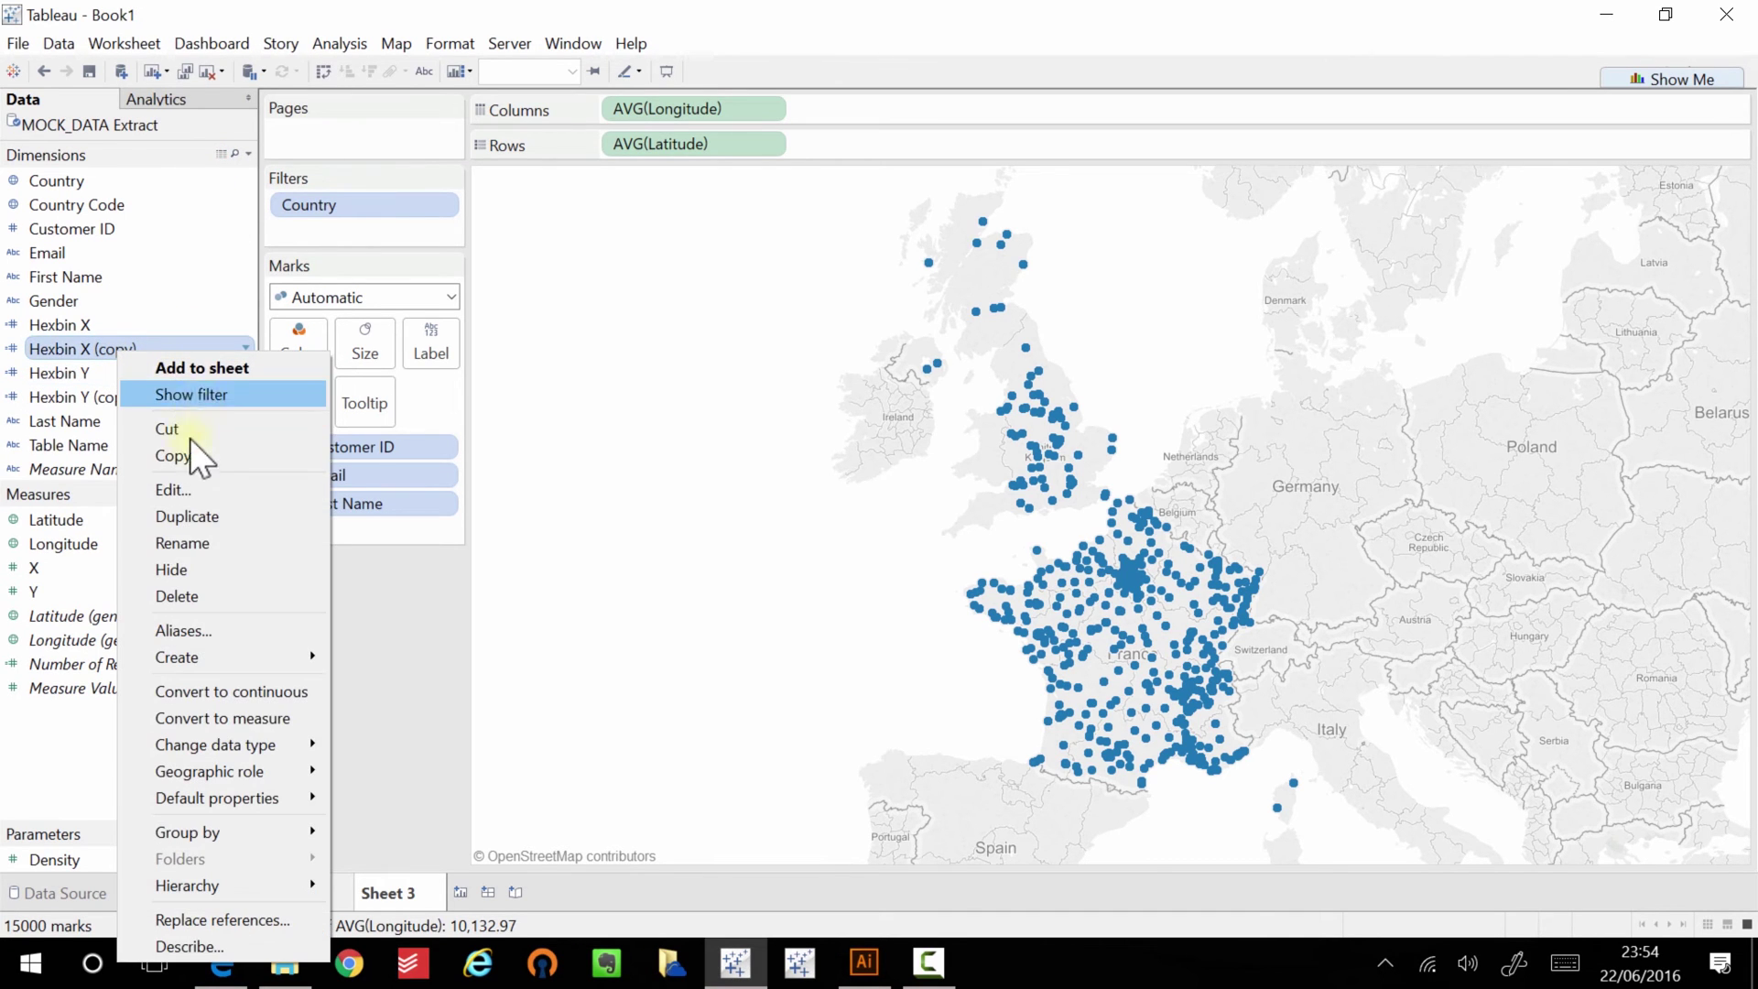
click(183, 491)
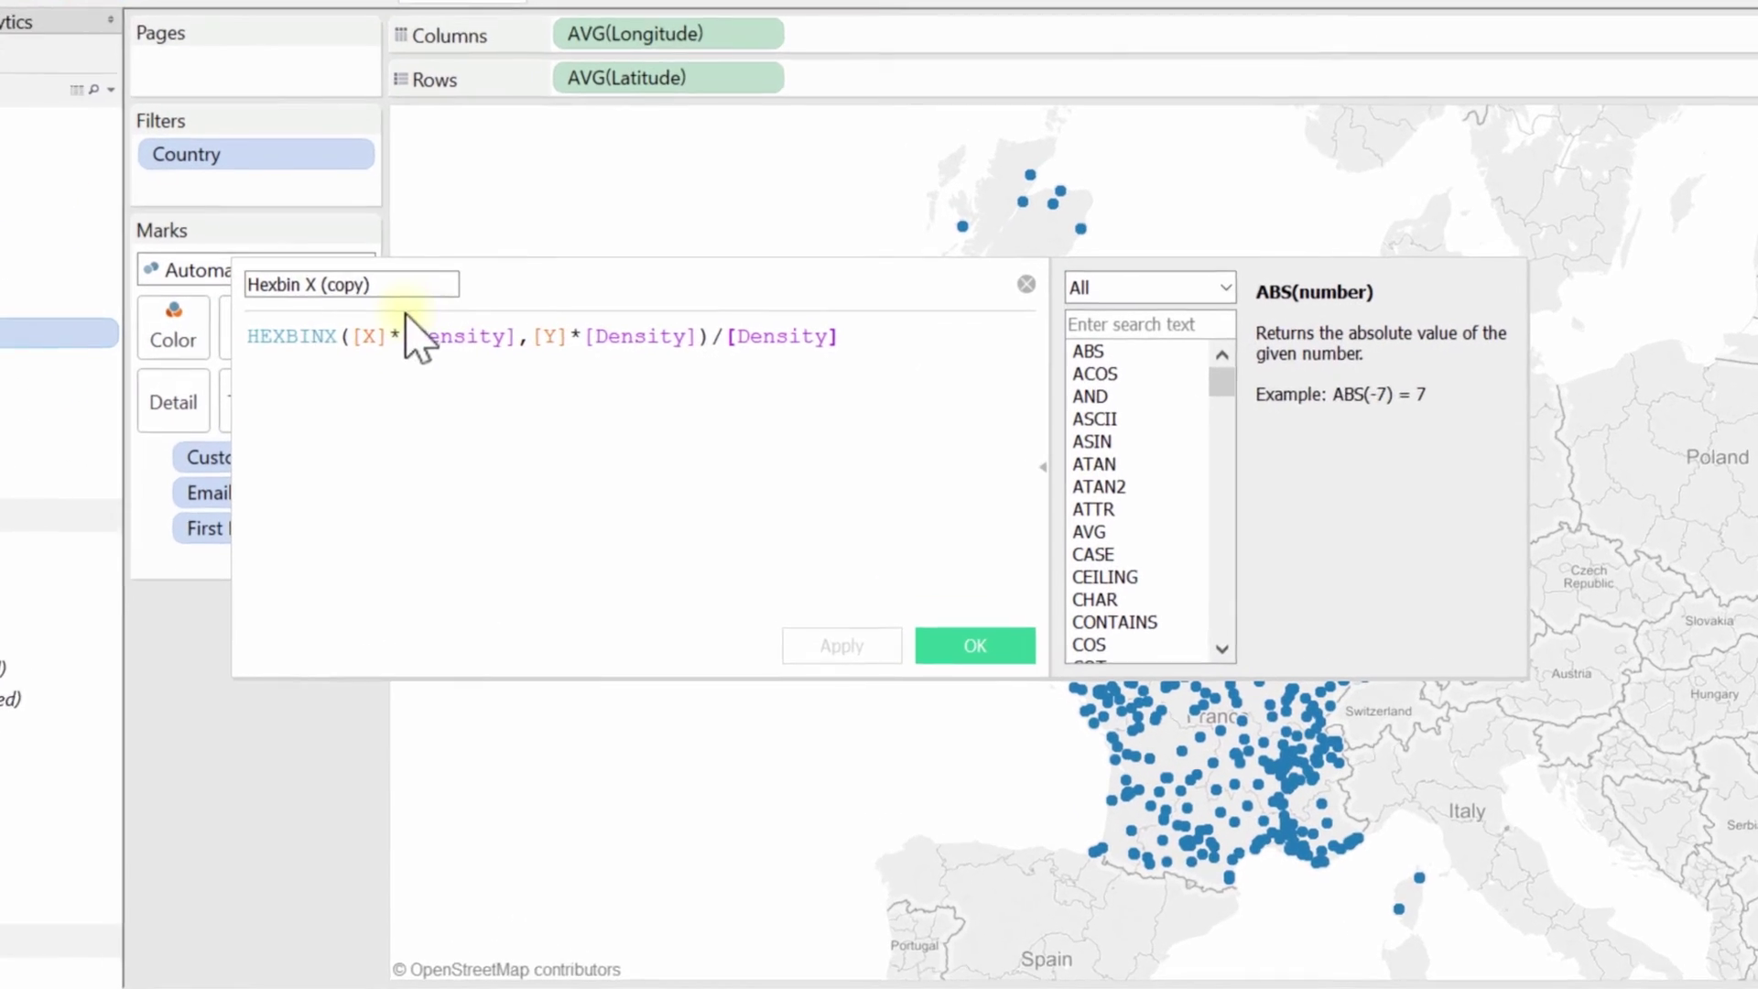
click(480, 316)
key(BackSpace)
key(BackSpace)
key(BackSpace)
key(BackSpace)
key(BackSpace)
key(BackSpace)
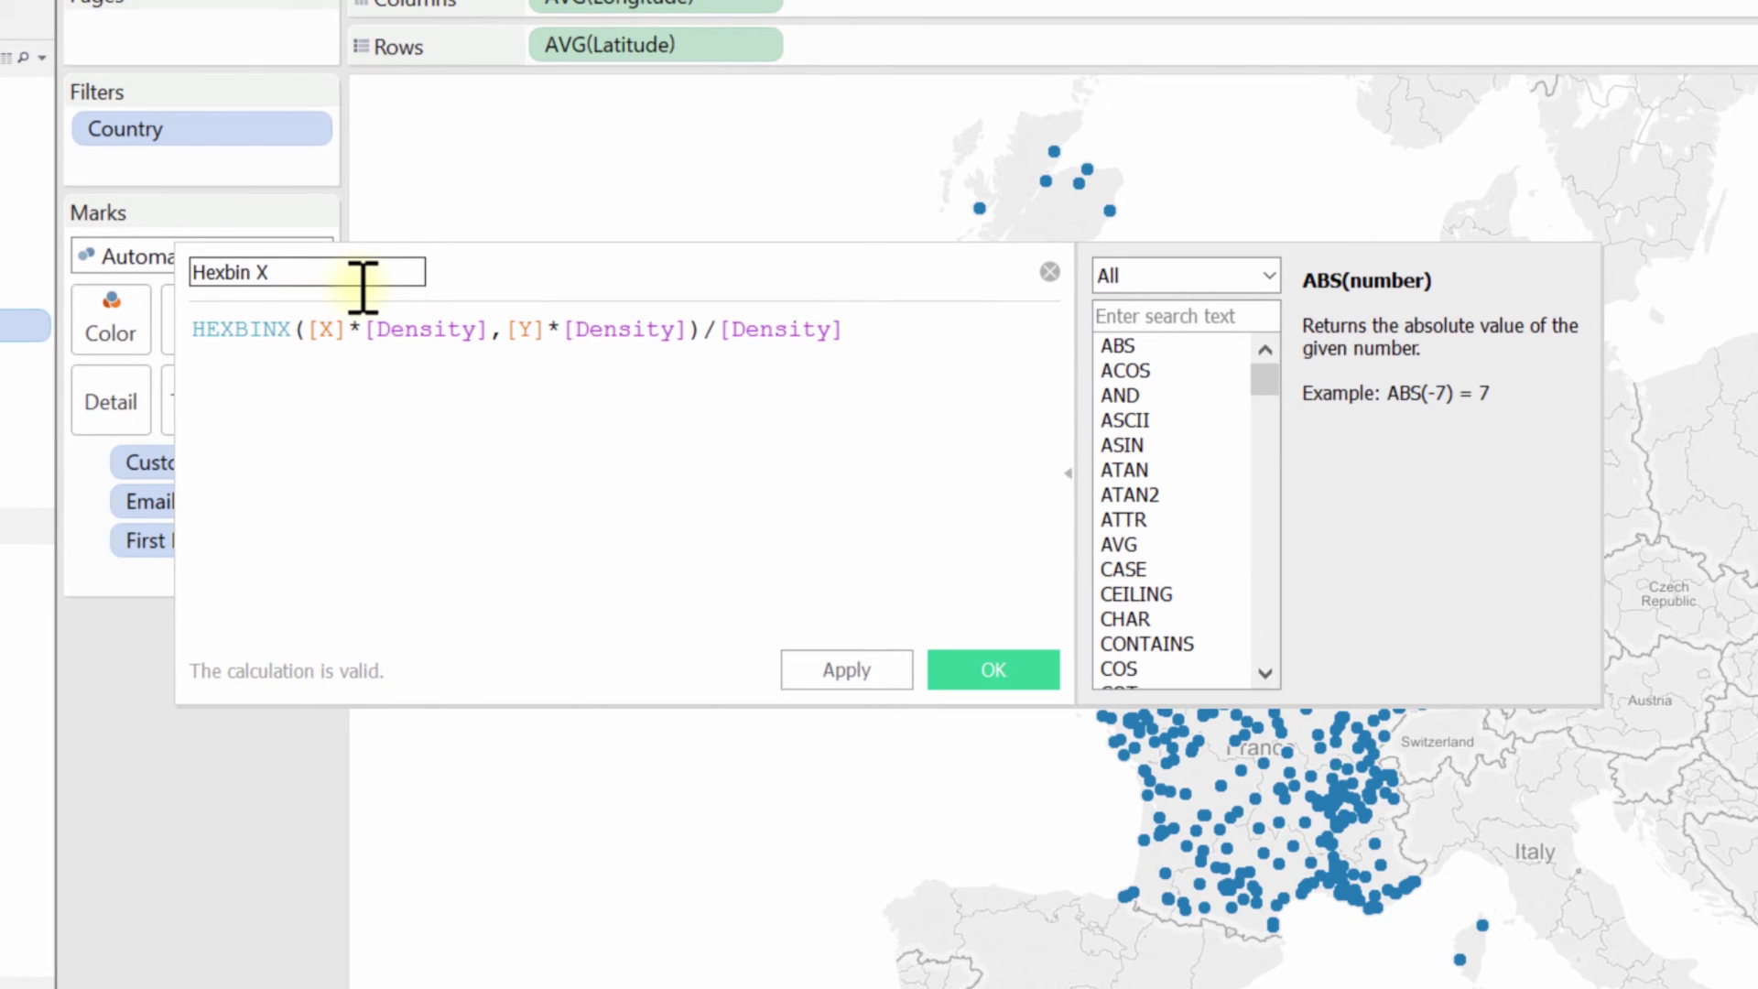
text(Map)
Replace [X] and [Y] with [Longitude] and [Latitude] in the Hexbin X Map formula.
click(348, 331)
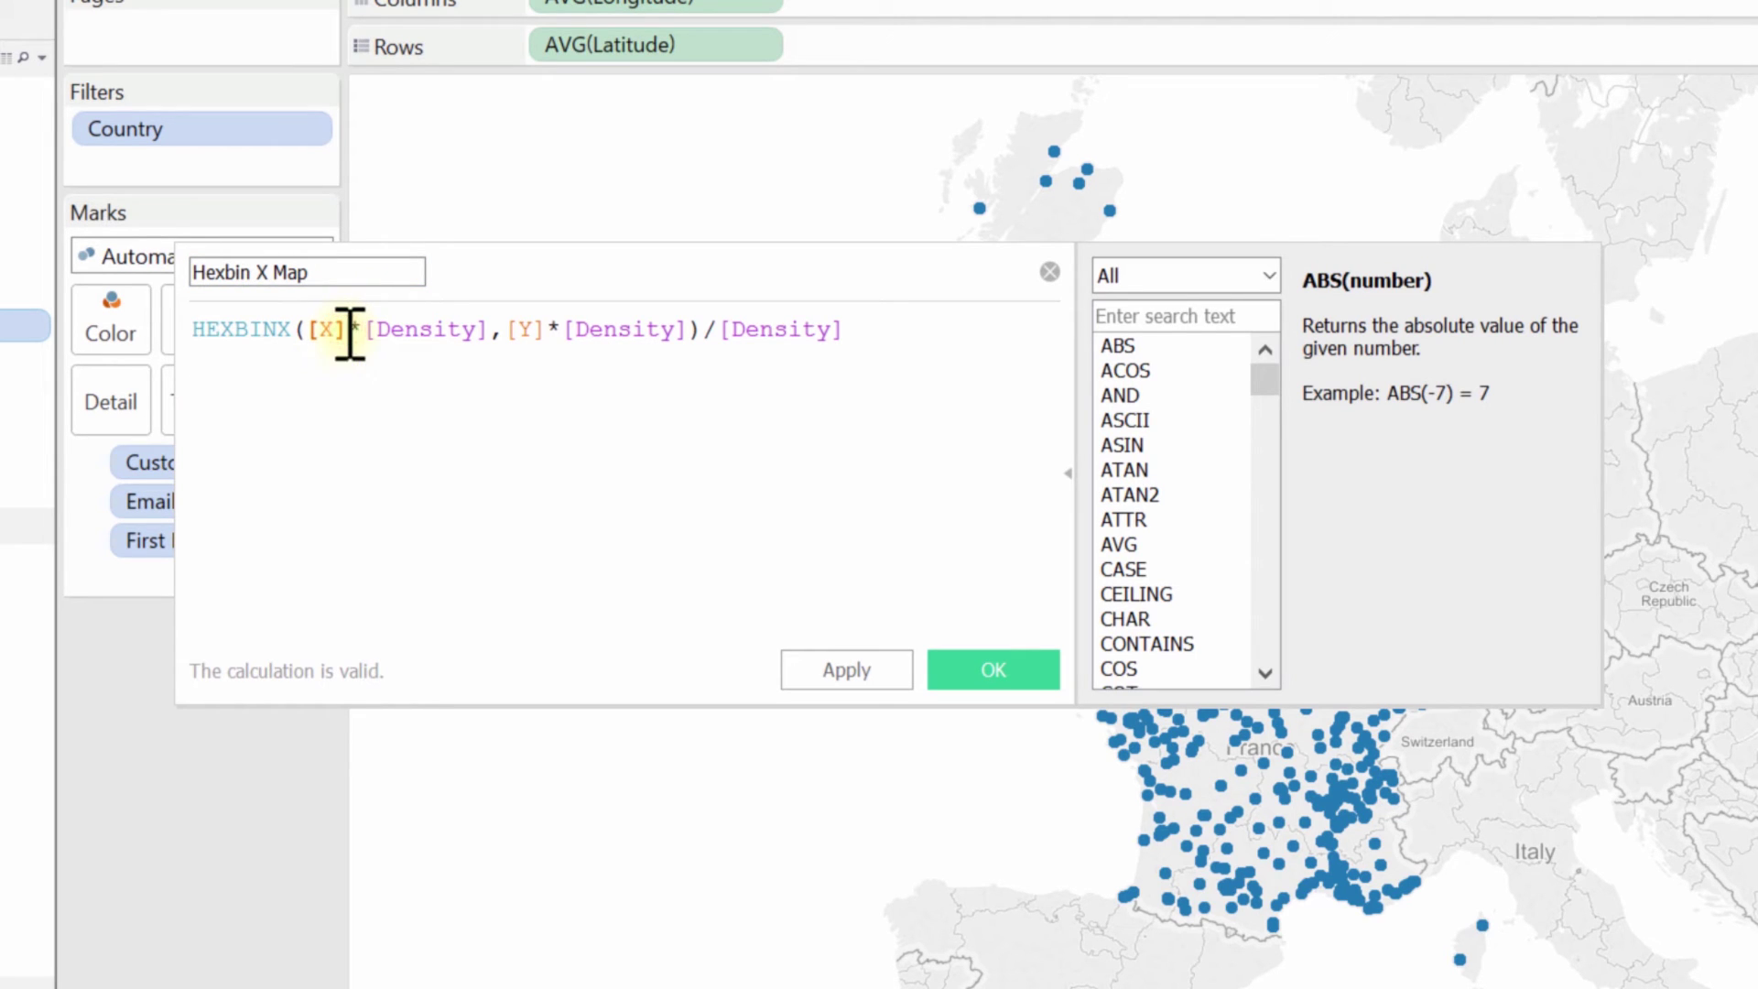
key(BackSpace)
key(BackSpace)
key(BackSpace)
text(lo)
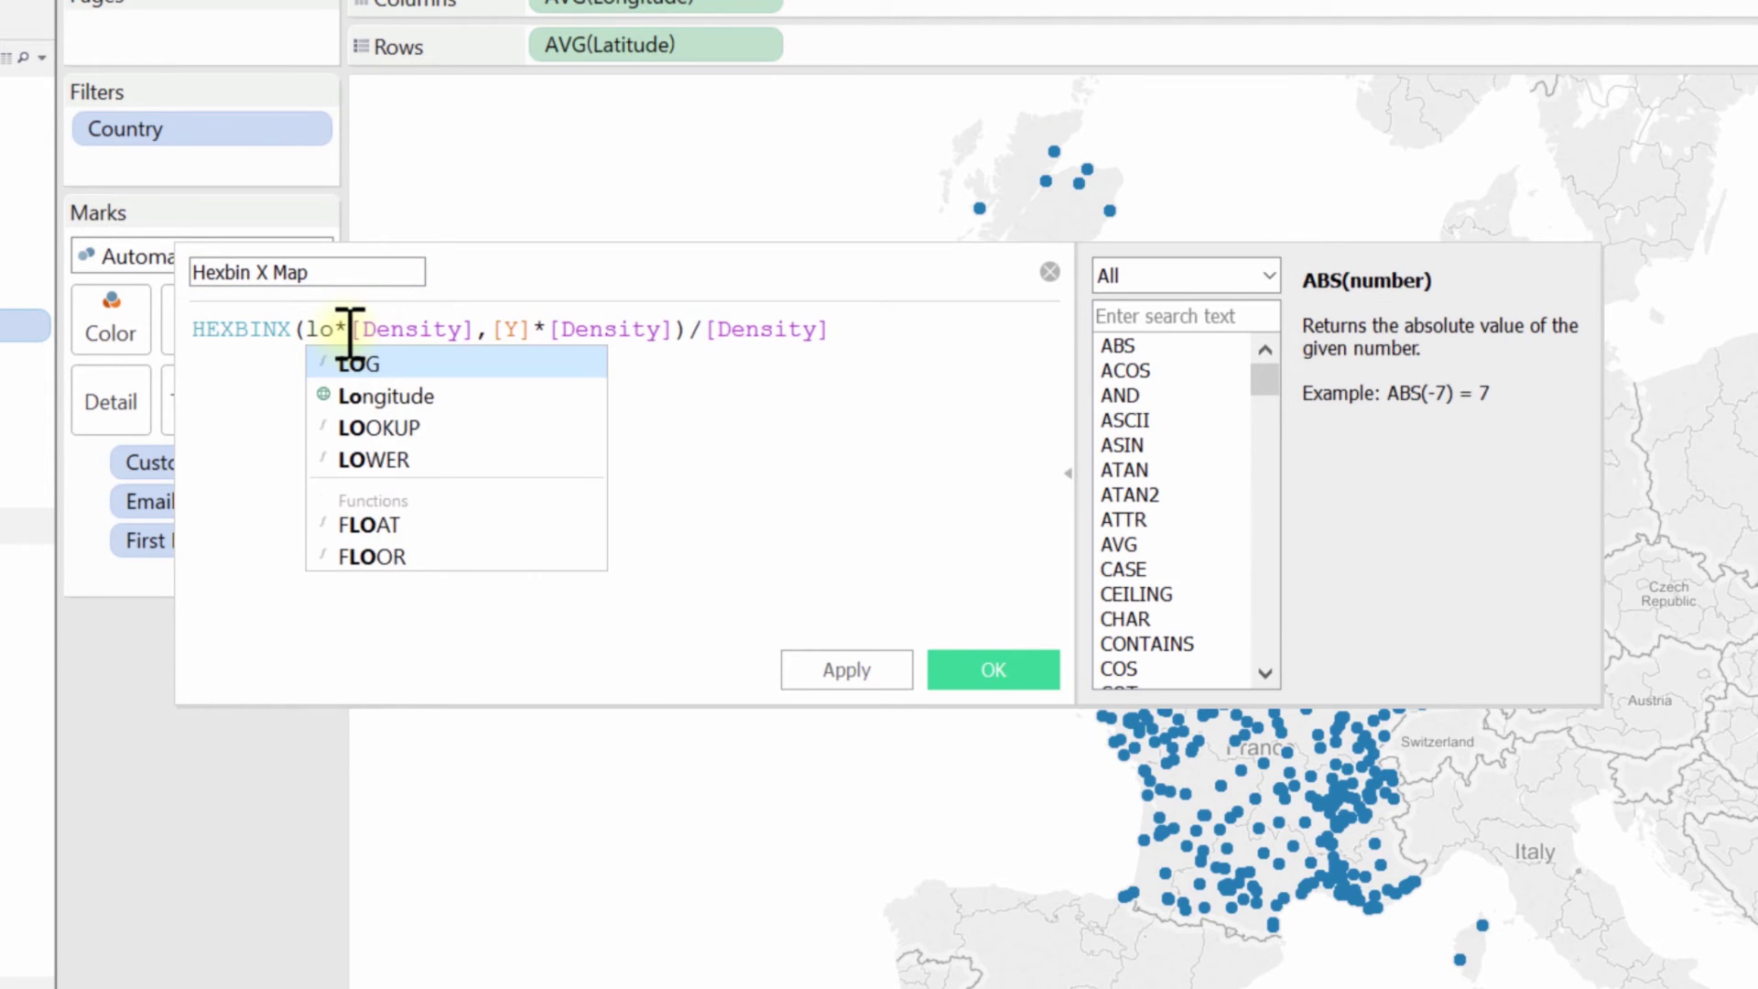
key(Down)
key(Return)
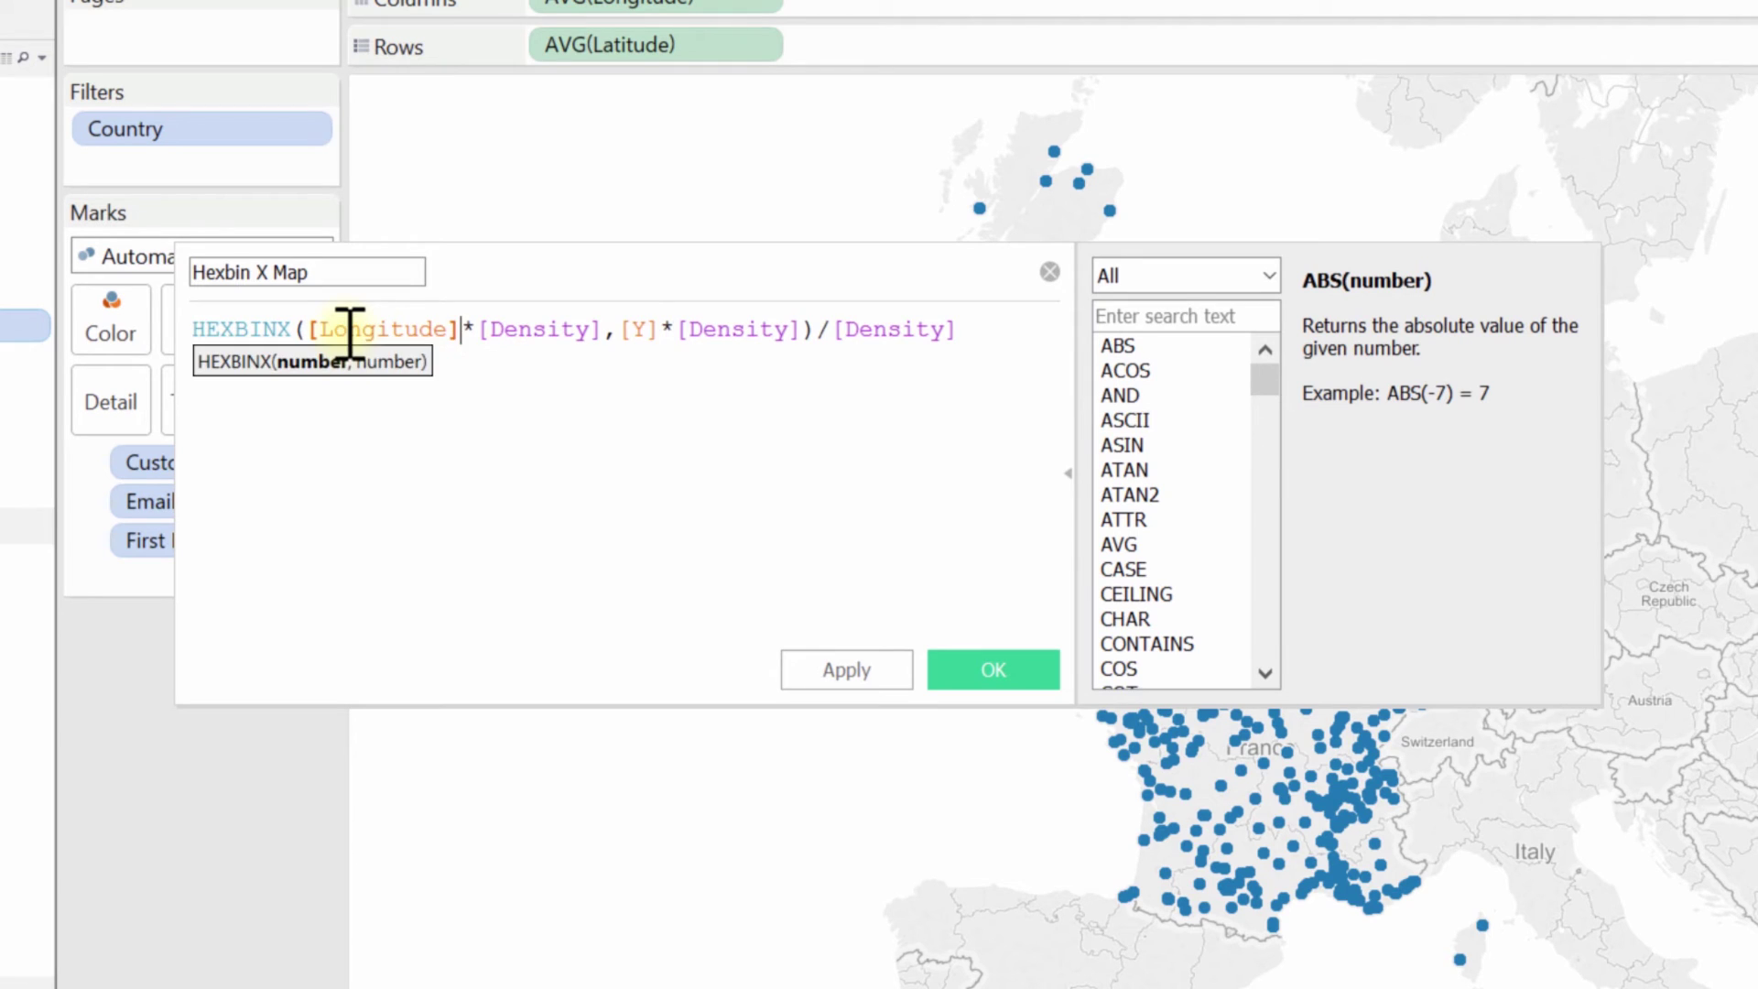
click(657, 329)
key(BackSpace)
key(BackSpace)
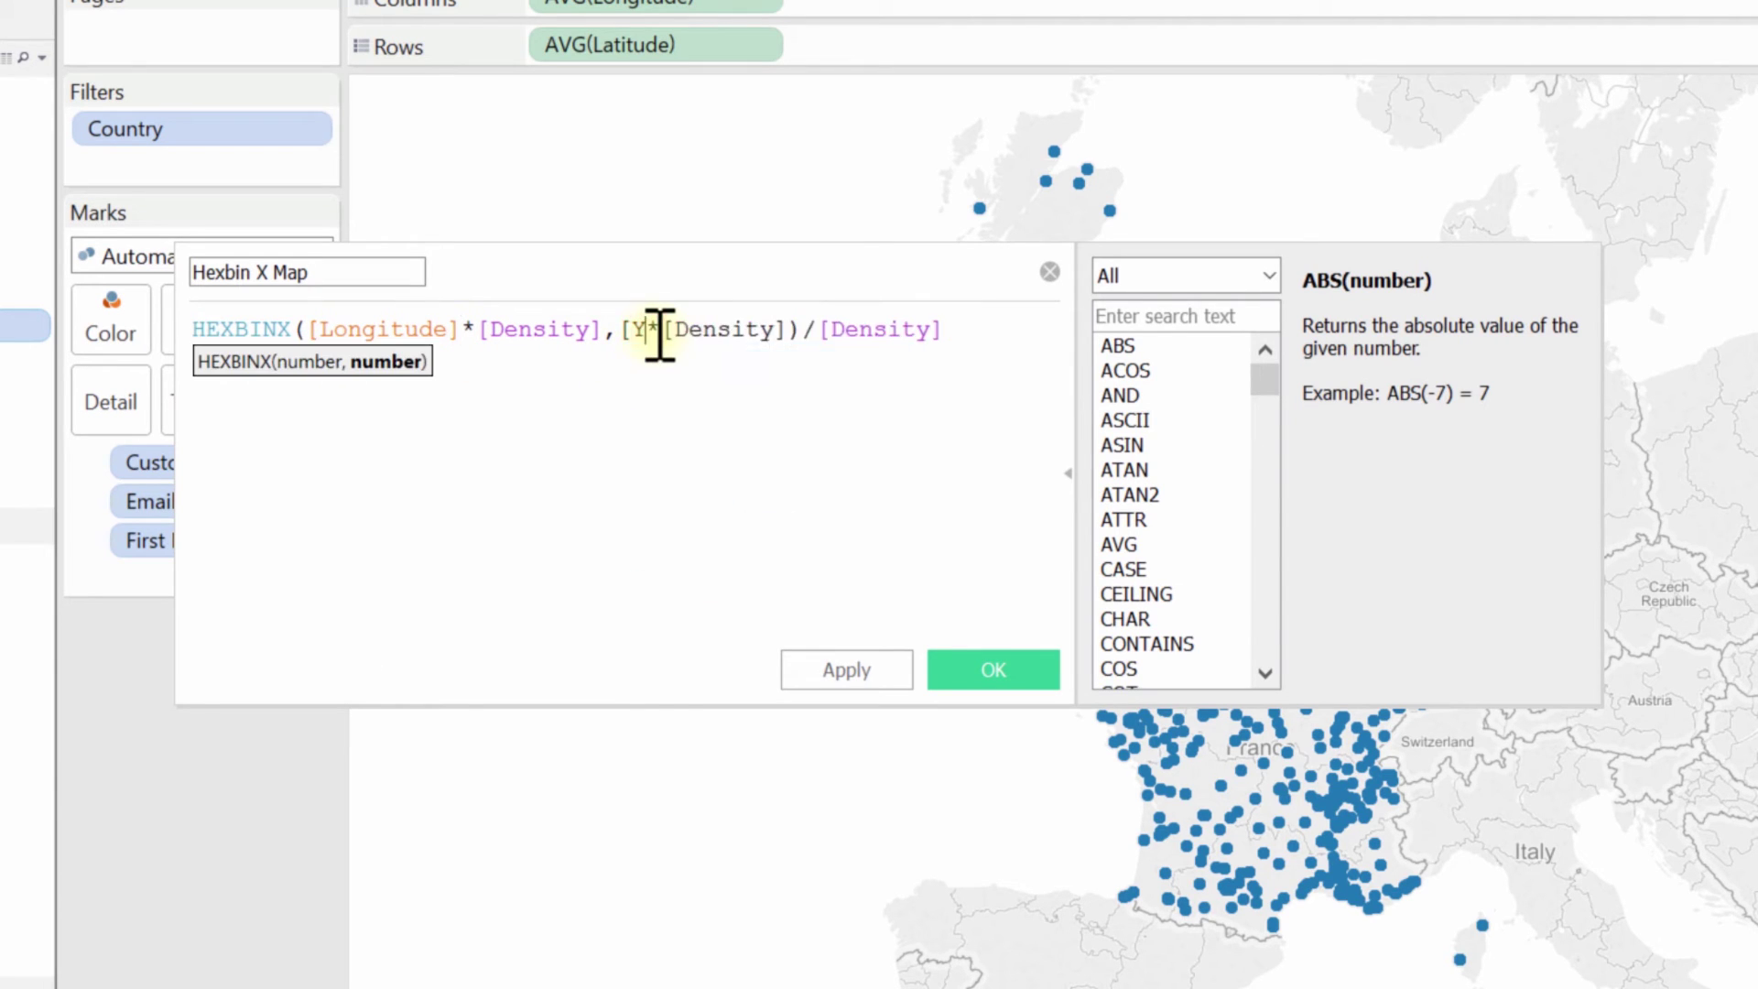
key(BackSpace)
text(la)
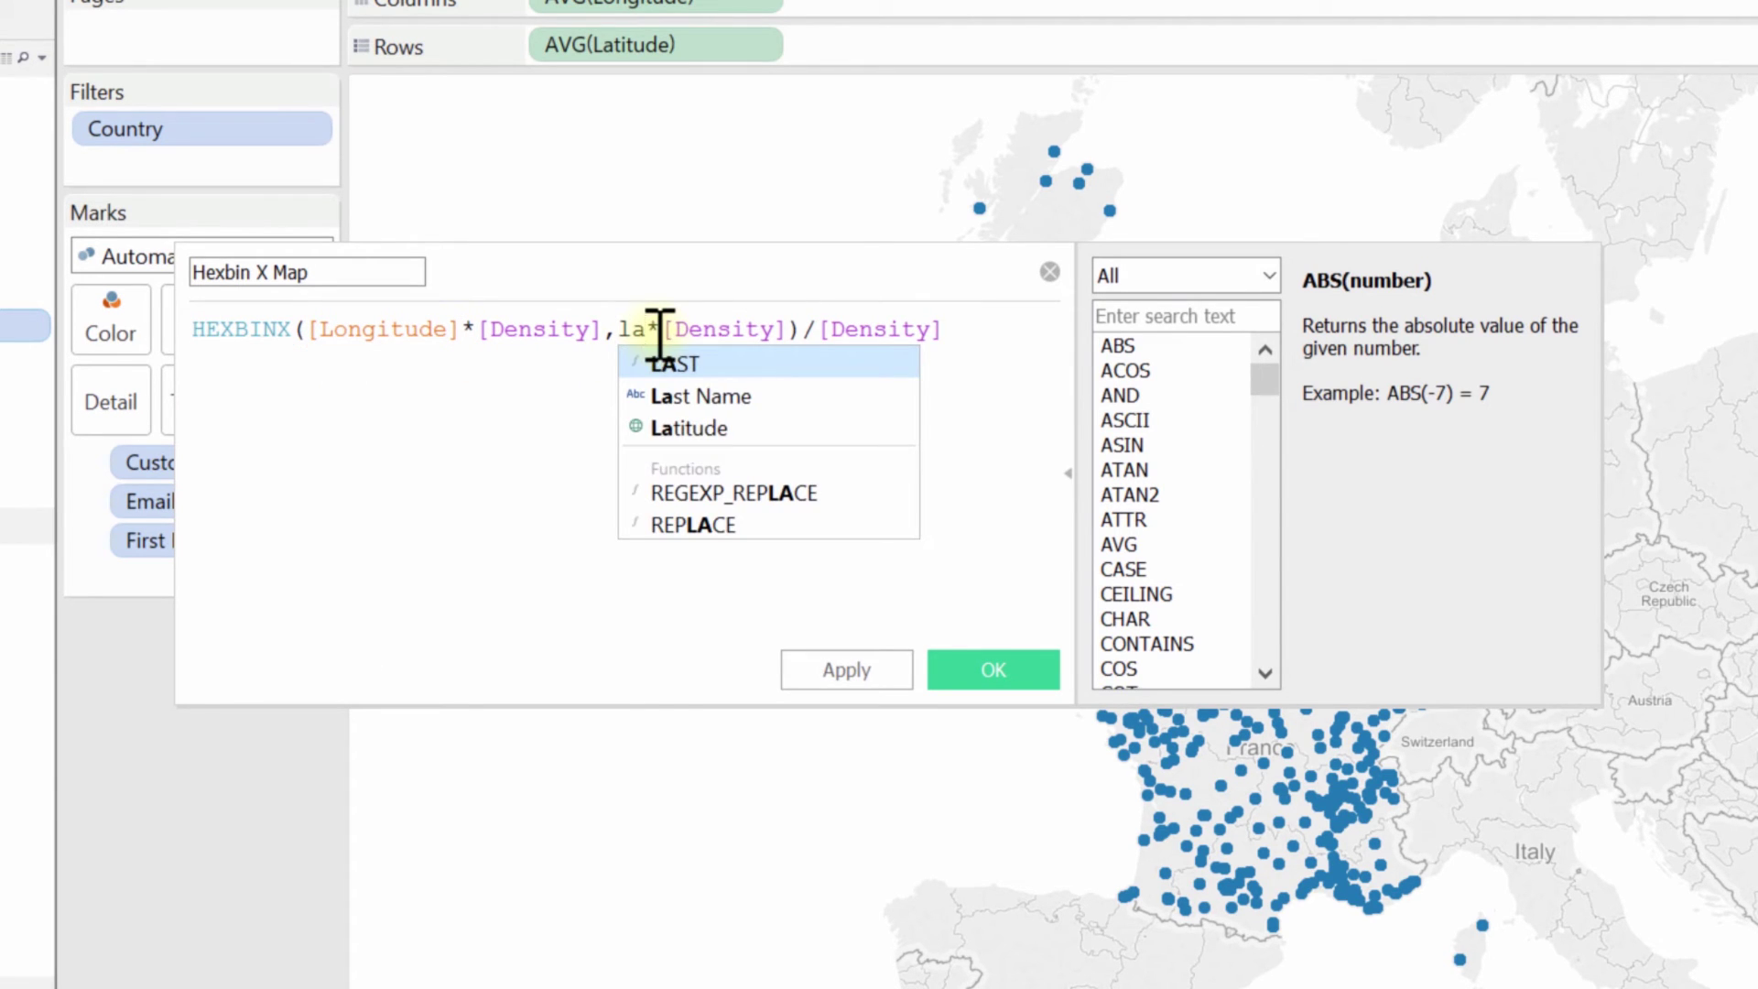
key(Down)
key(Down)
key(Return)
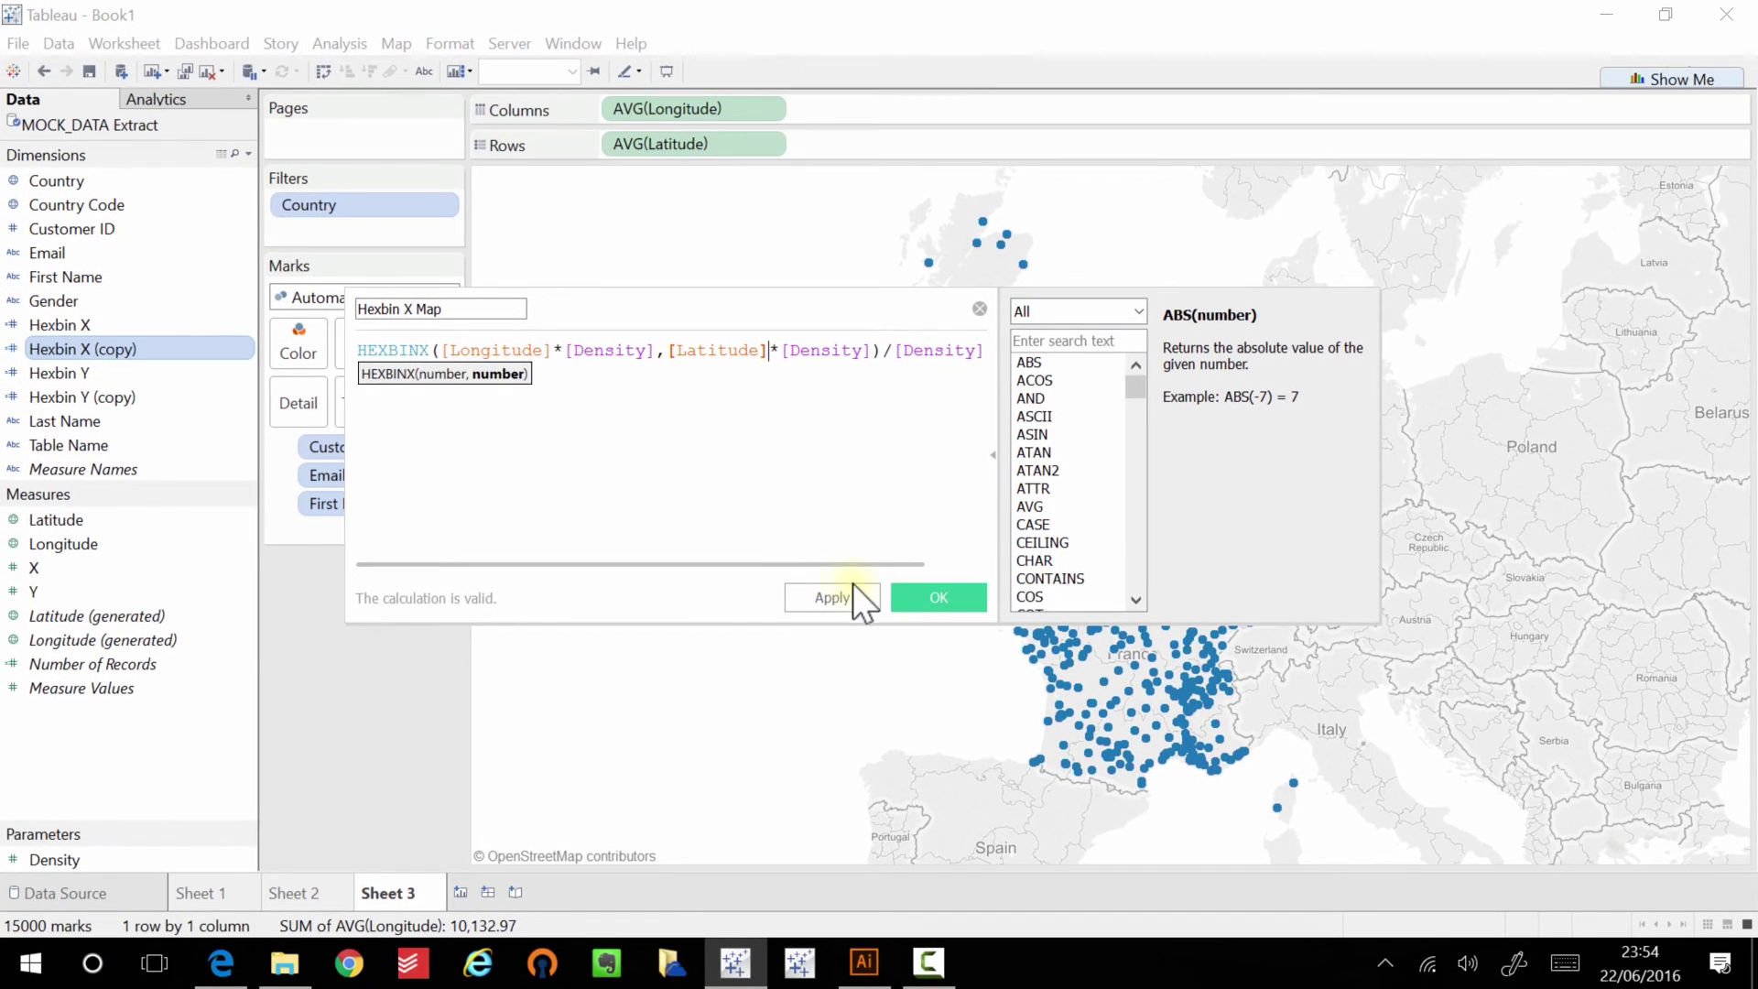
click(856, 619)
Replace [X] with [Longitude] in the Hexbin Y (copy) HEXBINY formula.
click(949, 601)
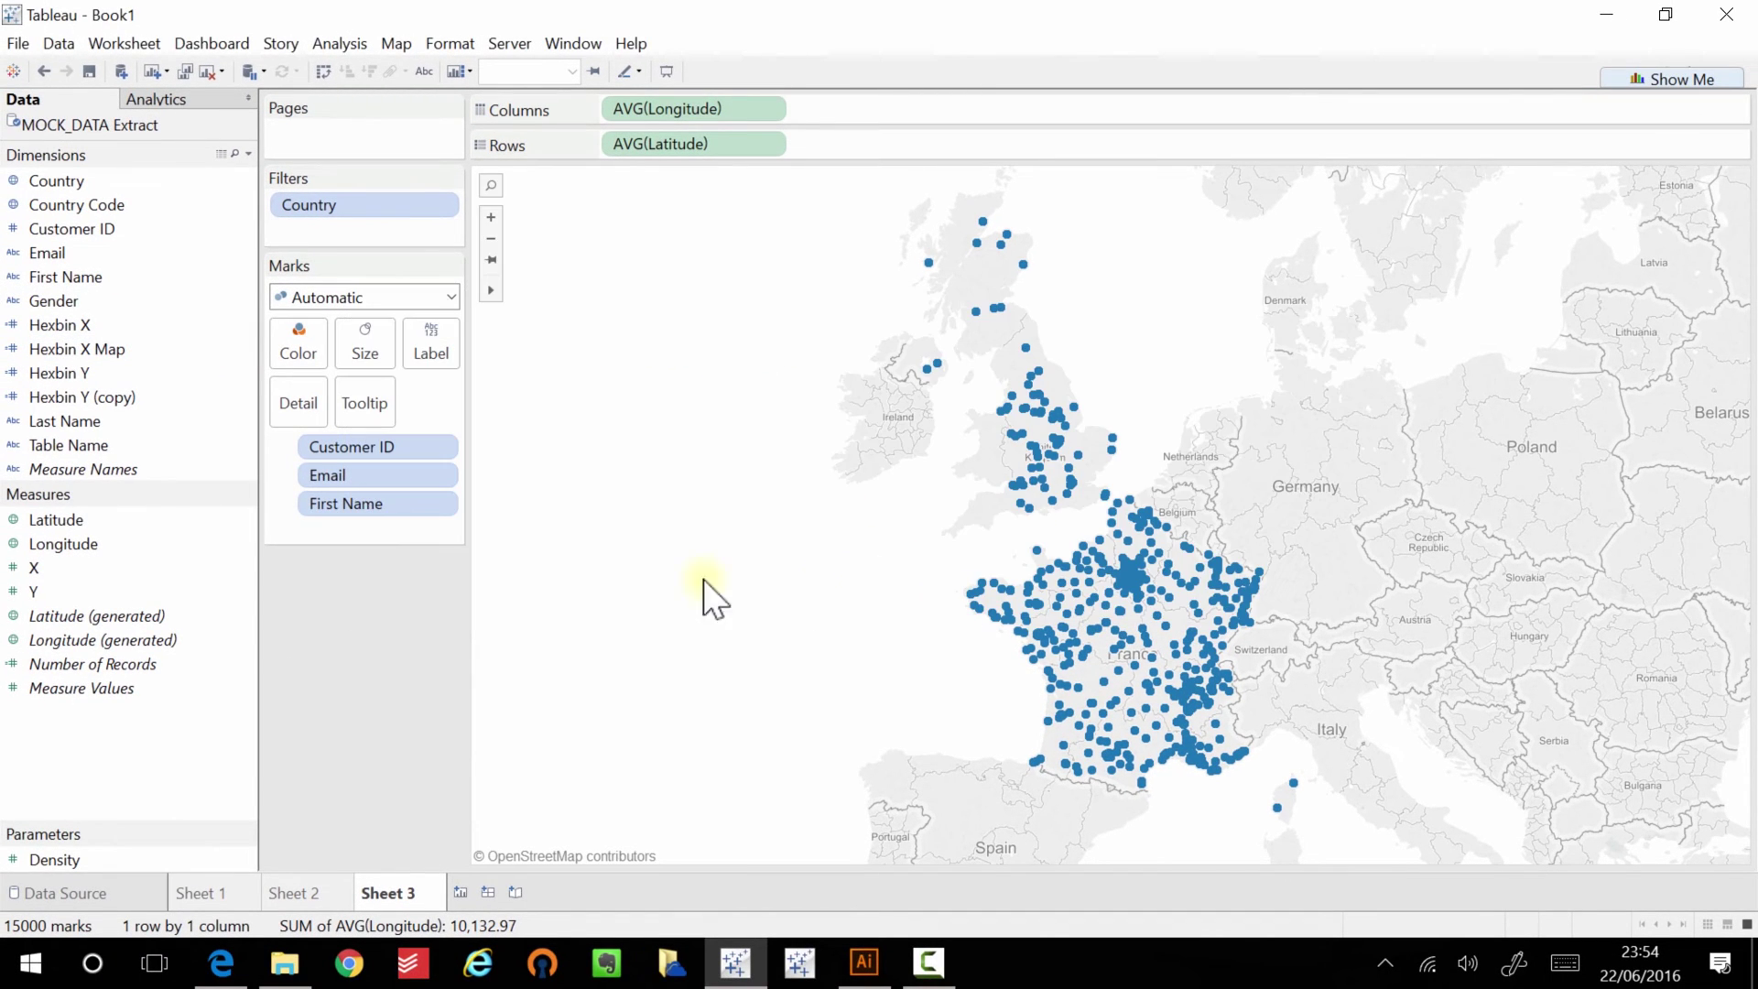
right_click(157, 397)
click(222, 142)
click(470, 353)
key(BackSpace)
key(BackSpace)
key(BackSpace)
text(Lo)
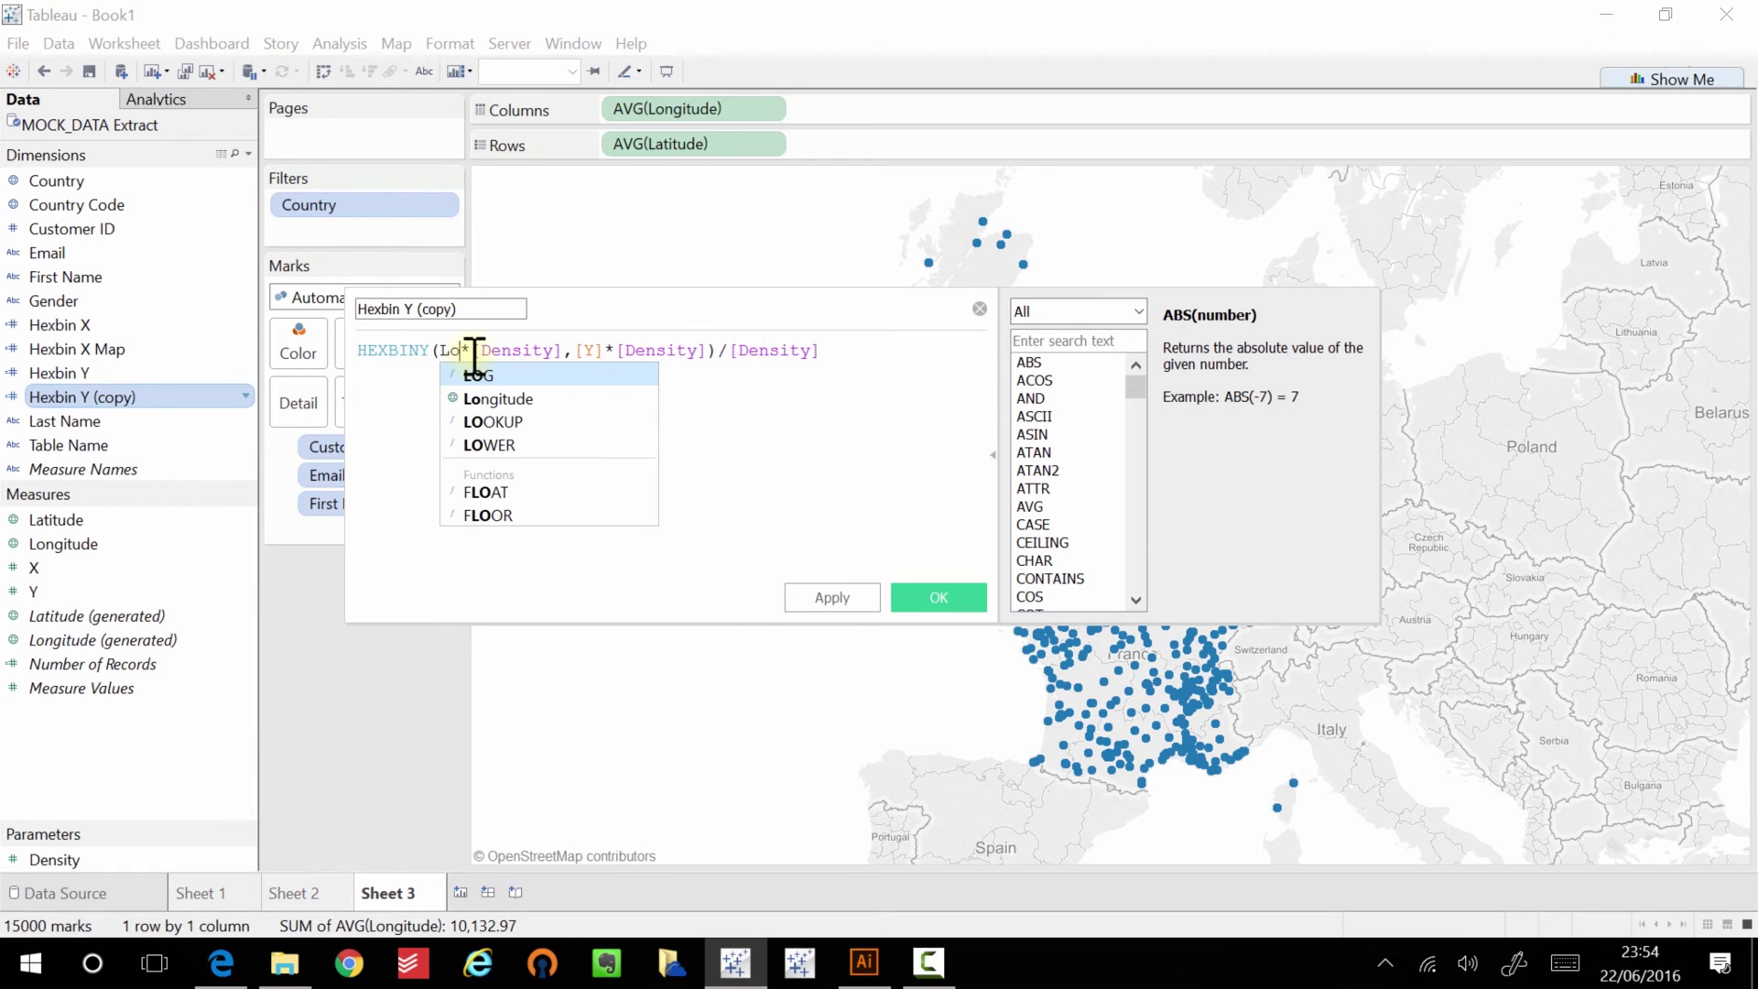
key(Down)
key(Return)
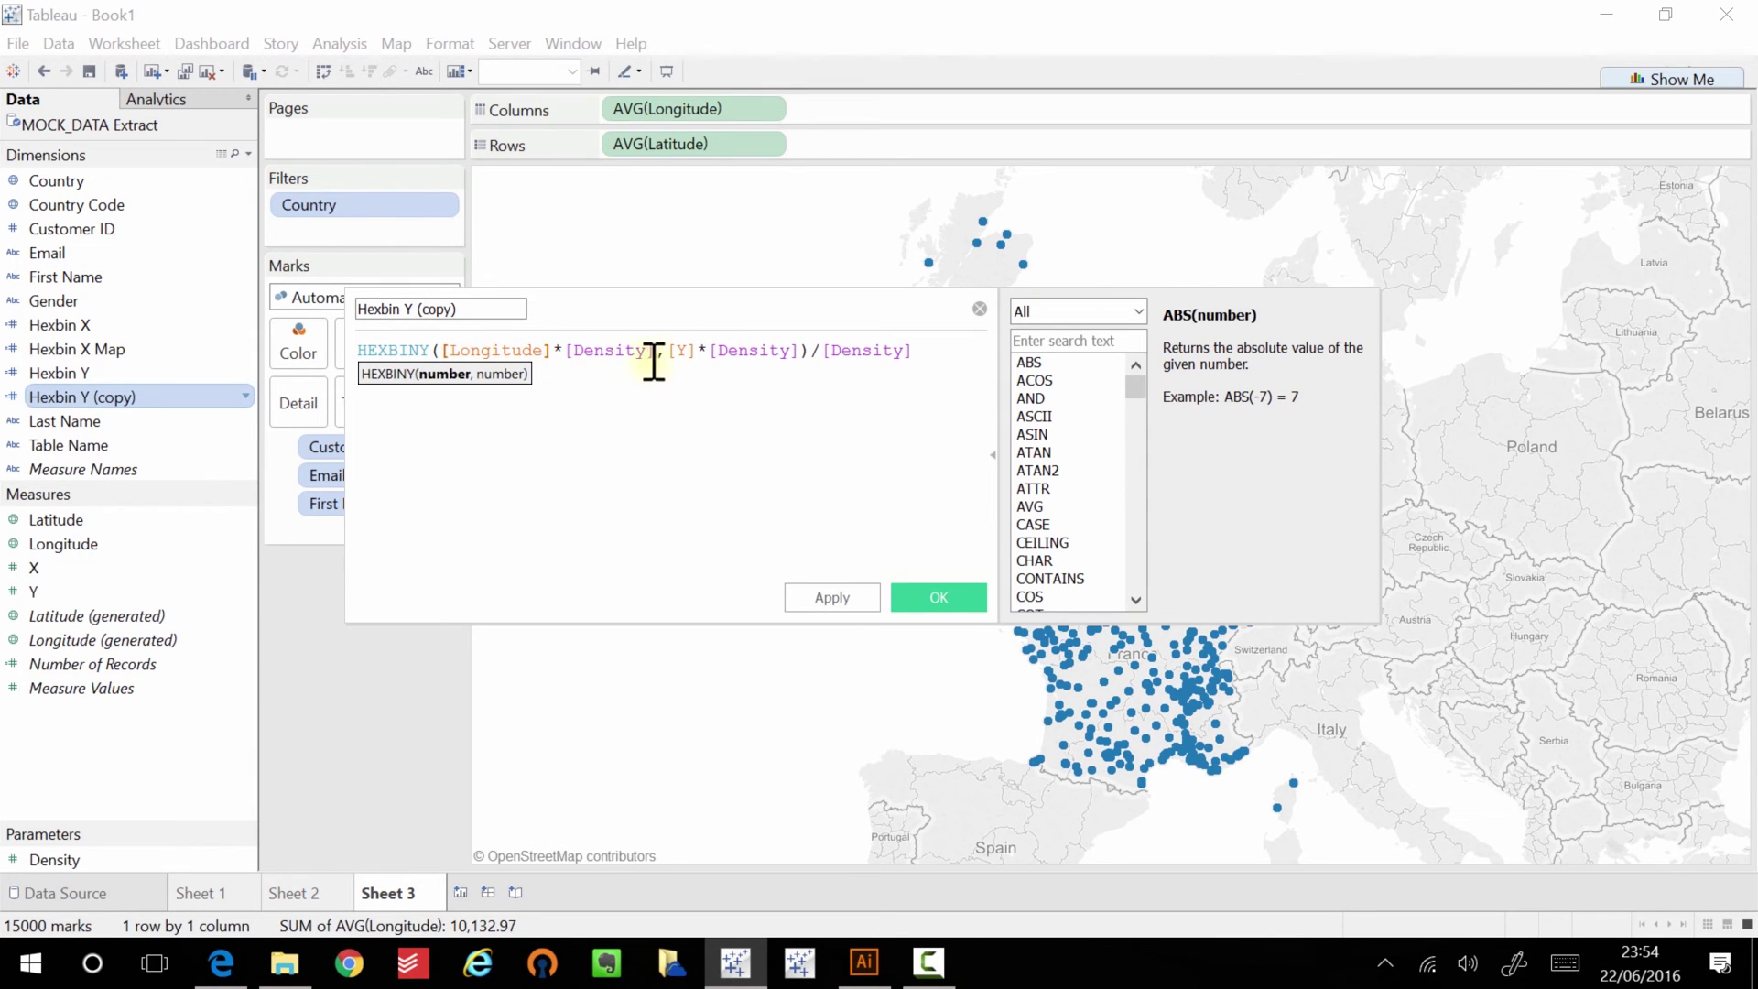
Replace [Y] with [Latitude] in the HEXBINY formula and save it.
click(701, 351)
key(BackSpace)
key(BackSpace)
key(BackSpace)
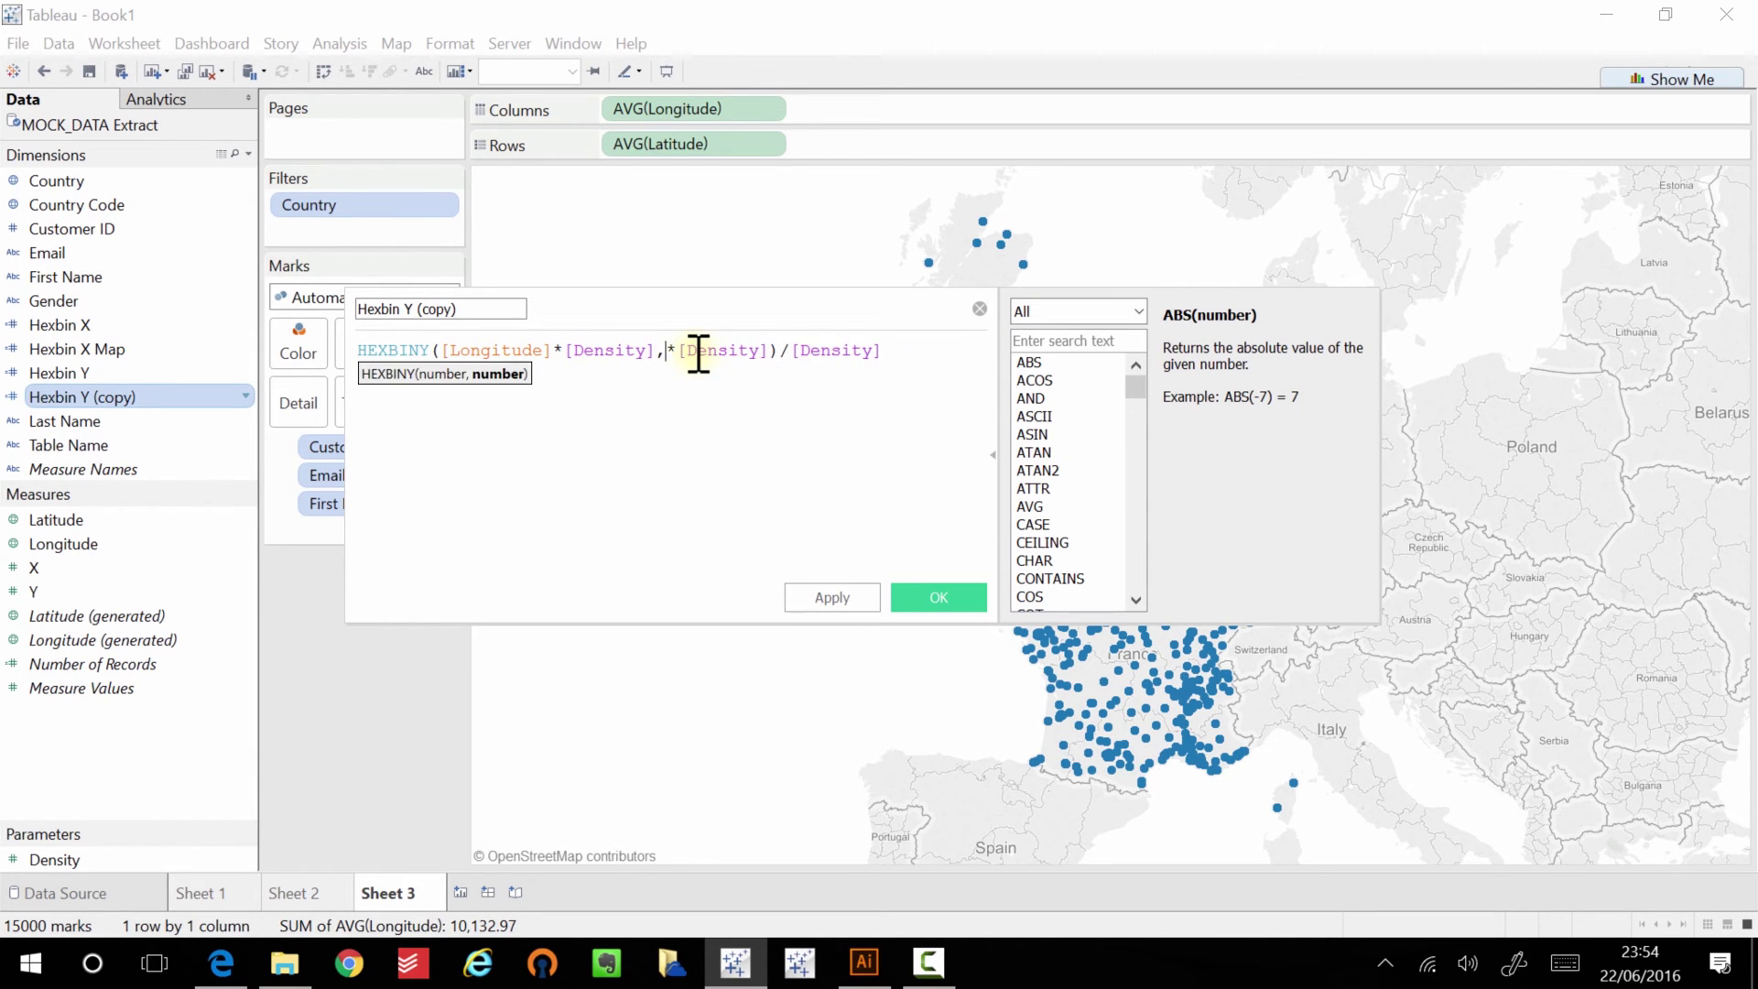
text(Lat)
click(701, 376)
click(698, 425)
click(829, 597)
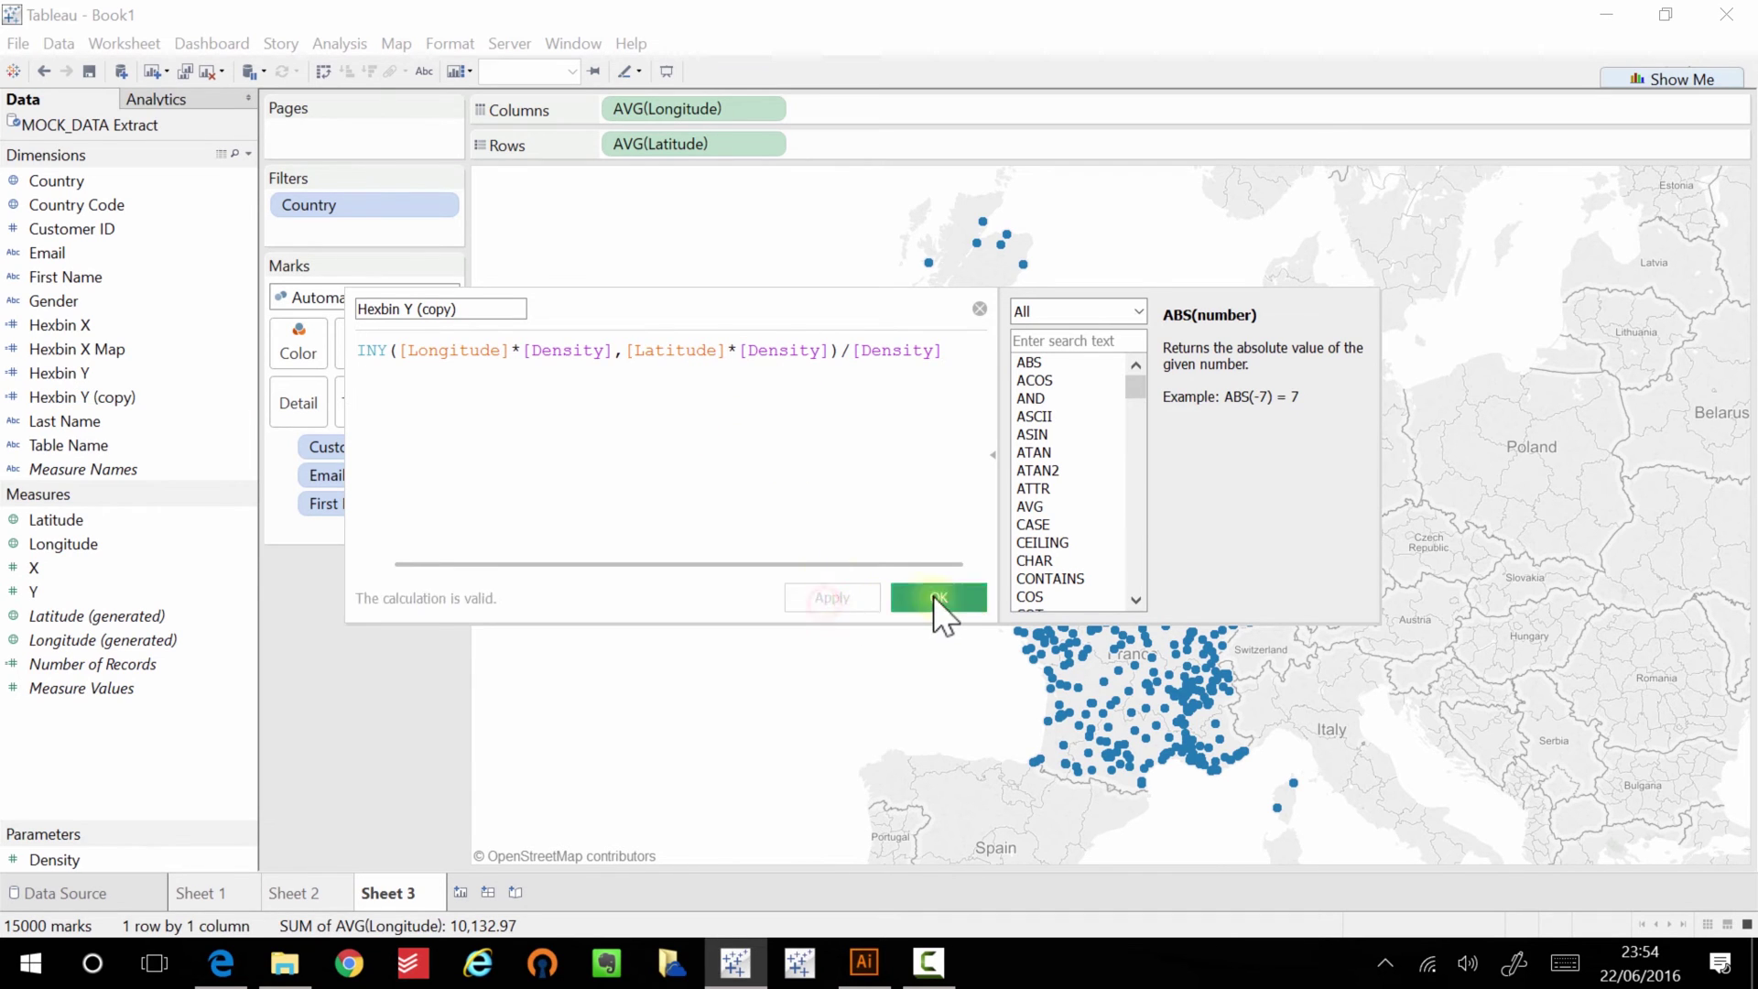
click(929, 598)
Rename Hexbin Y (copy) to Hexbin Y Map.
click(116, 395)
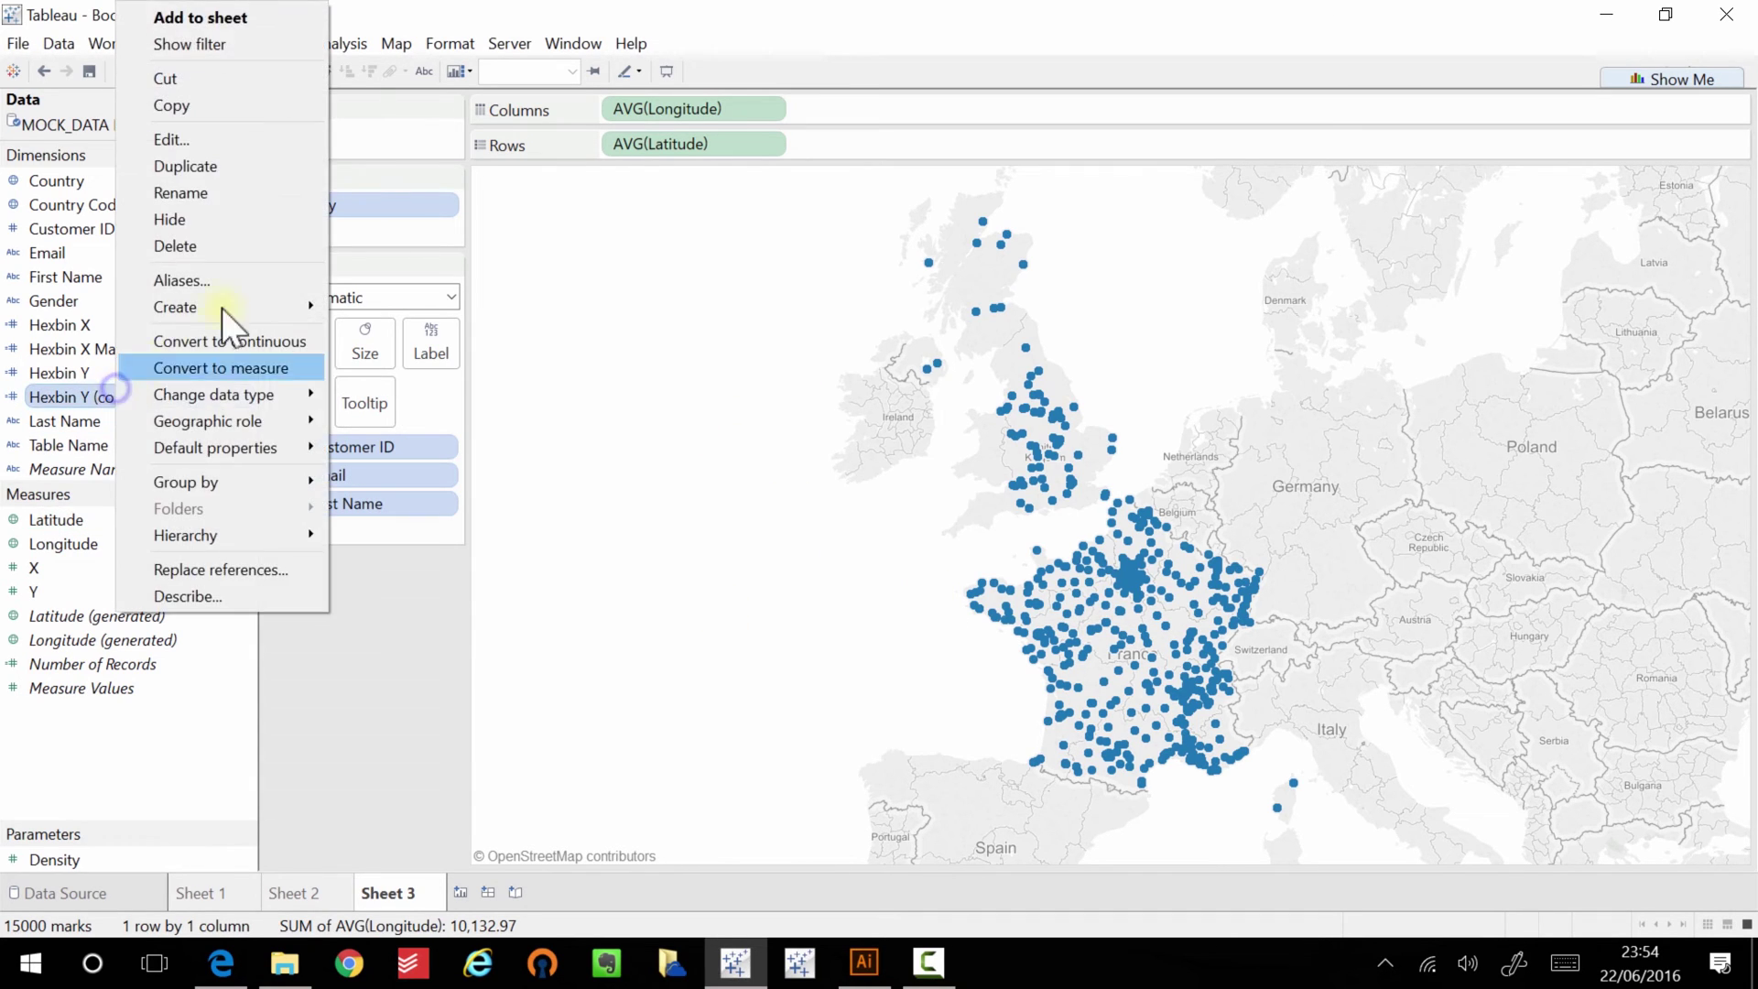
click(240, 142)
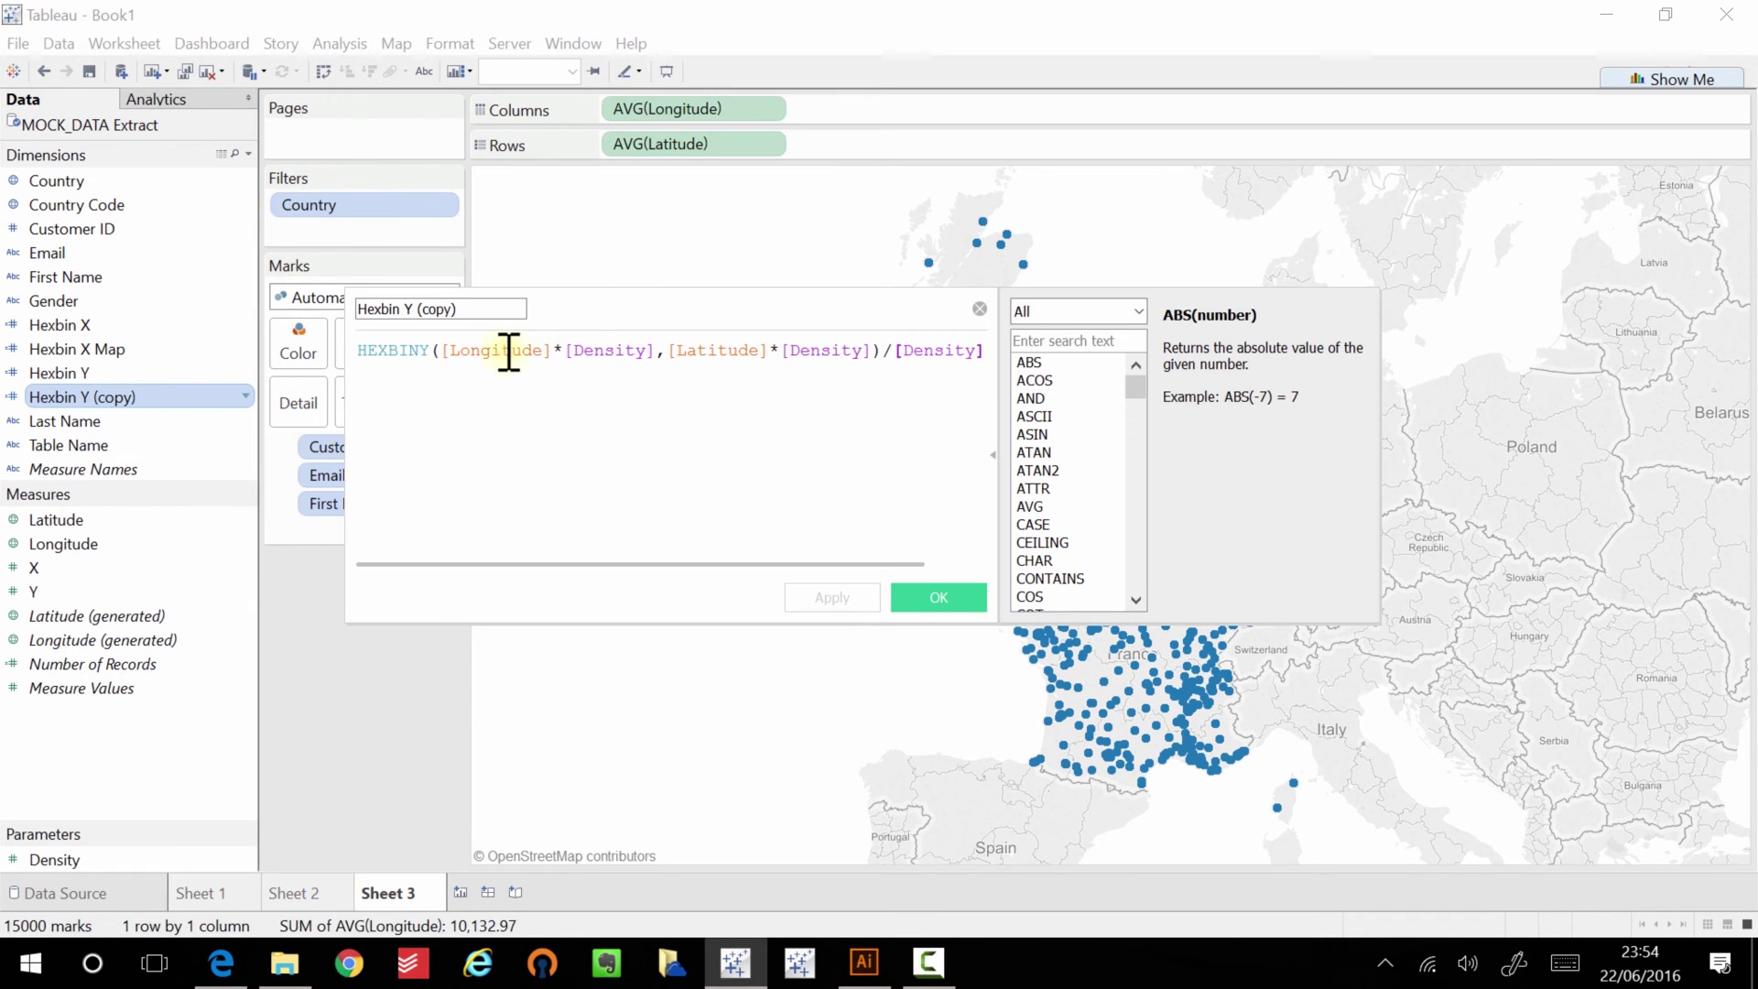
drag(493, 311, 440, 309)
key(BackSpace)
key(BackSpace)
key(BackSpace)
key(BackSpace)
text(Map)
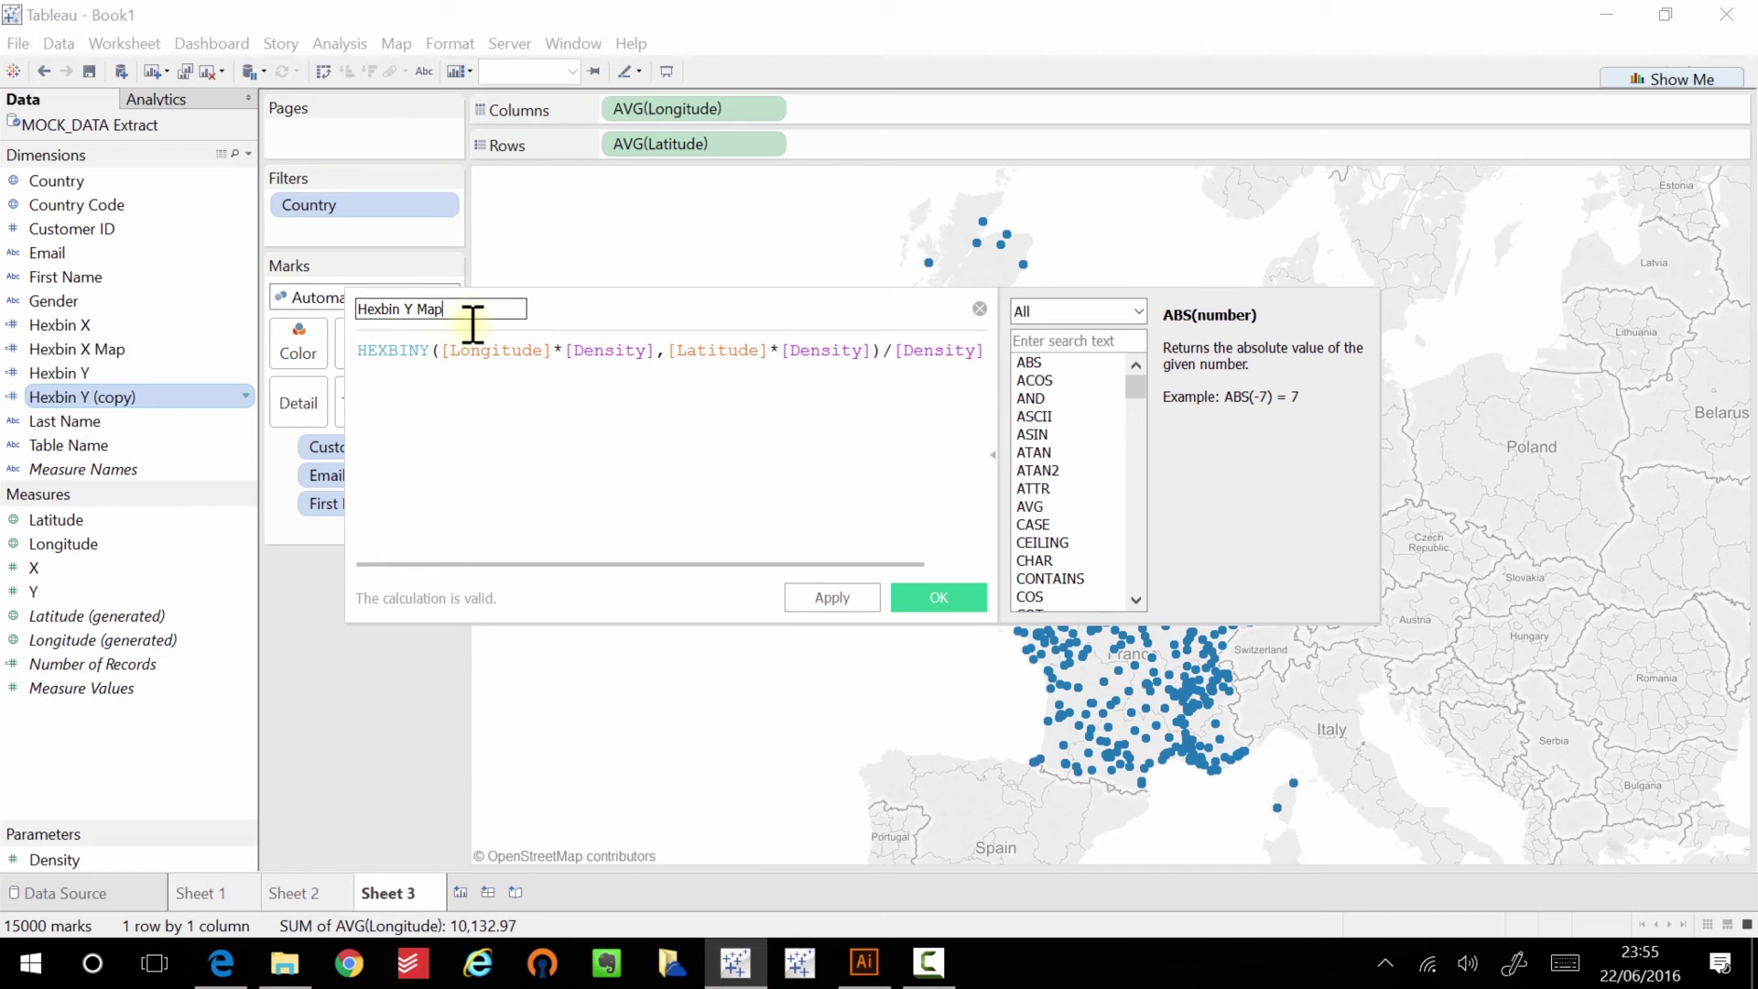
click(856, 598)
click(916, 596)
click(635, 662)
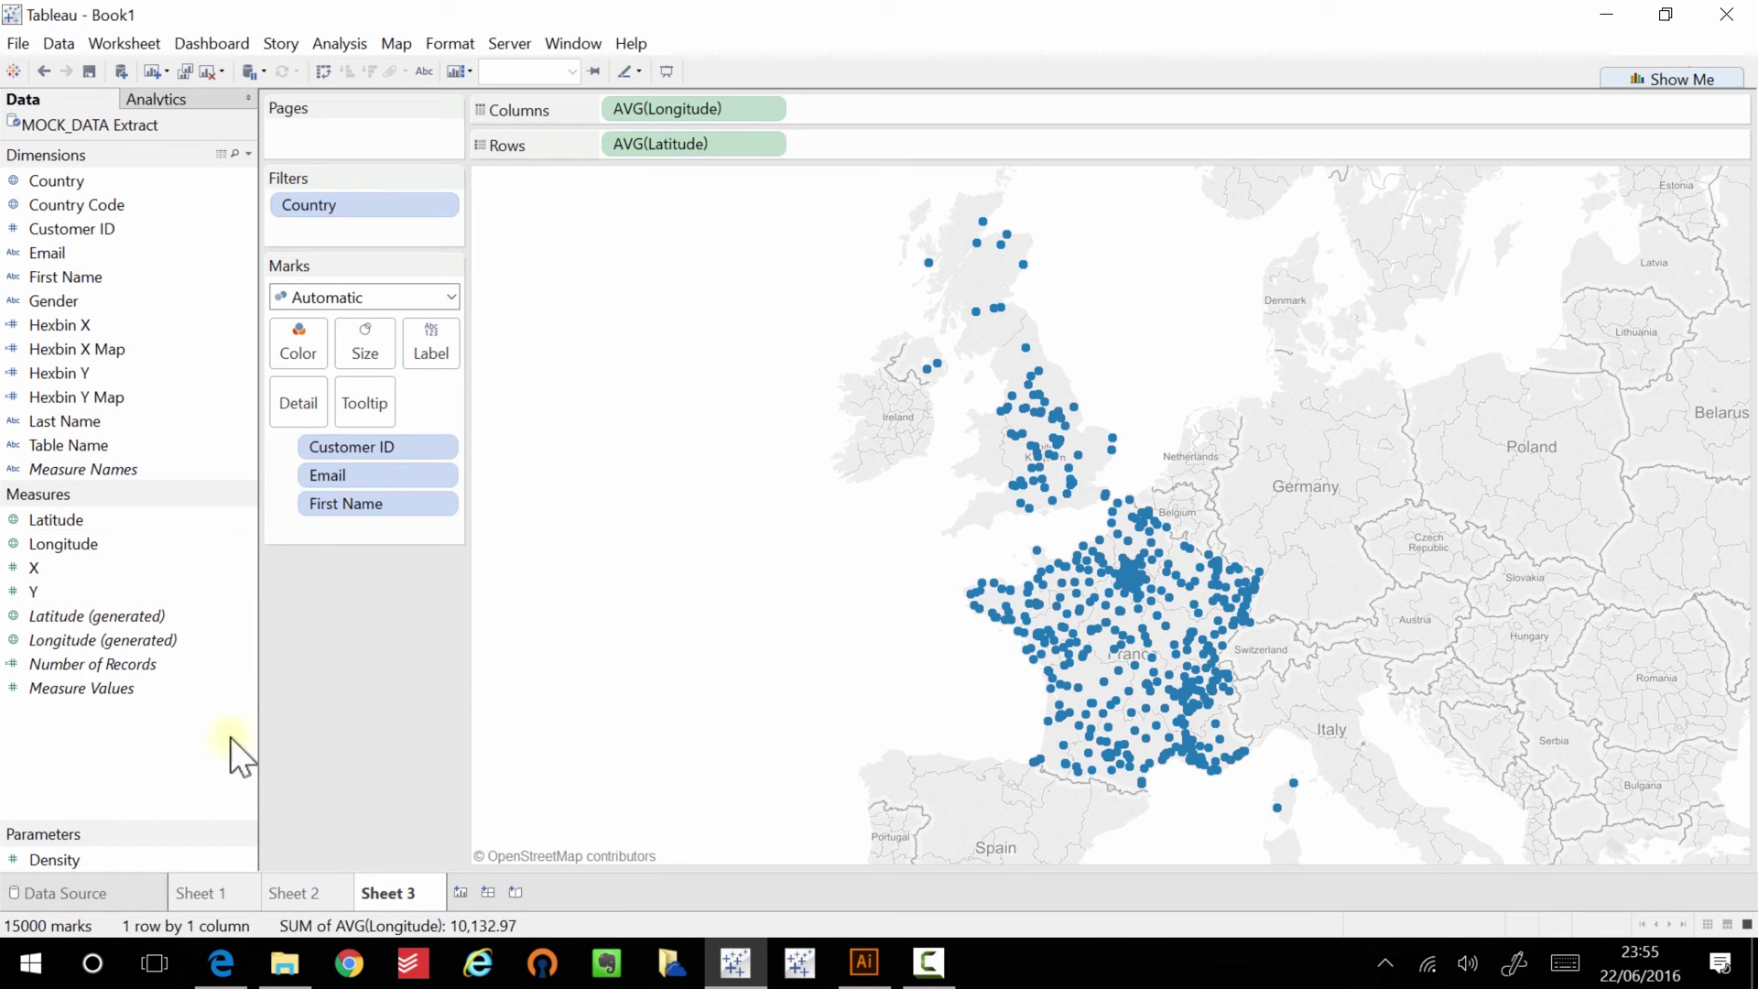
Duplicate Sheet 3 into Sheet 4, then assign Hexbin X Map Latitude and Hexbin Y Map Longitude roles.
right_click(412, 892)
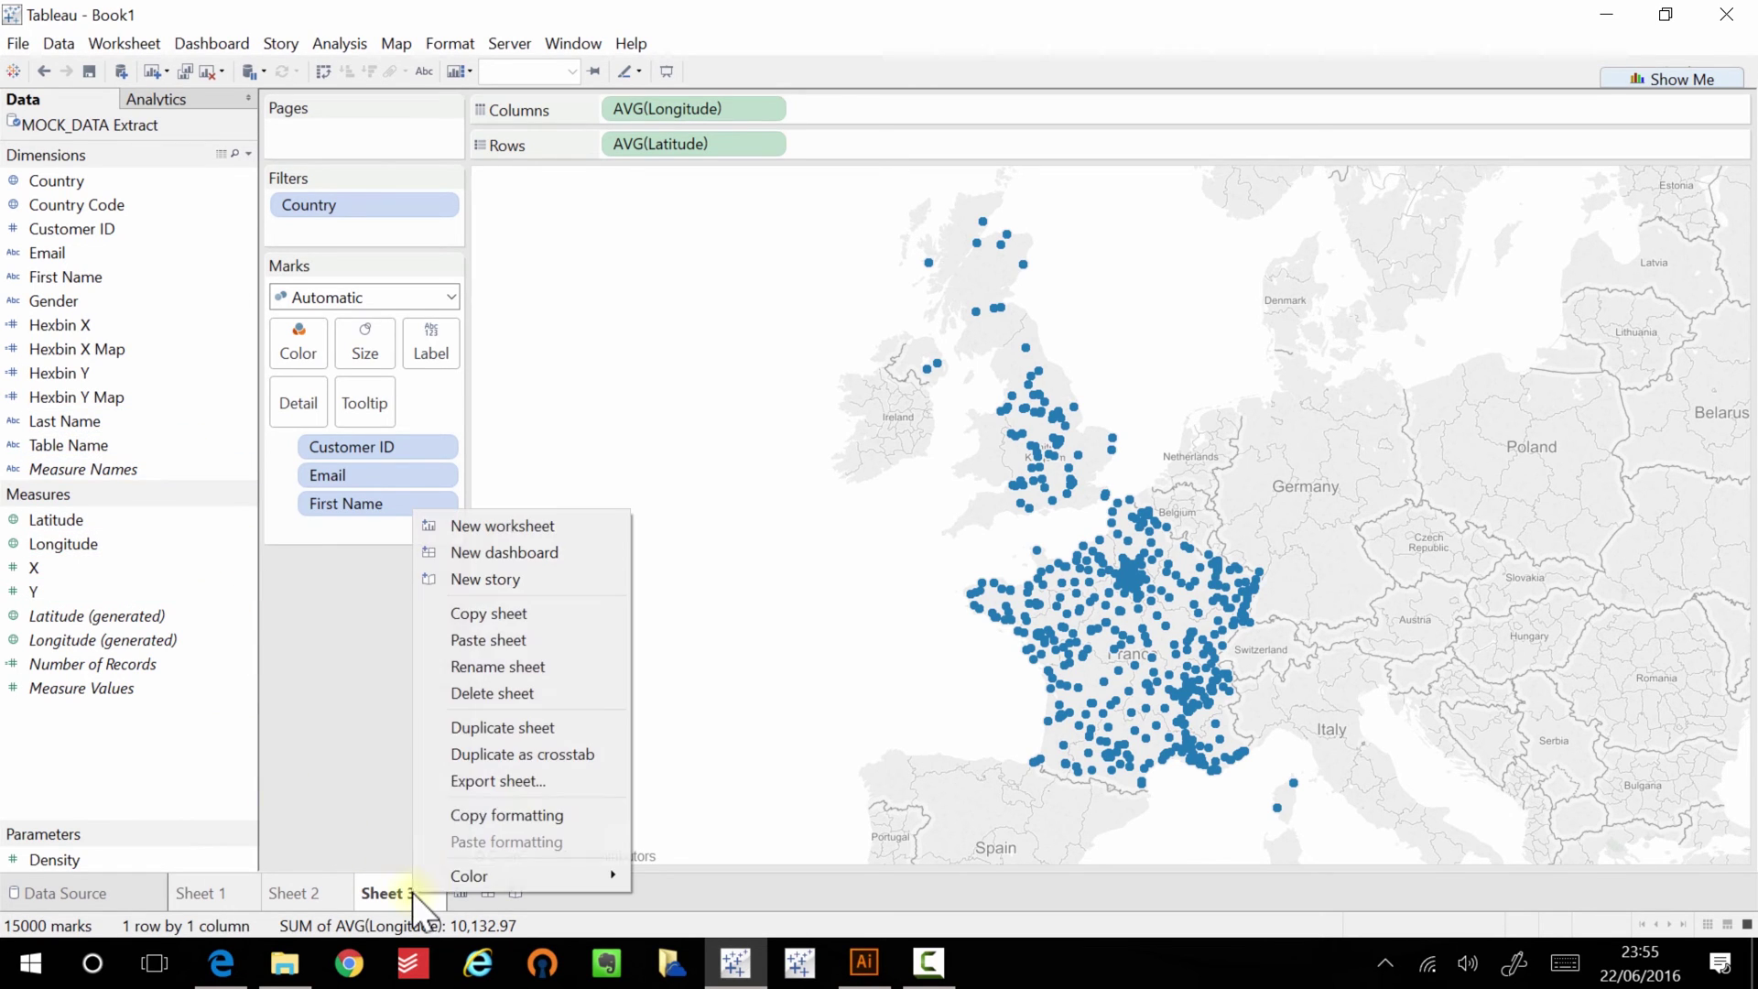
click(515, 723)
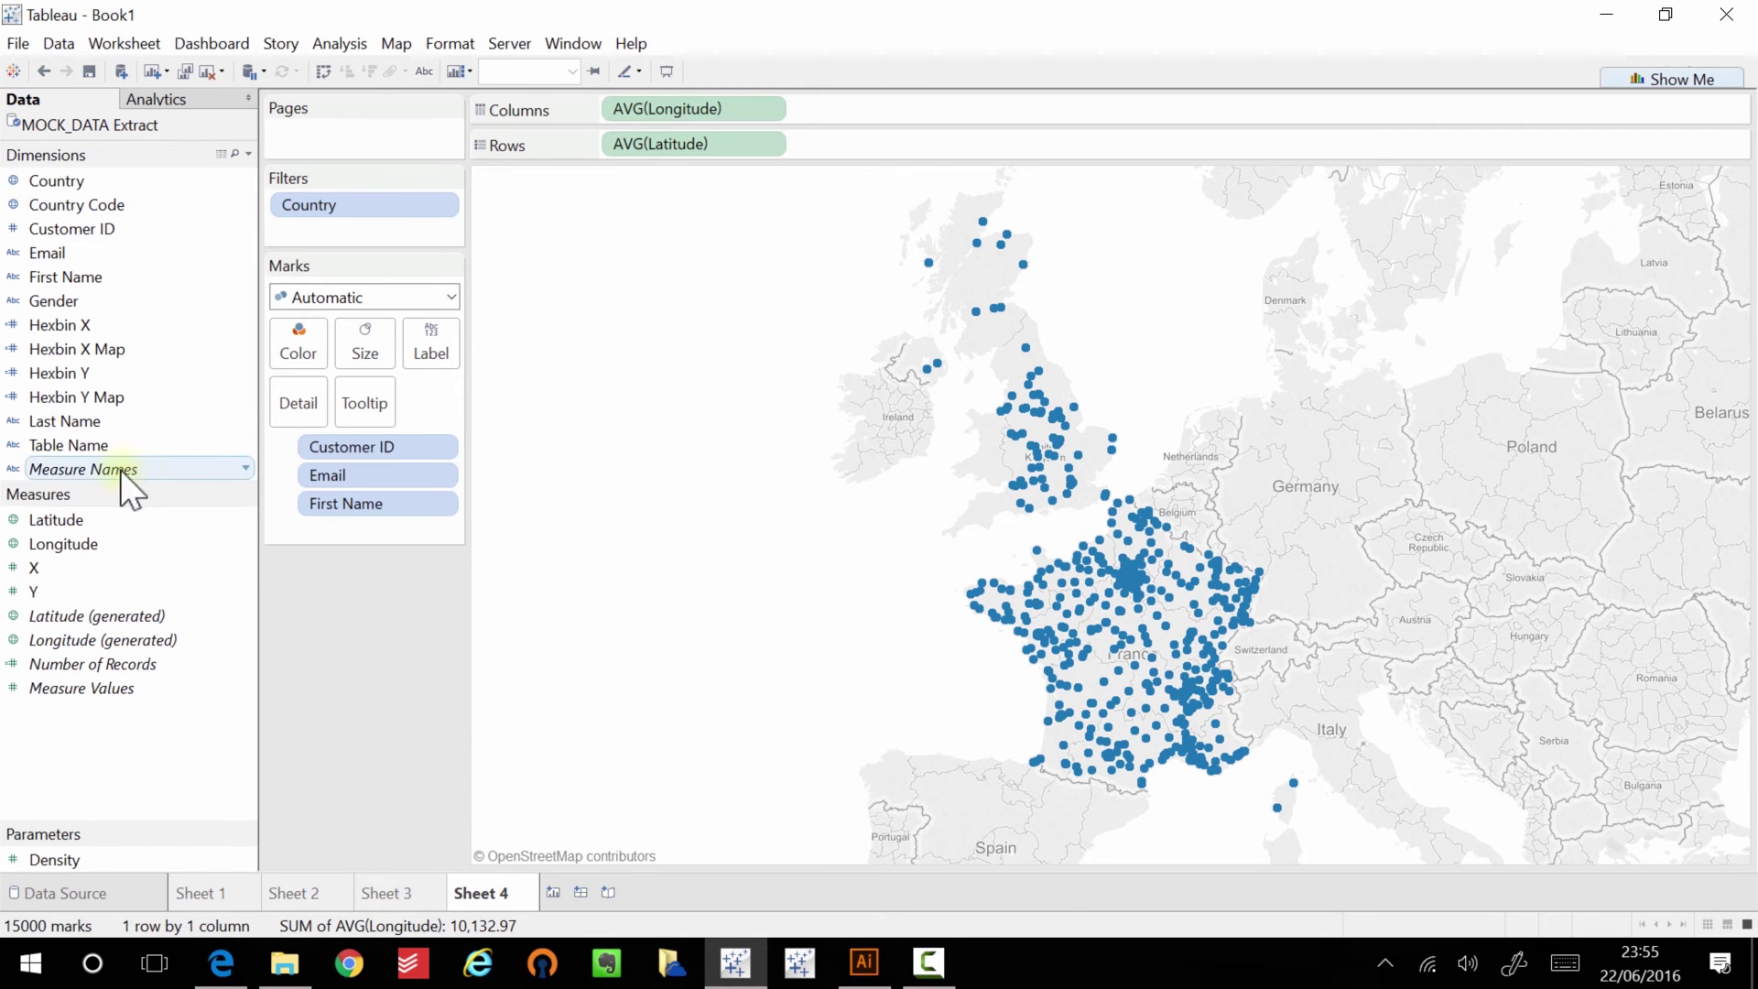
right_click(82, 352)
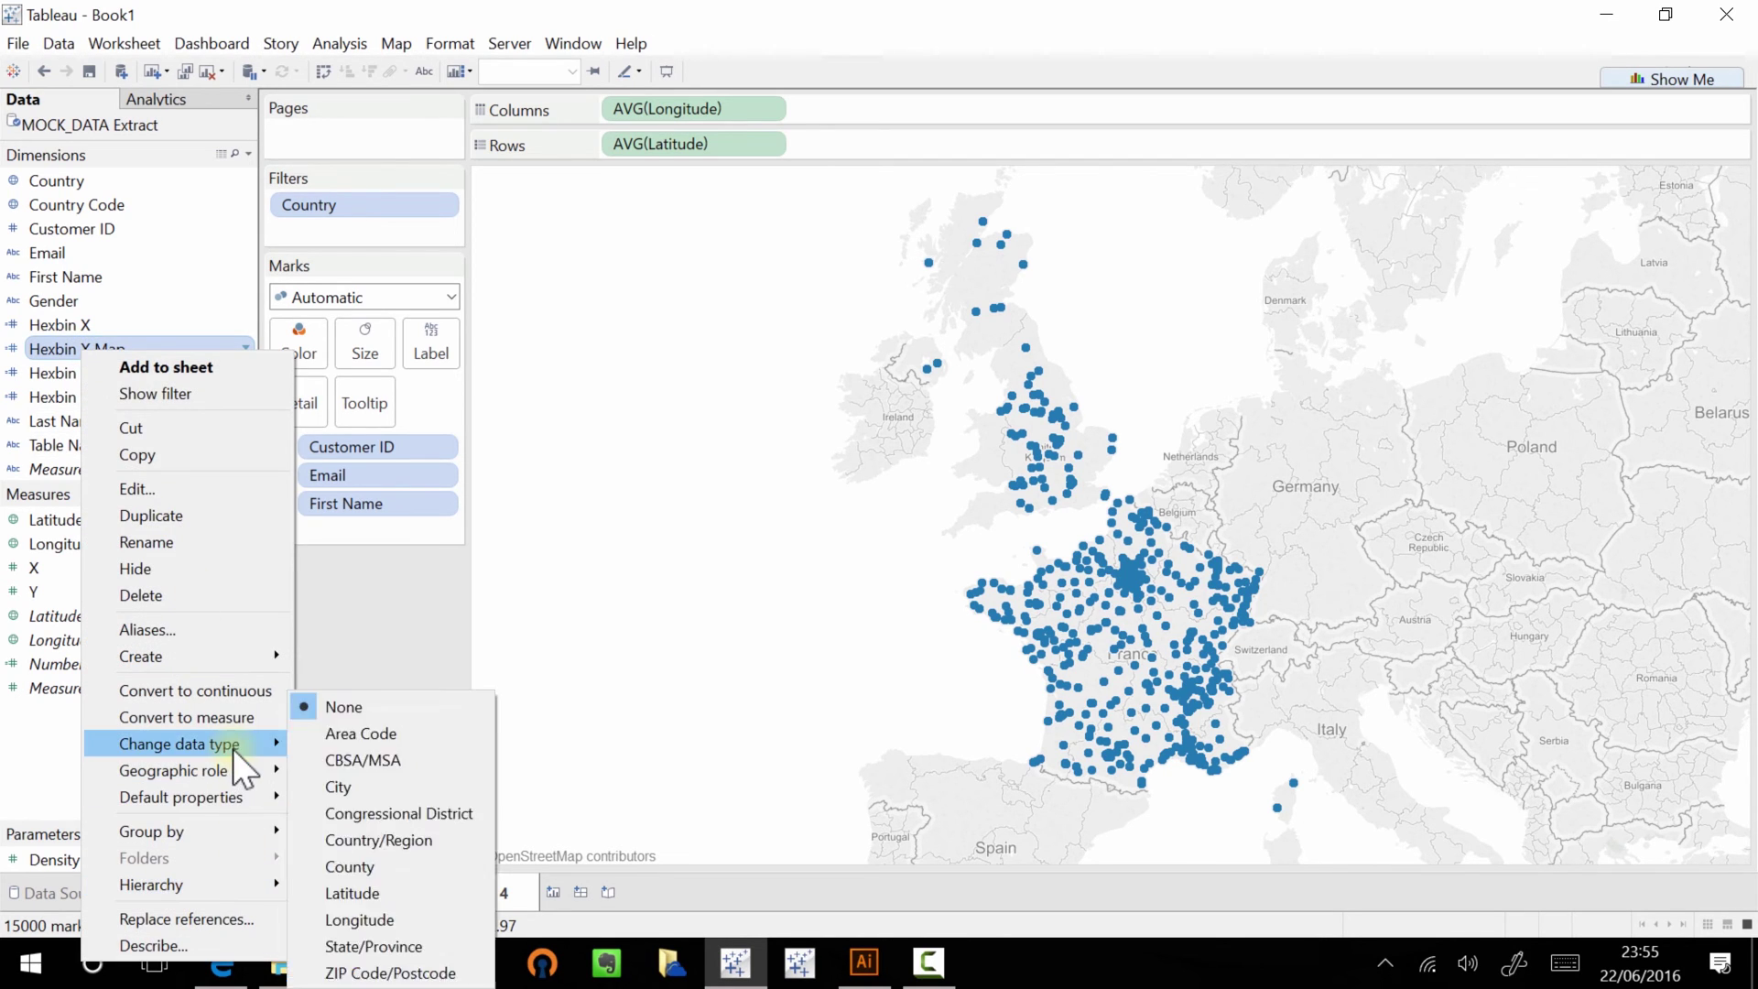
mouse_move(234, 747)
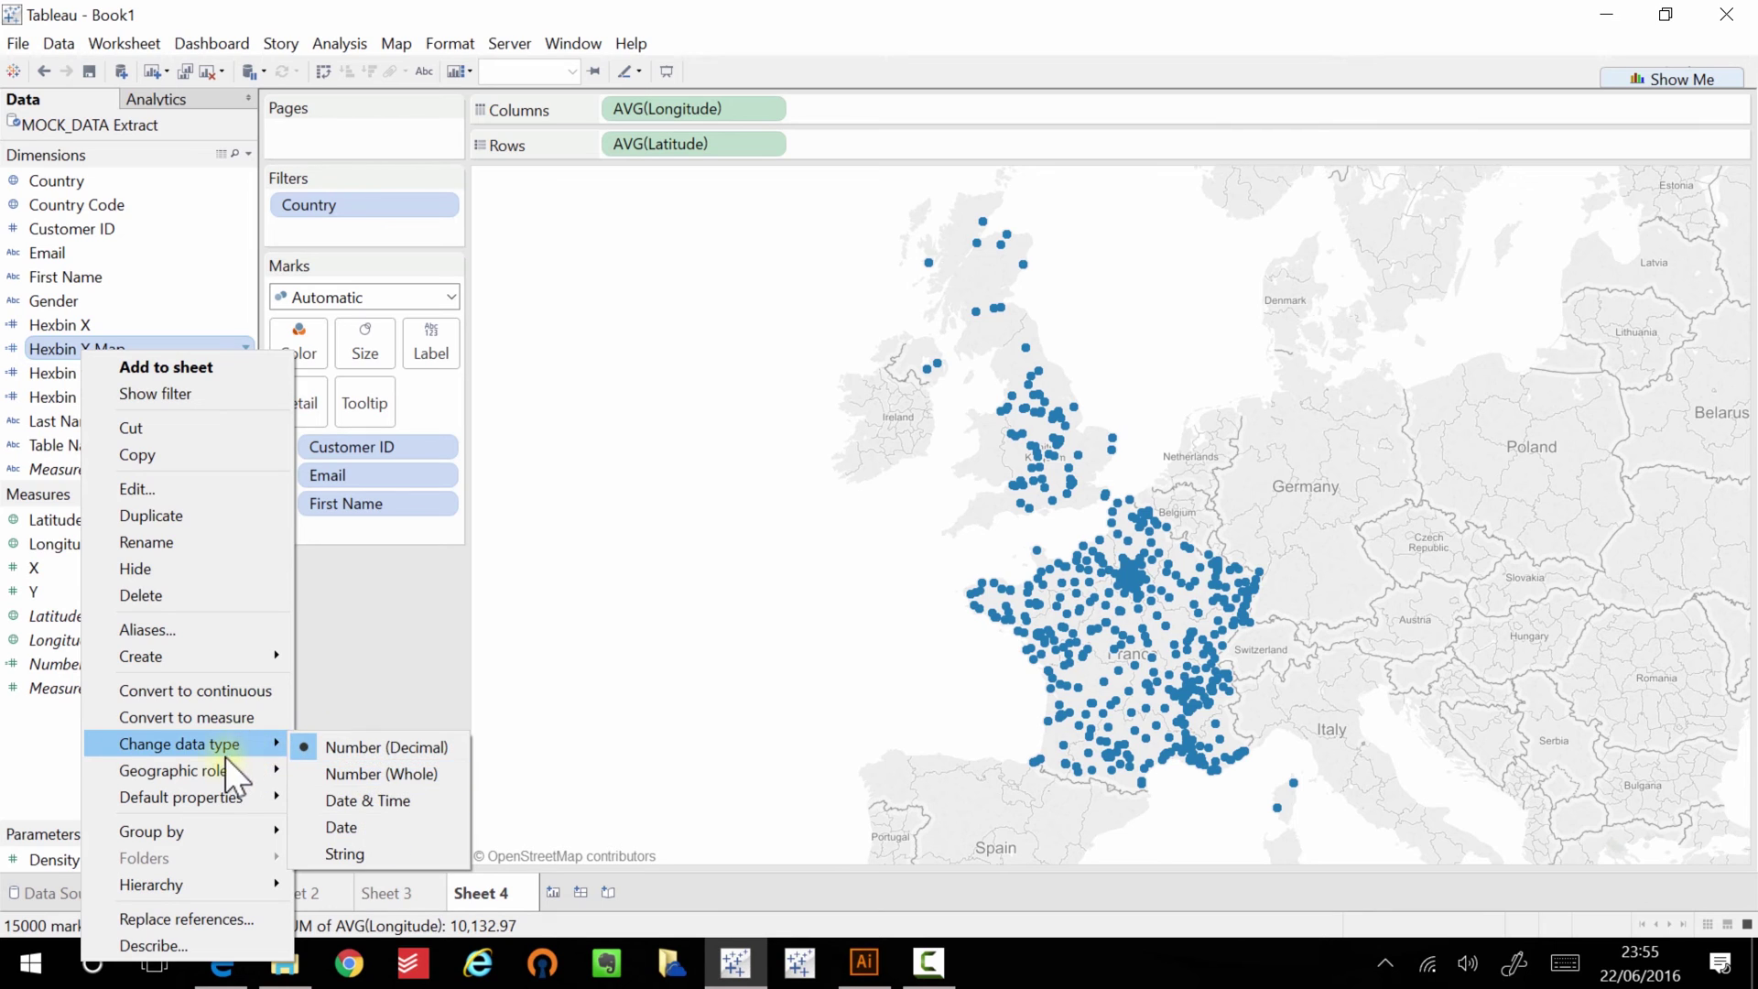
click(390, 893)
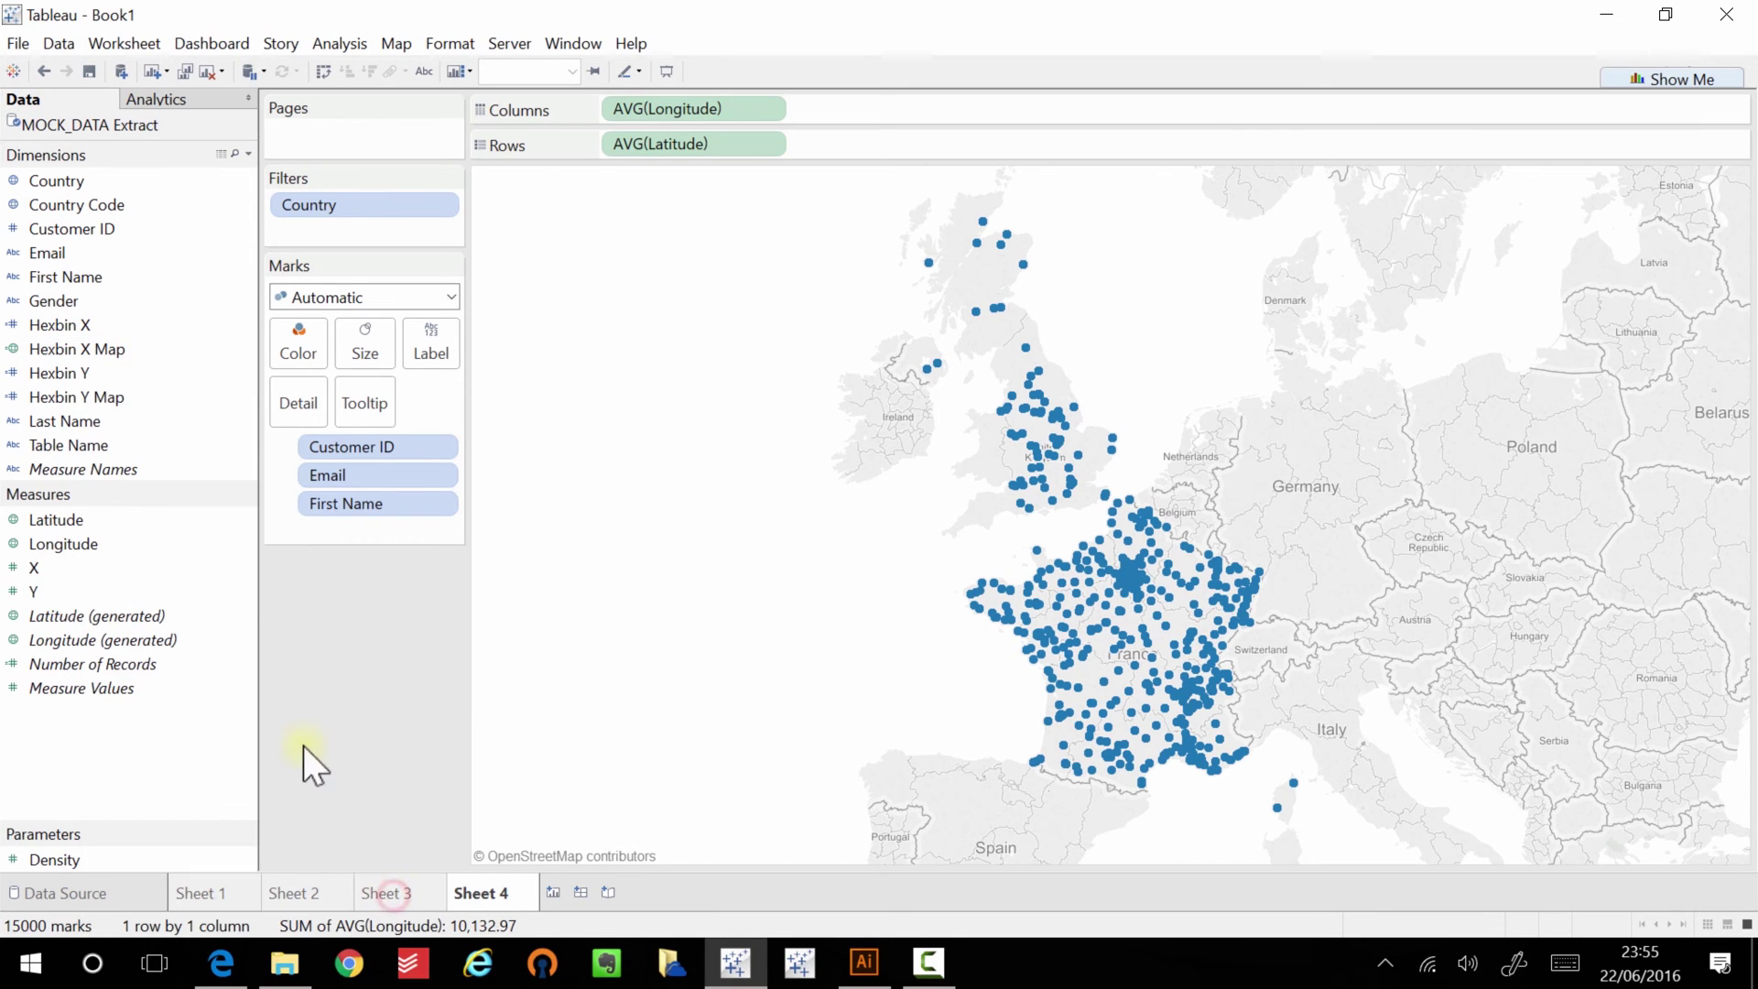
right_click(144, 400)
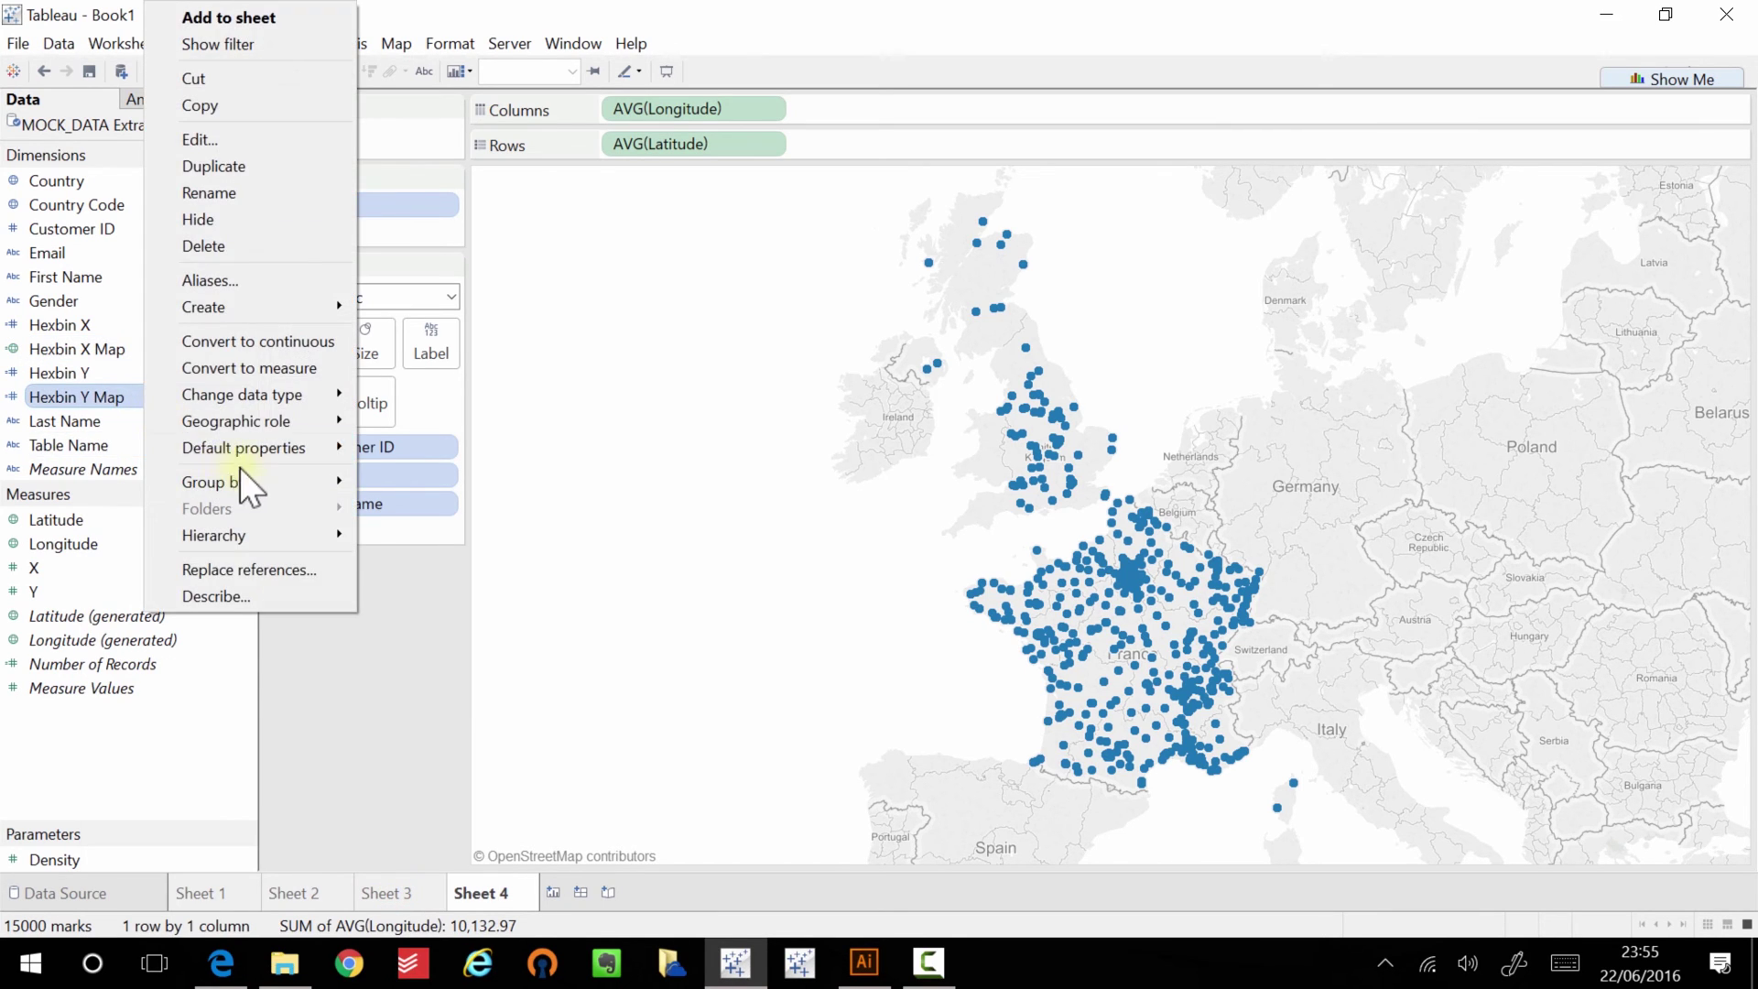
mouse_move(275, 421)
click(423, 634)
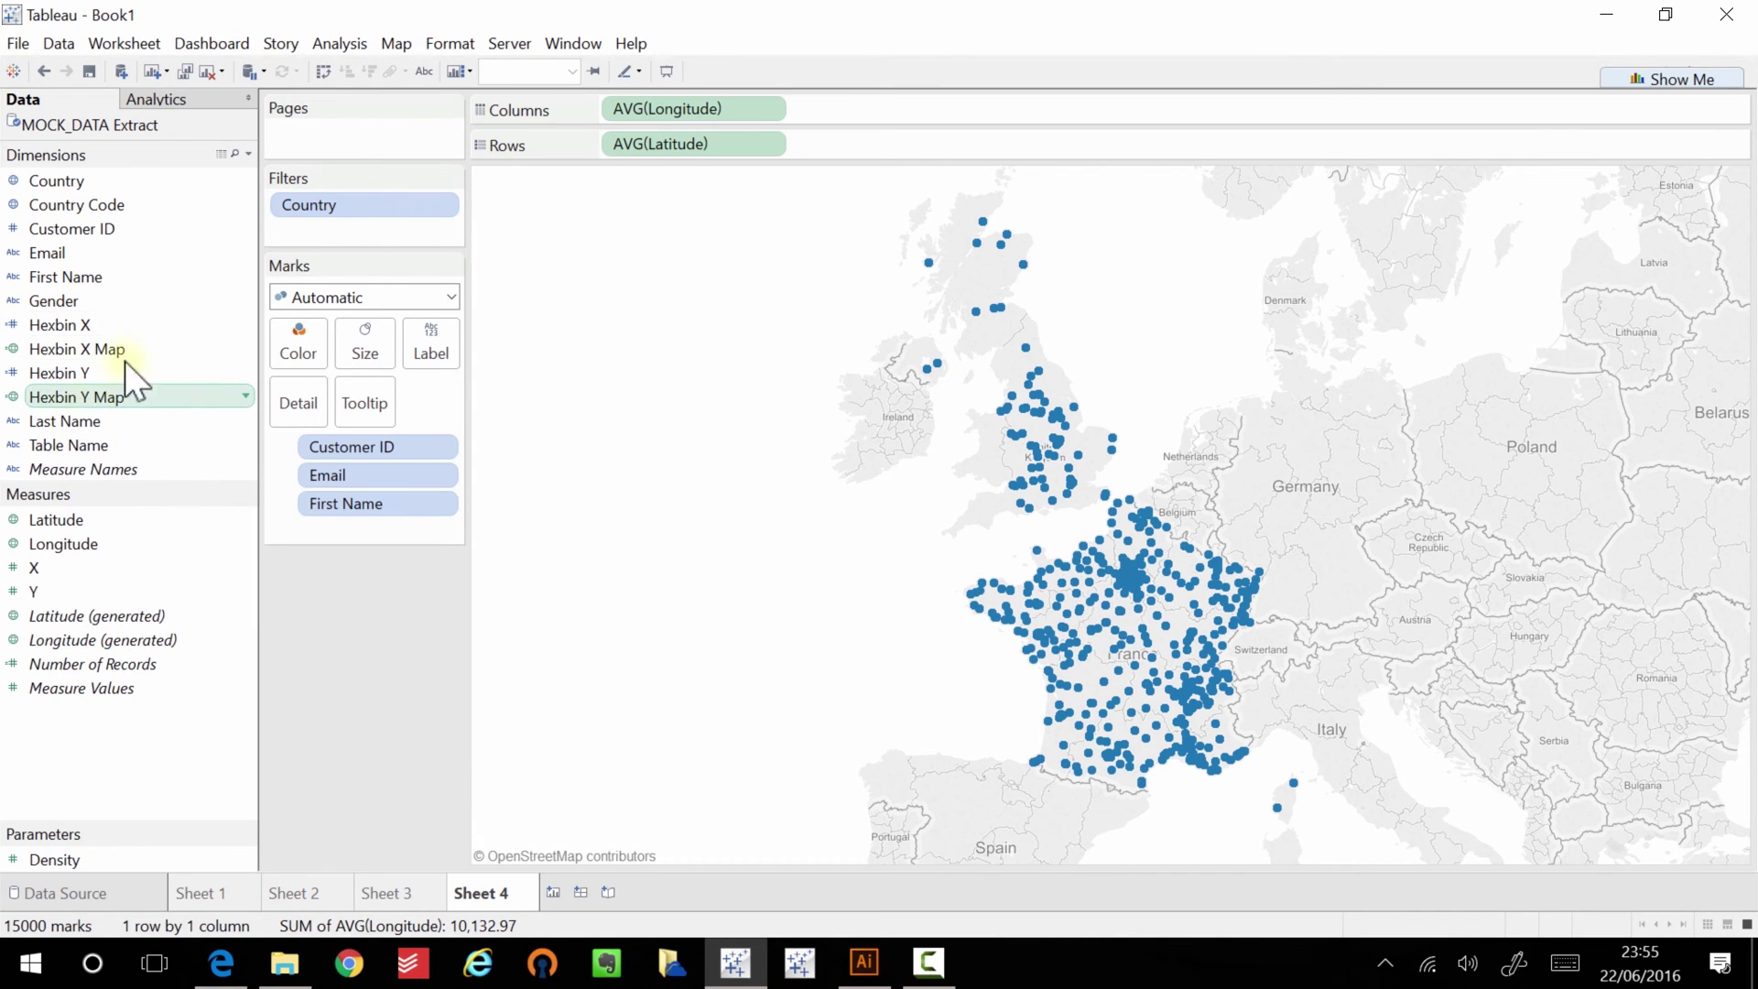
Clear Sheet 4, place Hexbin Y Map on Rows and Hexbin X Map on Columns, then swap them.
click(213, 75)
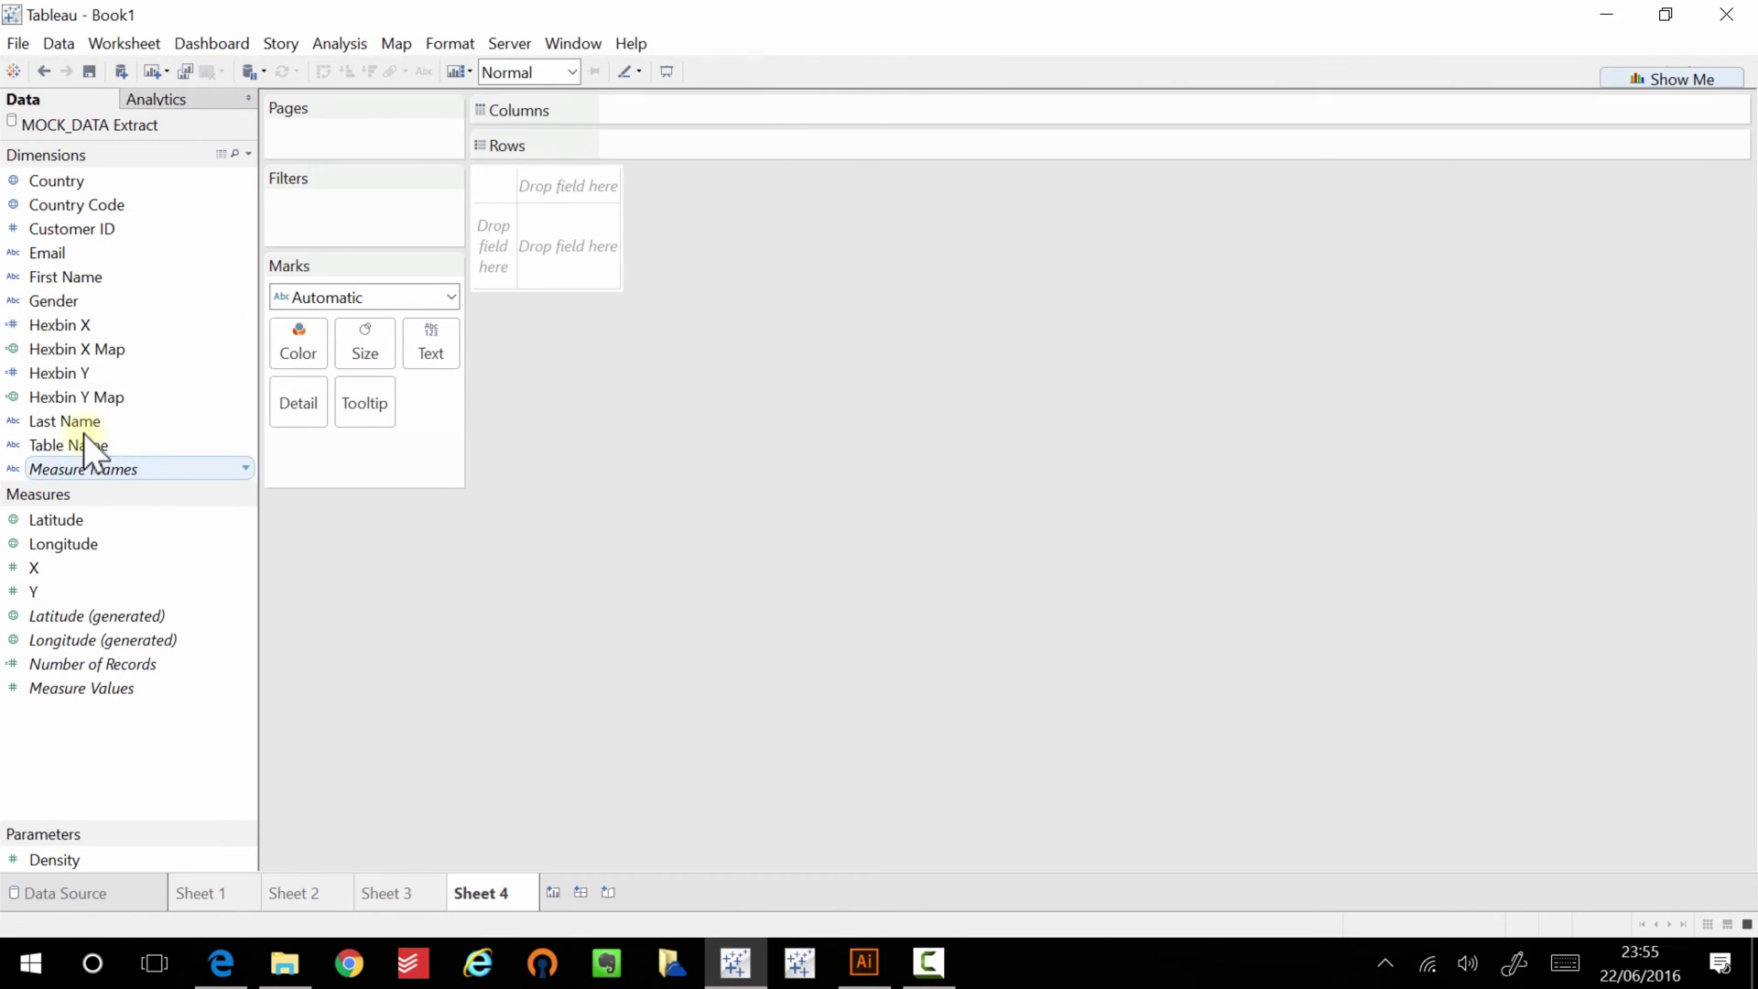
drag(52, 403, 657, 151)
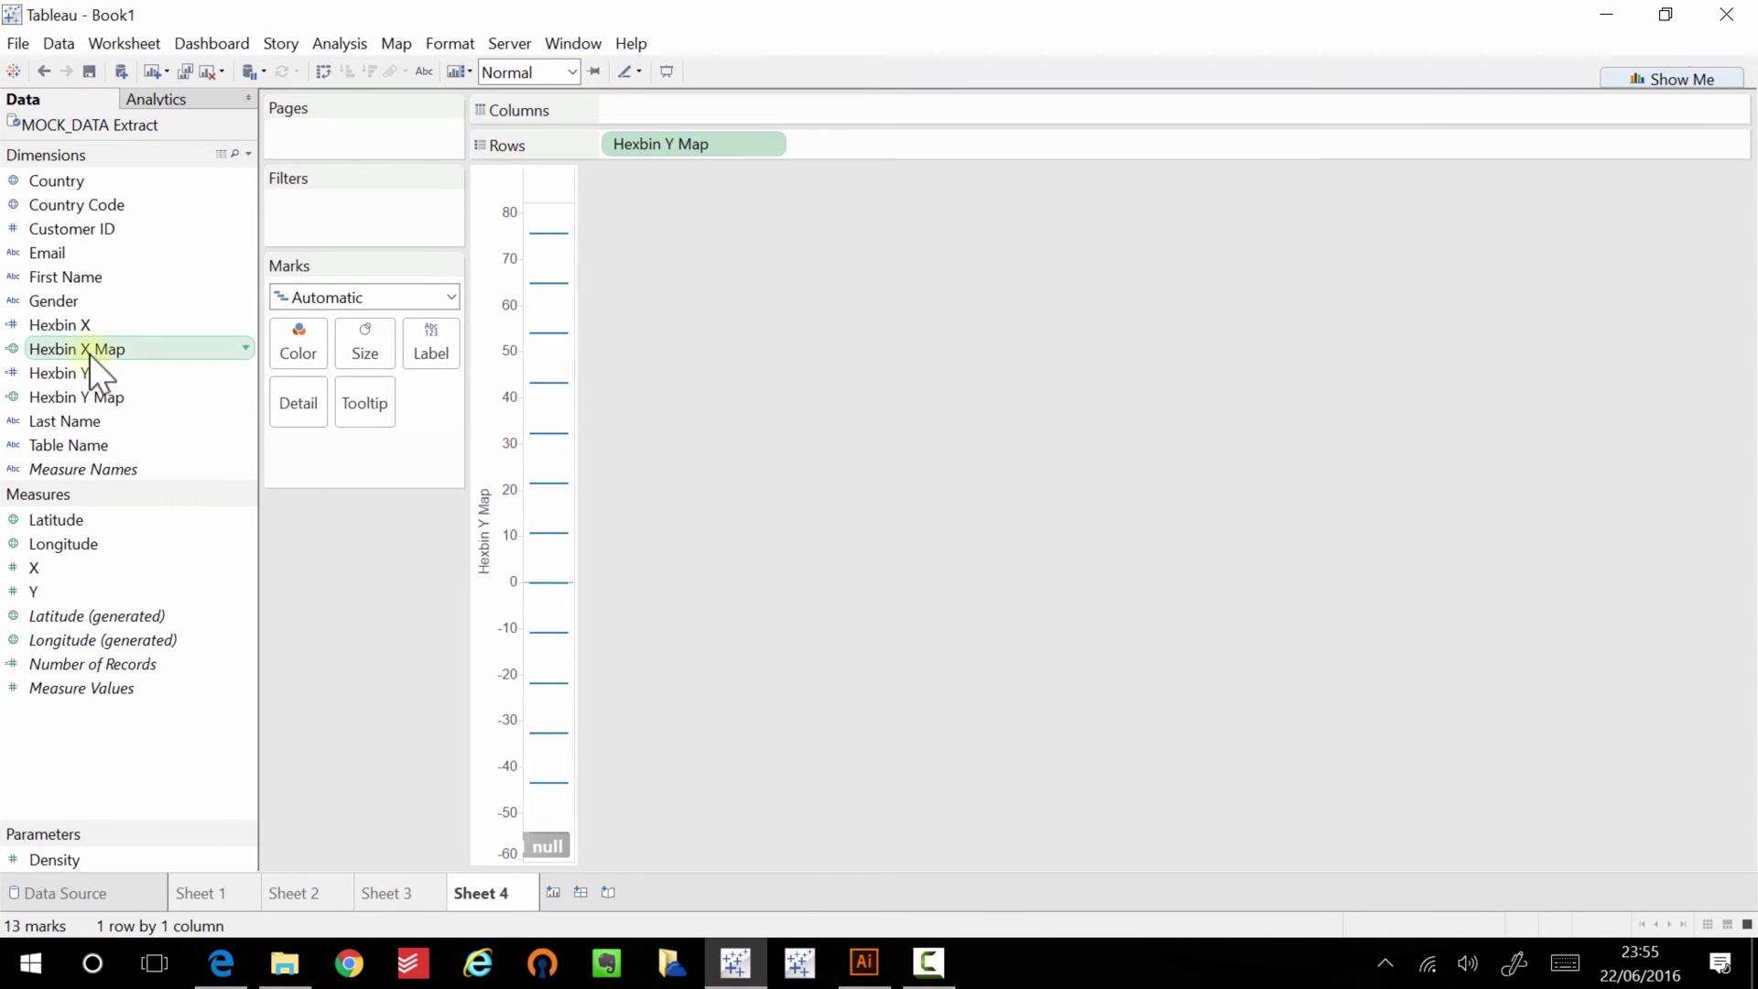
drag(86, 353, 676, 114)
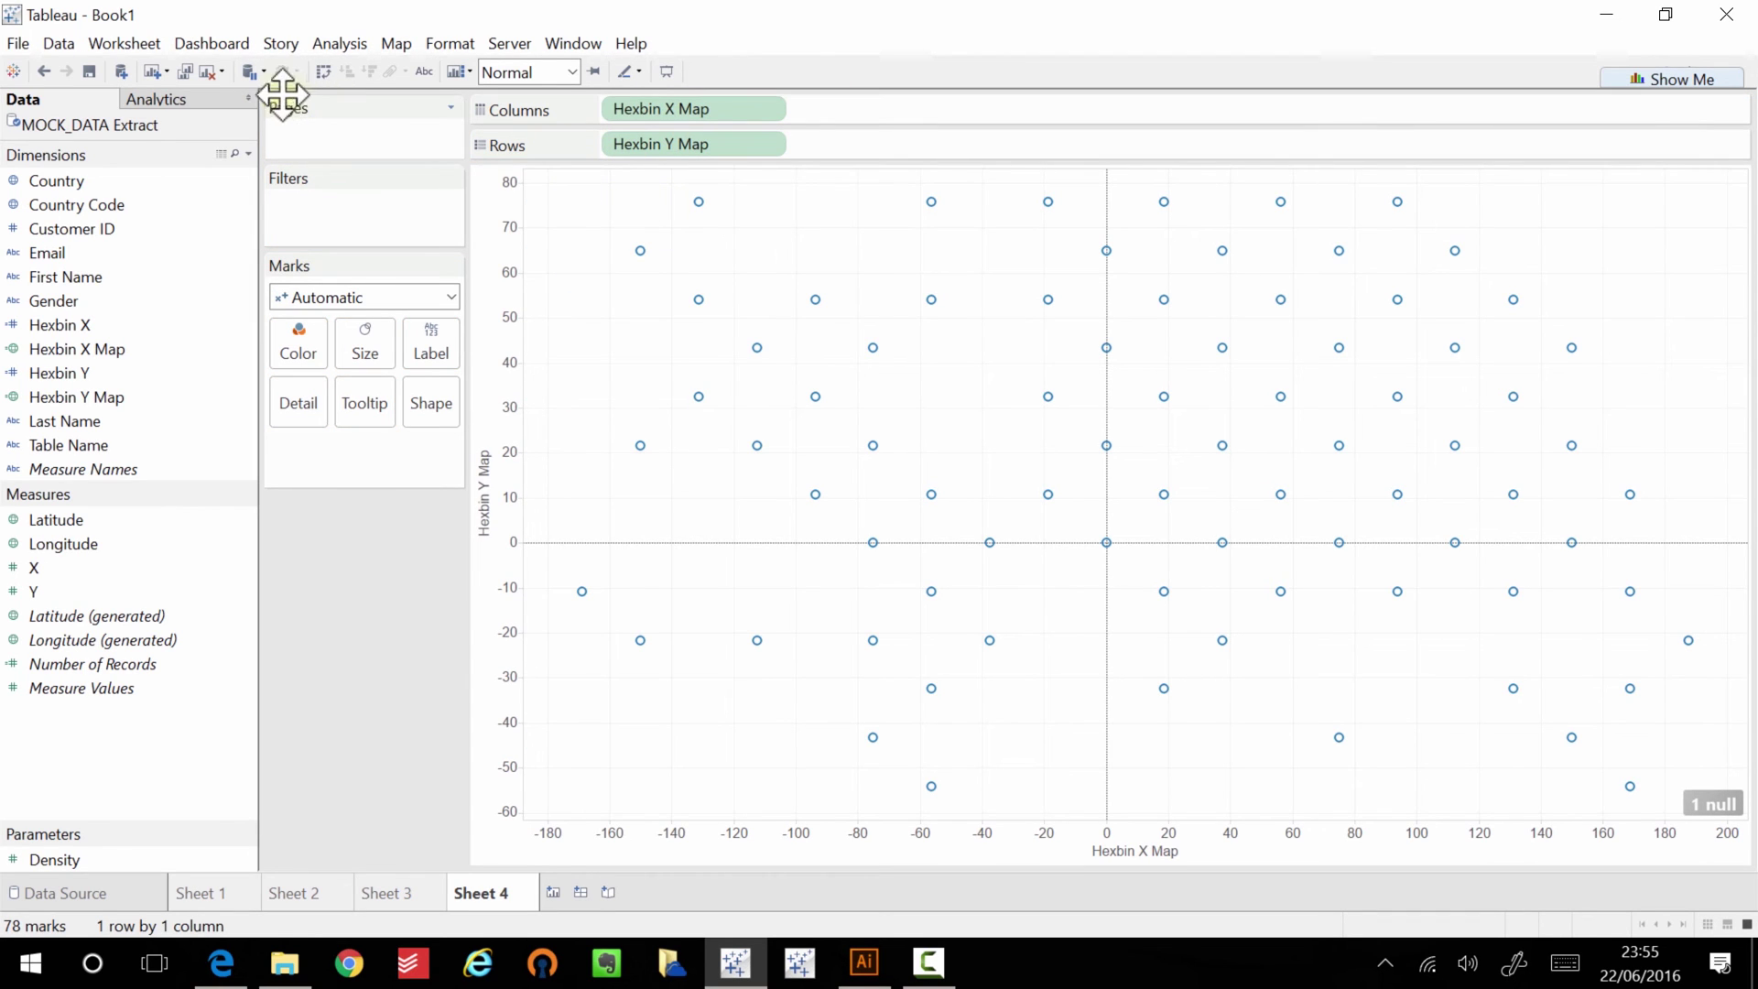
click(323, 71)
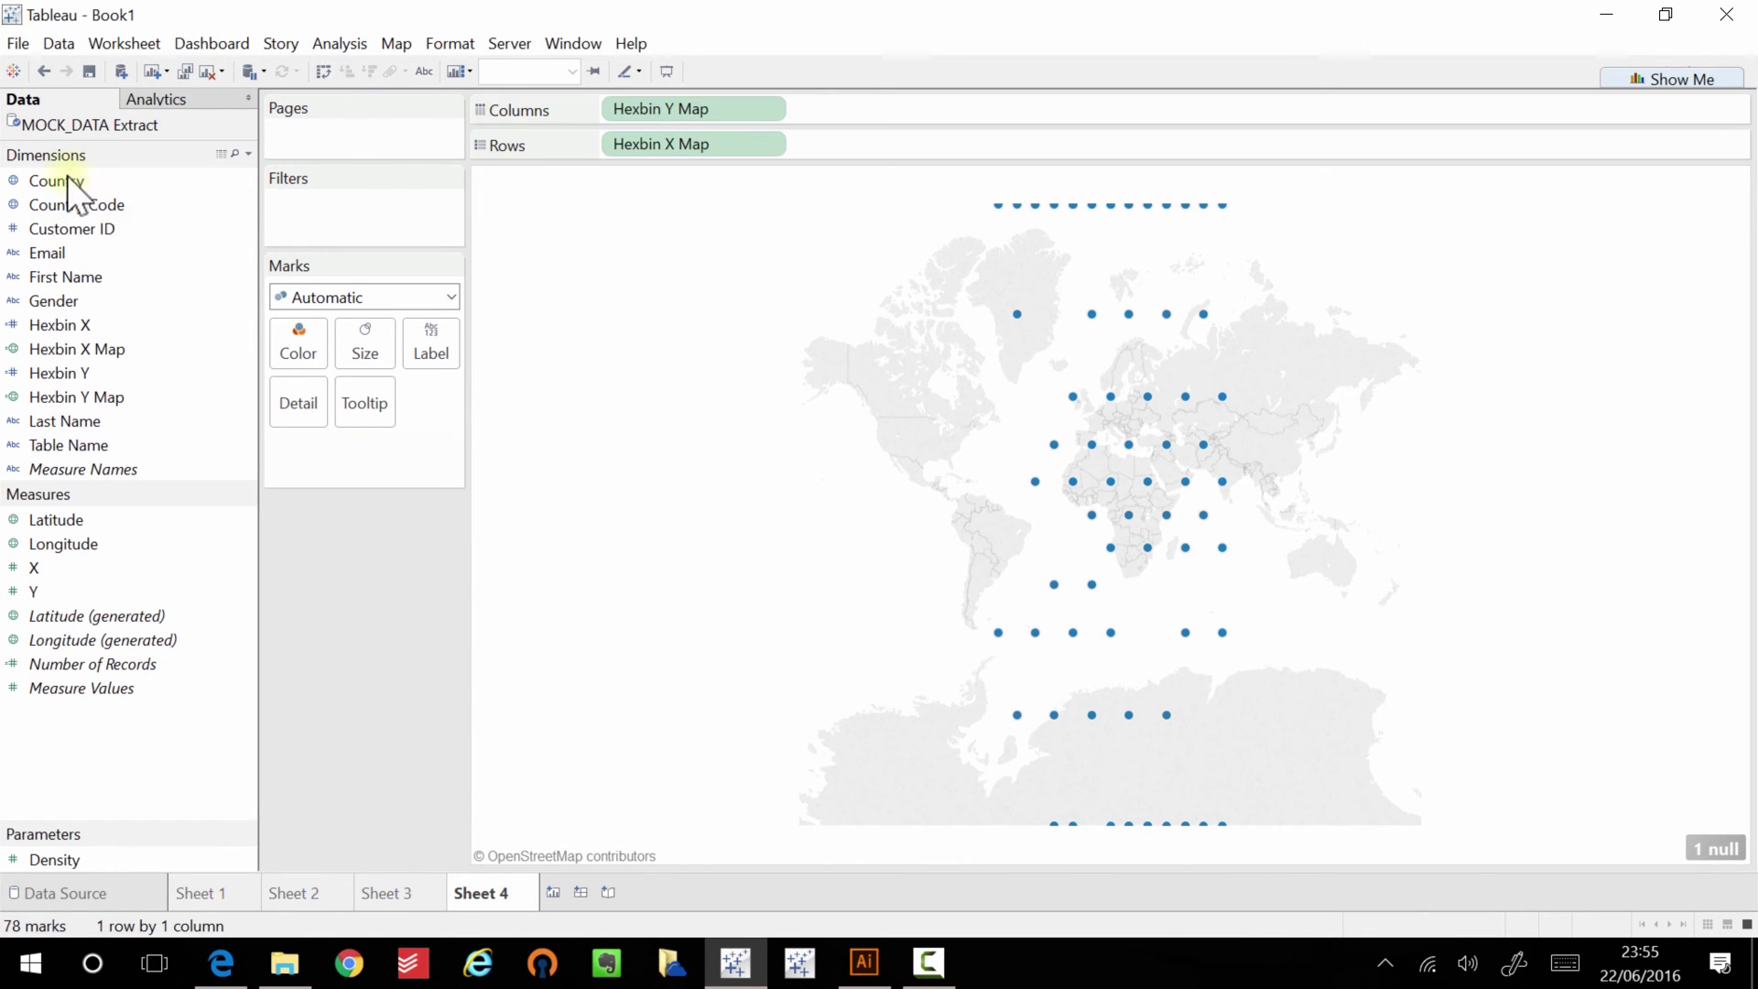
Add a Country filter to Sheet 4 that keeps only France and United Kingdom.
drag(66, 178, 309, 211)
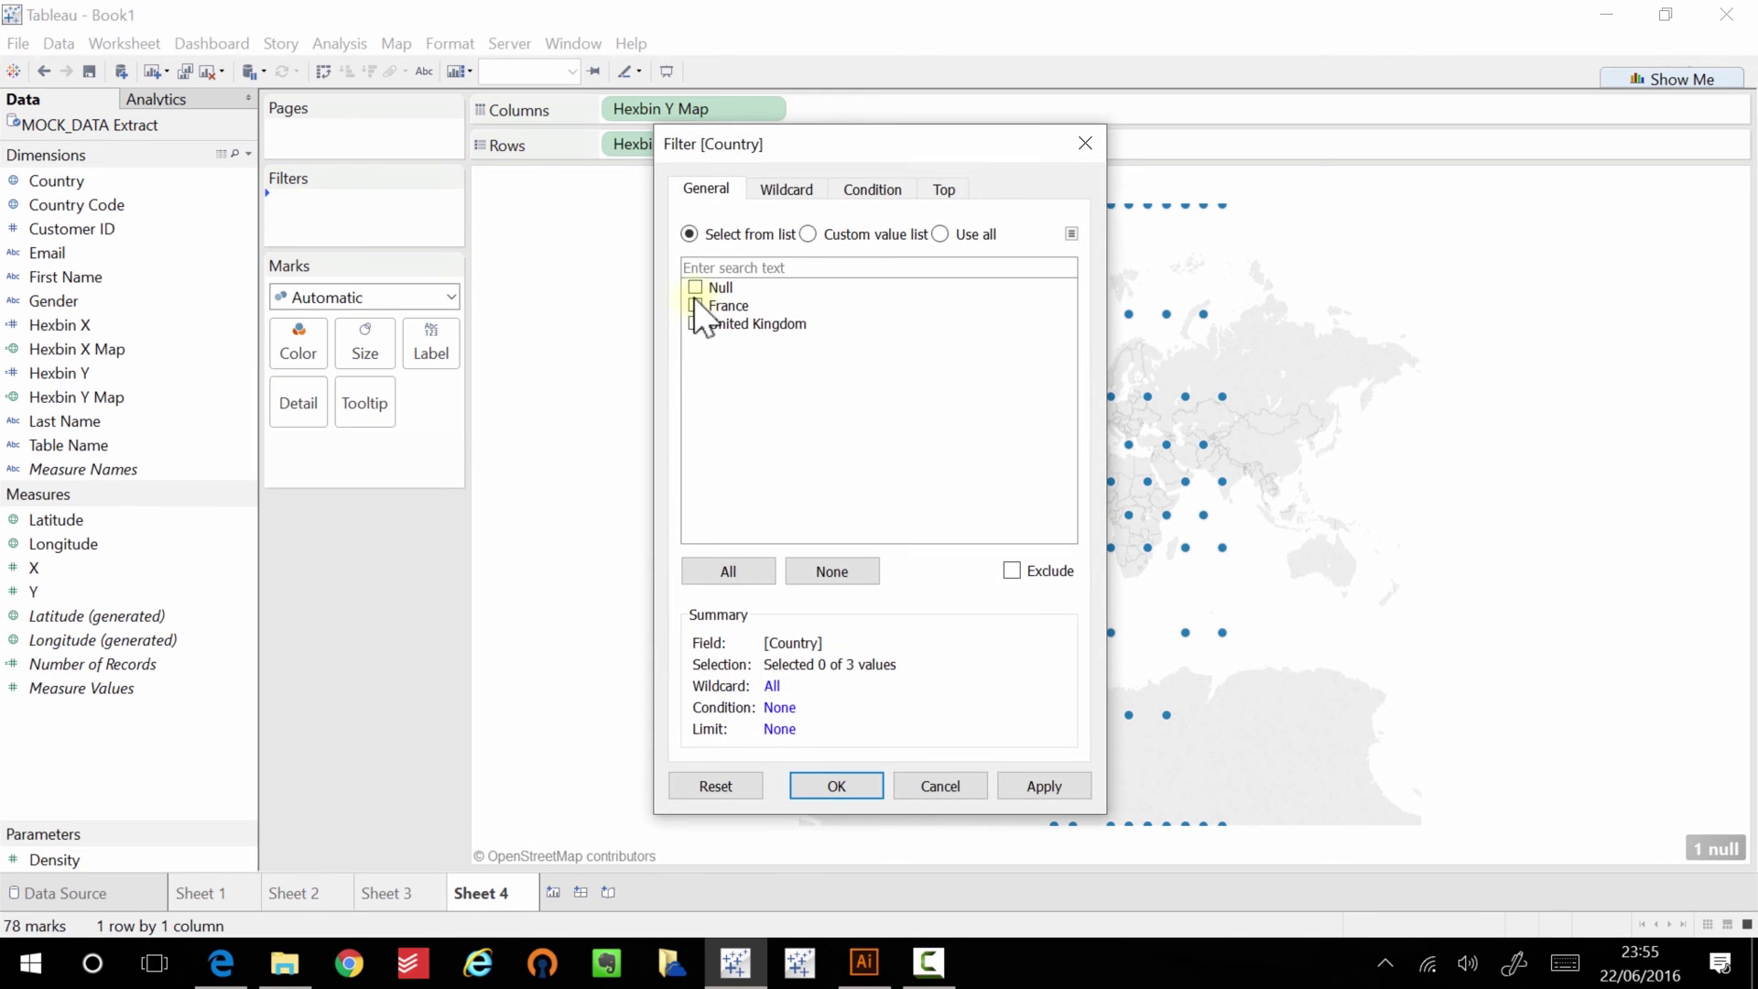
click(695, 305)
click(695, 324)
click(1037, 783)
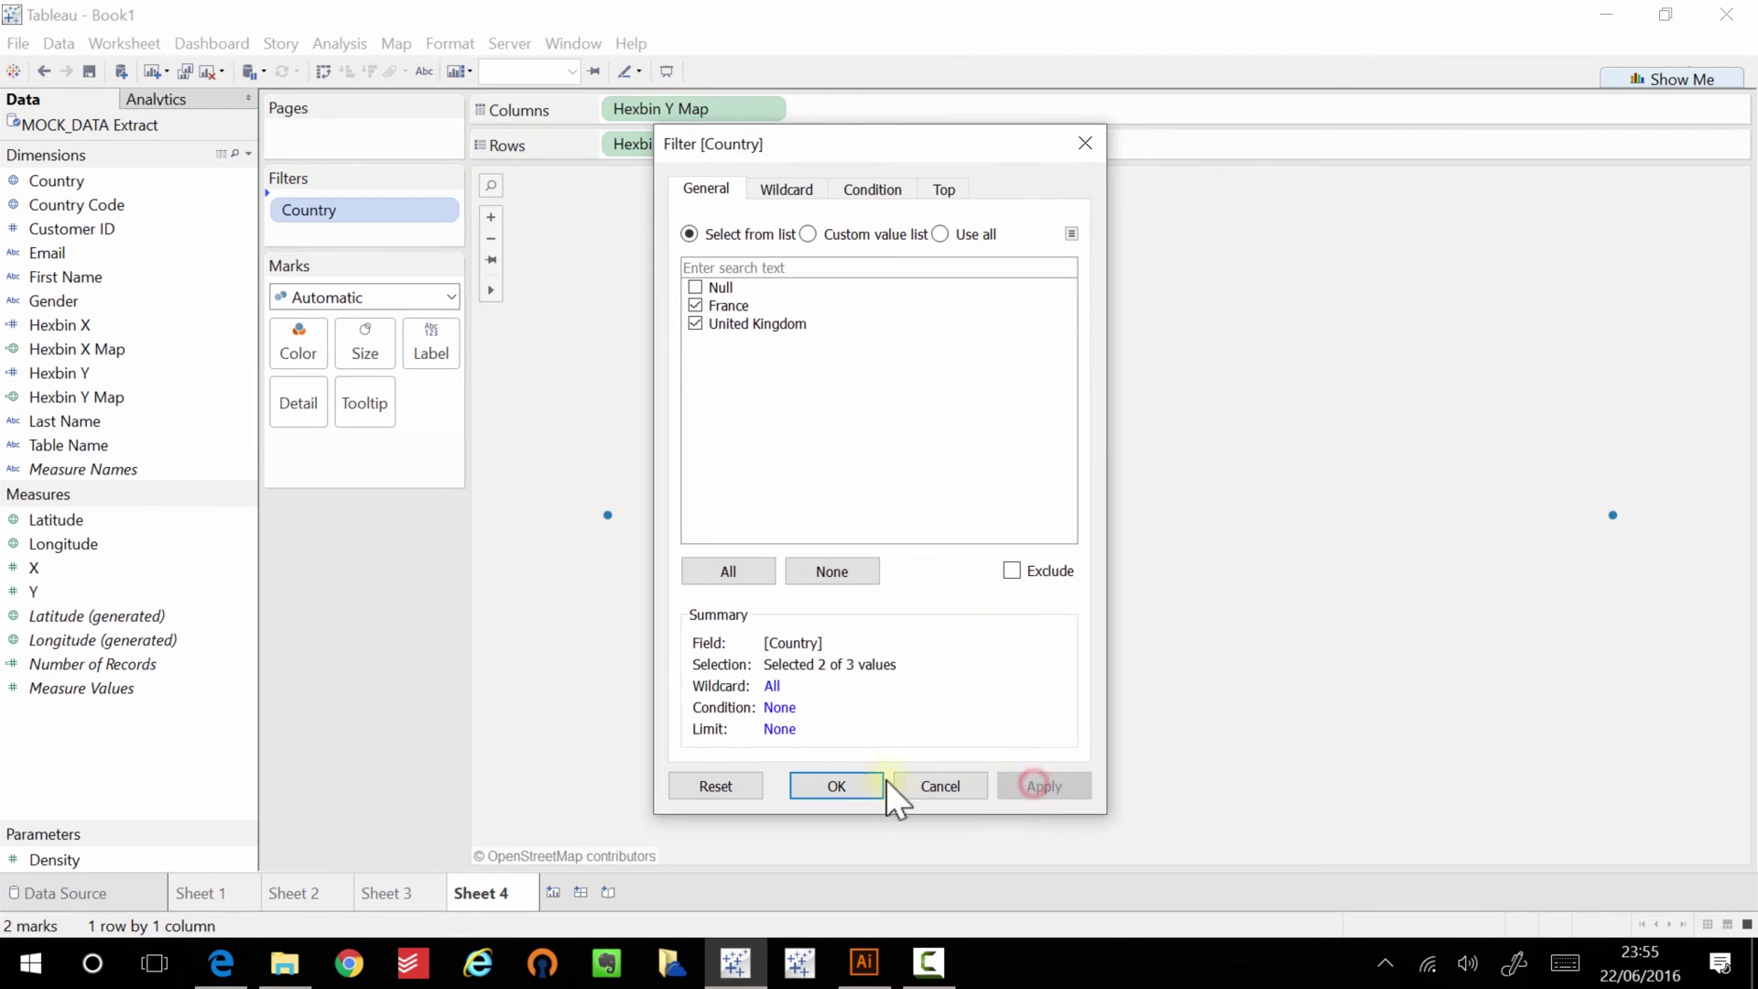
click(824, 783)
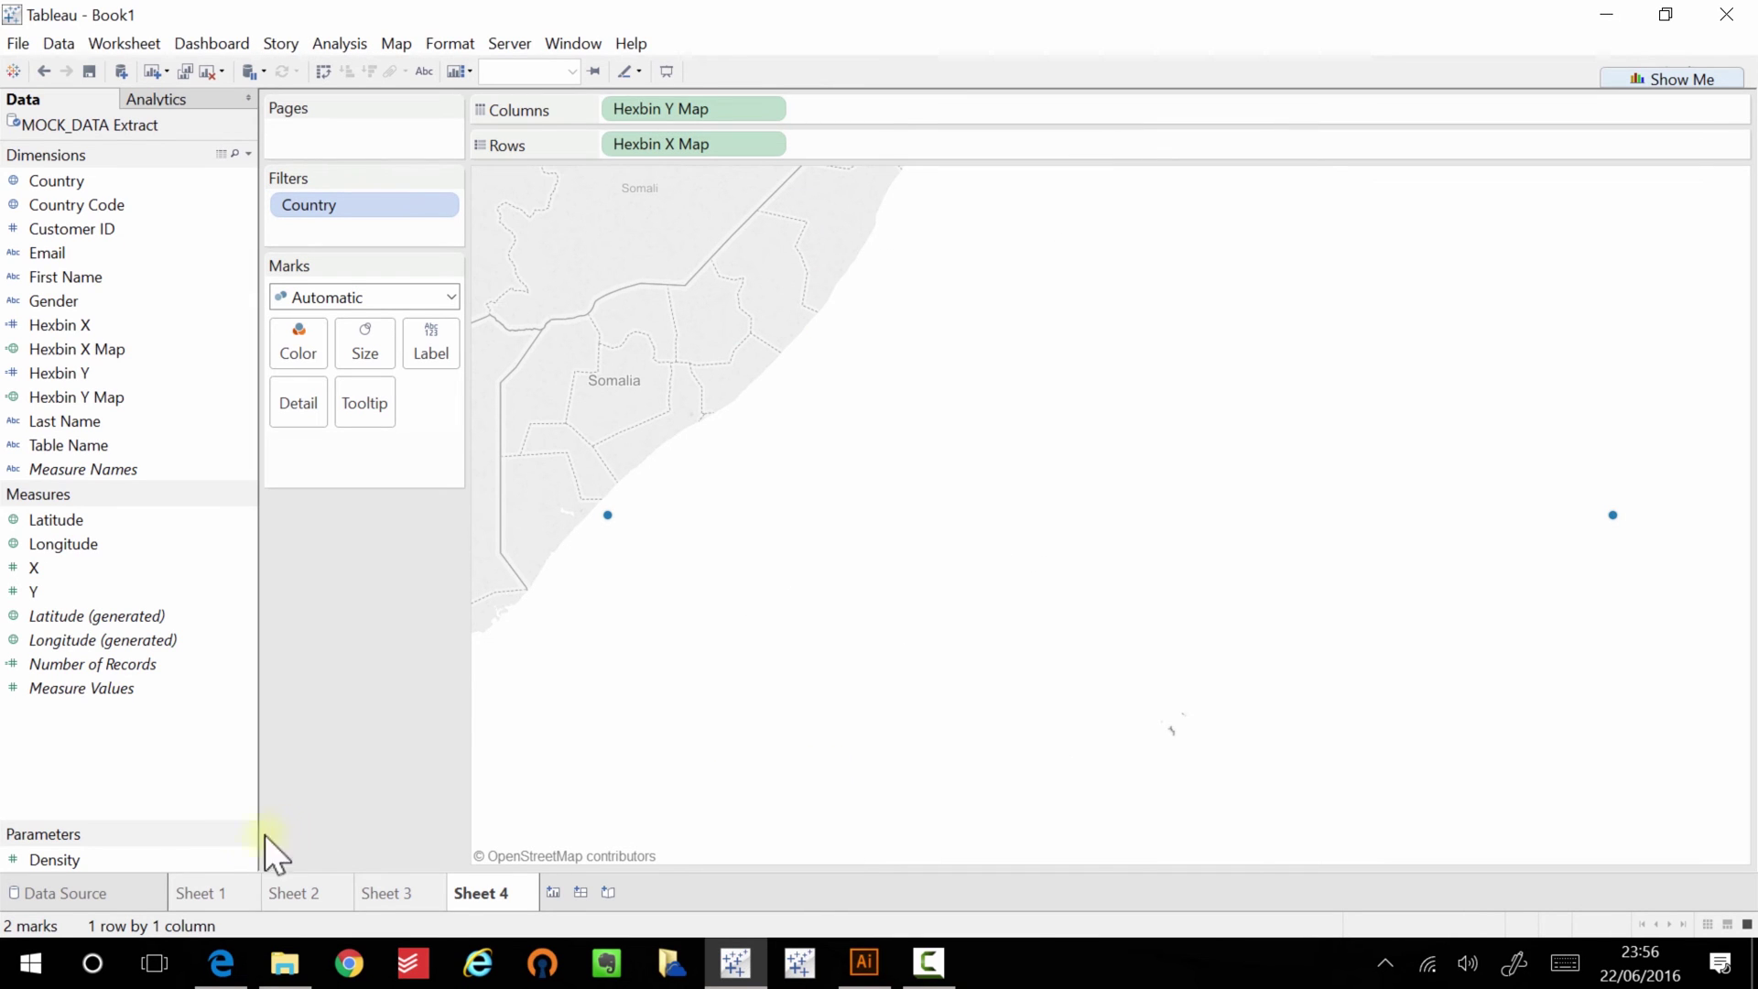
Show the Density parameter control on Sheet 4 and raise the slider to 3.96.
right_click(101, 864)
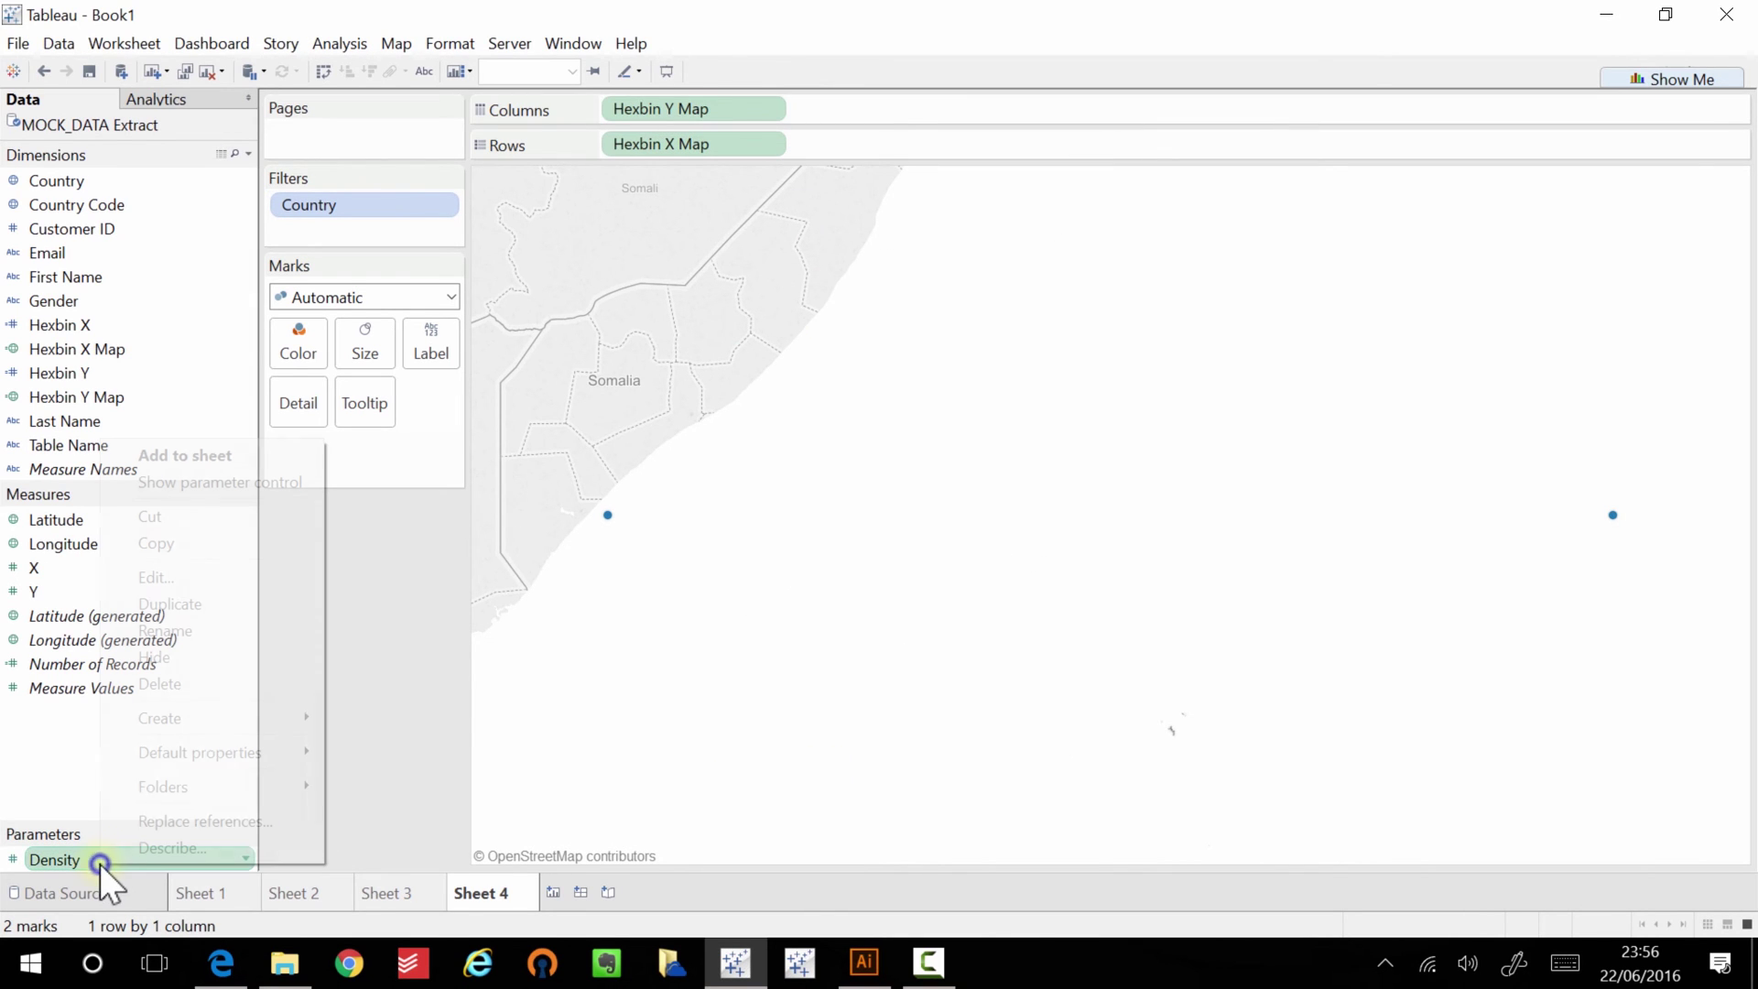
click(212, 575)
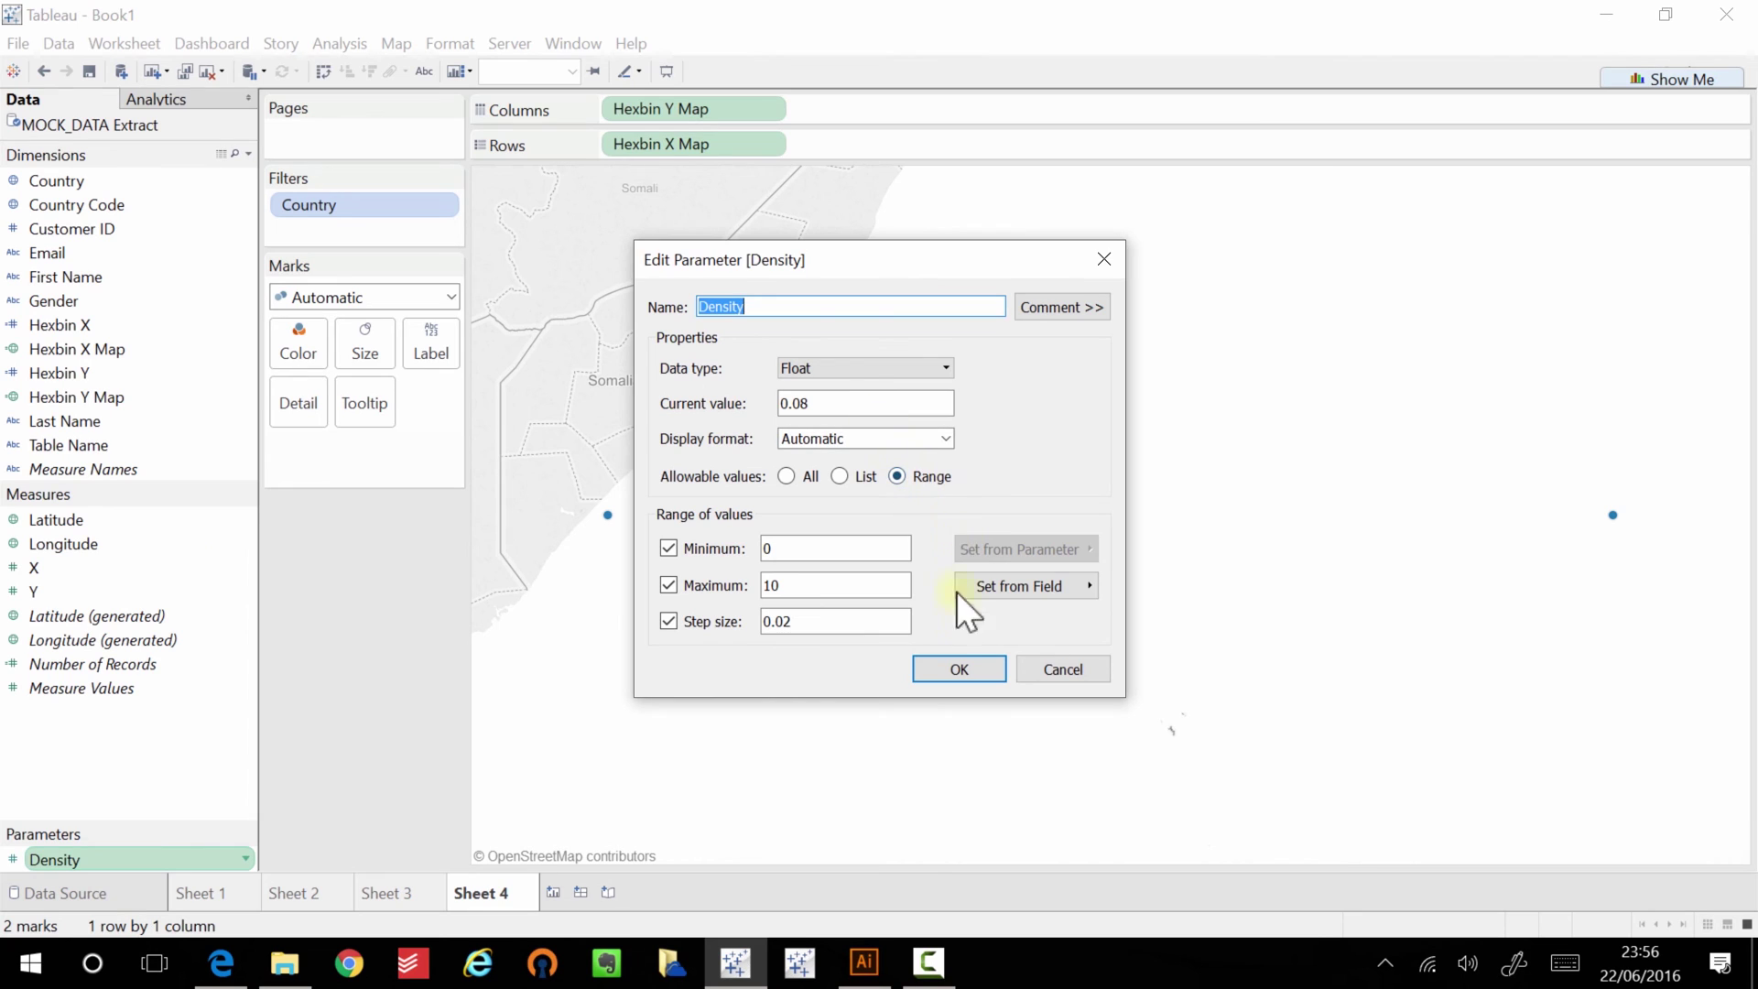
click(970, 666)
right_click(189, 859)
click(328, 476)
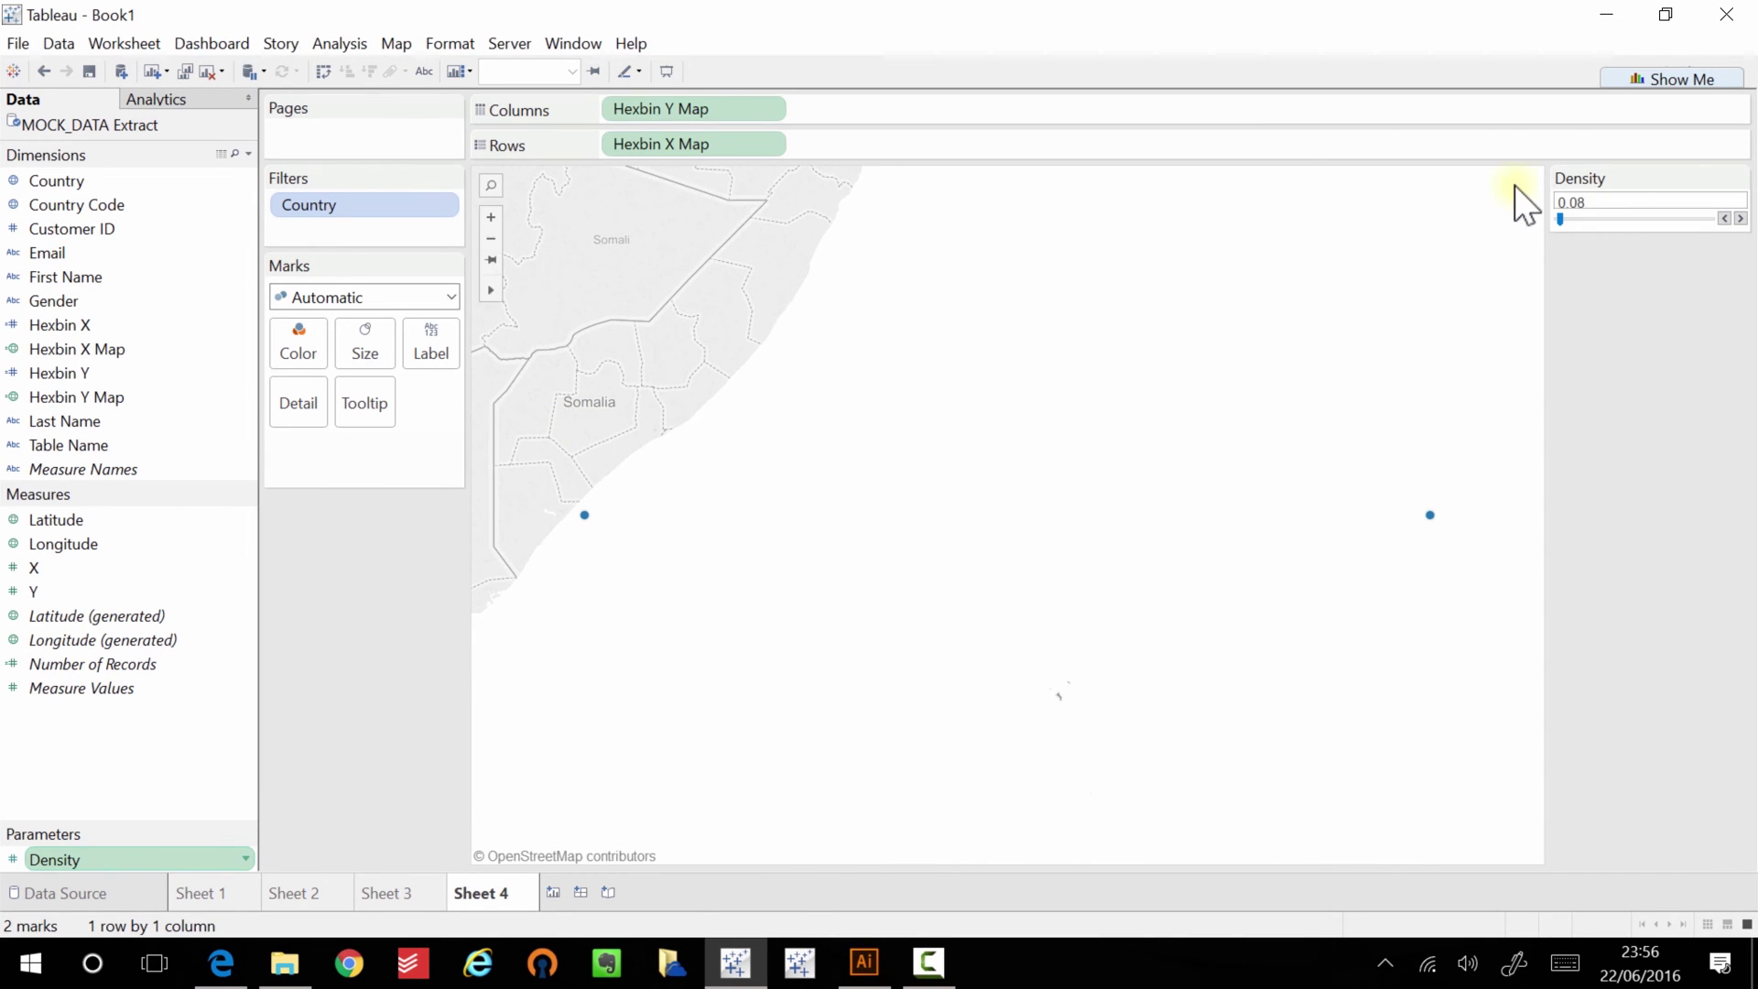
click(1606, 217)
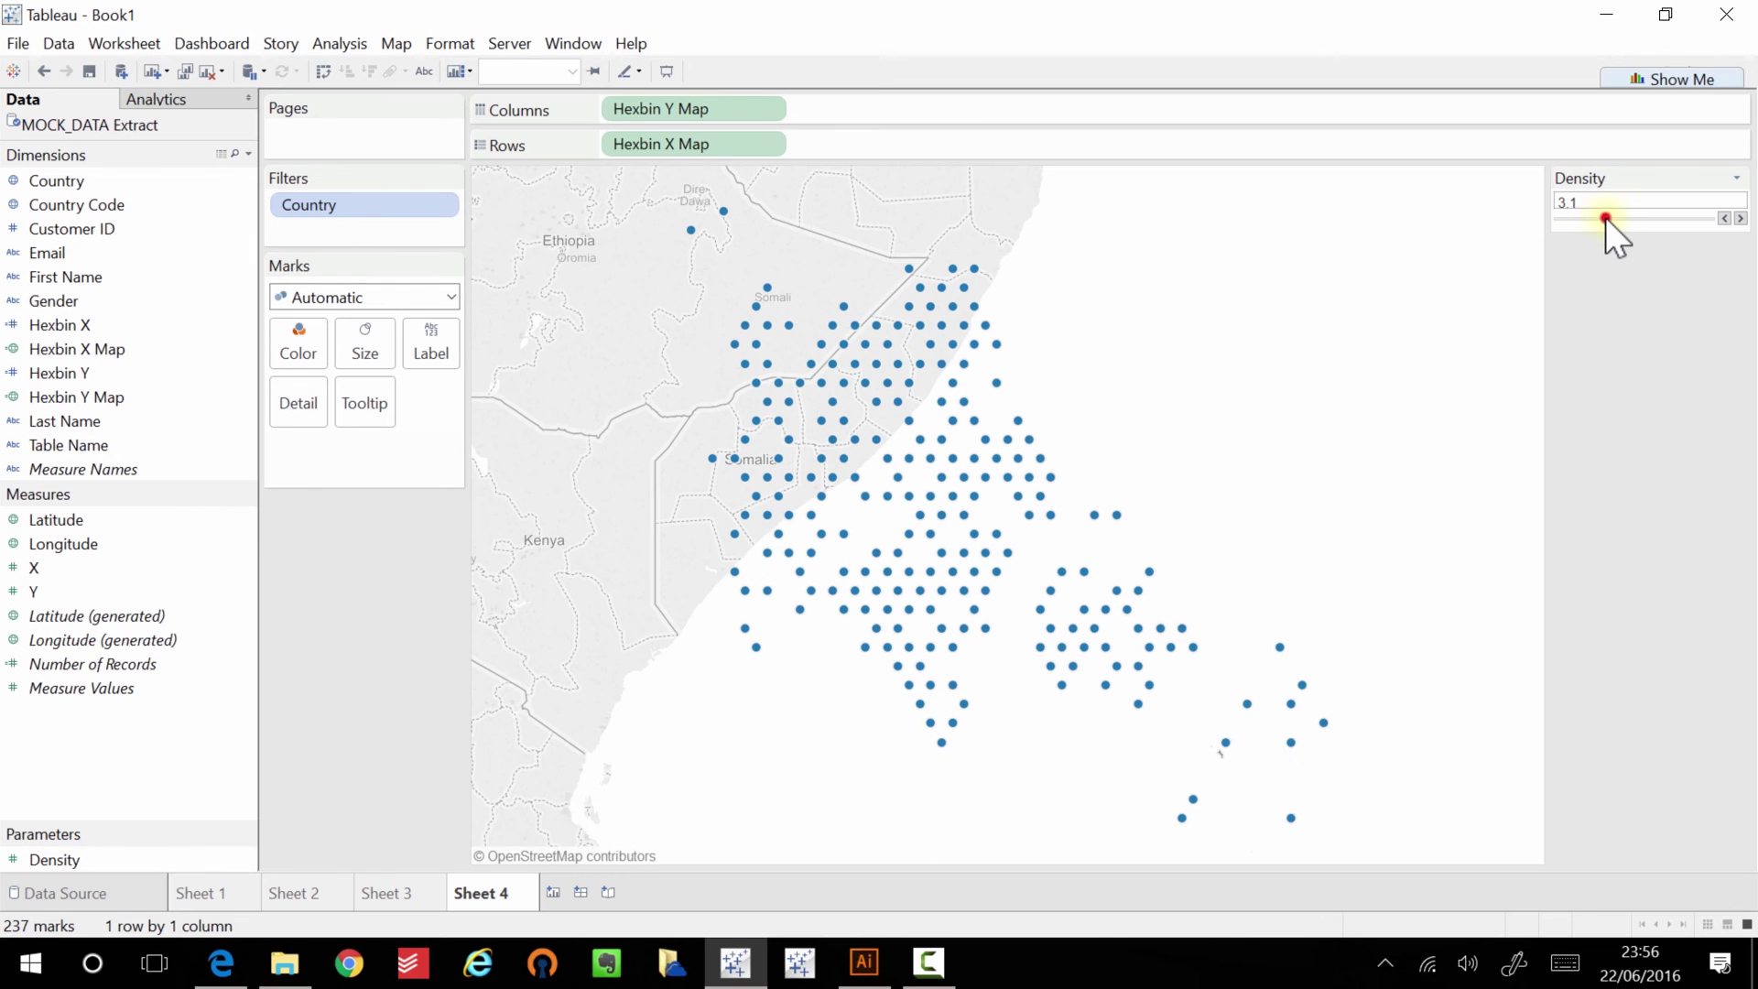
drag(1617, 216, 1618, 218)
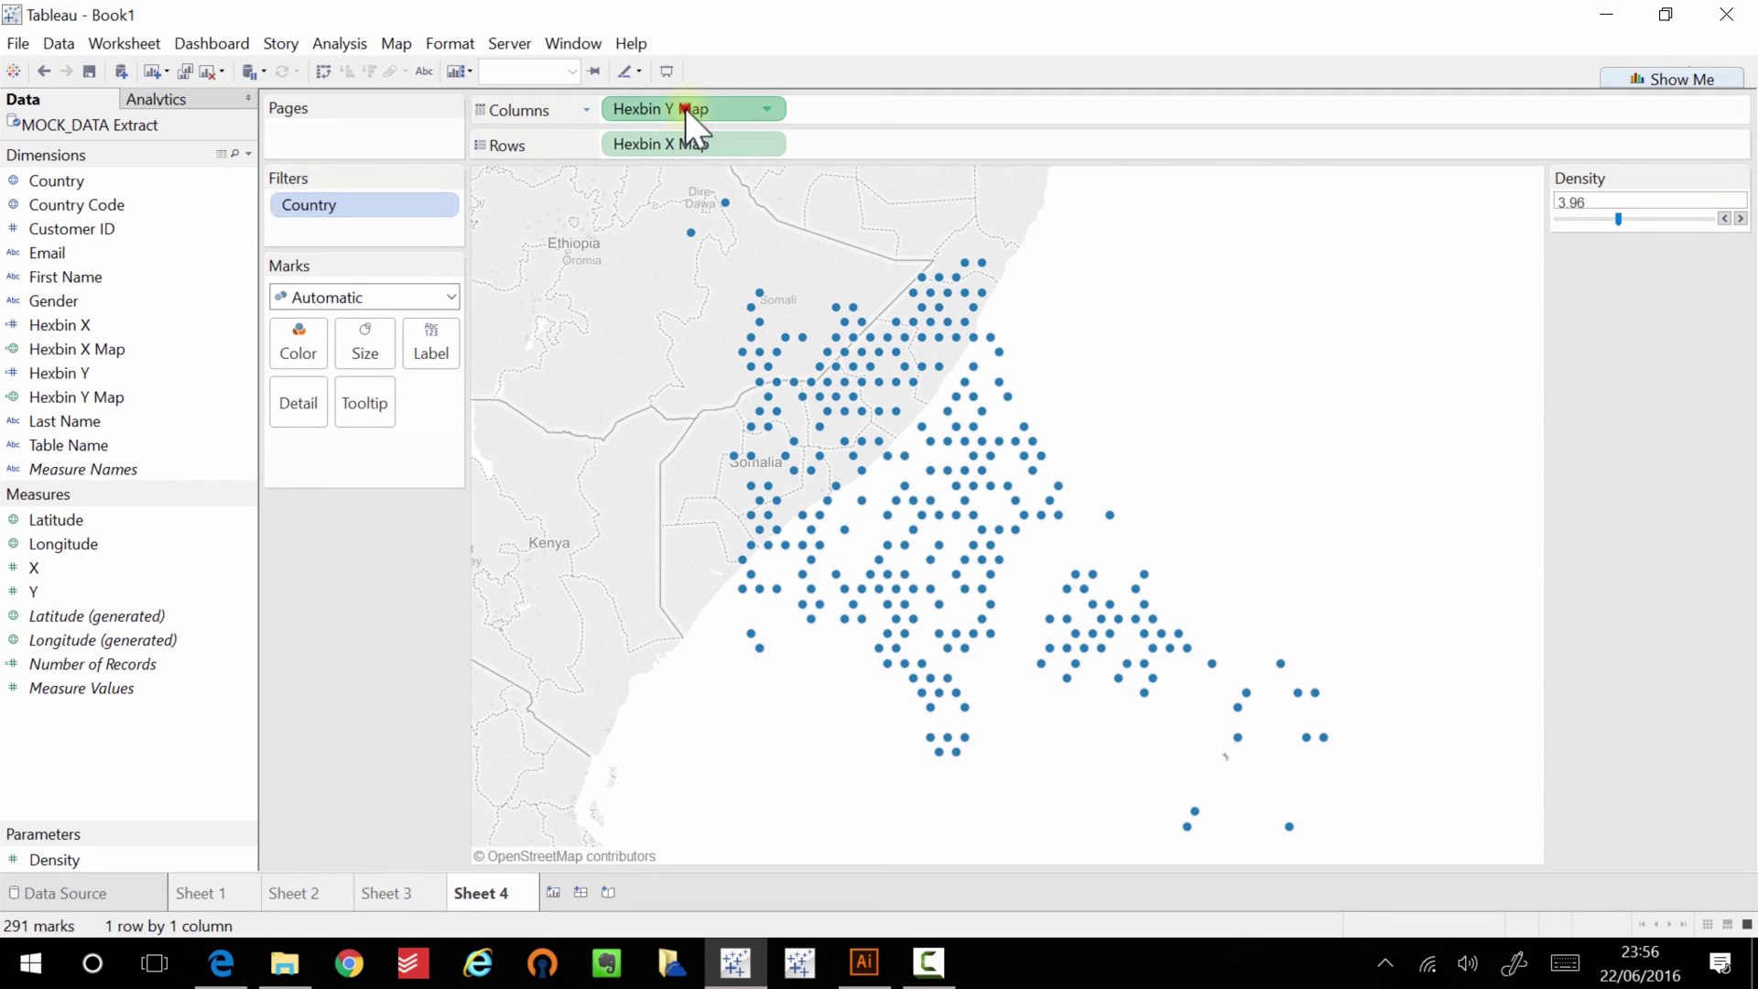
Swap the hexbin fields between Rows and Columns, then undo both moves to restore the map.
drag(685, 108, 847, 143)
drag(725, 139, 736, 108)
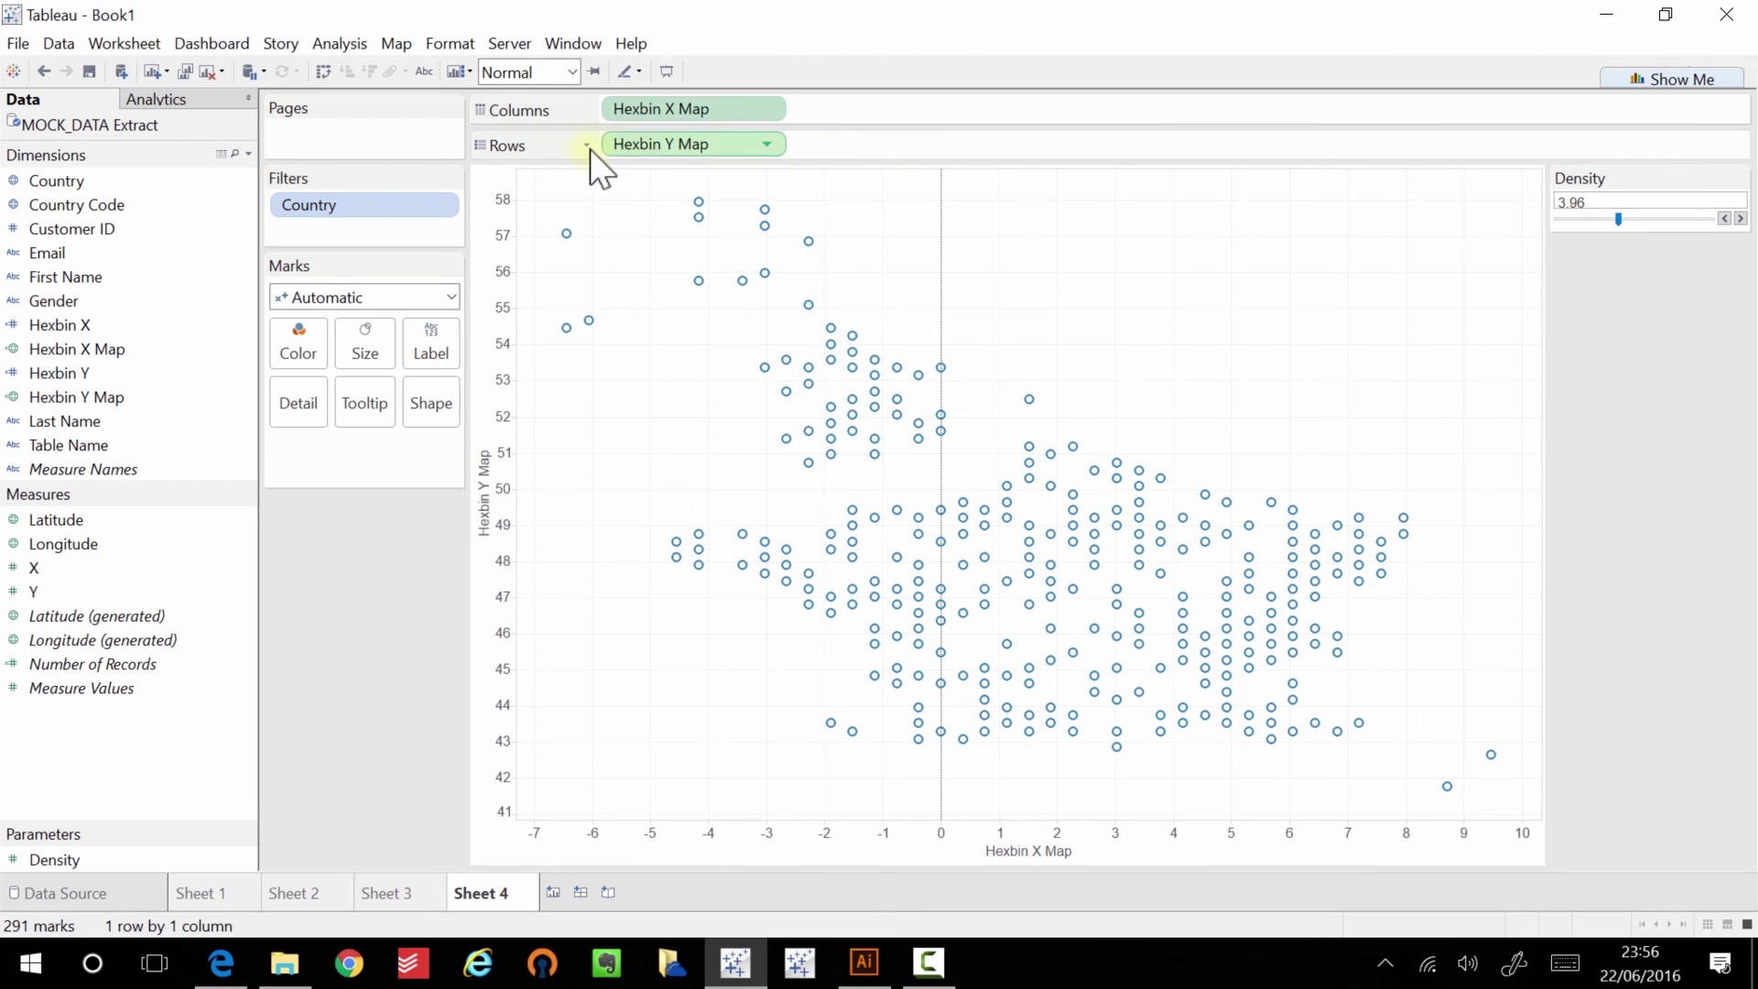
click(40, 68)
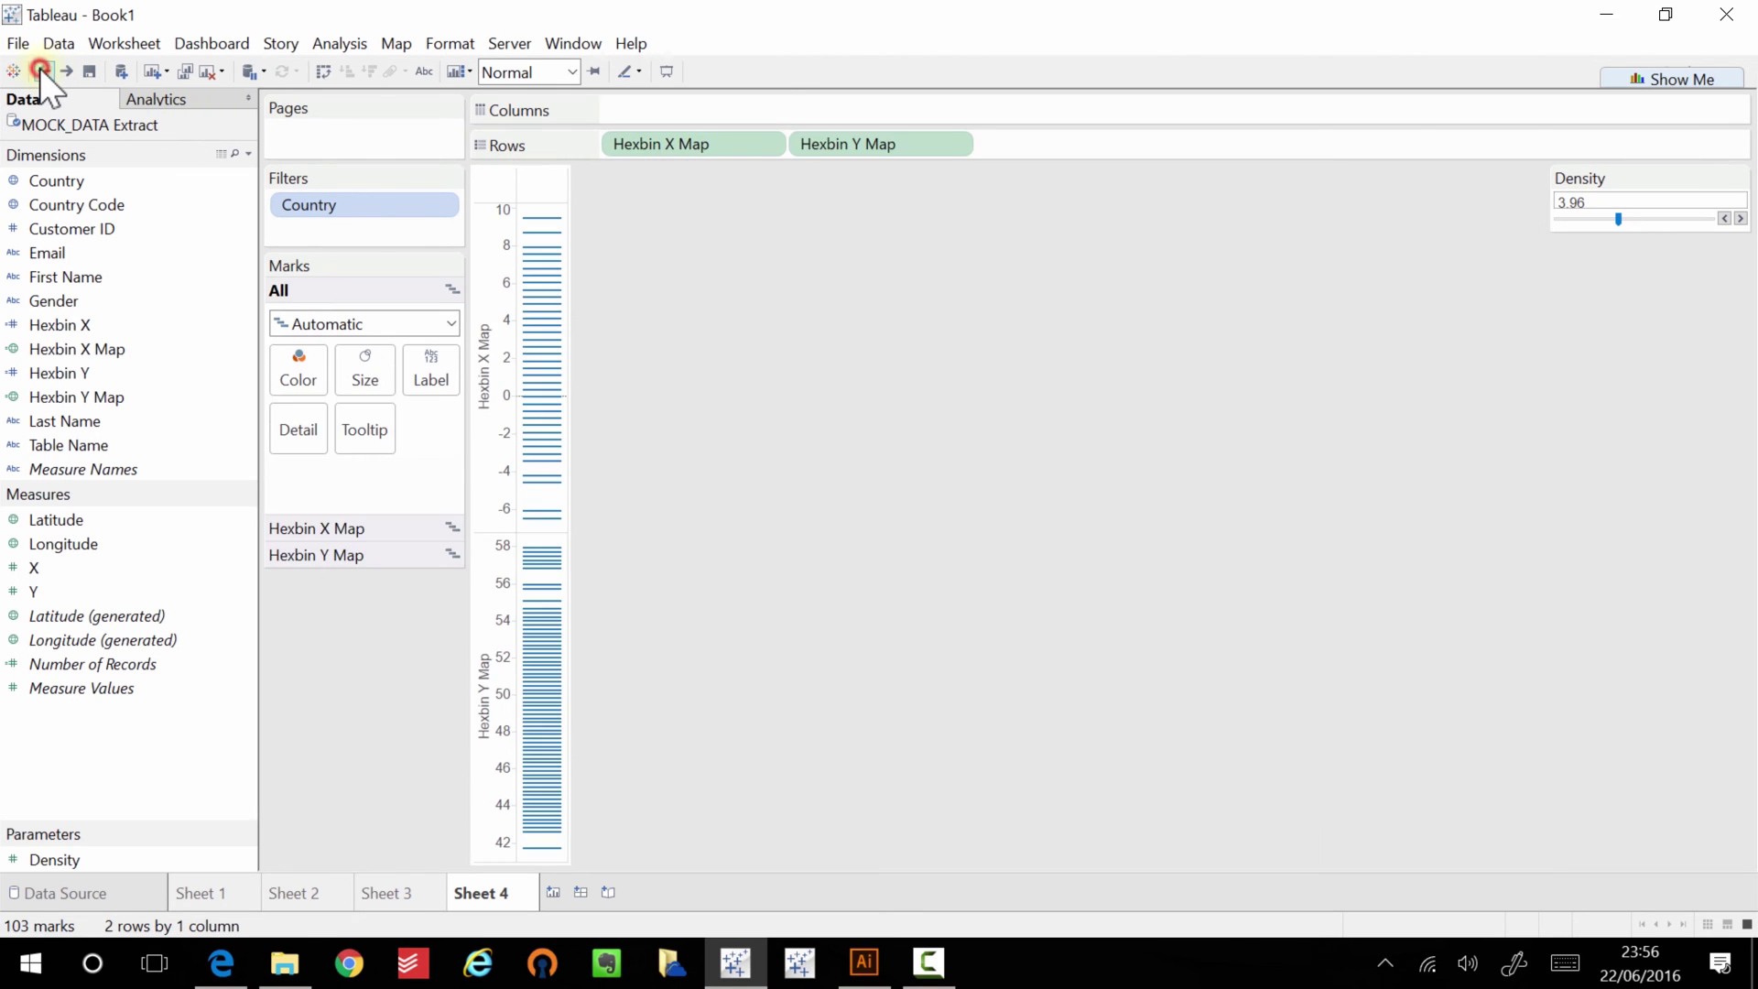
click(40, 68)
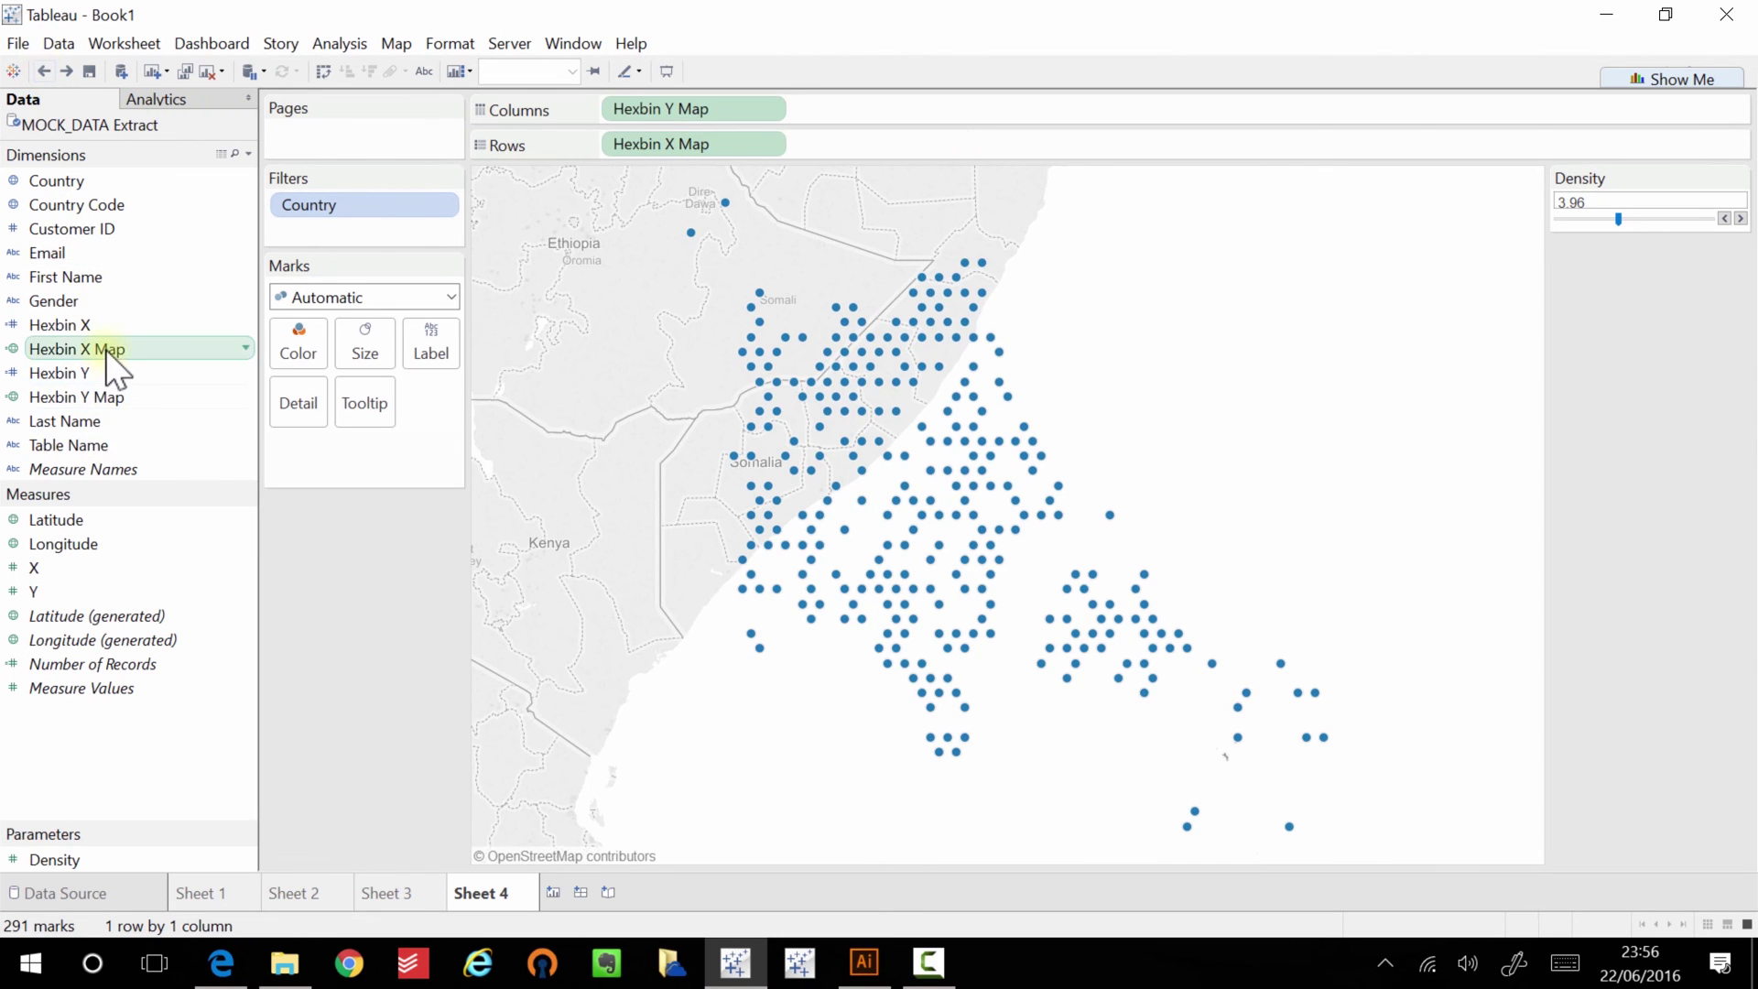
Set Hexbin X Map's geographic role to Longitude and Hexbin Y Map's to Latitude.
right_click(106, 348)
mouse_move(199, 739)
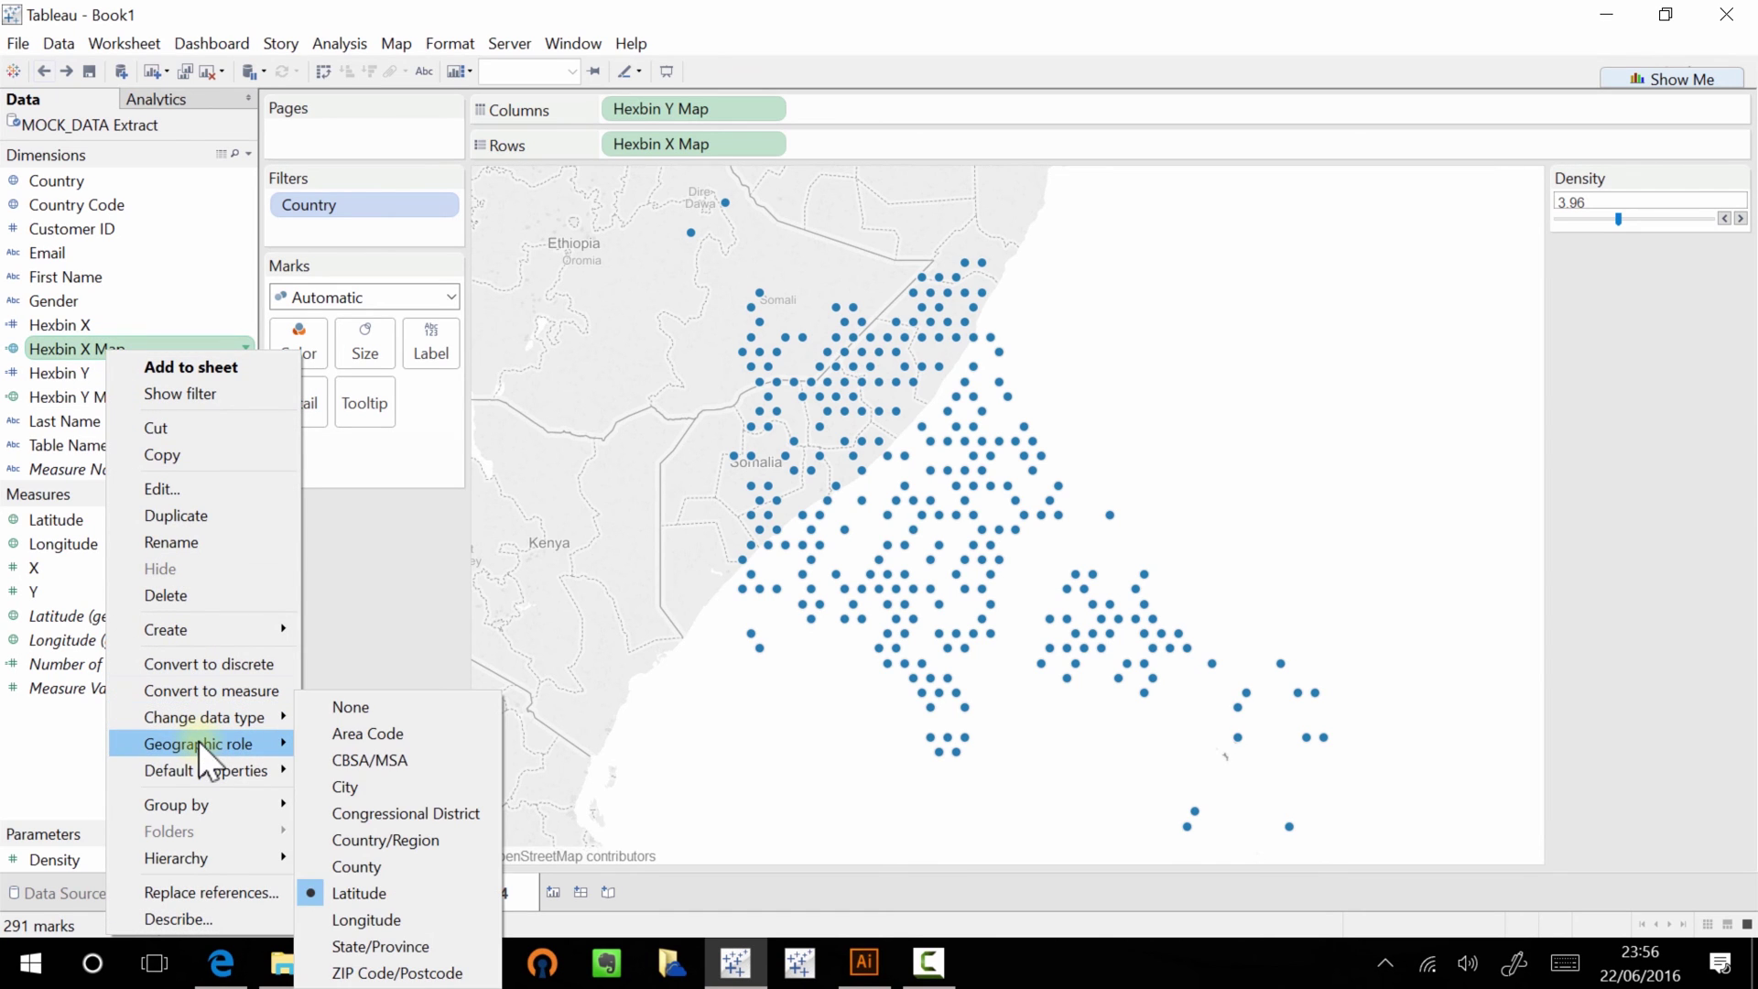
click(399, 921)
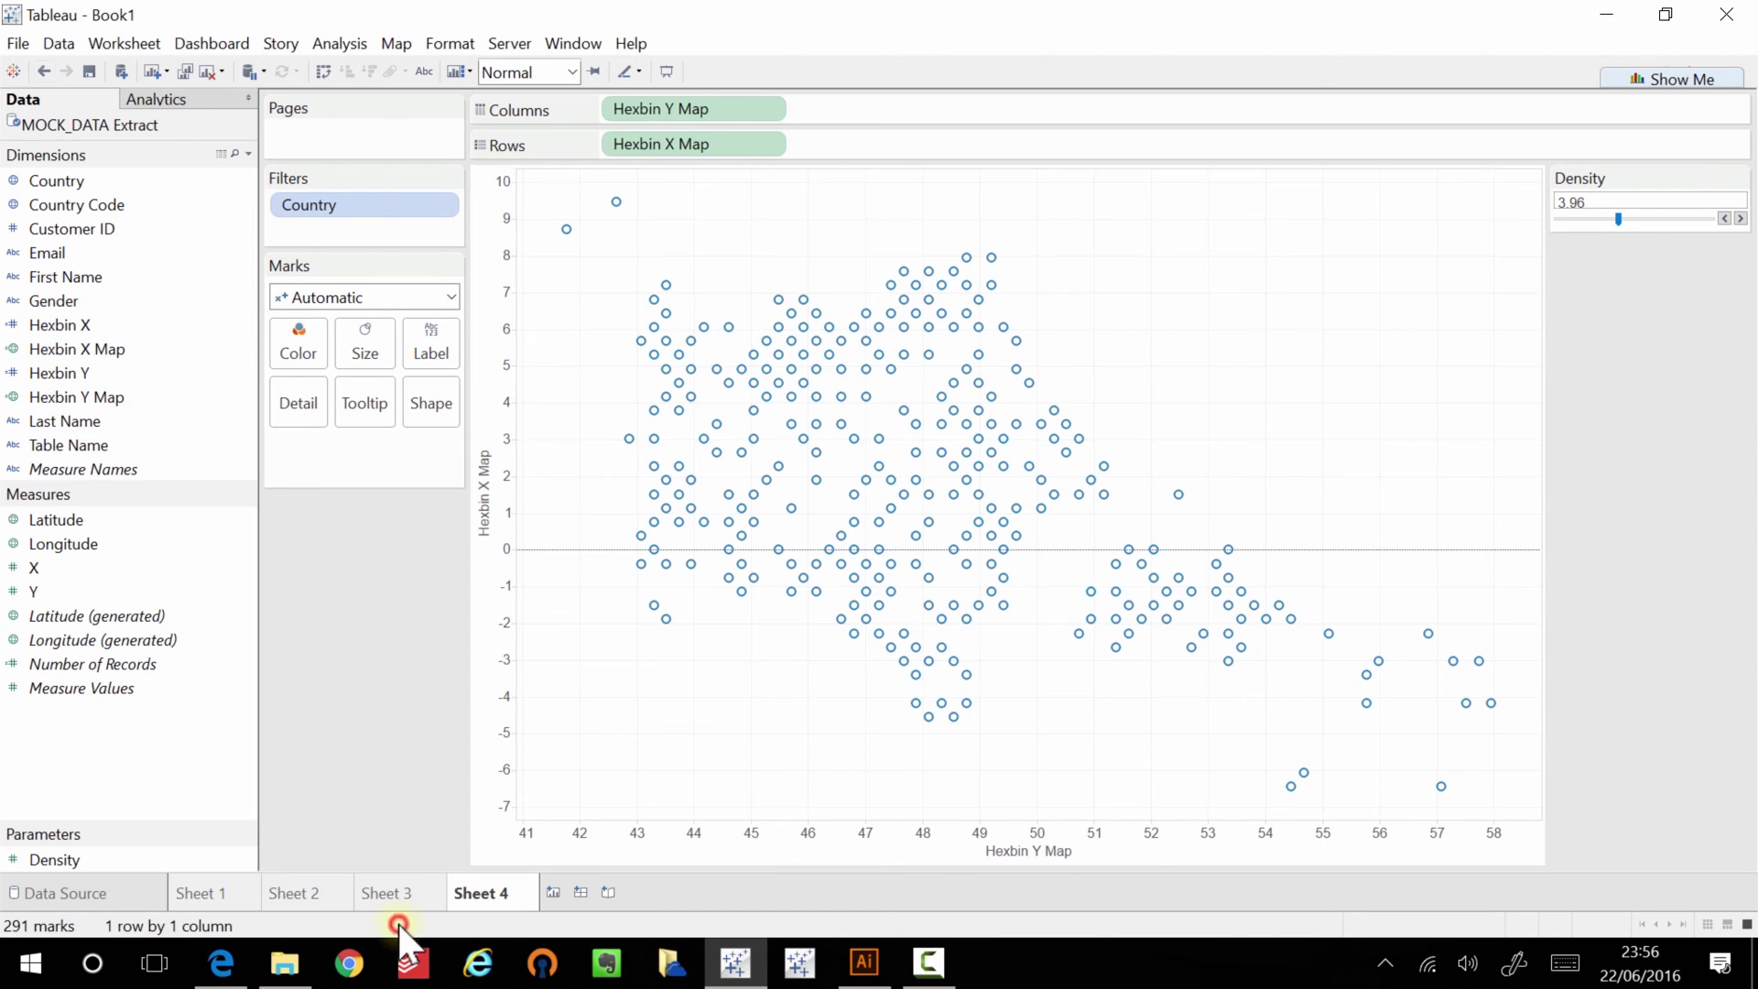
right_click(112, 397)
mouse_move(267, 791)
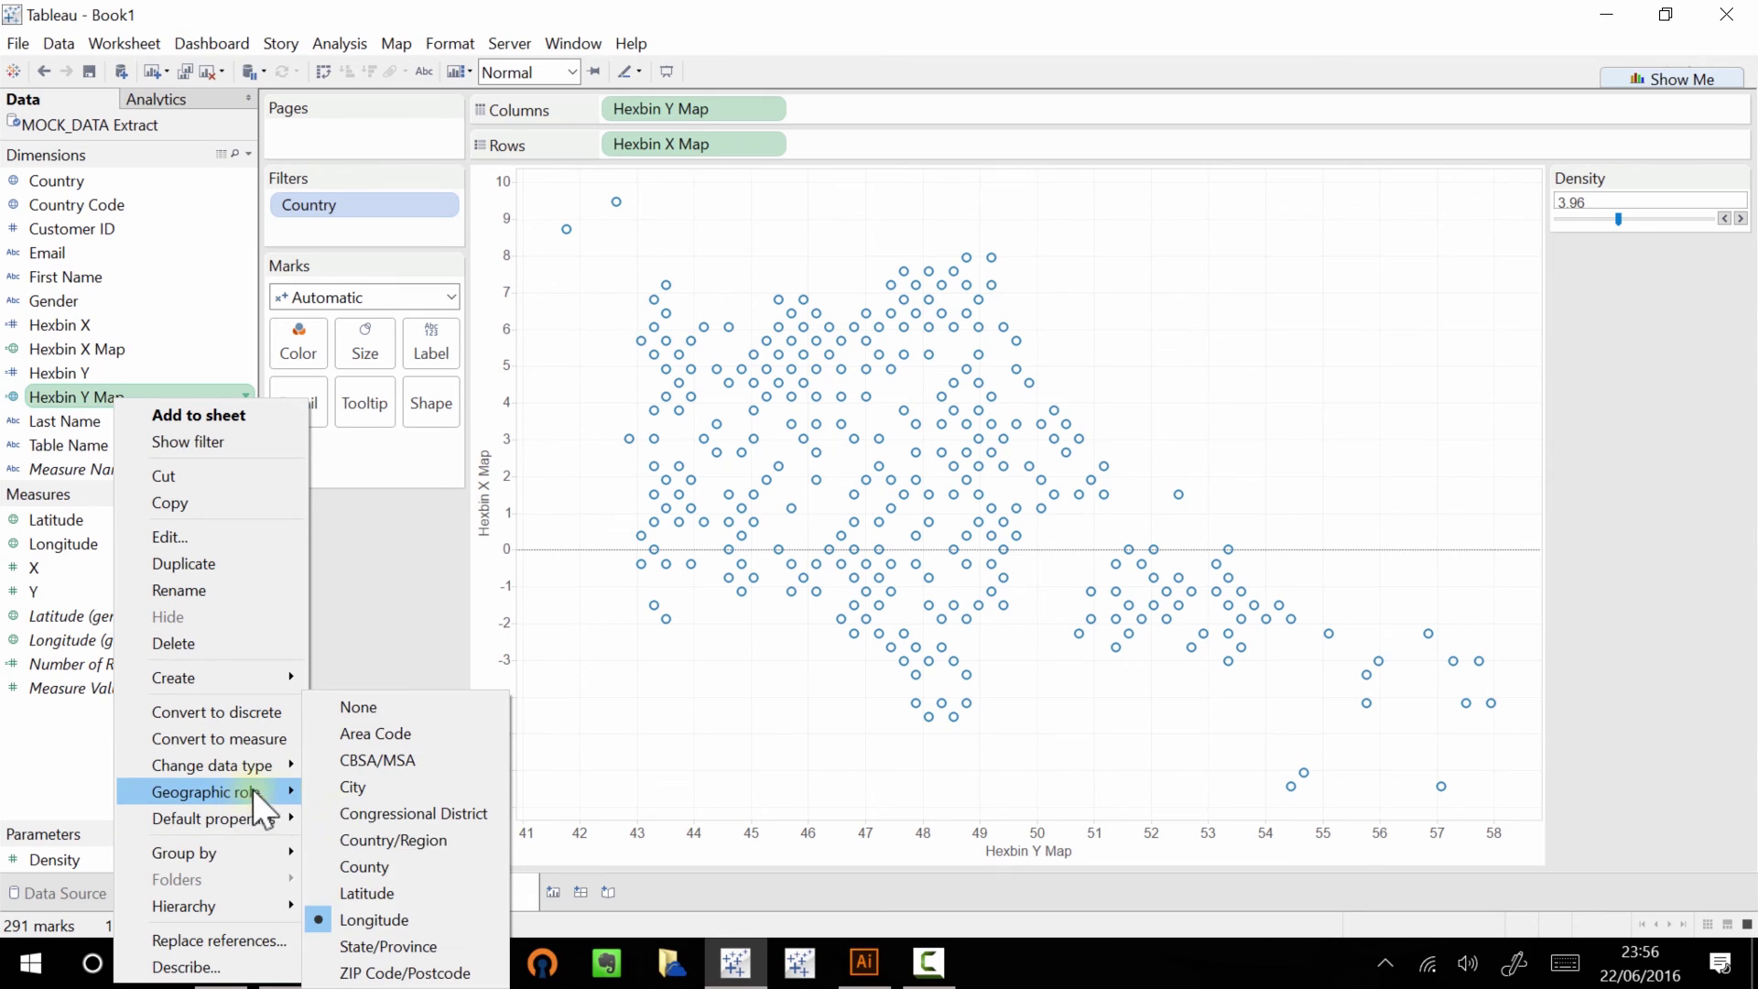
click(416, 885)
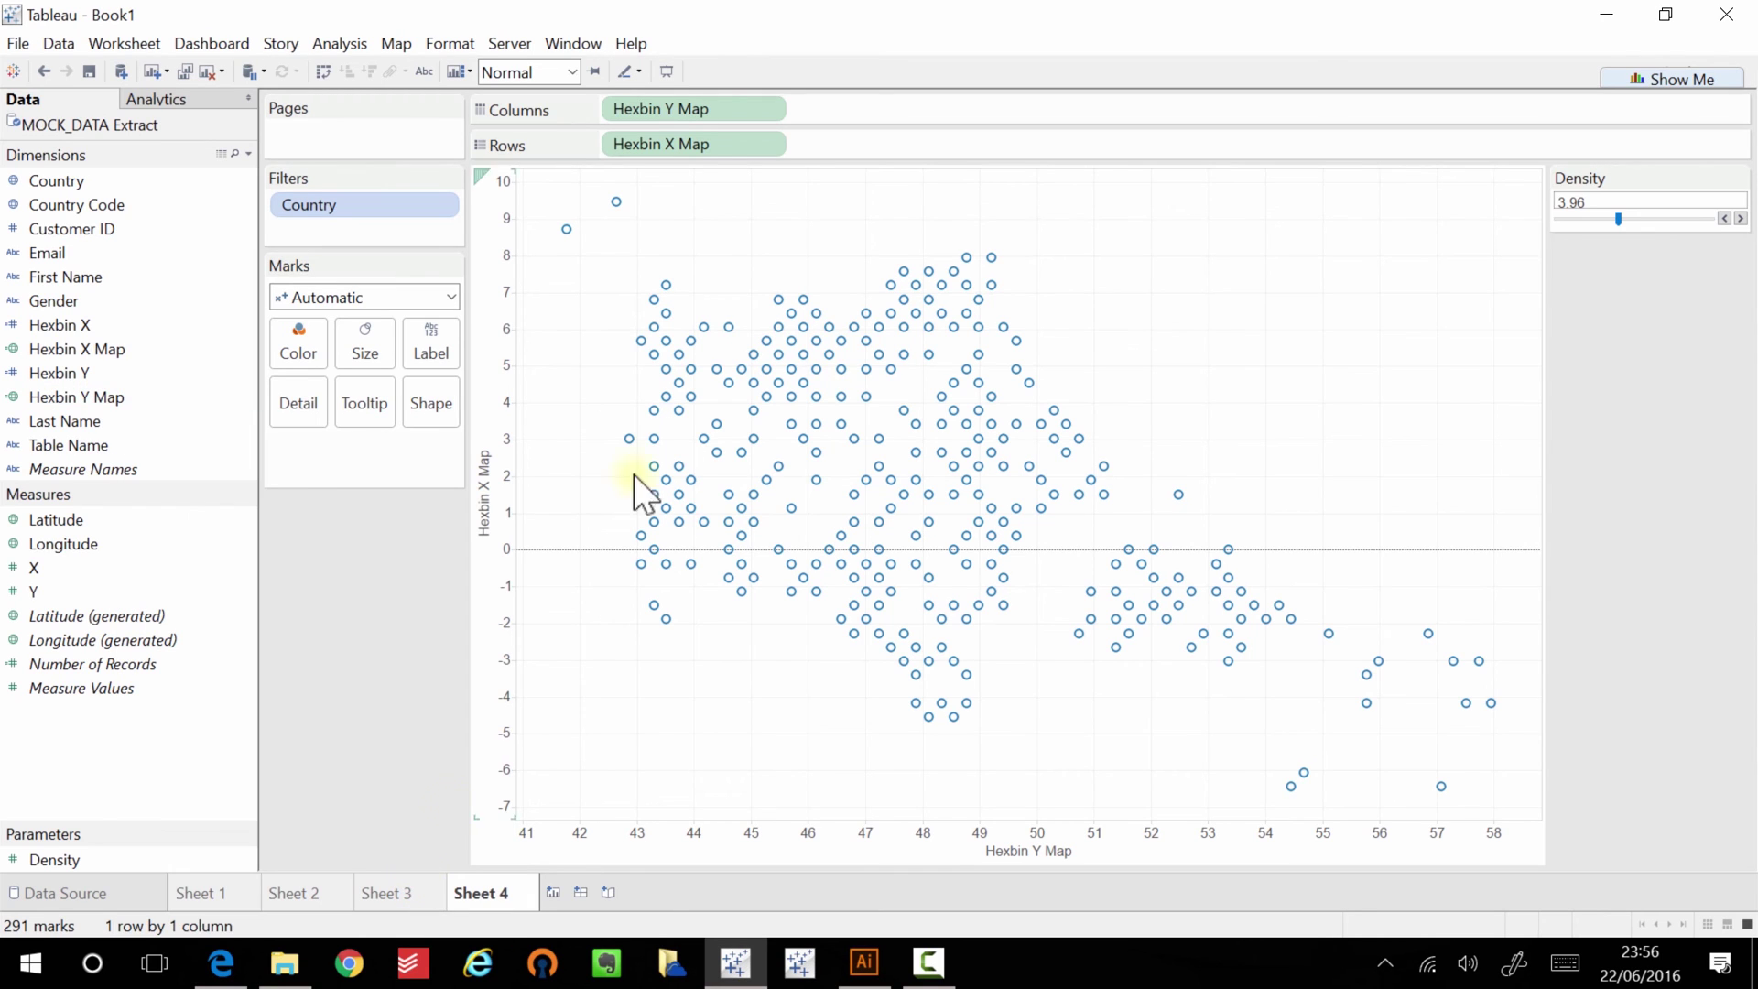
Put Hexbin X Map on Columns and Hexbin Y Map on Rows, set Density to 1.6, colour by Country.
drag(711, 116, 815, 150)
drag(673, 141, 679, 113)
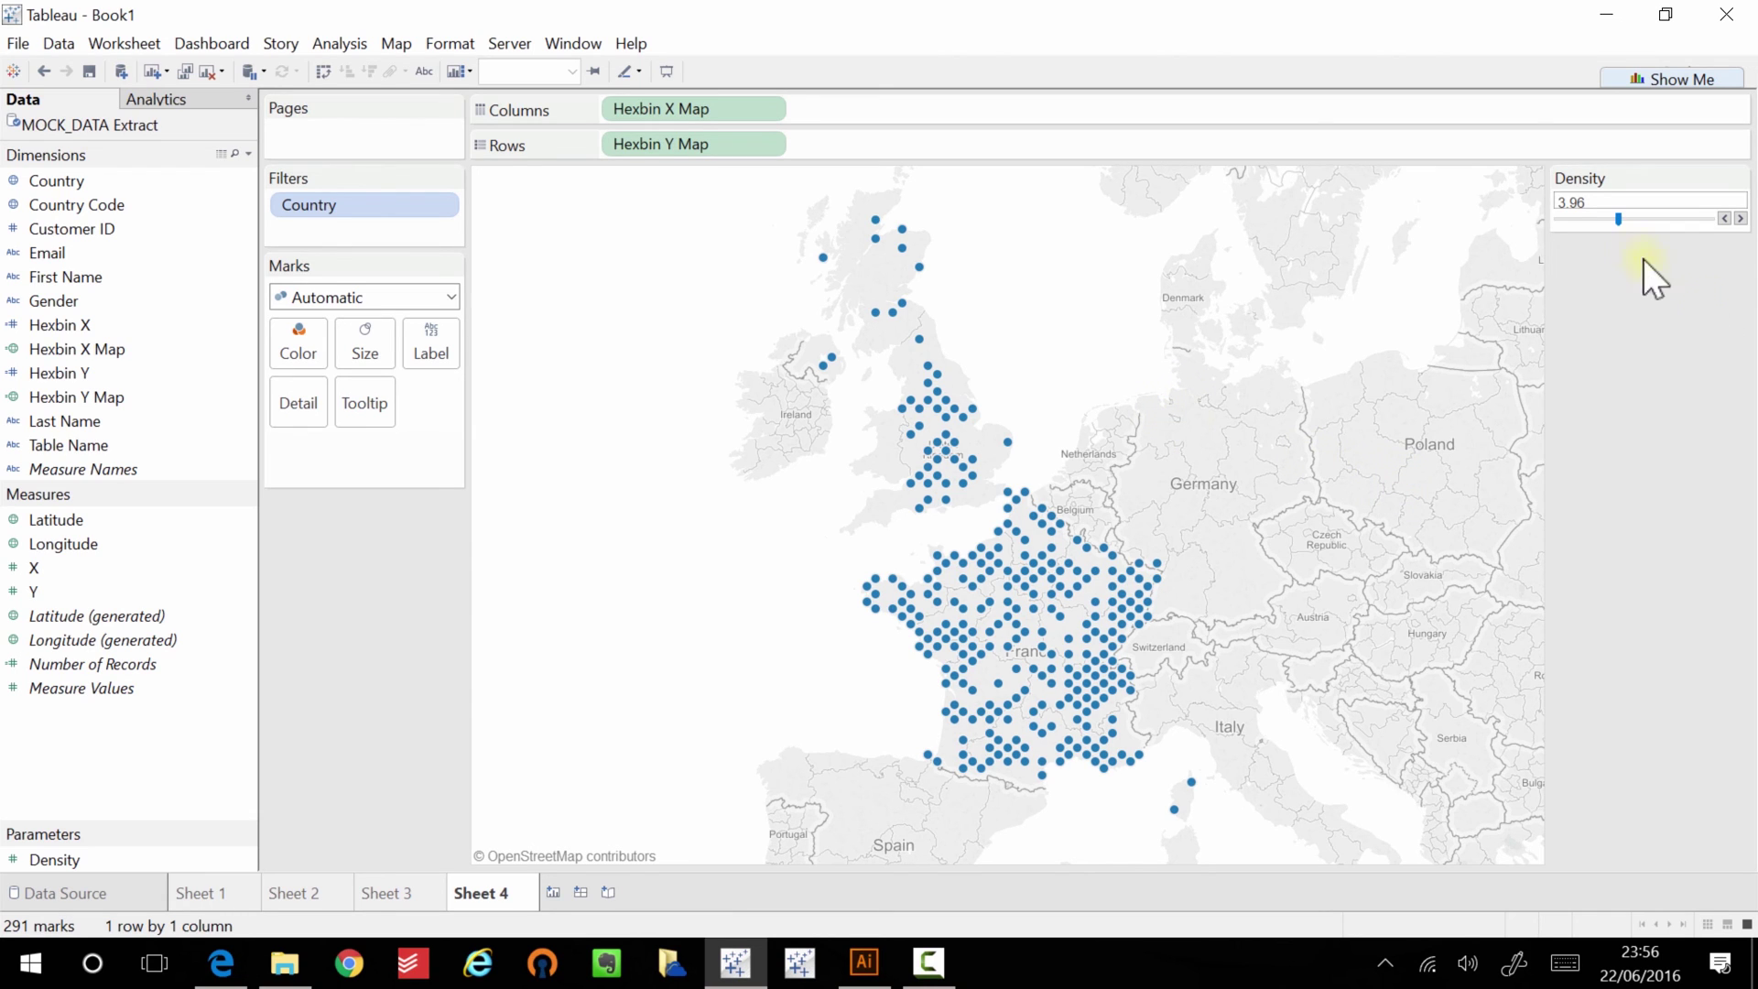
click(1604, 220)
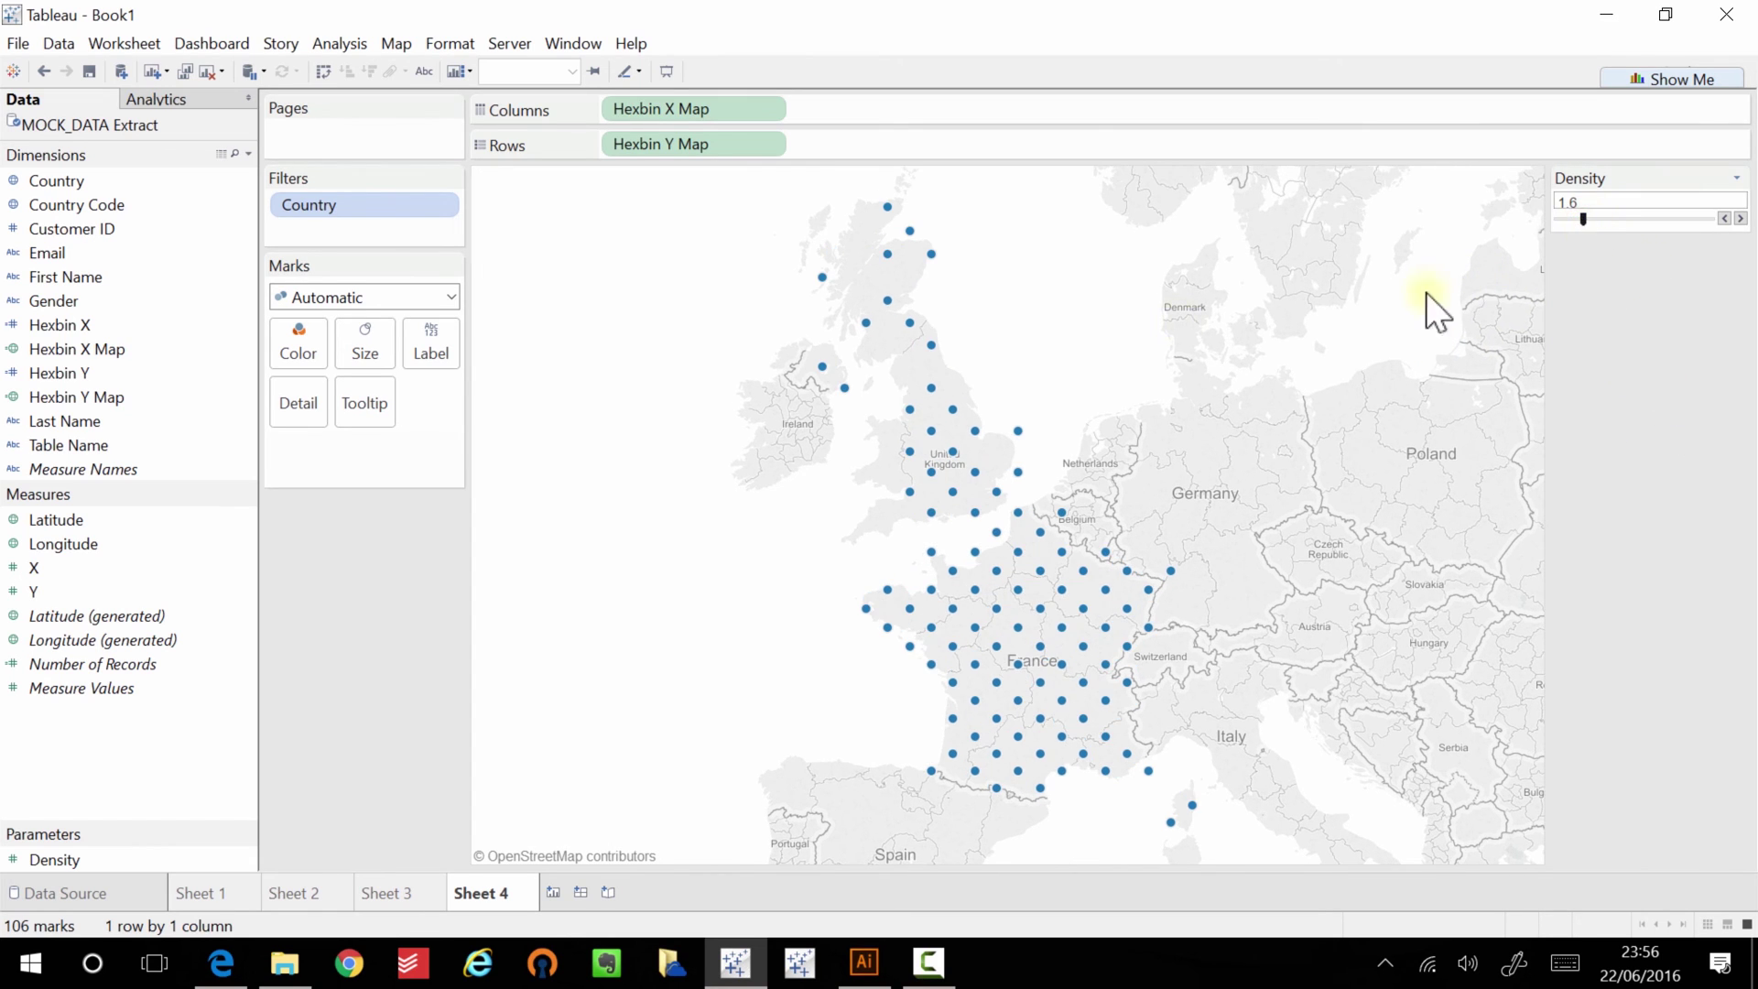
drag(376, 218, 320, 355)
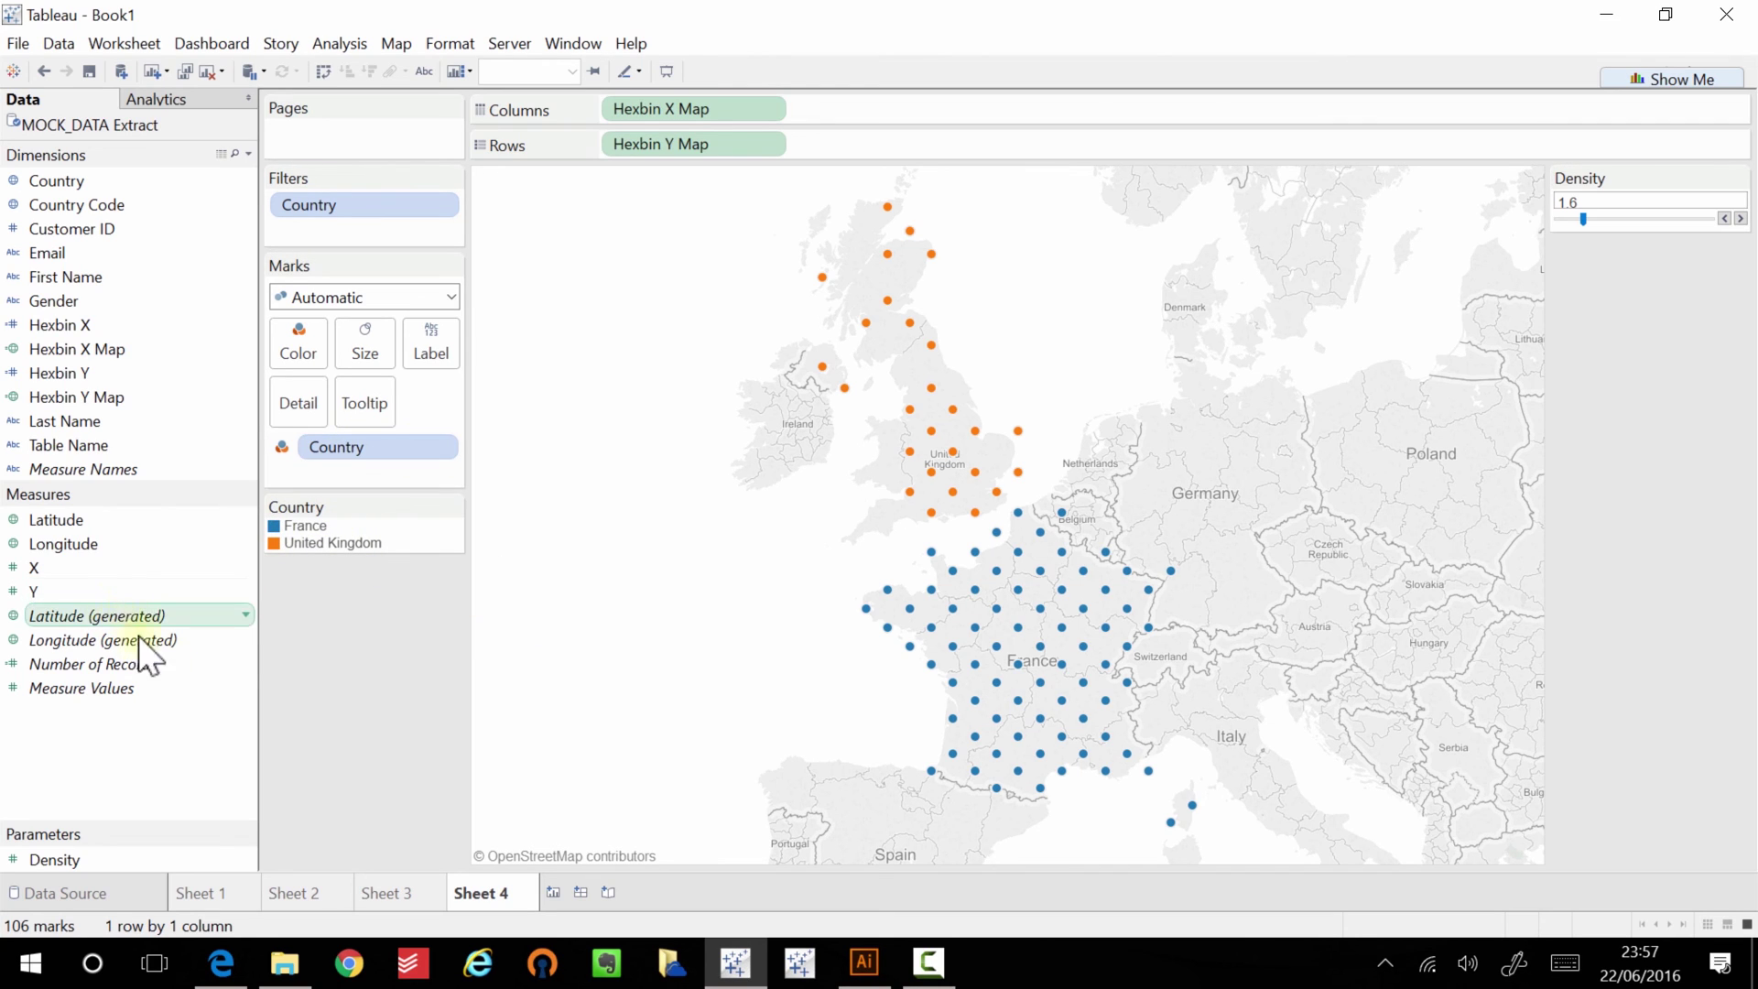
Drop Number of Records onto Size so each circle scales with its bin's record count.
drag(125, 664, 370, 347)
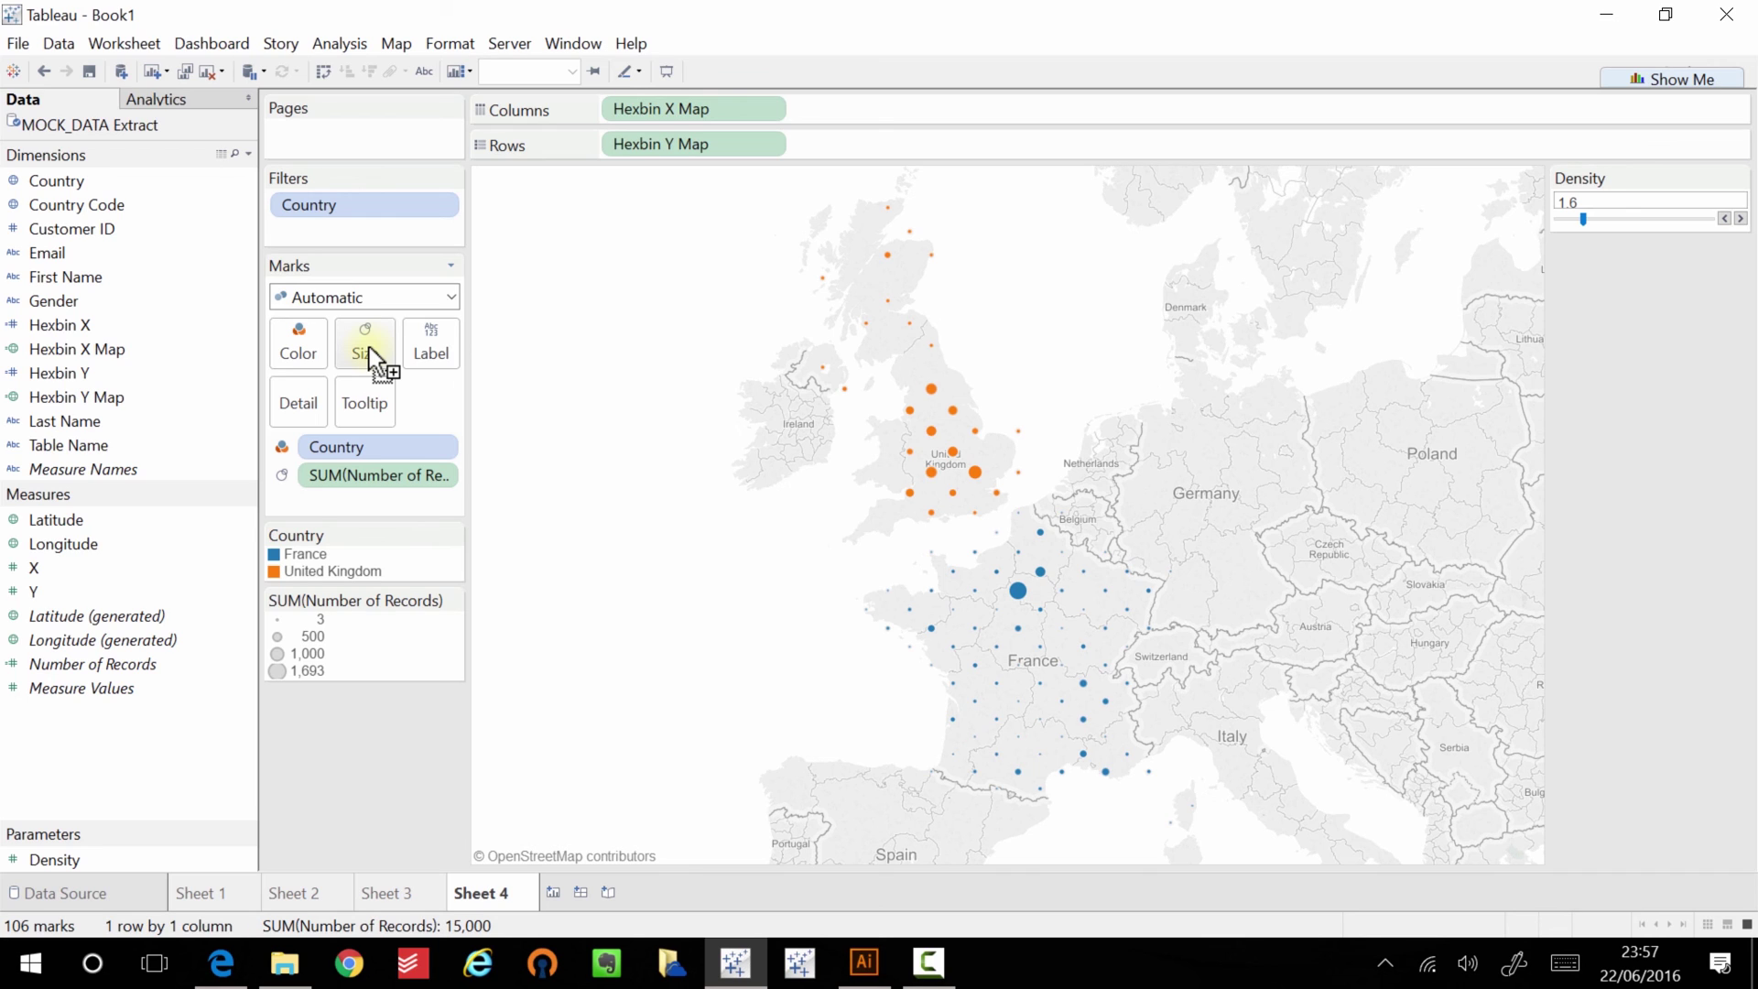
click(368, 346)
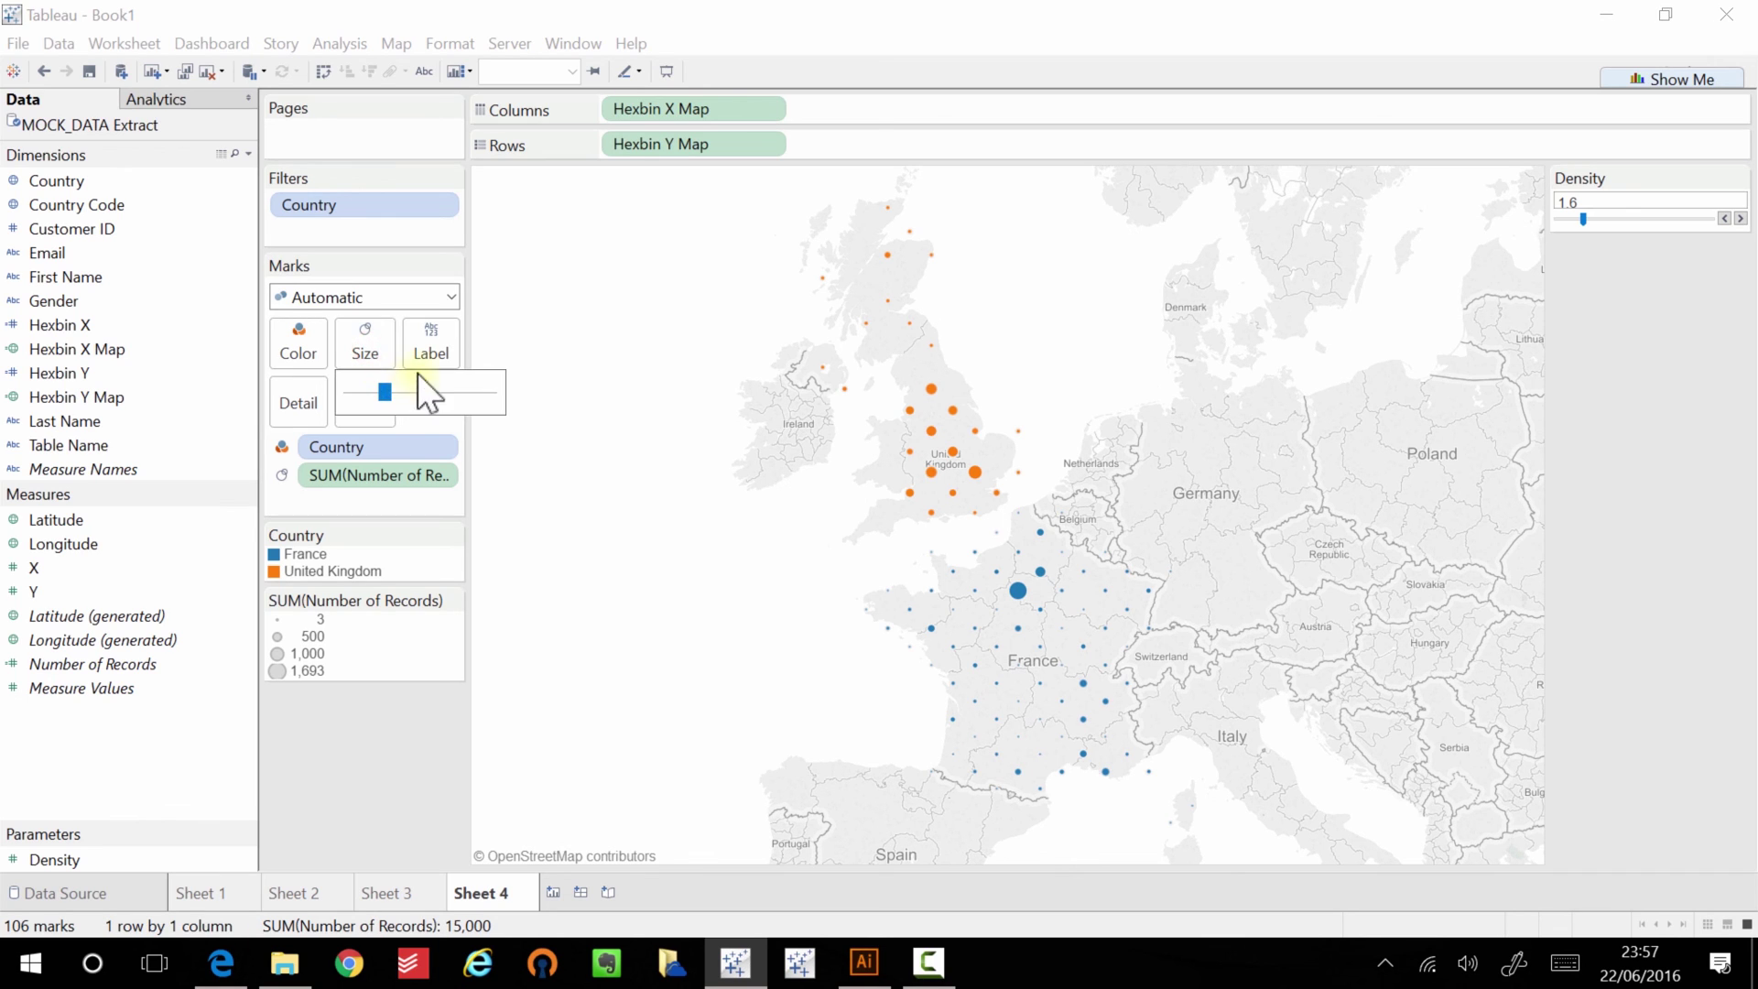
In Edit Sizes, make sizes vary by range and raise the smallest mark size.
click(451, 595)
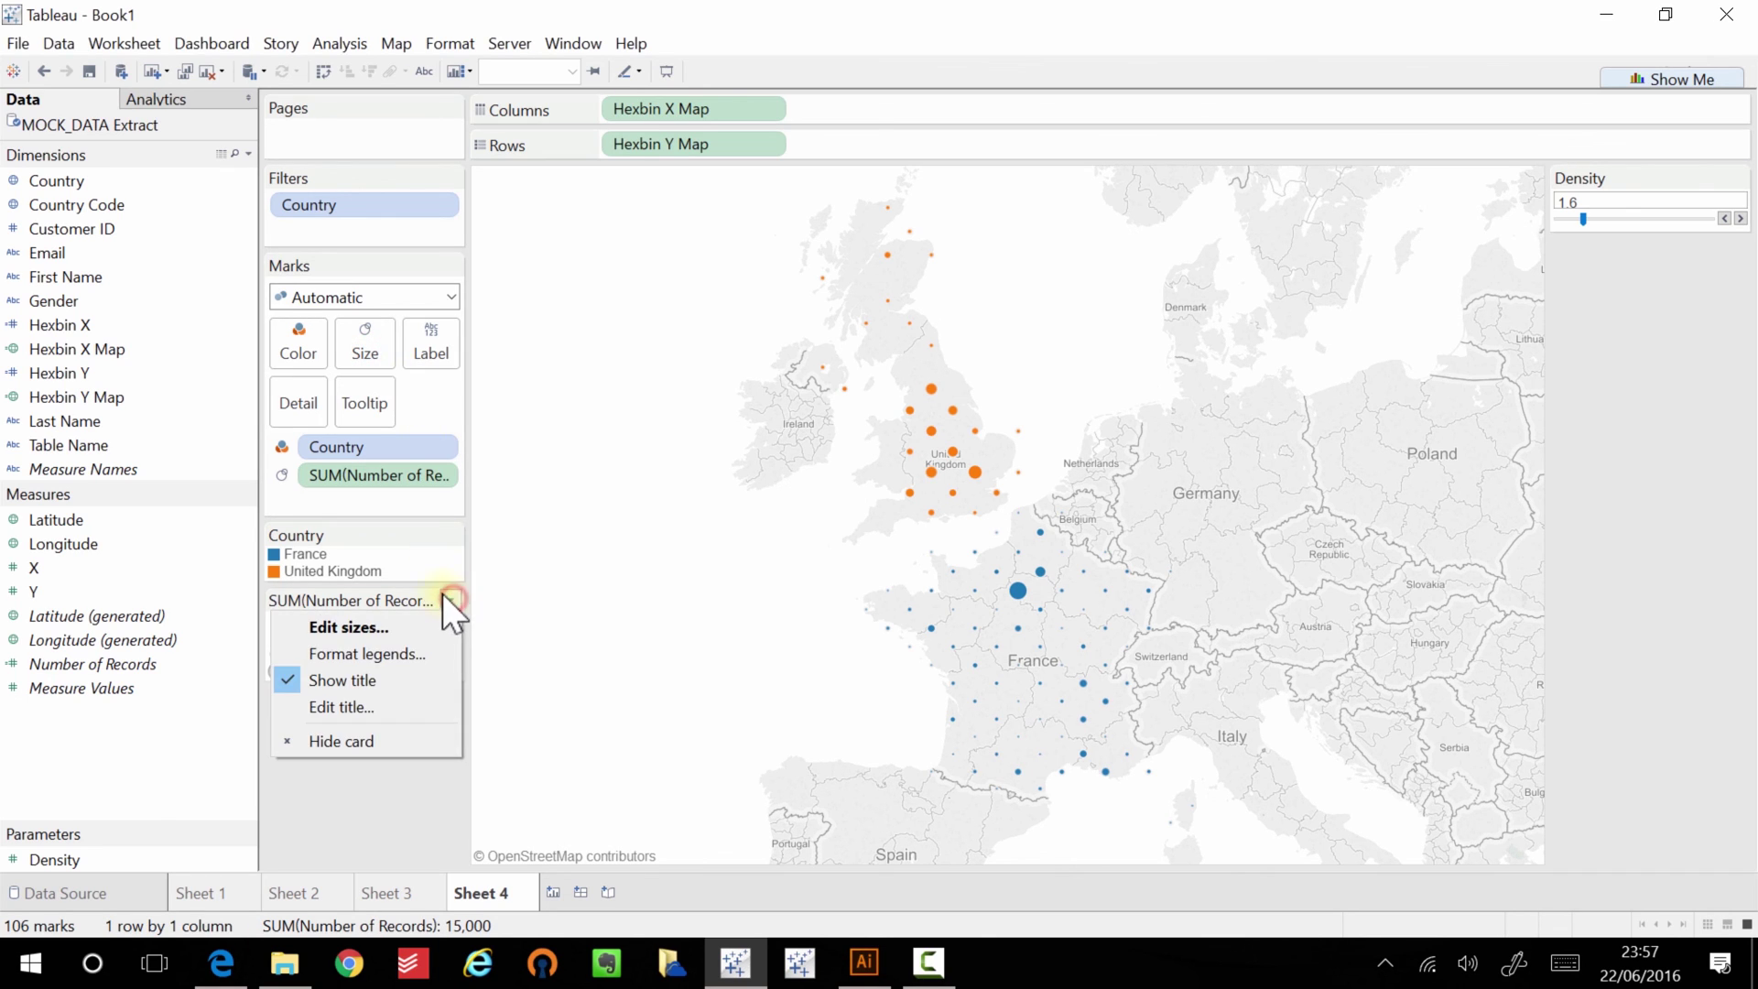
click(406, 626)
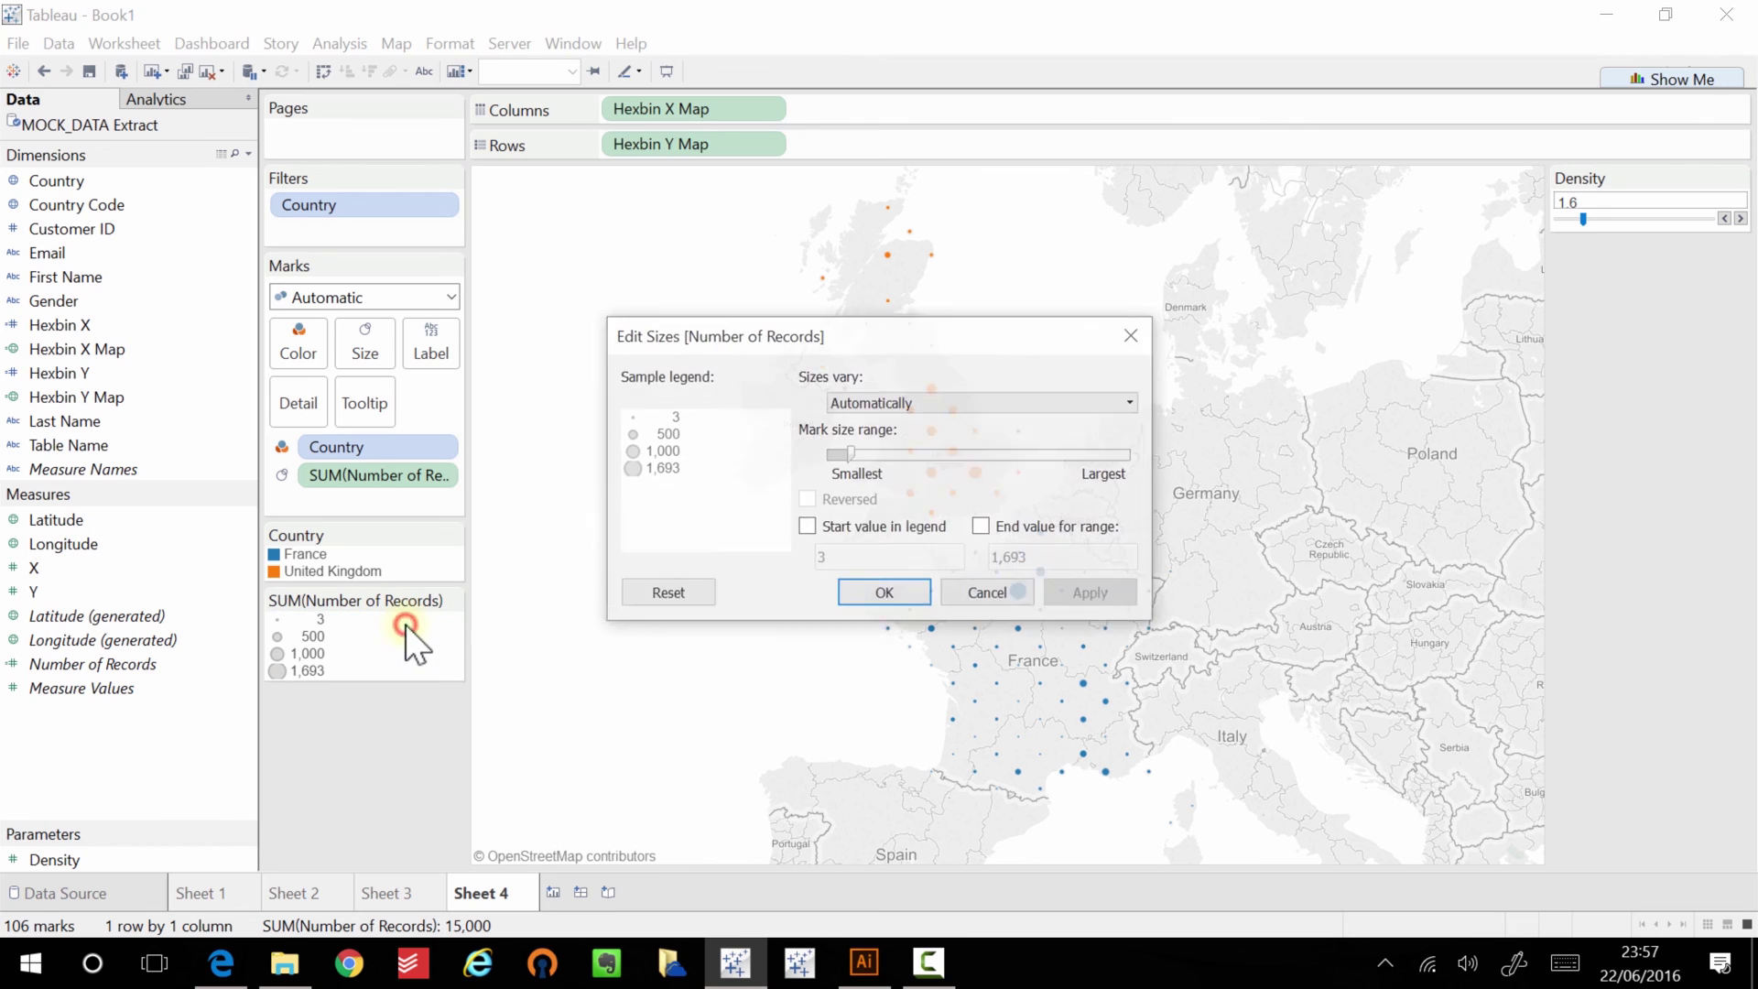
click(881, 401)
click(865, 440)
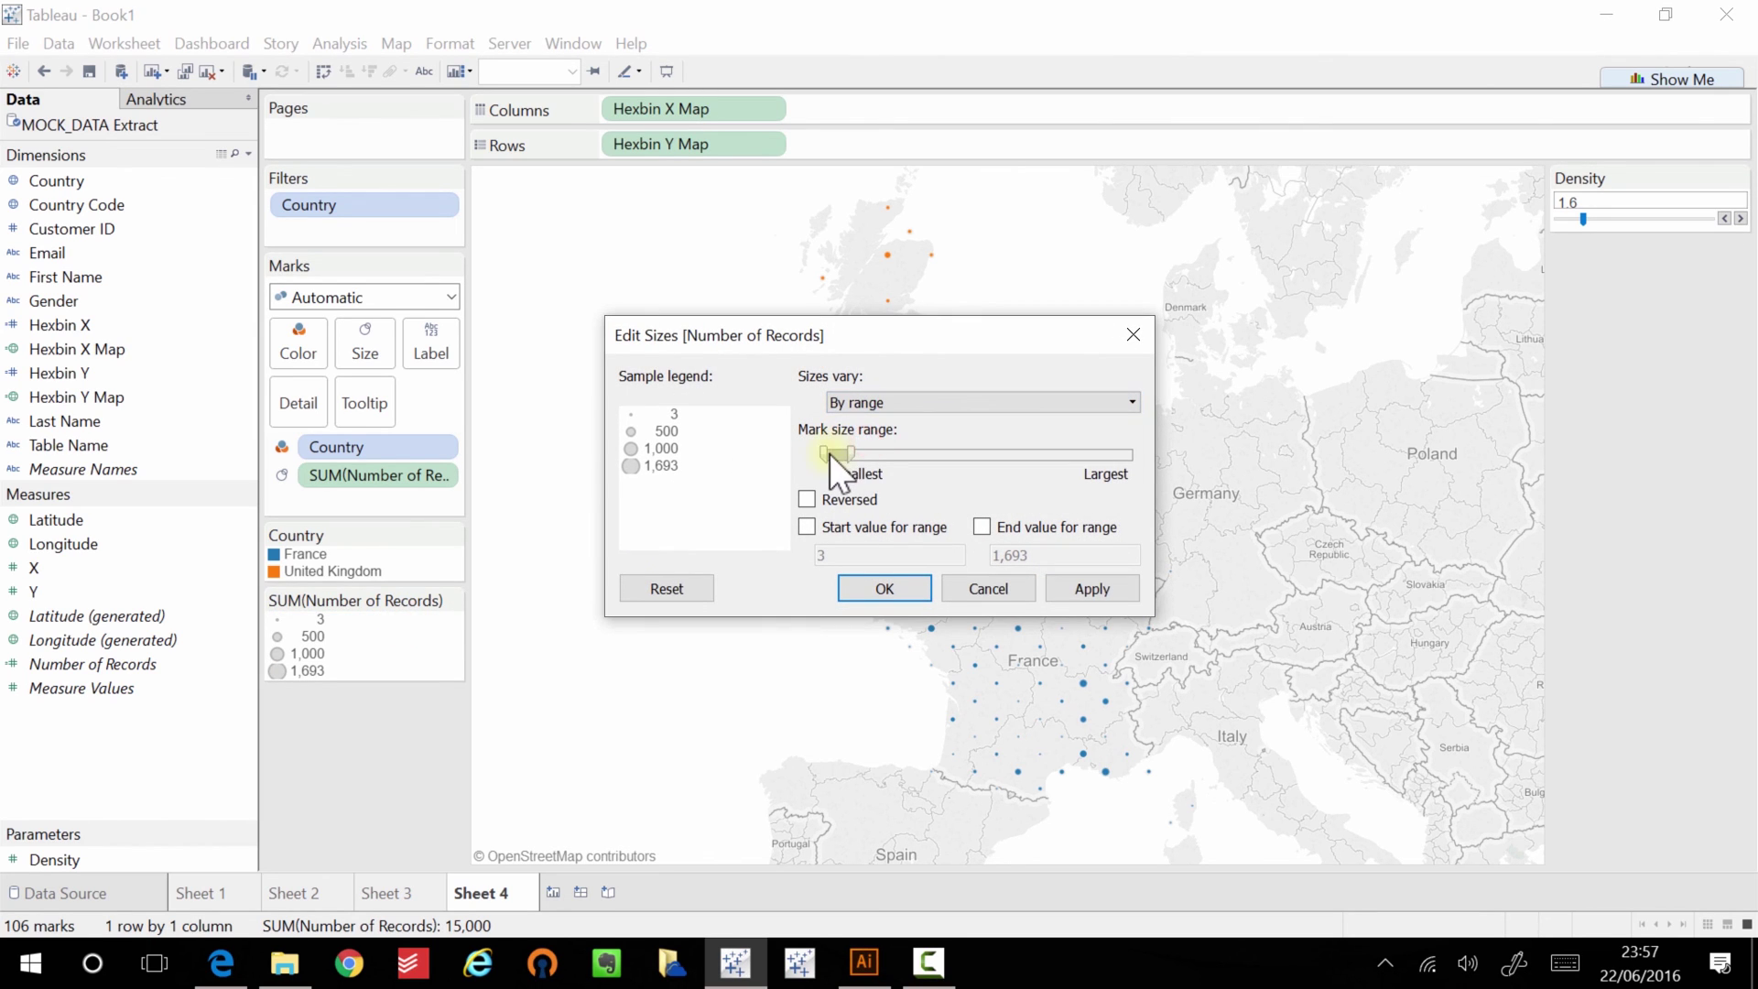
drag(829, 454, 840, 454)
drag(865, 338, 401, 236)
click(508, 392)
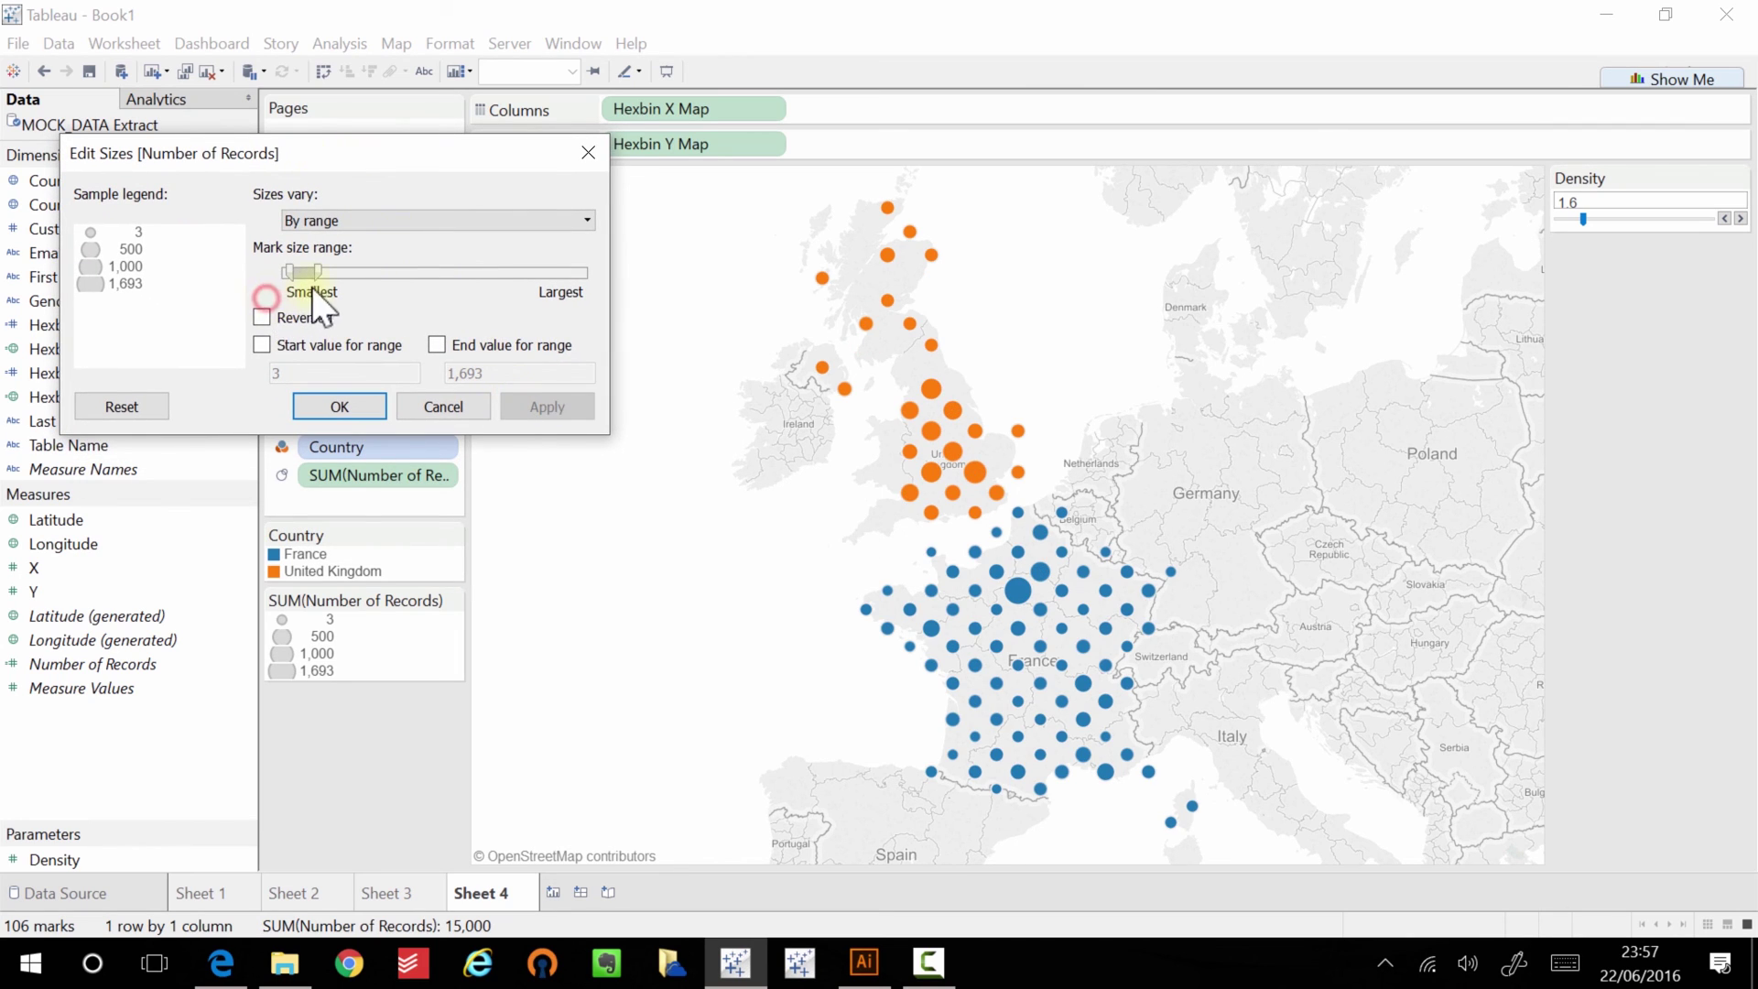
Fine-tune the smallest and largest mark sizes, applying each change, and confirm the size settings.
drag(287, 272, 284, 272)
click(520, 404)
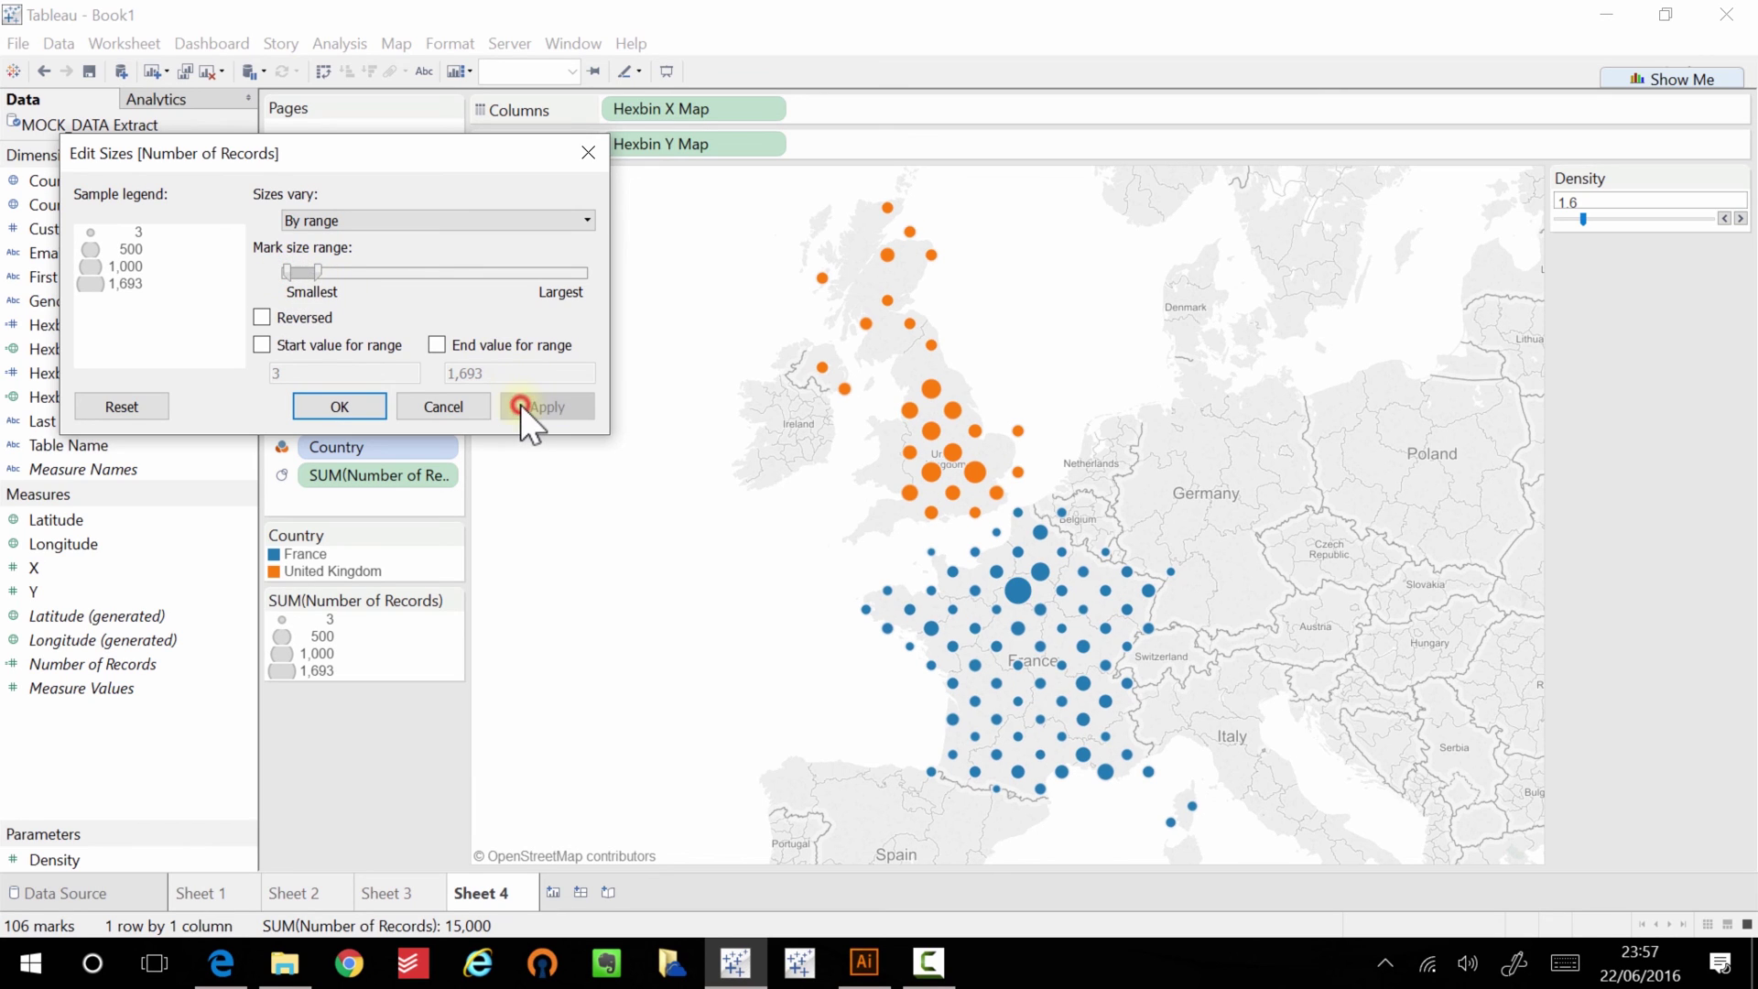
drag(289, 272, 284, 272)
click(562, 406)
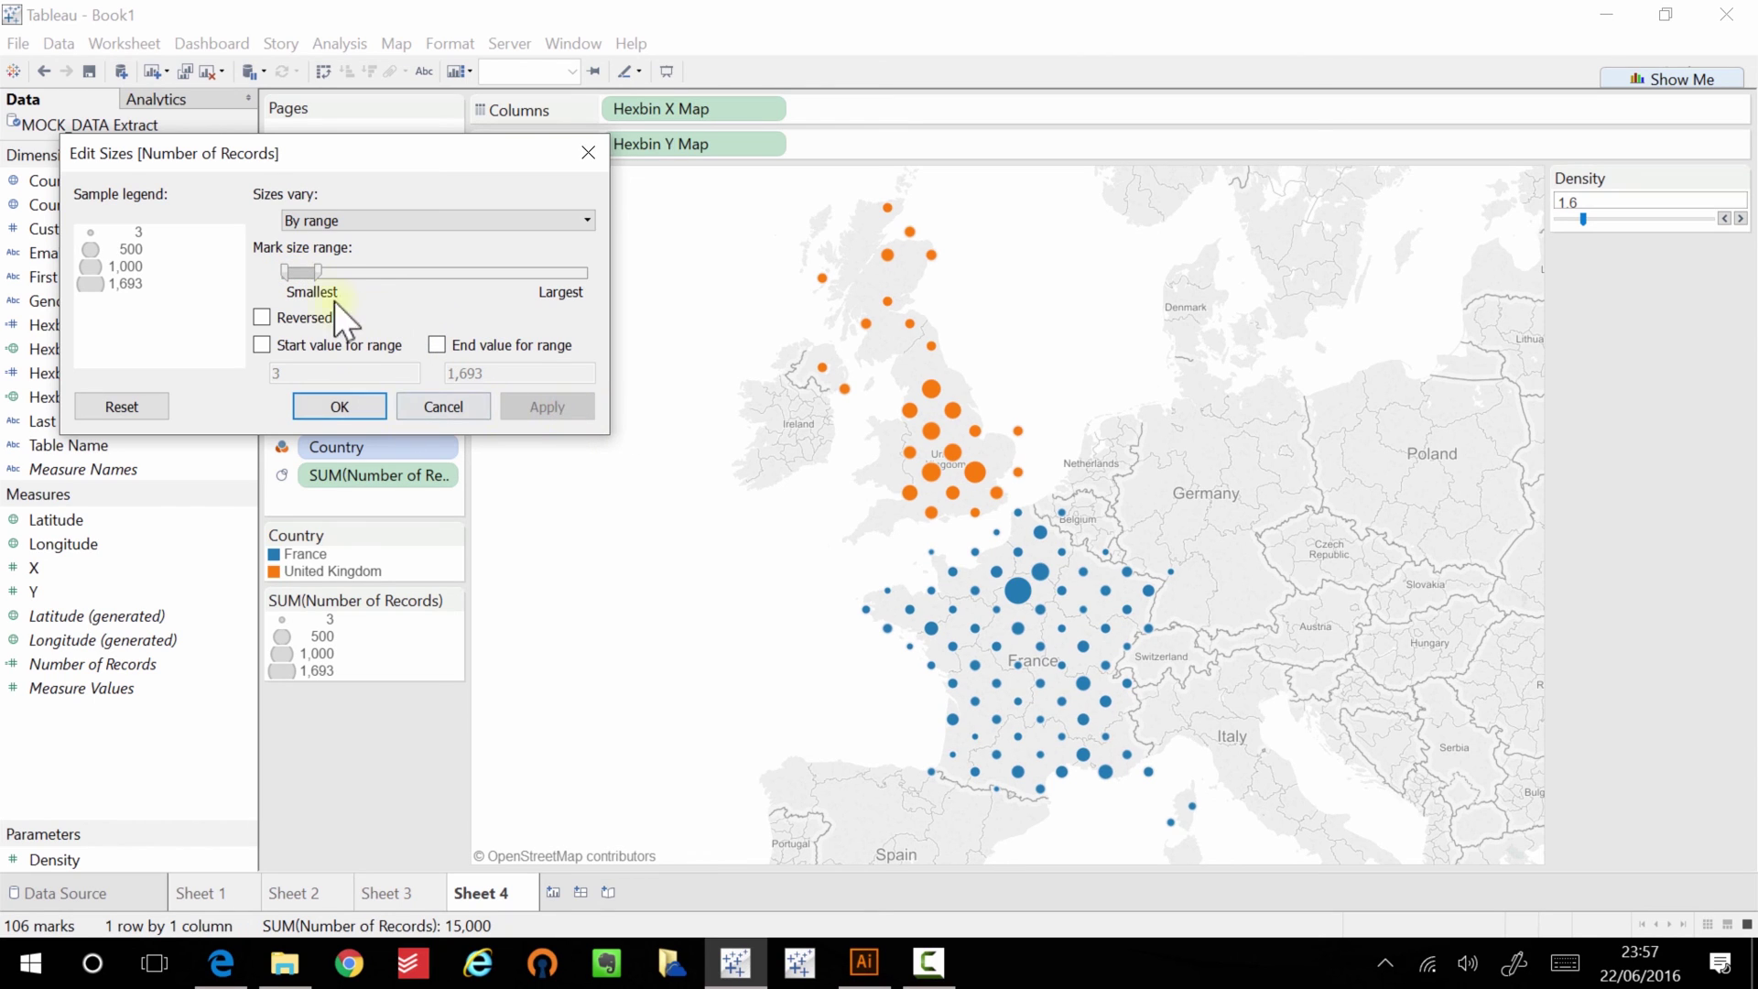
drag(314, 270, 337, 271)
click(508, 403)
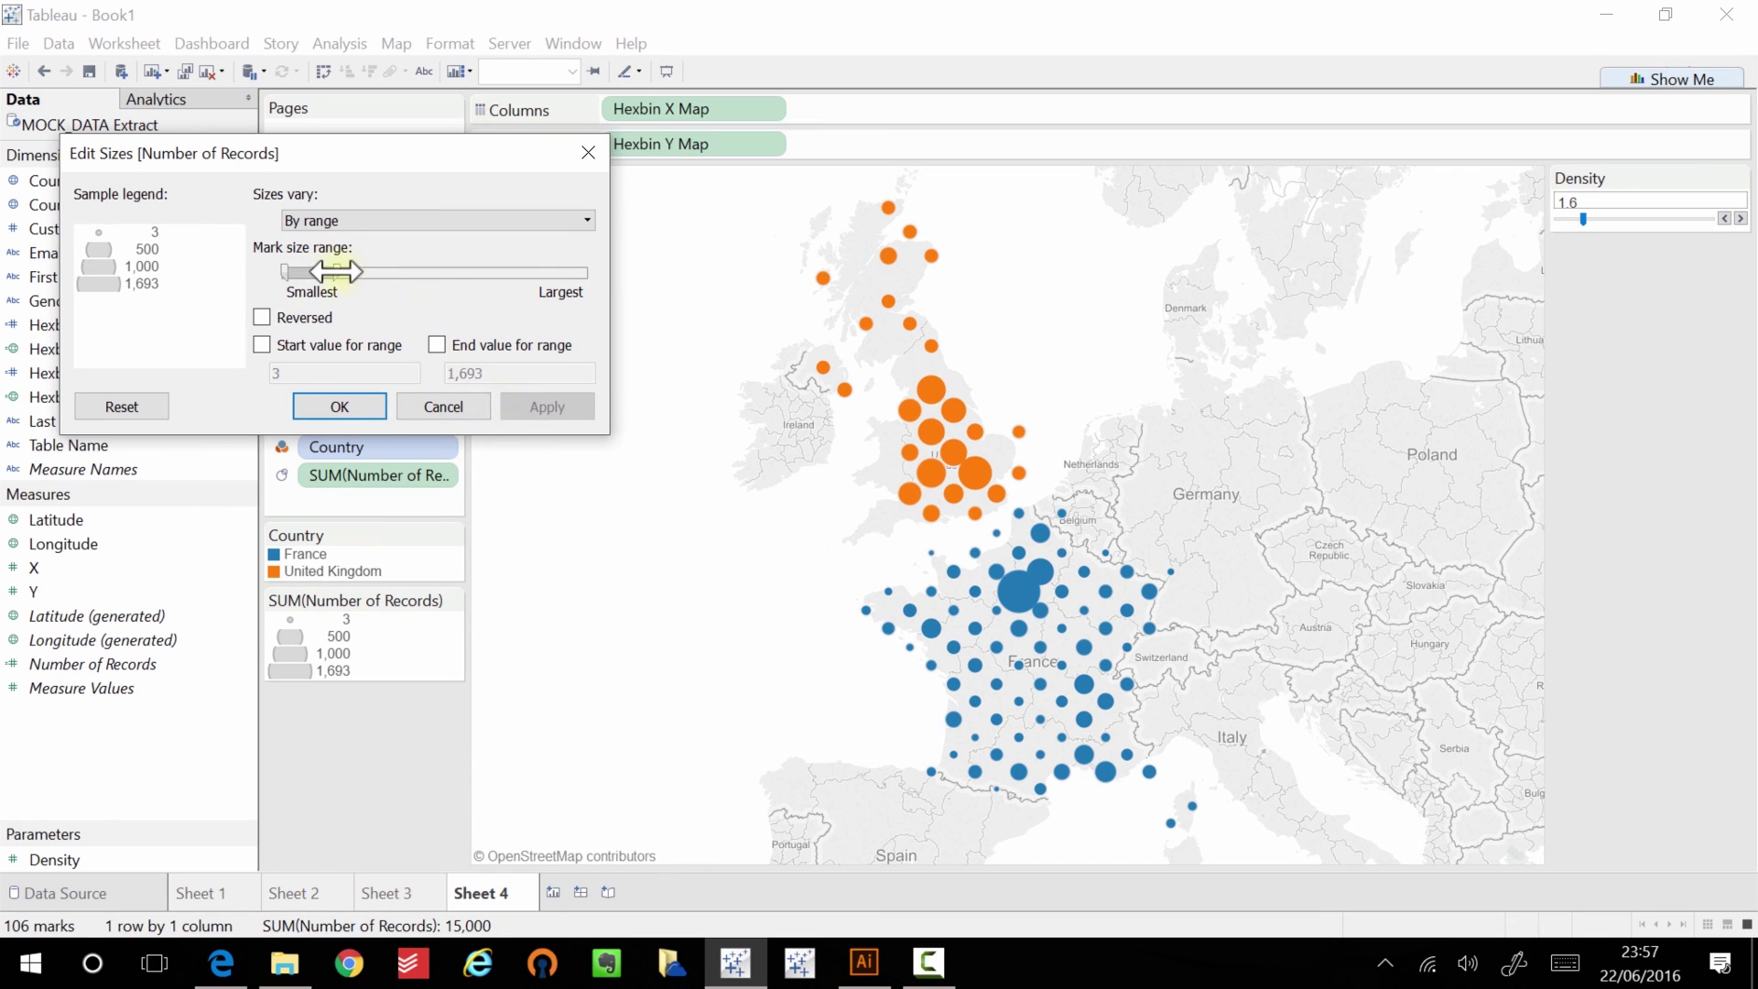
drag(335, 271, 328, 271)
click(525, 400)
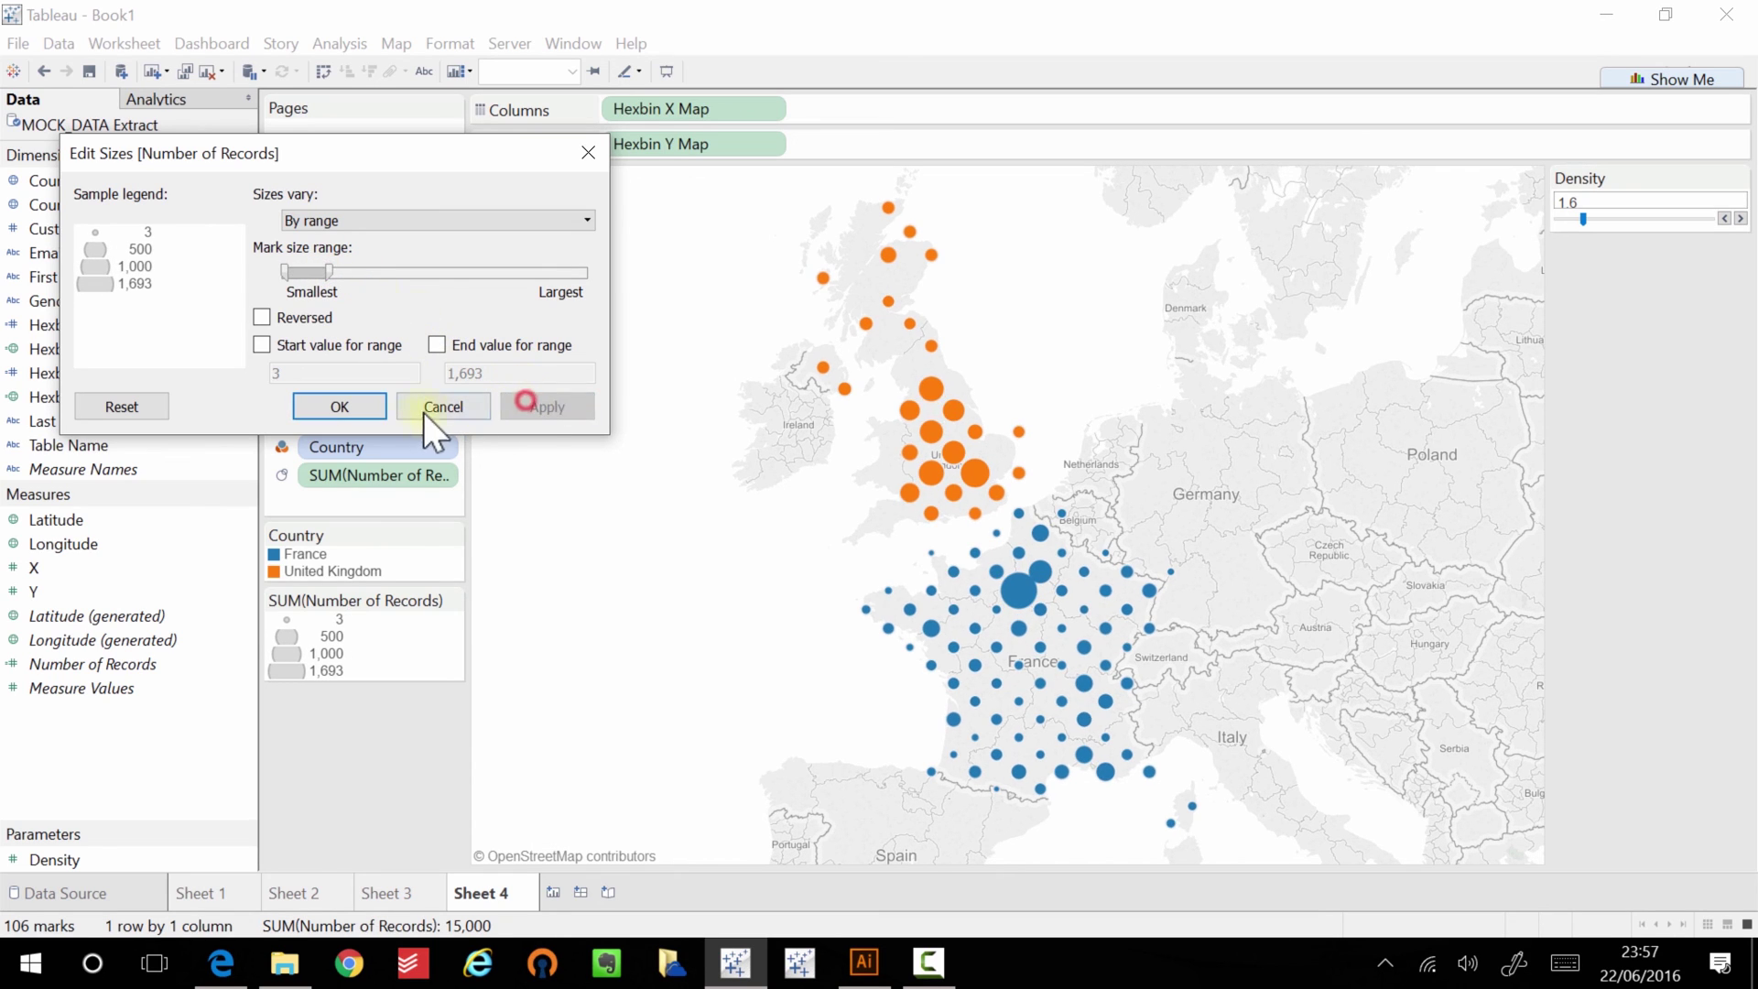
click(362, 410)
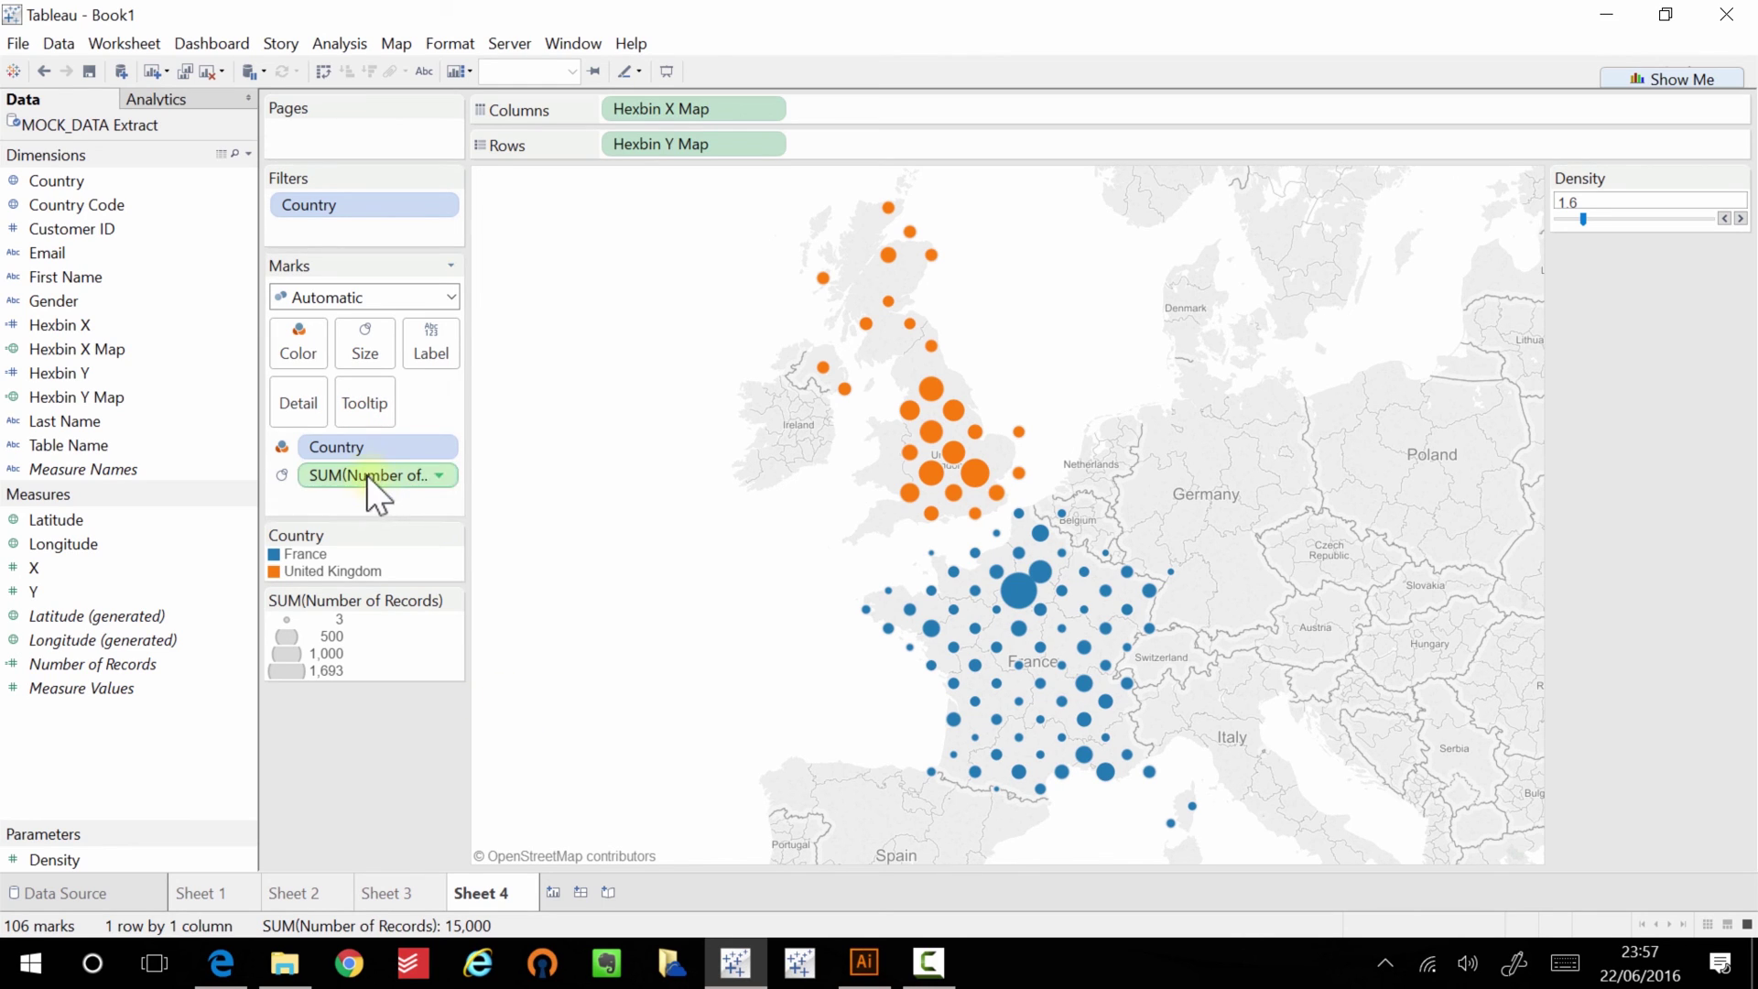
drag(366, 474, 317, 360)
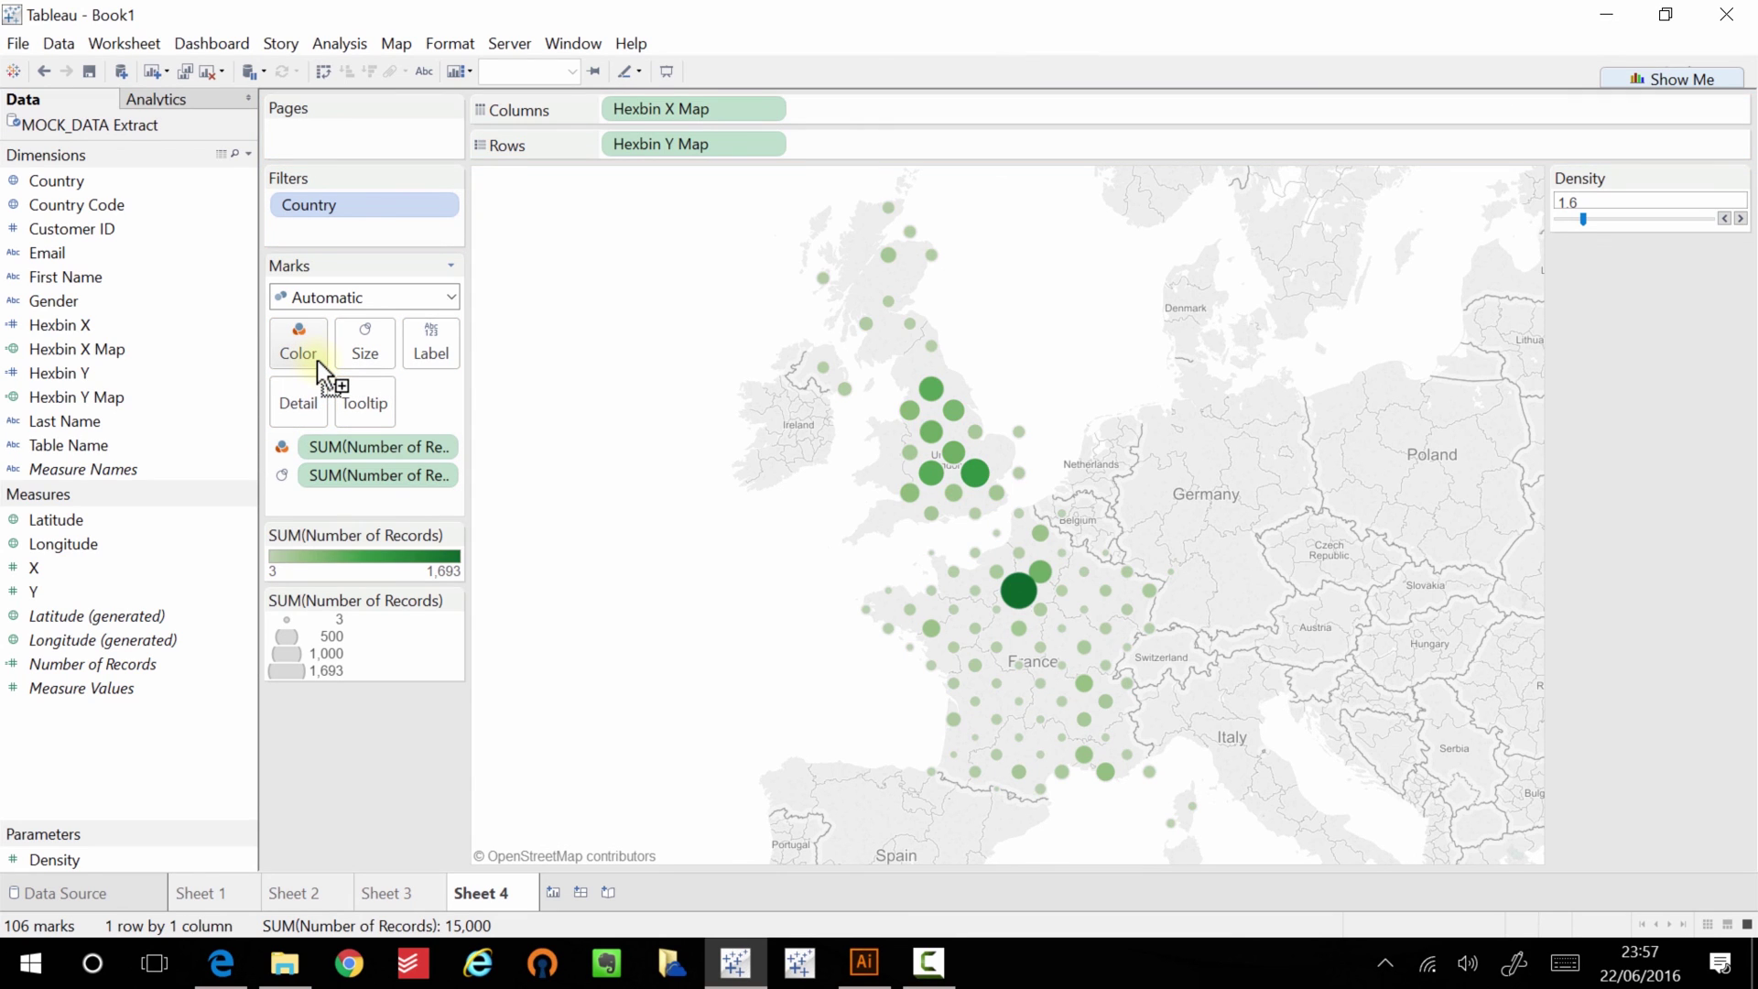
key(ctrl+z)
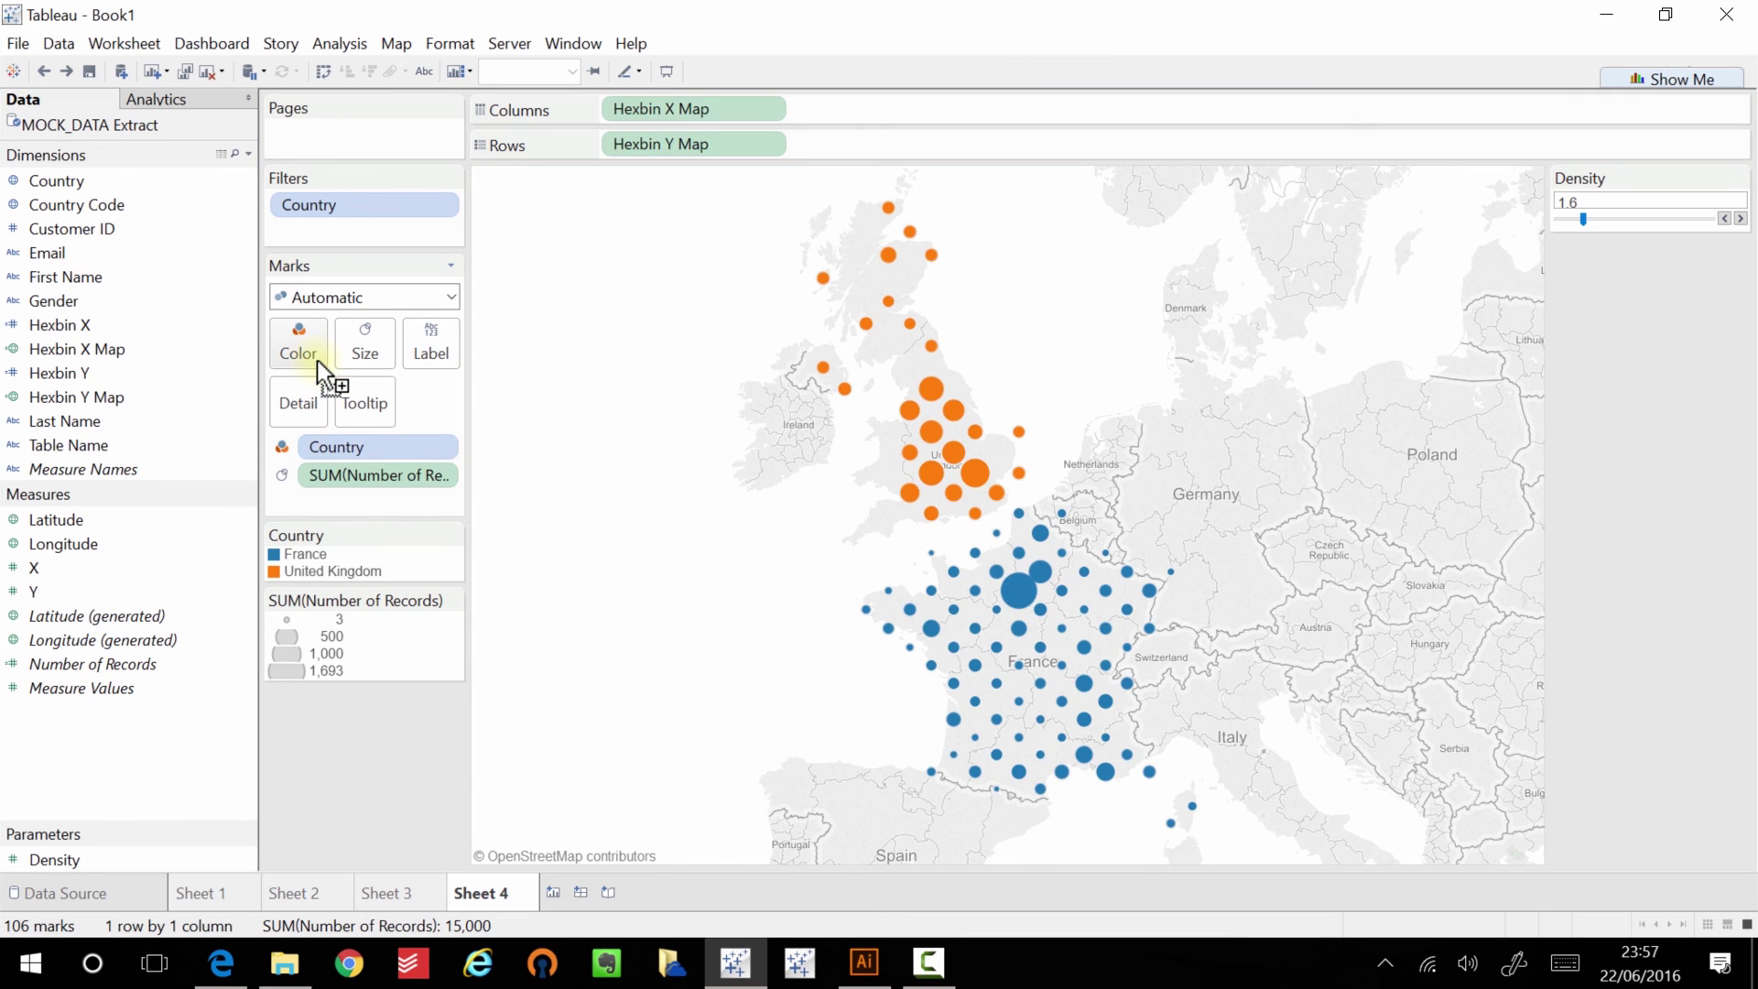
click(439, 298)
Switch the Marks type to Circle, then give the marks a white border and dark halo.
click(333, 459)
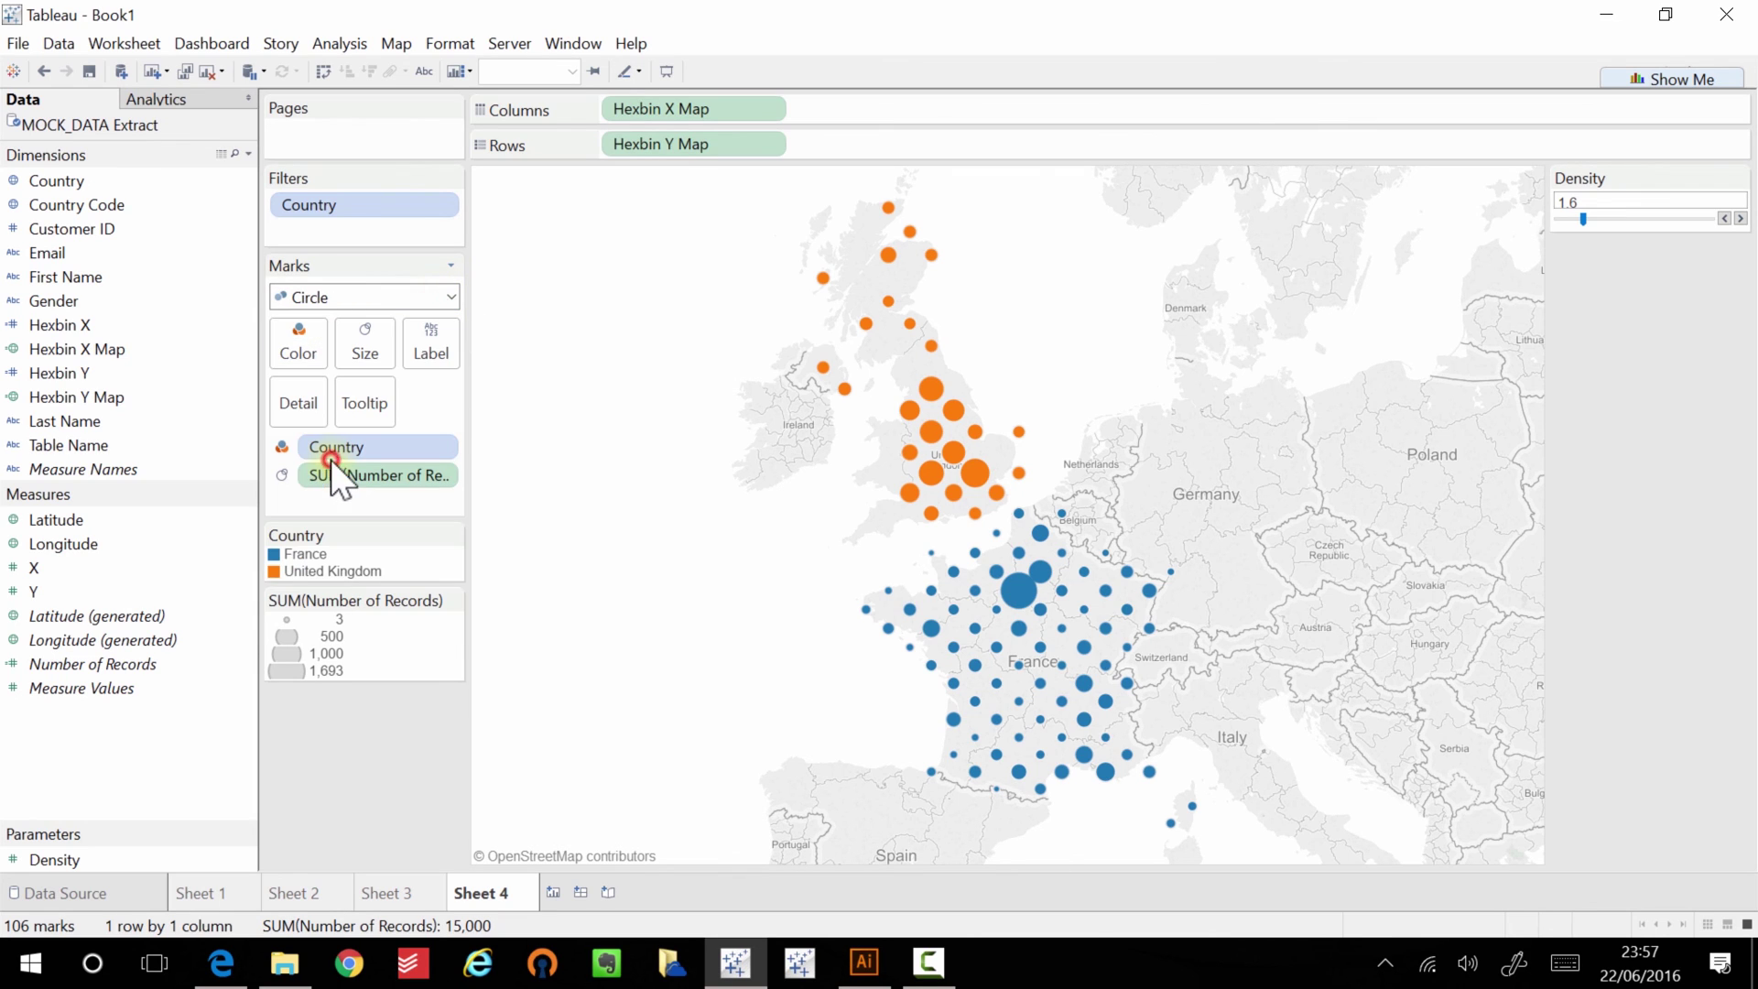
click(290, 348)
click(371, 516)
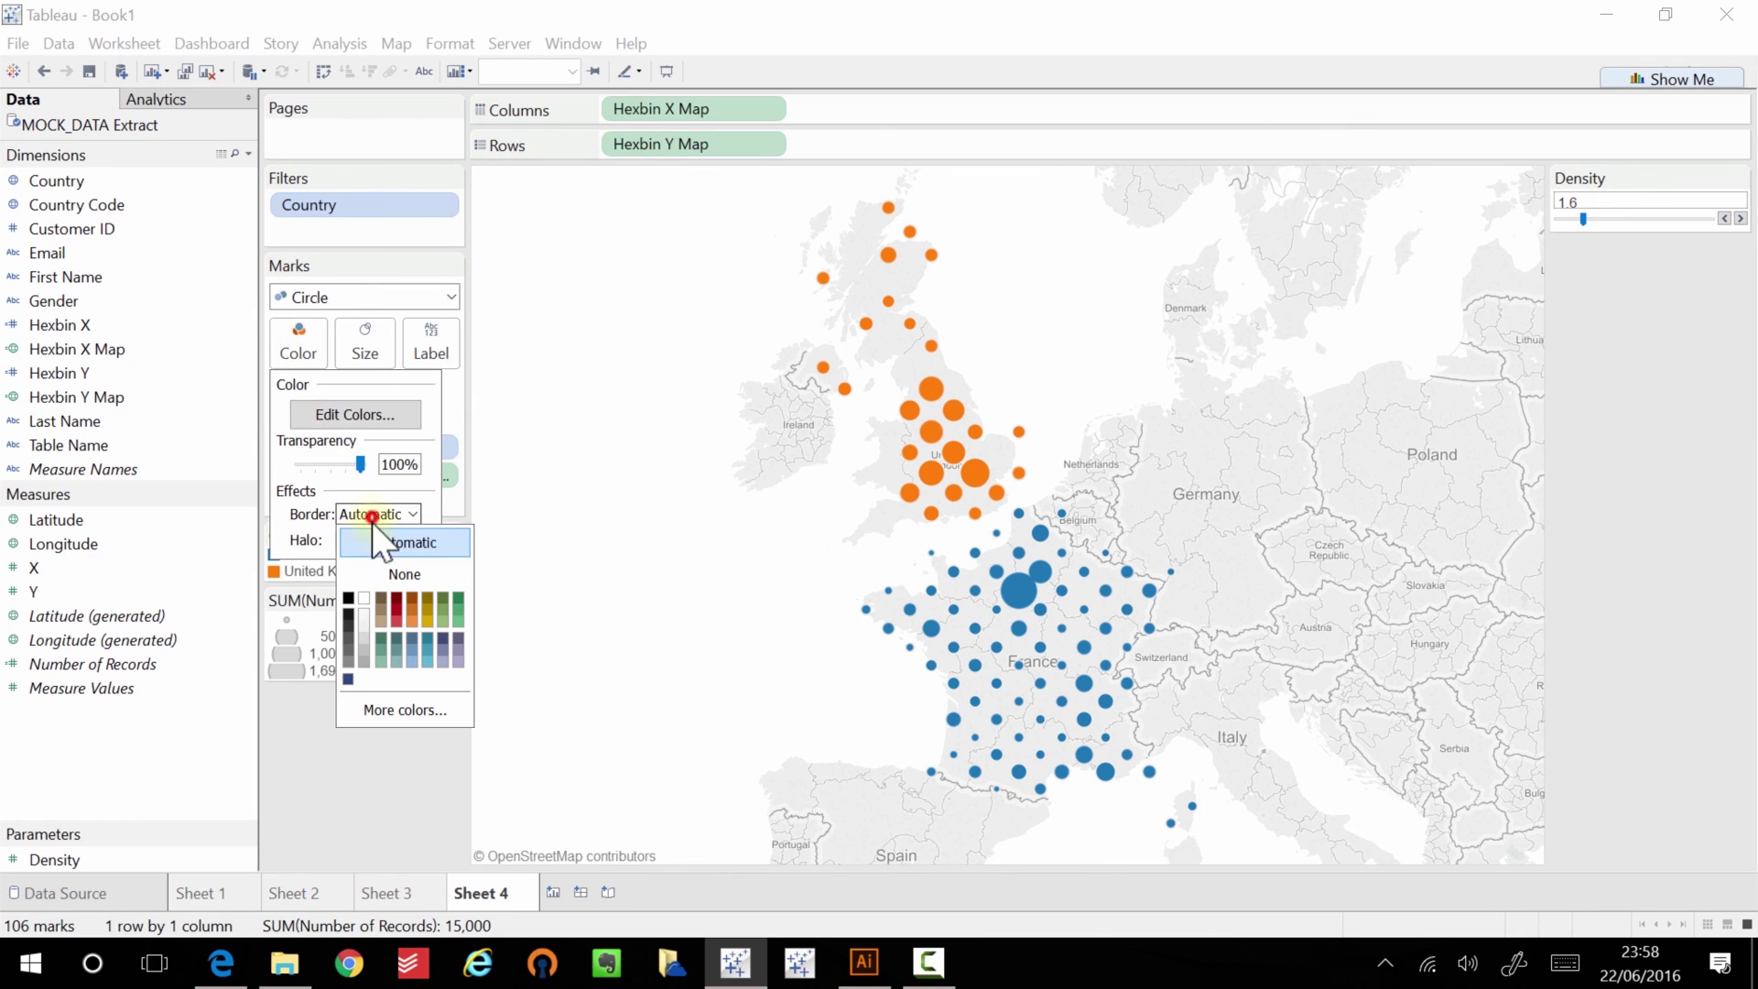
click(363, 597)
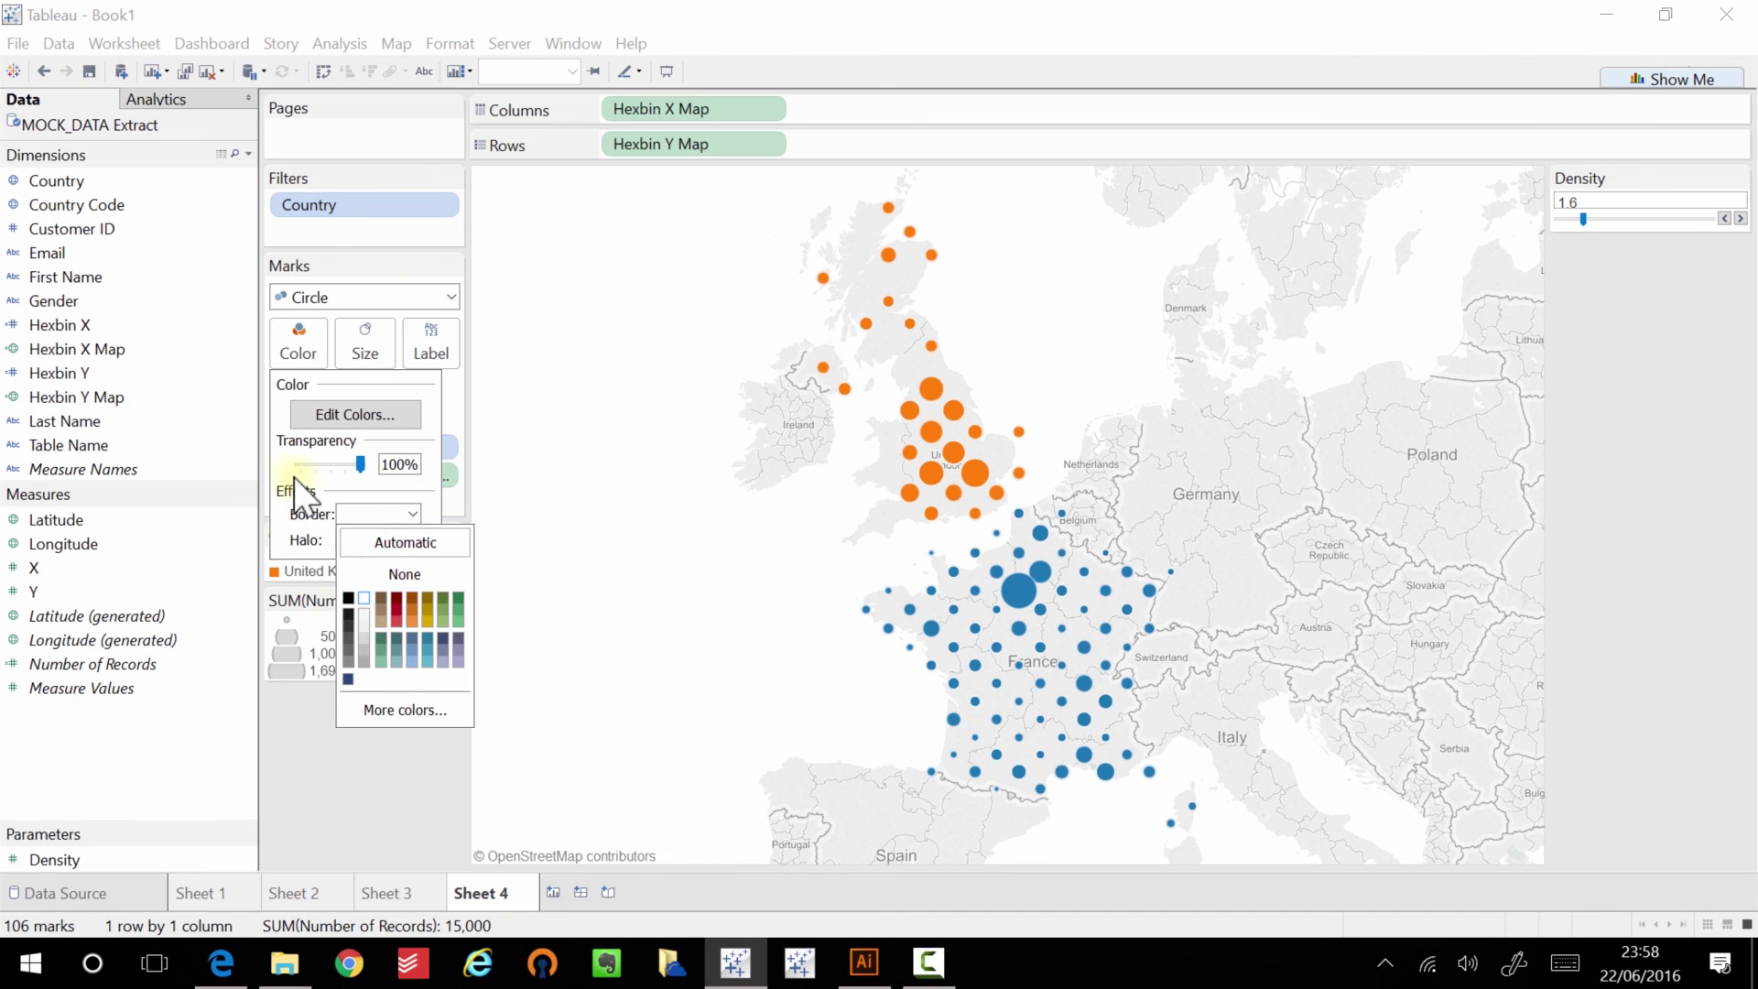
click(330, 522)
click(359, 533)
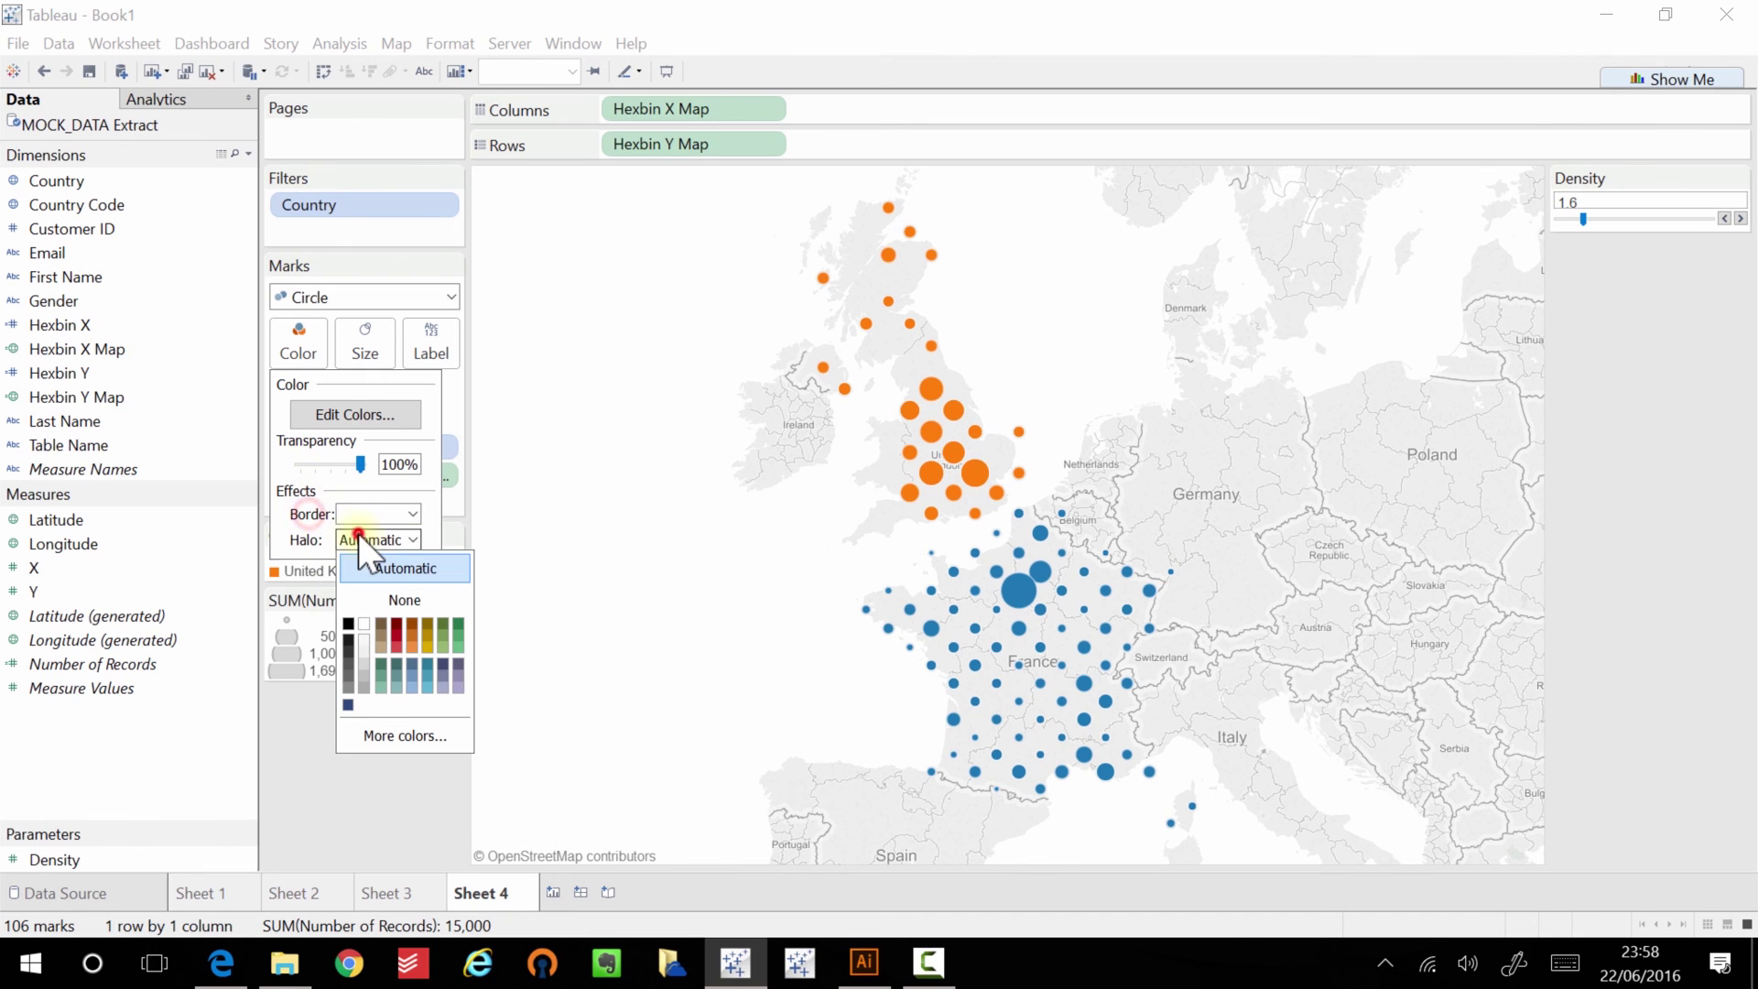
click(348, 622)
click(666, 626)
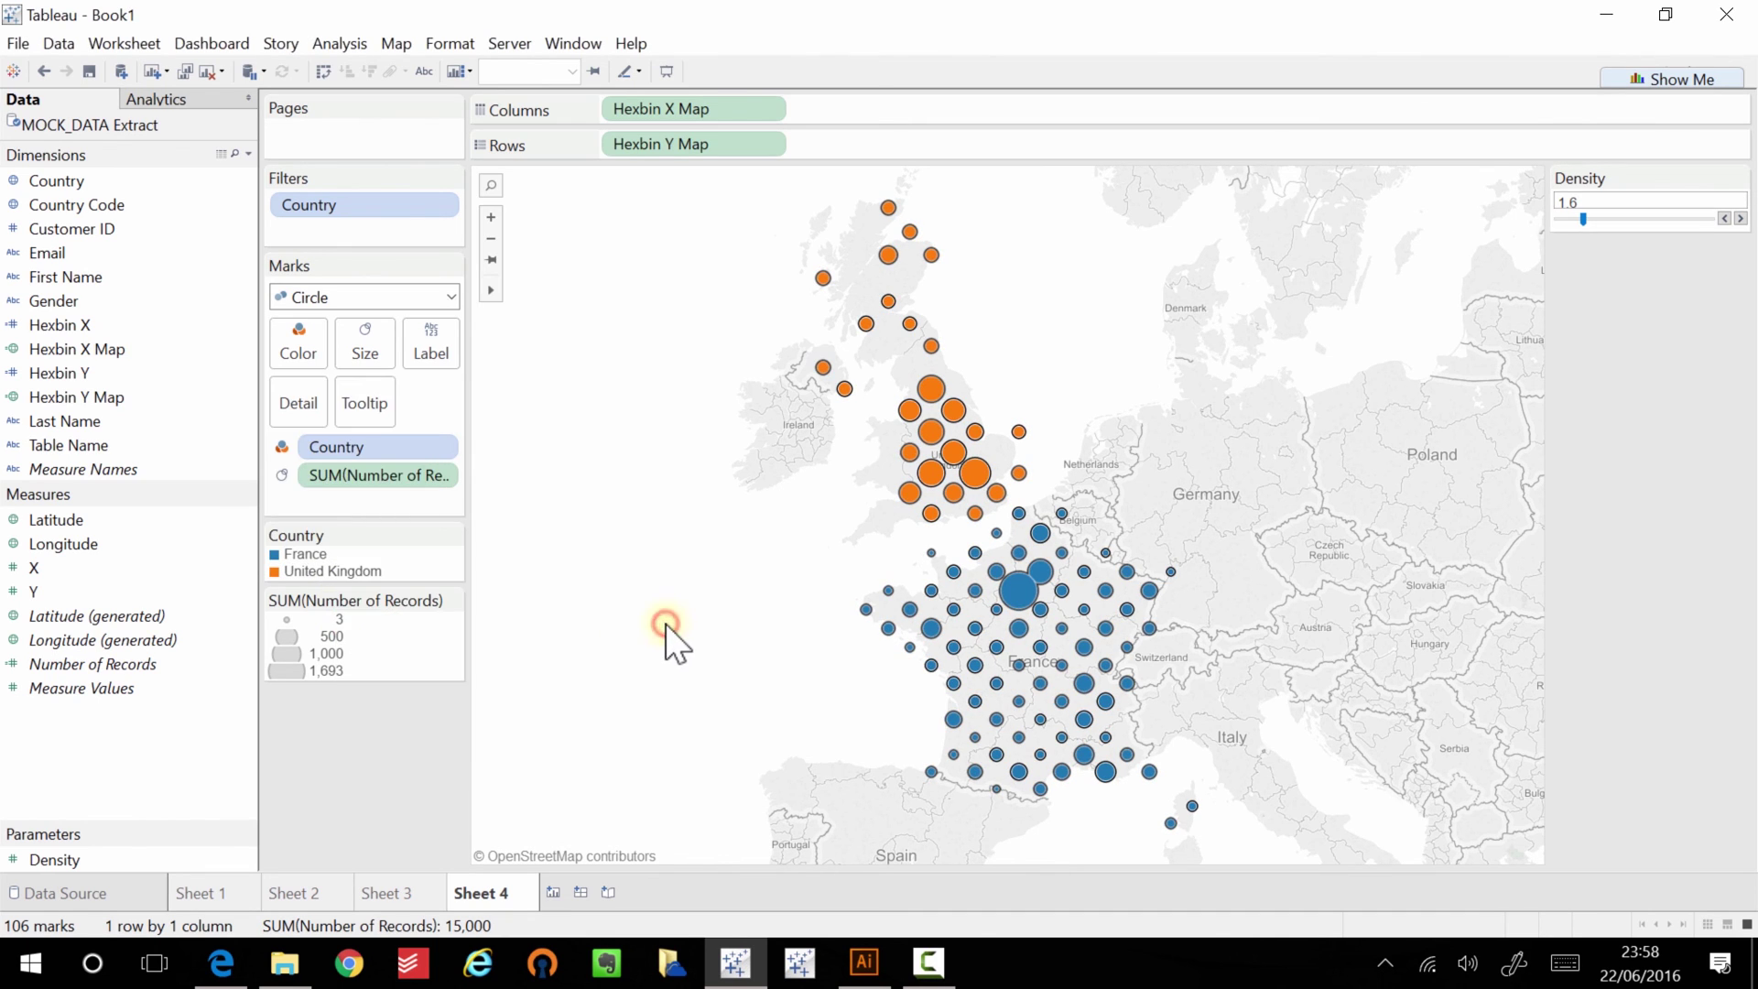